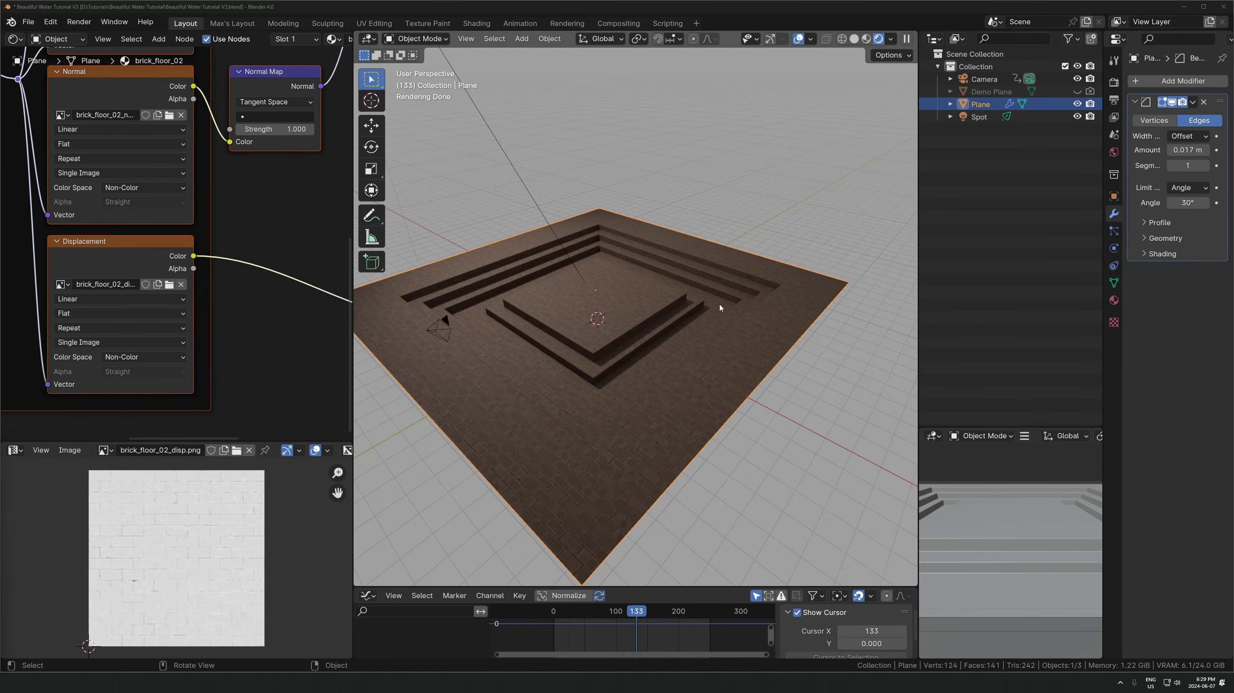
- Examine the stepped brick plane and its mesh topology in Edit Mode and Object Mode
scroll(723, 310, "up", 2)
scroll(680, 342, "down", 1)
middle_click_drag(626, 341, 604, 264)
scroll(623, 328, "up", 2)
key("Tab")
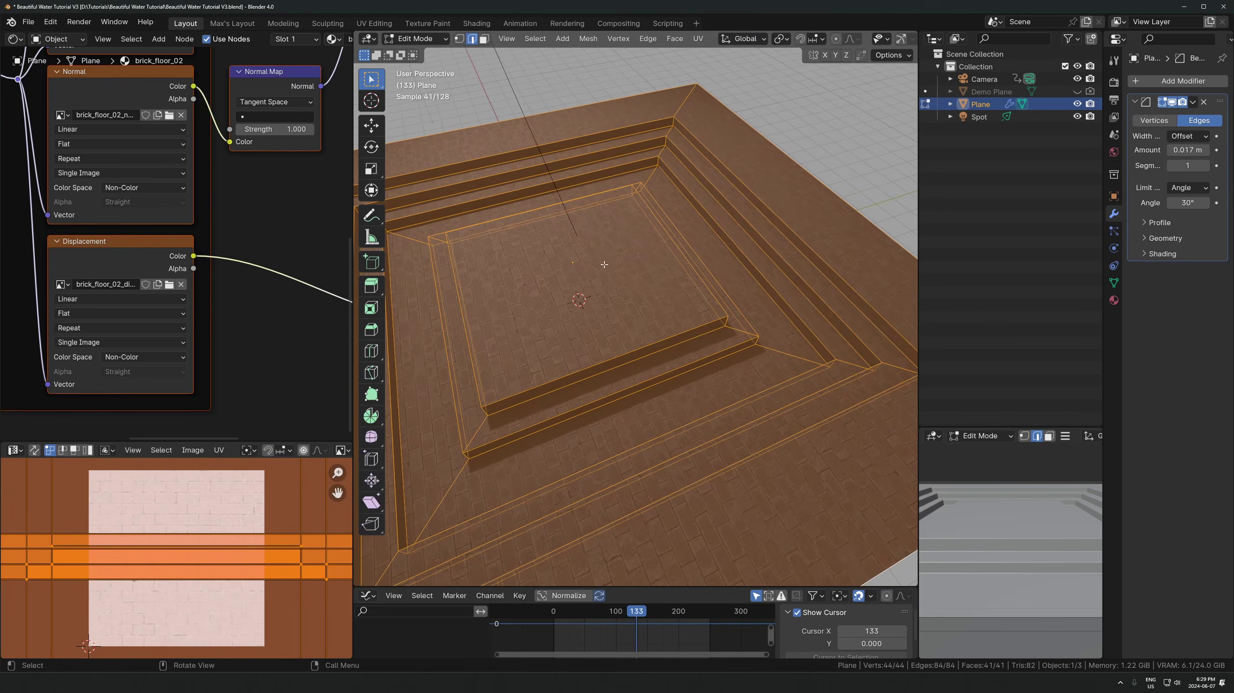
key("Tab")
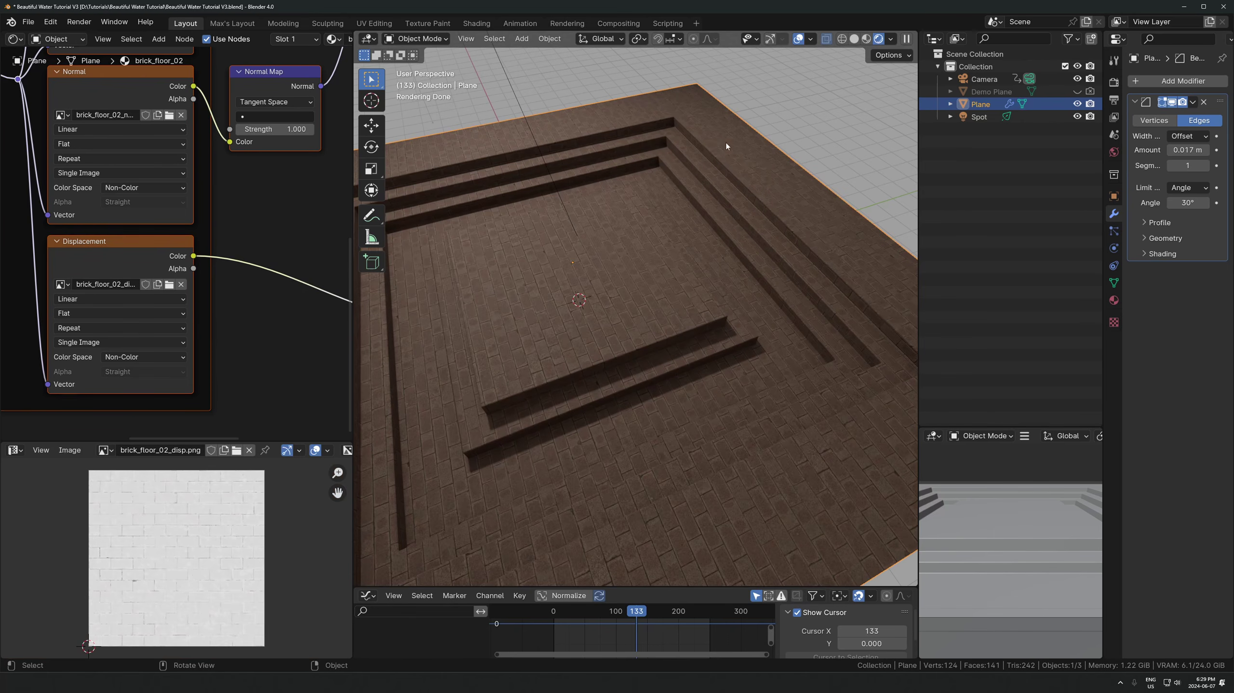
middle_click_drag(822, 321, 591, 342)
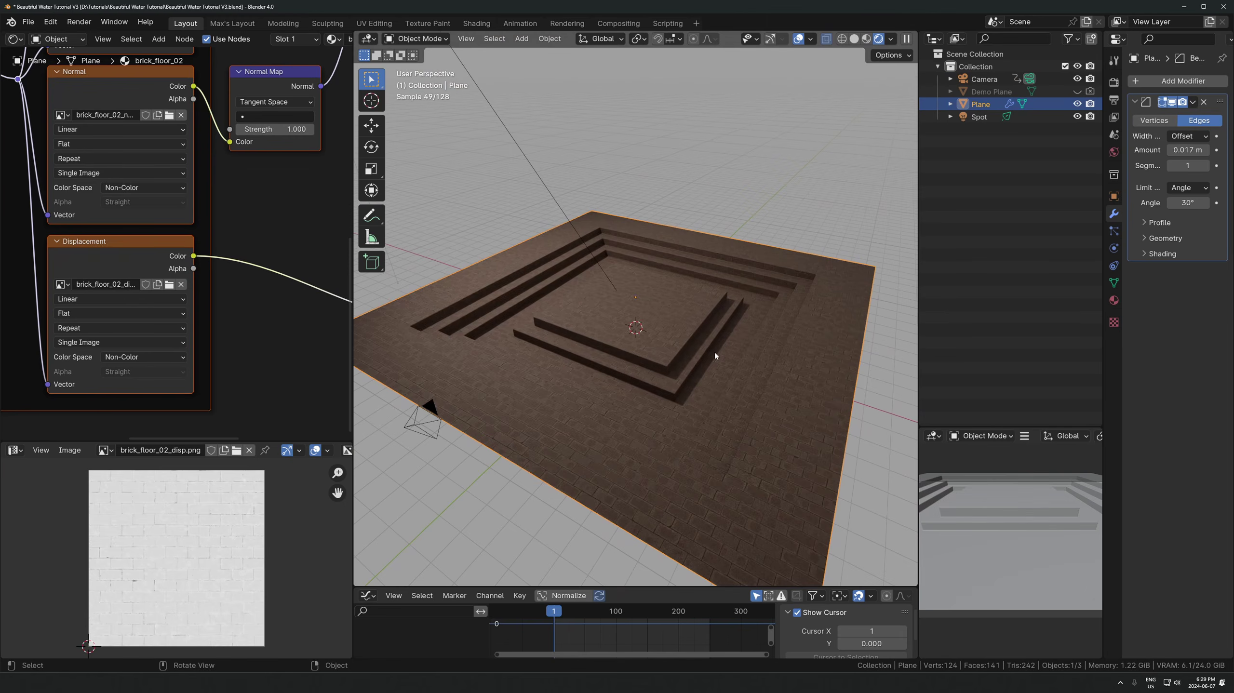
- Add a cube at the centre of the stepped basin and scale it up in X and Y only
middle_click_drag(714, 351, 690, 337)
key("shift+a")
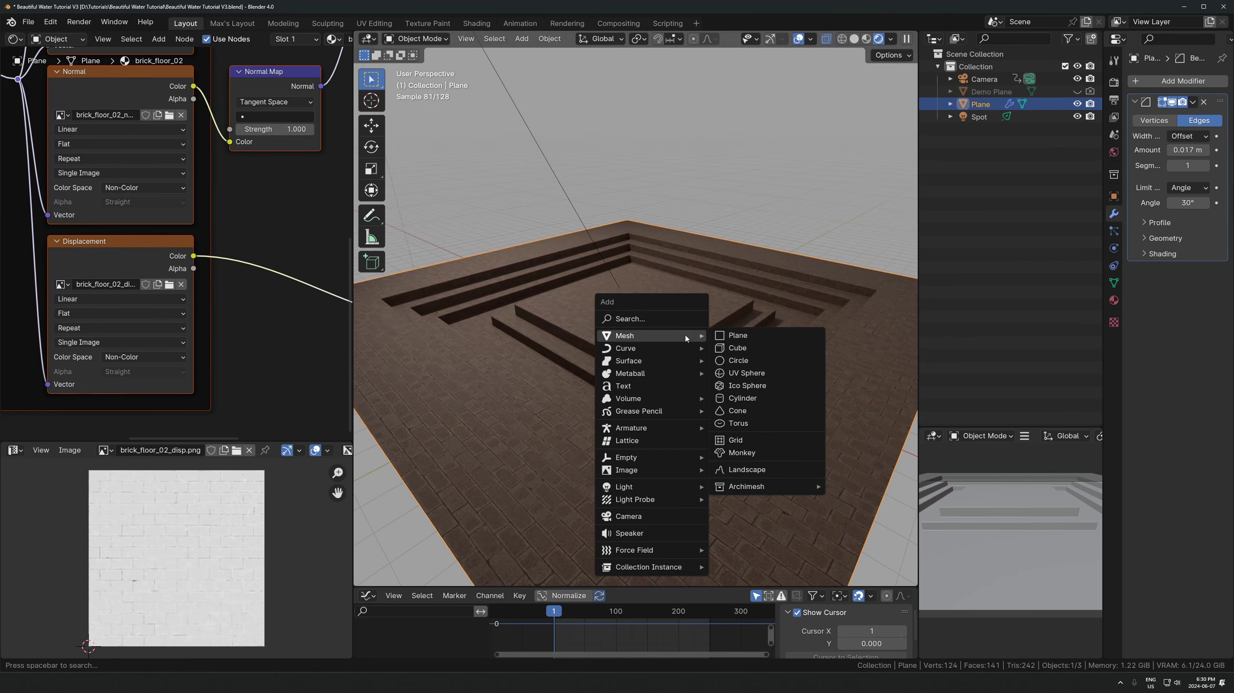
left_click(731, 348)
key("s")
key("shift+z")
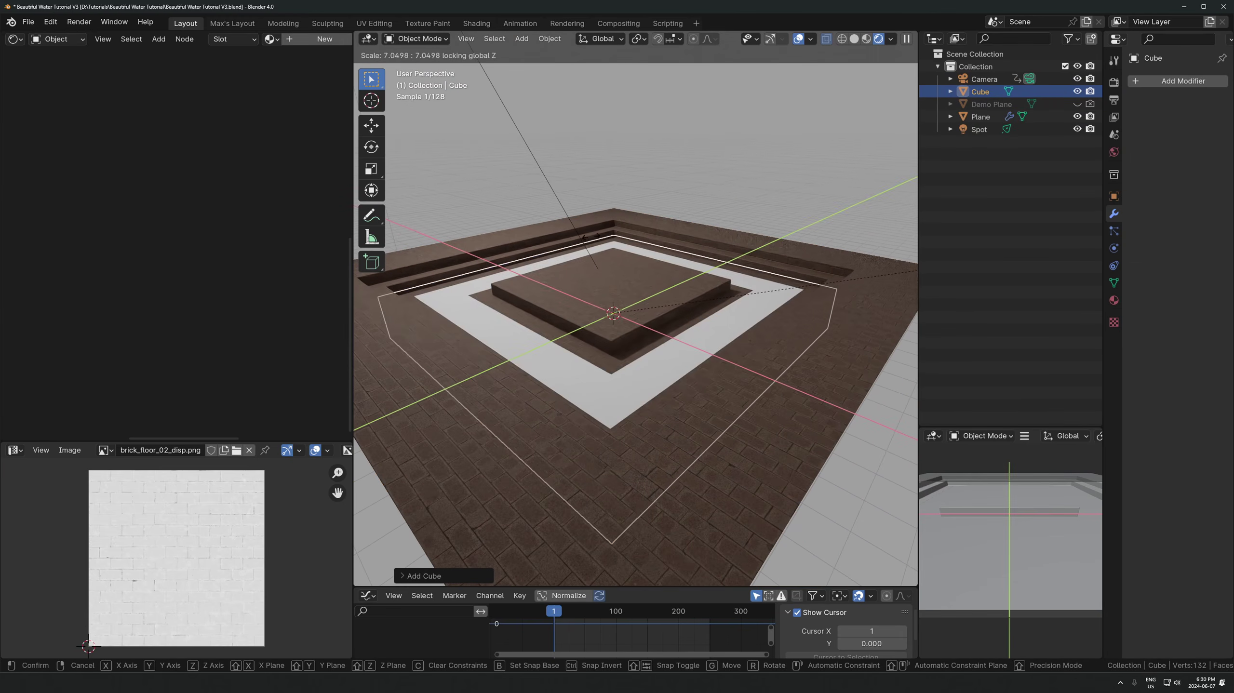
left_click(735, 316)
- Move the cube vertically and resize it to fit inside the basin, with its top just below the rim
key("g")
key("z")
left_click(727, 235)
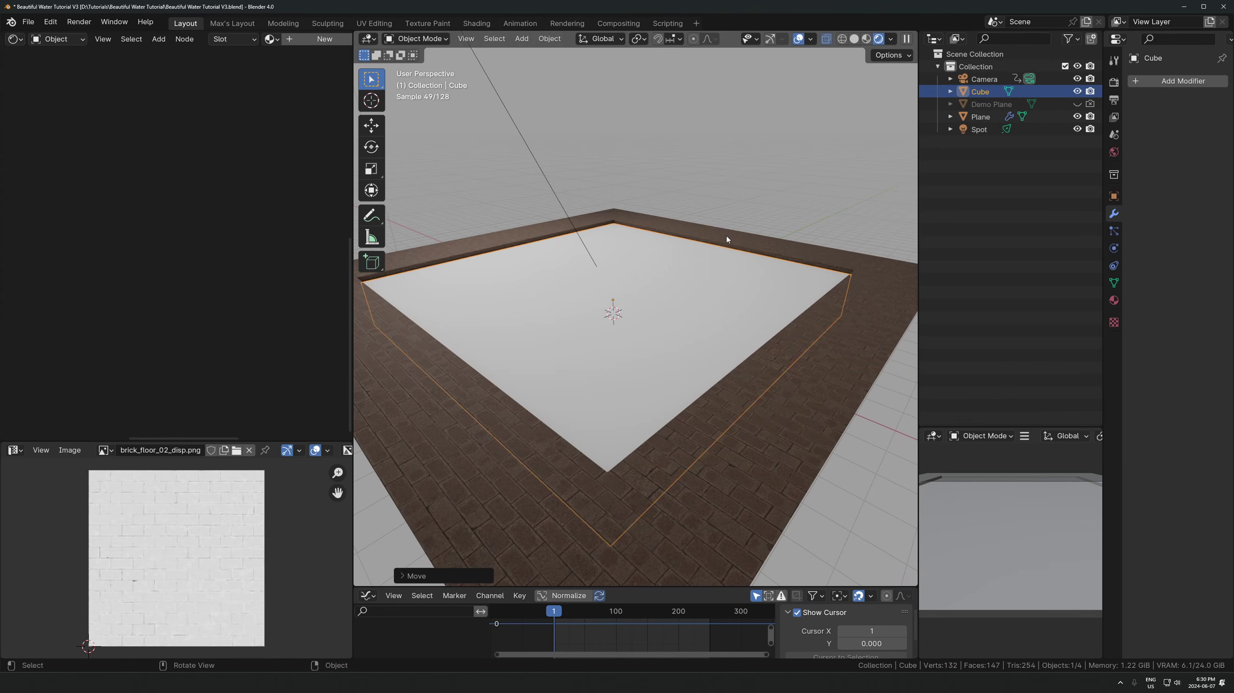
key("s")
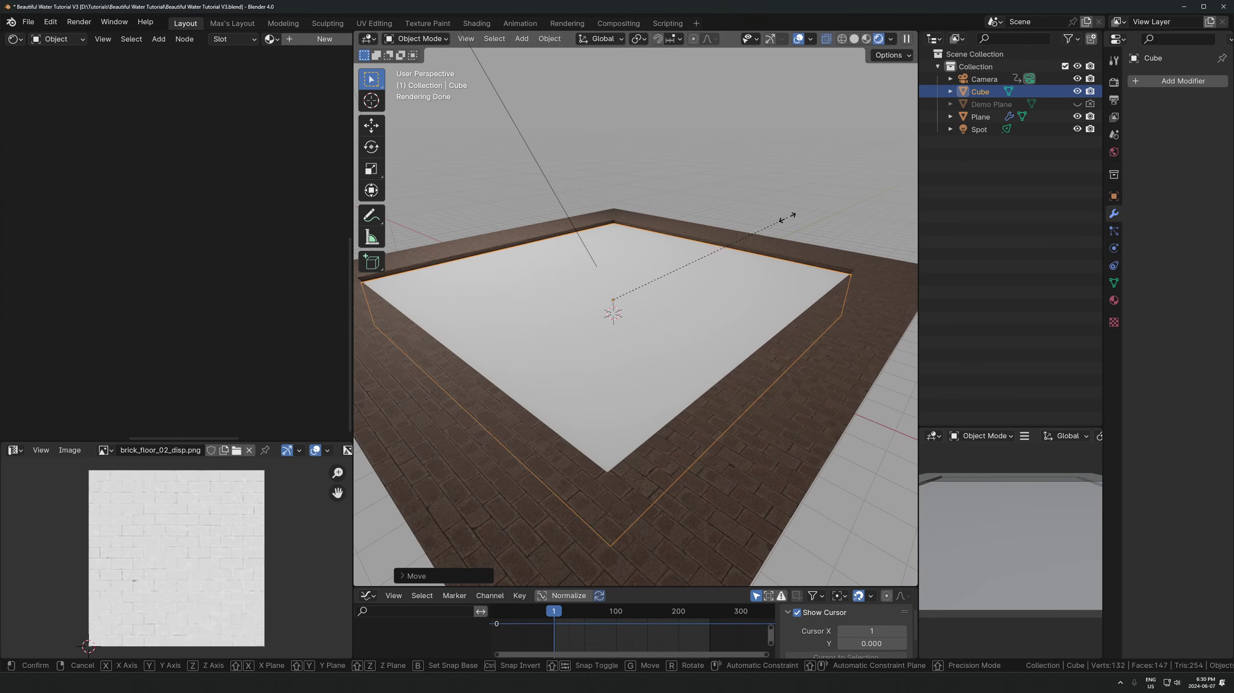
left_click(714, 250)
scroll(714, 250, "down", 5)
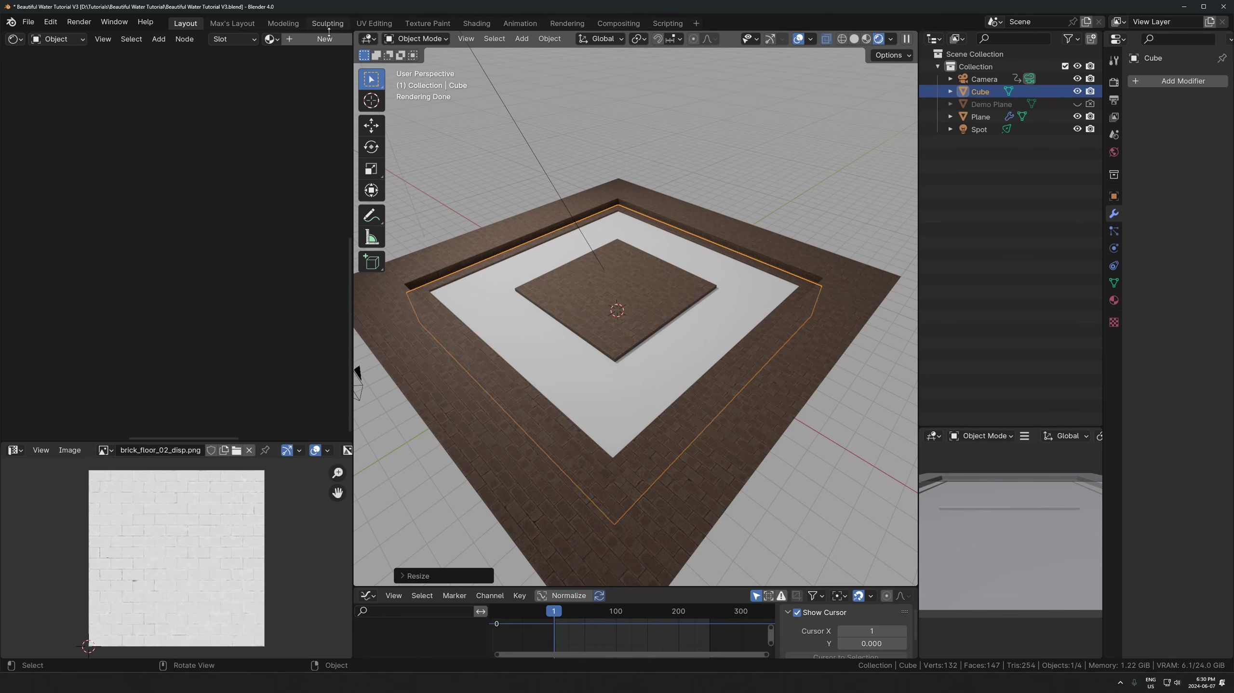
- Create a new material on the cube and widen the node editor to show its nodes
left_click(325, 39)
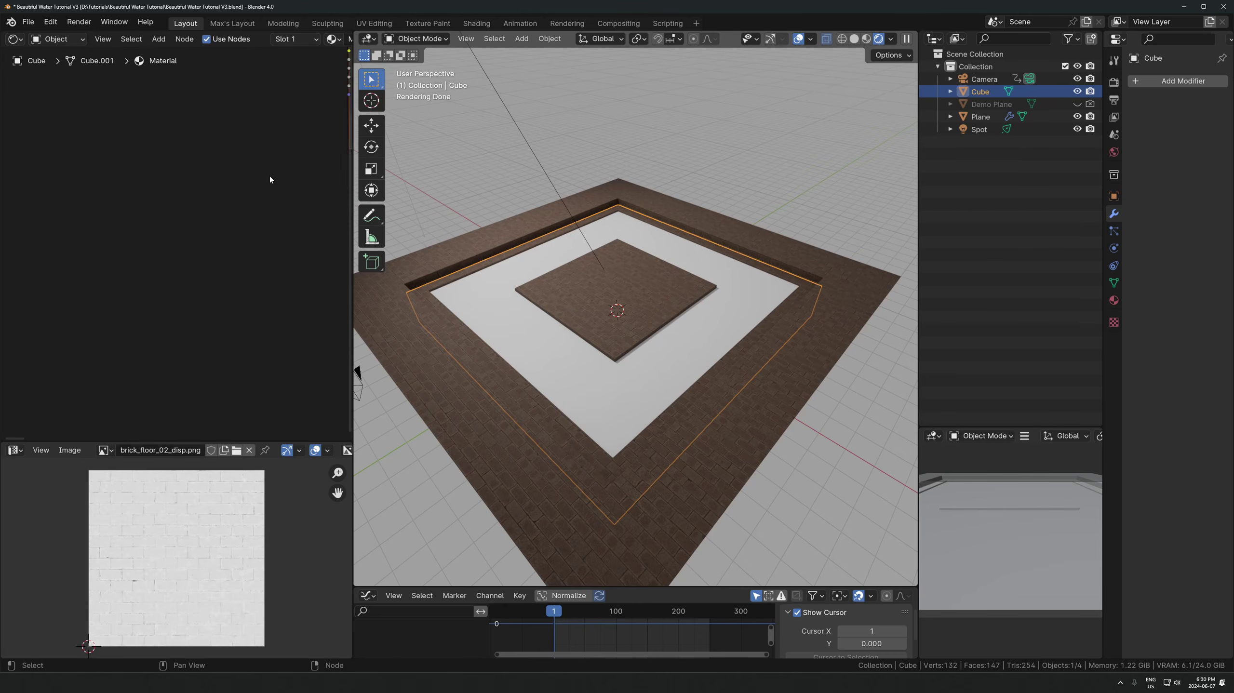
key("Home")
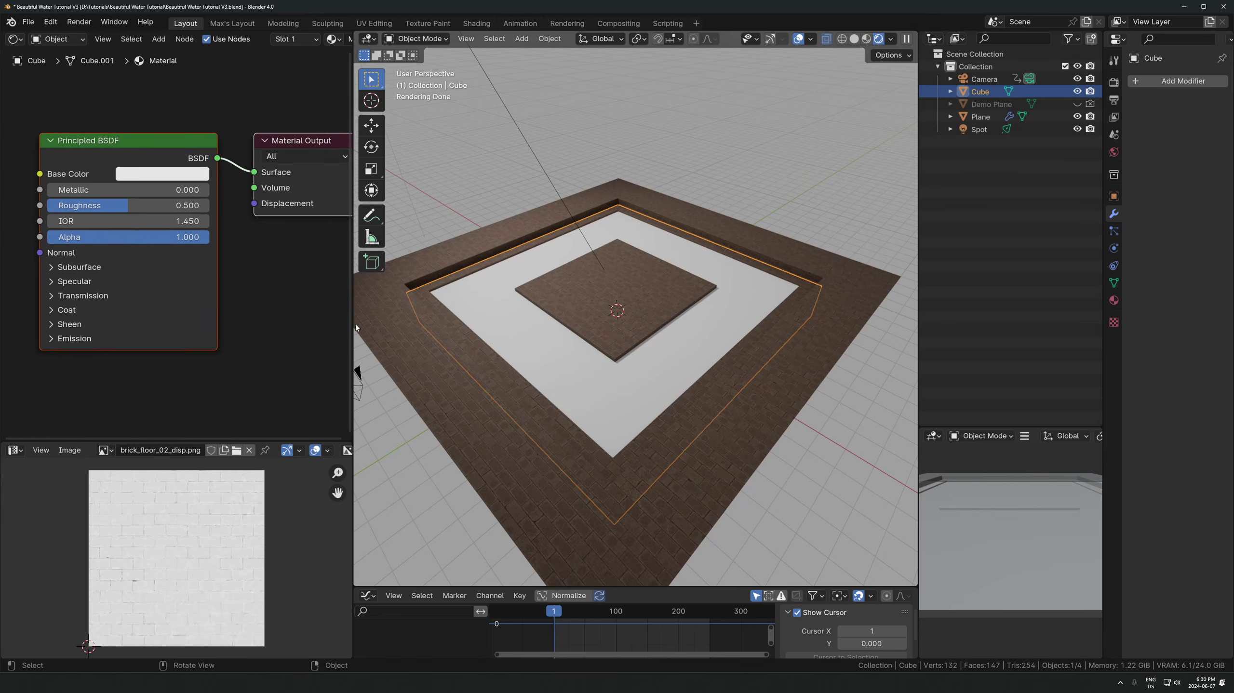
left_click_drag(352, 328, 401, 327)
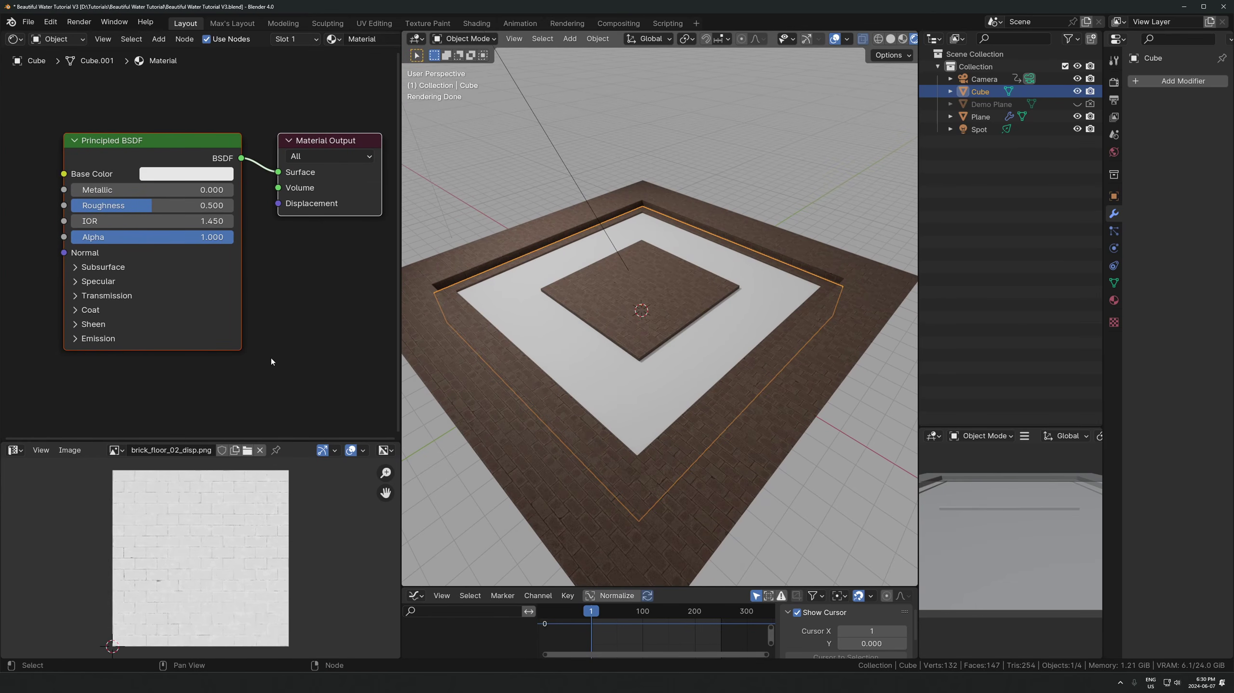
- Set the Principled BSDF roughness to 0 and its transmission weight to 1 for the water material
middle_click_drag(247, 357, 392, 351)
scroll(384, 347, "down", 1)
left_click(125, 315)
left_click_drag(270, 205, 192, 205)
left_click(246, 283)
left_click_drag(243, 298, 388, 298)
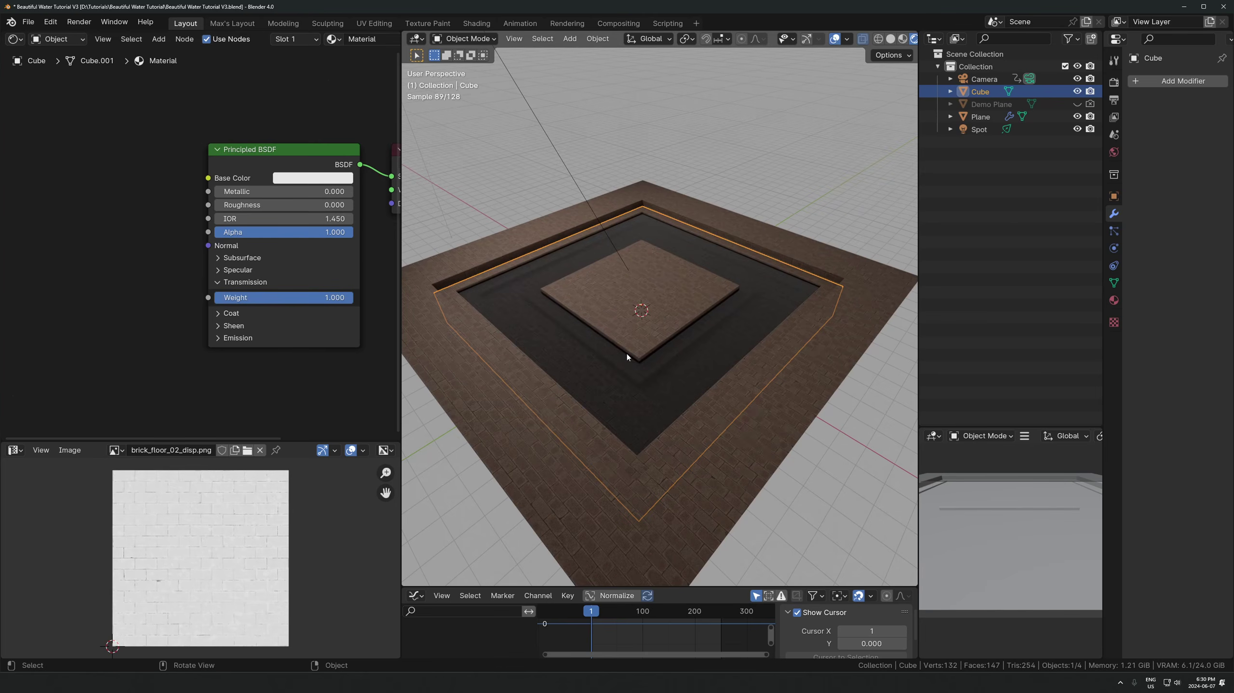
- Add a Bump node beside the Principled BSDF
key("shift+a")
left_click(121, 256)
type("bump")
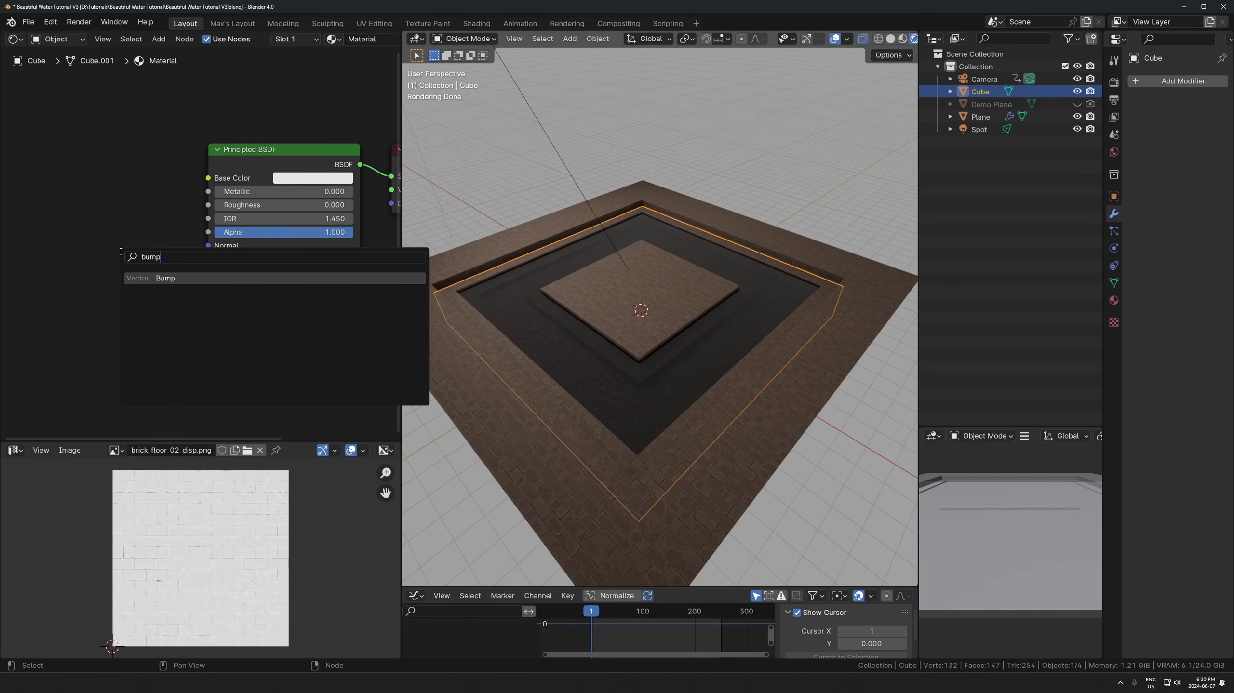
key("Return")
left_click(116, 206)
- Add a Noise Texture node in front of the Bump node
key("shift+a")
type("noise")
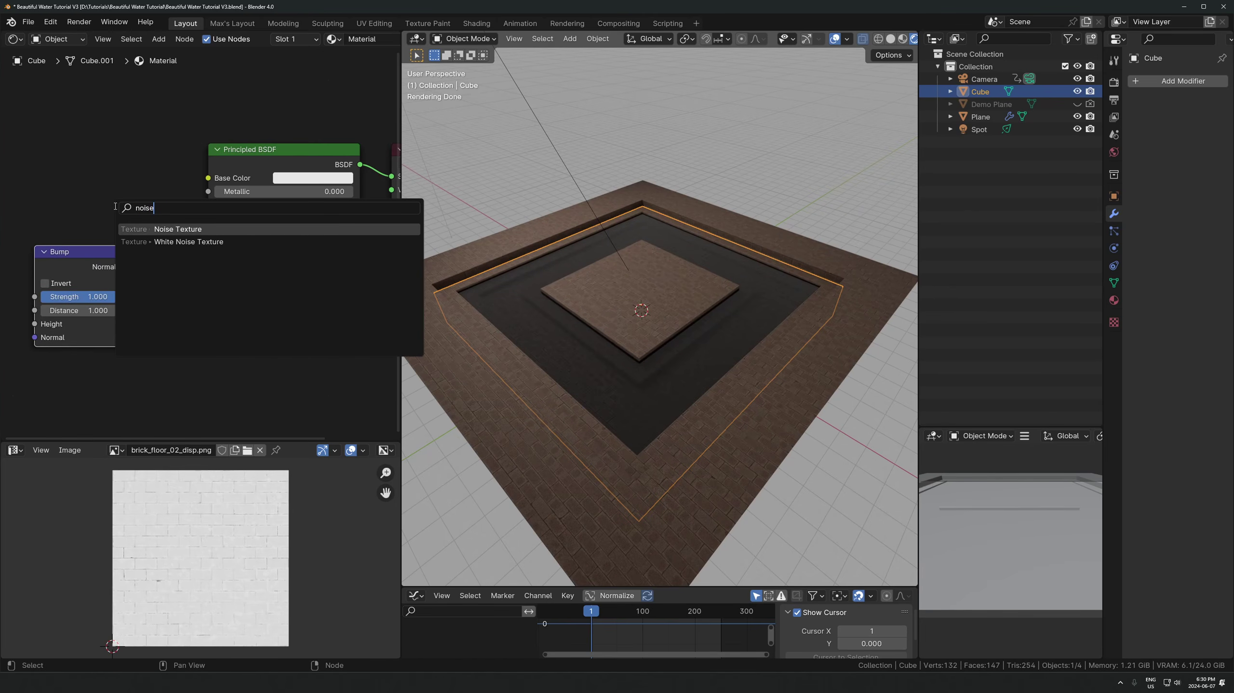
key("Return")
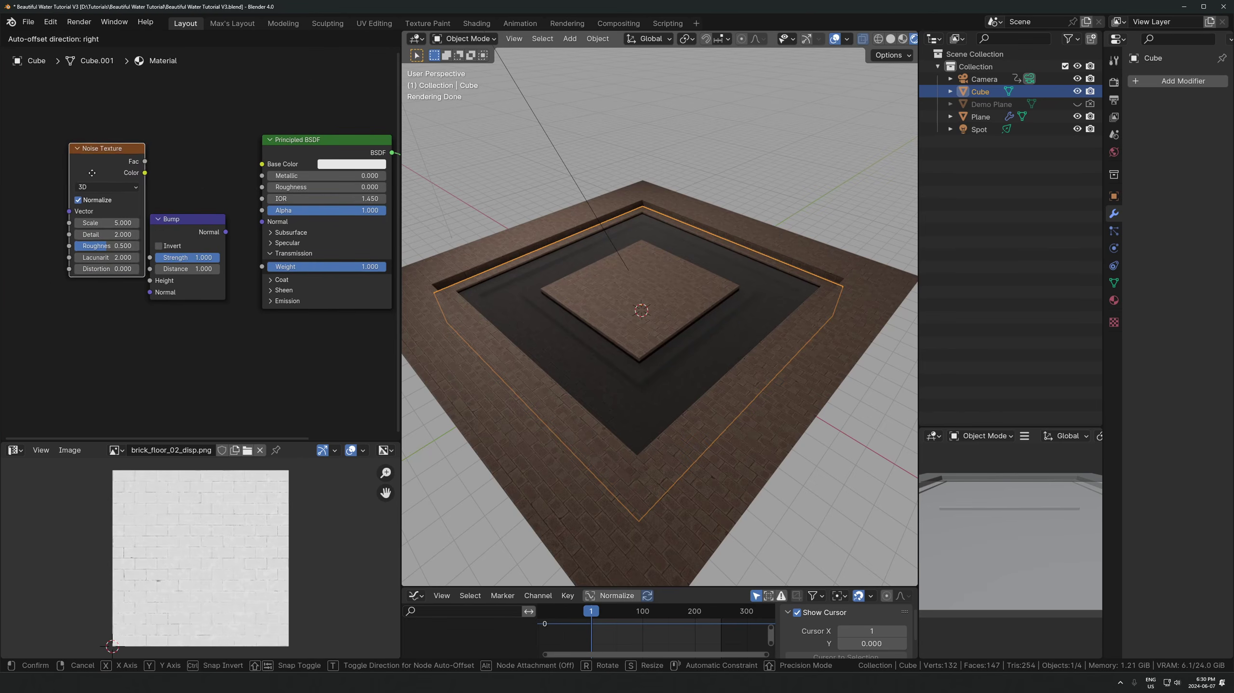
left_click(72, 226)
- Connect the noise Fac output to the Bump Height, and the Bump Normal to the Principled BSDF Normal
scroll(141, 228, "up", 3)
left_click_drag(91, 217, 144, 298)
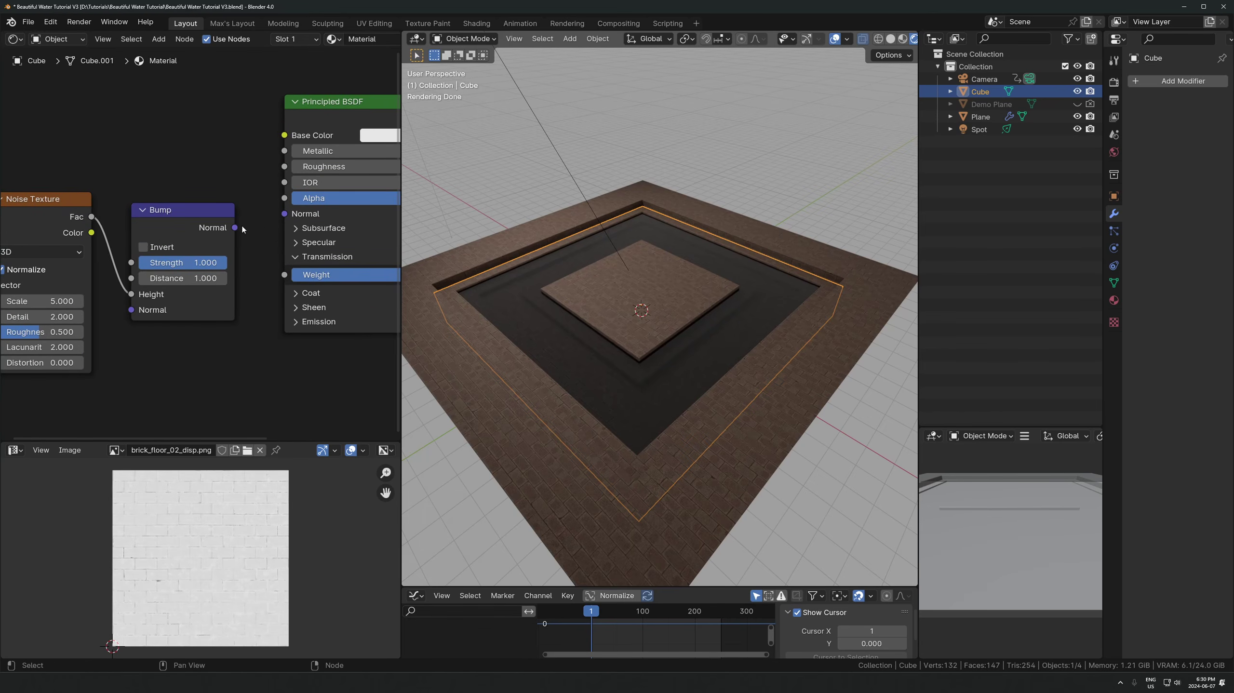
left_click_drag(234, 228, 285, 213)
middle_click_drag(247, 301, 202, 313)
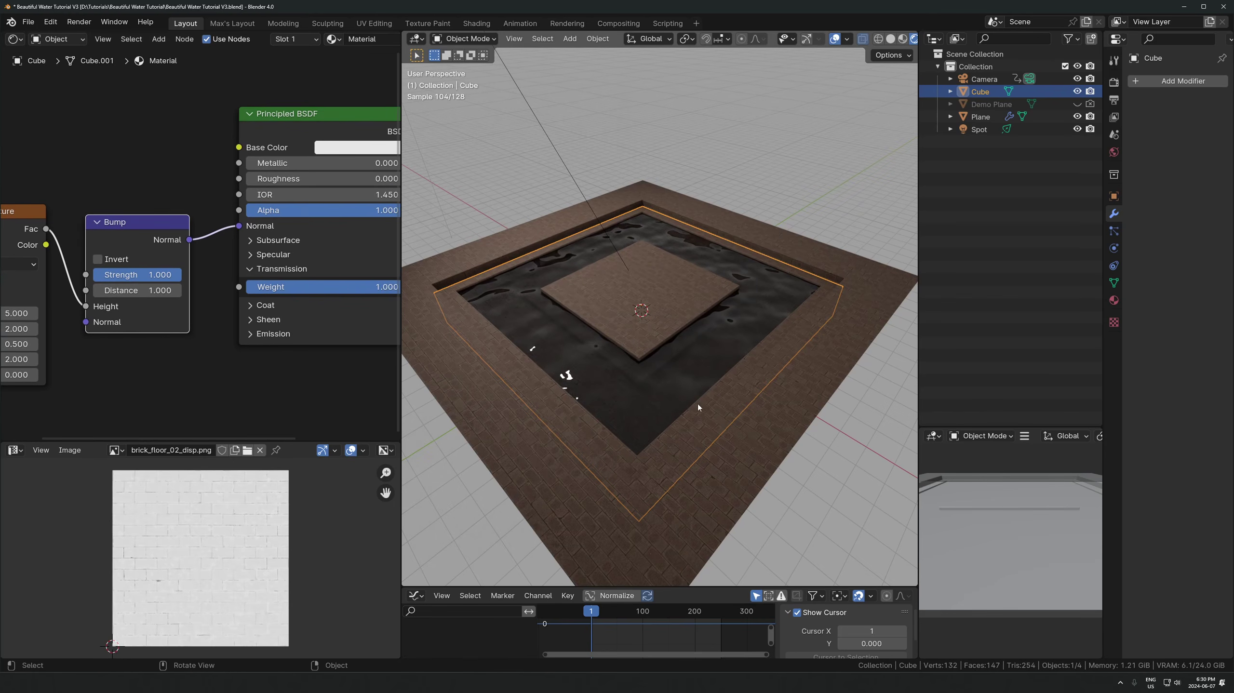
- Set the noise scale to 16.3, the bump strength to 0.16 and the bump distance to 1.1
middle_click_drag(20, 315, 117, 268)
left_click_drag(97, 267, 151, 267)
scroll(626, 441, "up", 3)
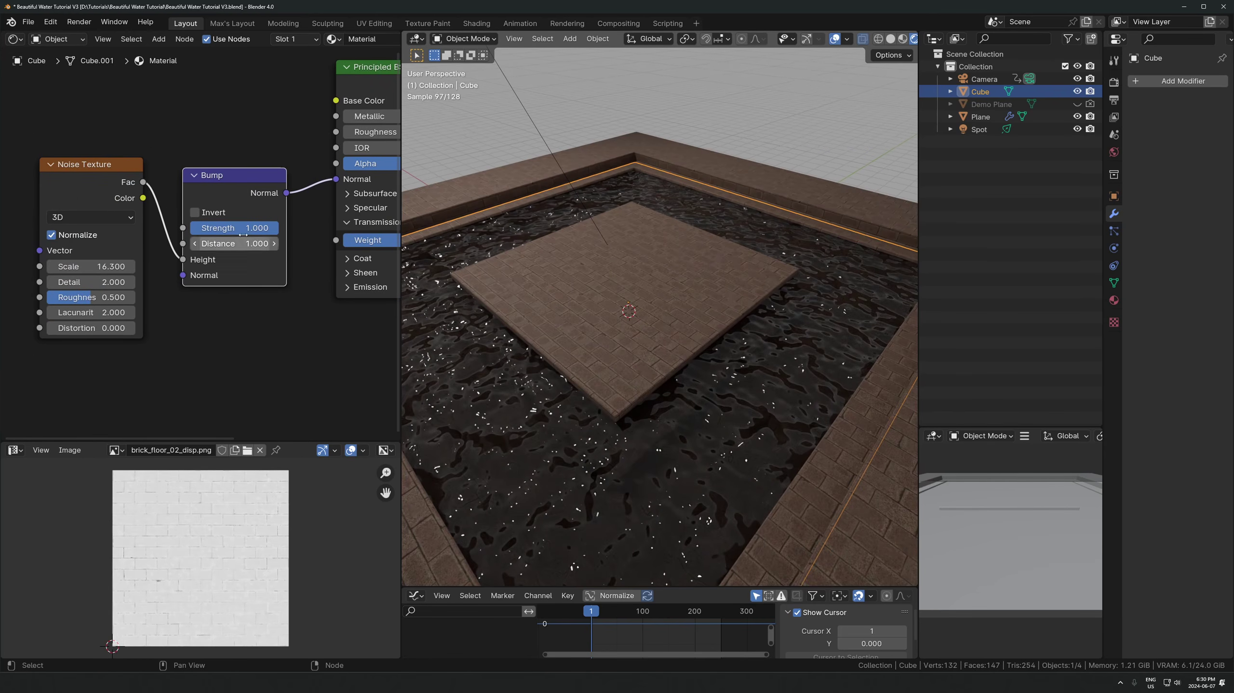
left_click_drag(262, 229, 223, 244)
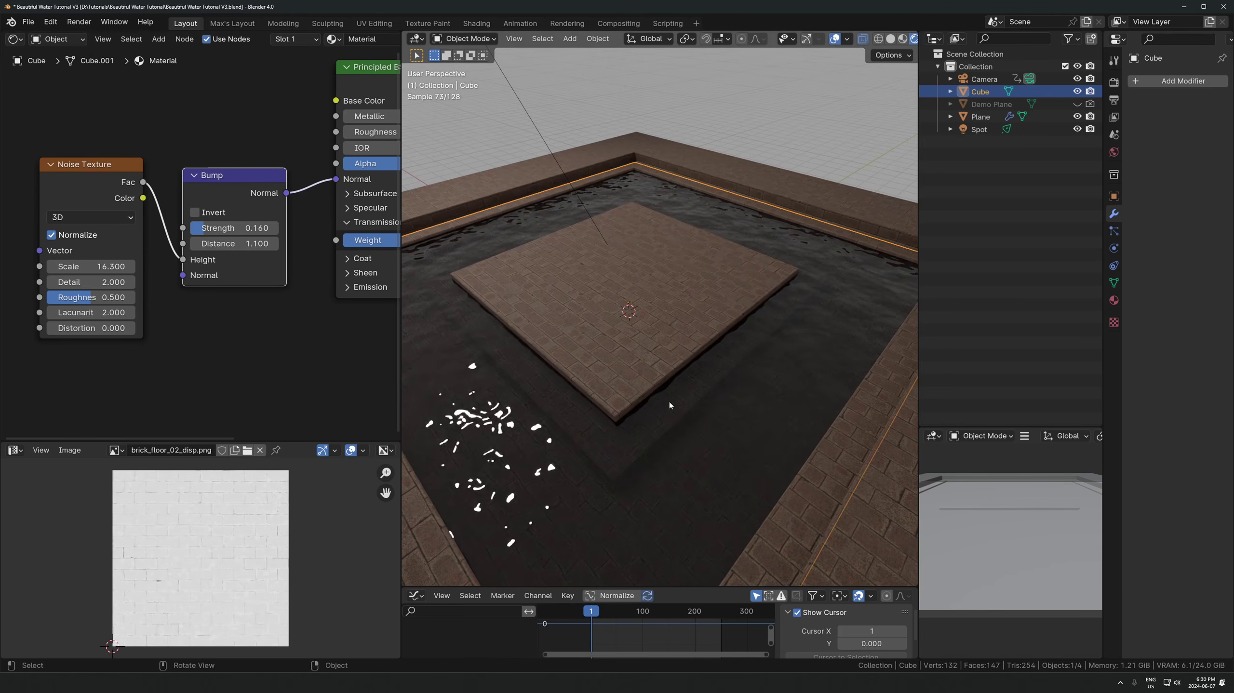
middle_click_drag(669, 401, 783, 377)
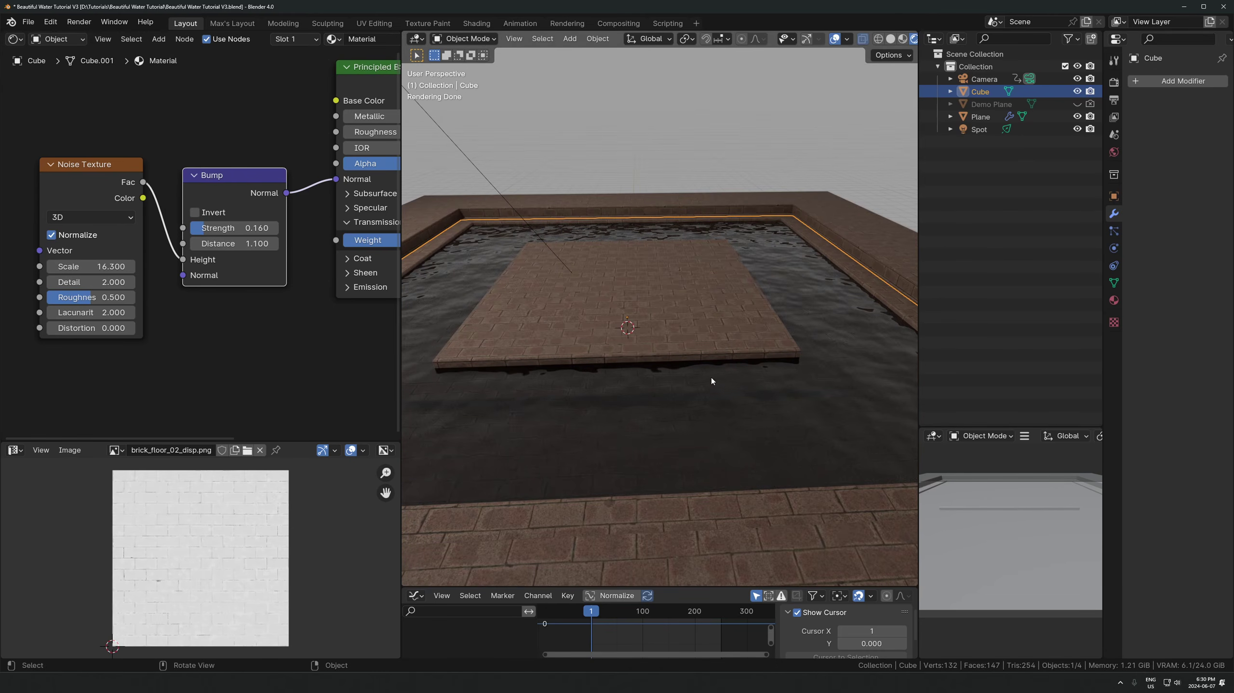
- Add a Light Path node and connect Is Camera Ray to the Principled BSDF Alpha
left_click(245, 112)
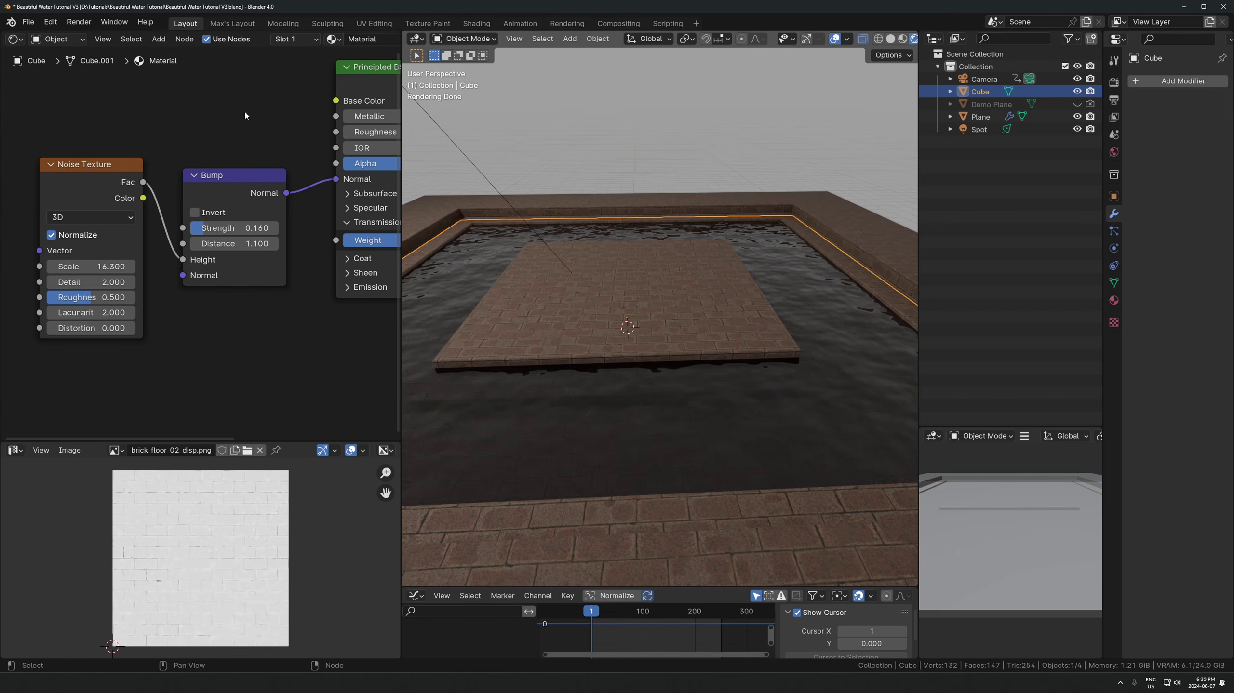
scroll(246, 116, "down", 4)
middle_click_drag(250, 124, 233, 217)
key("shift+a")
left_click(223, 178)
type("light")
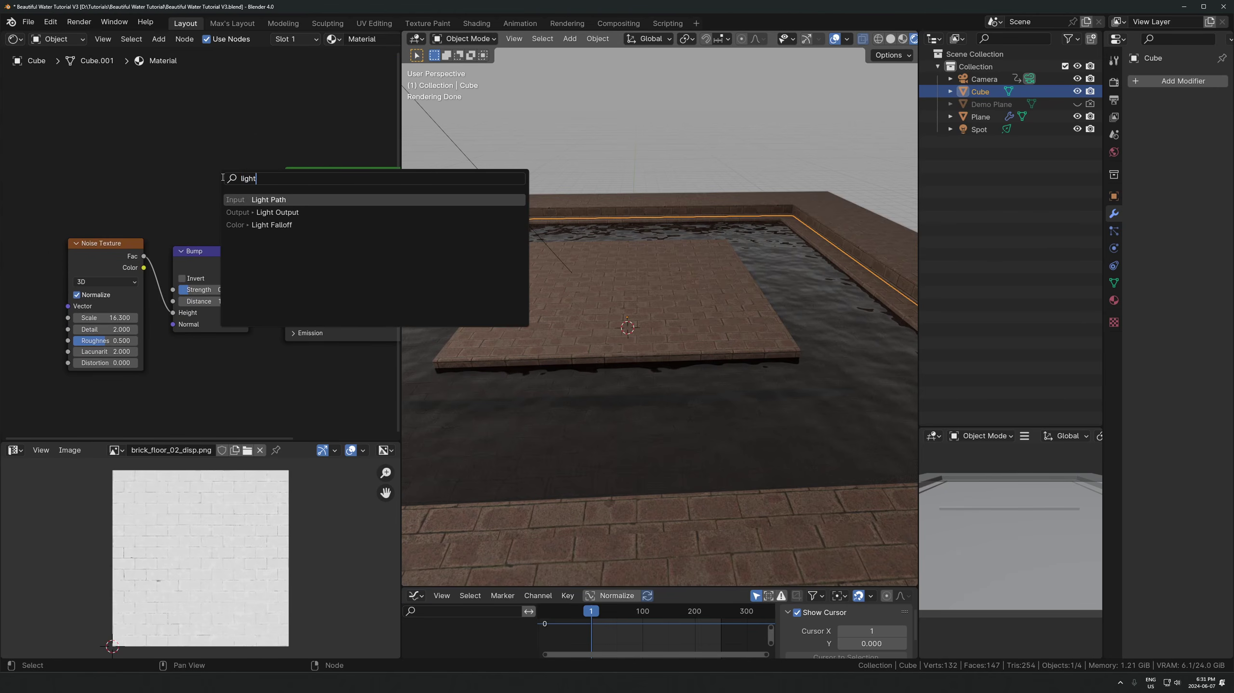
key("Return")
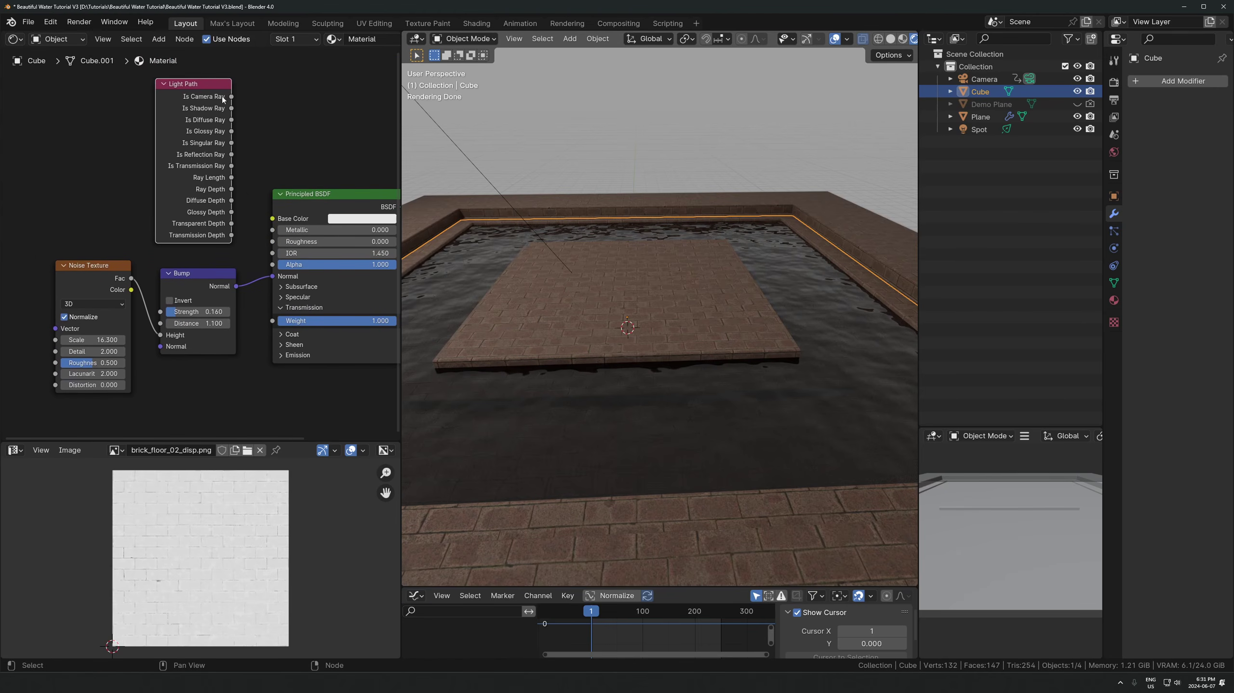
left_click_drag(231, 96, 273, 265)
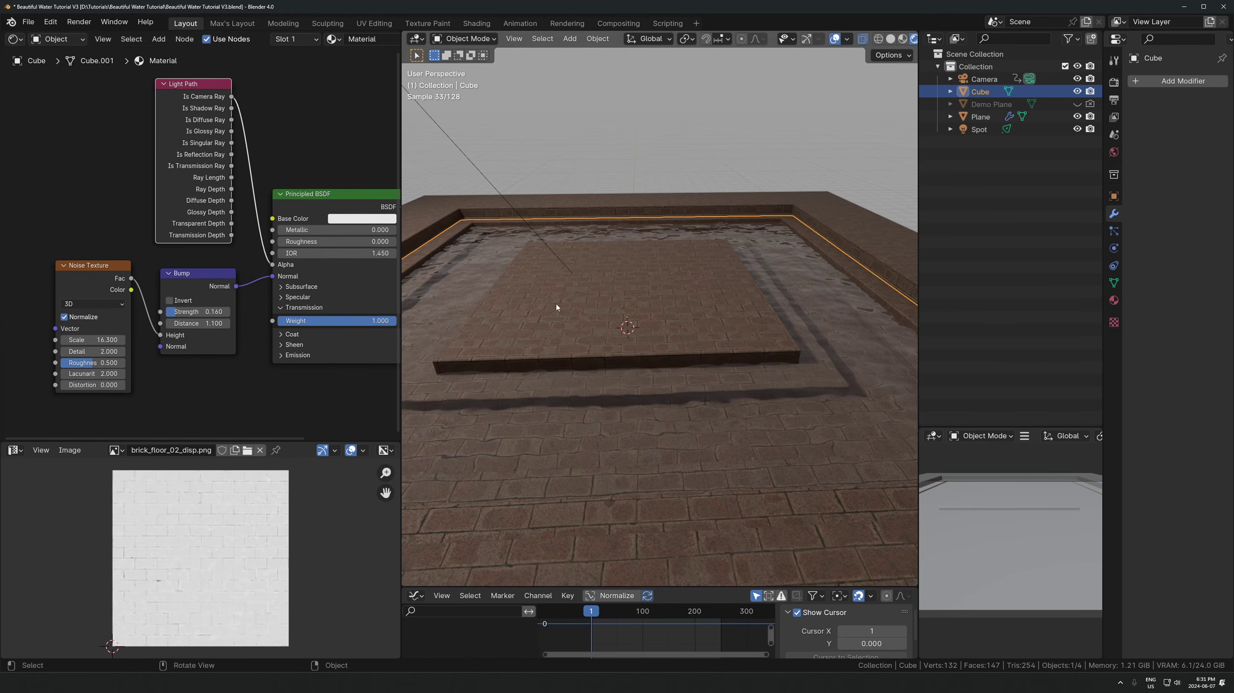
left_click(235, 162)
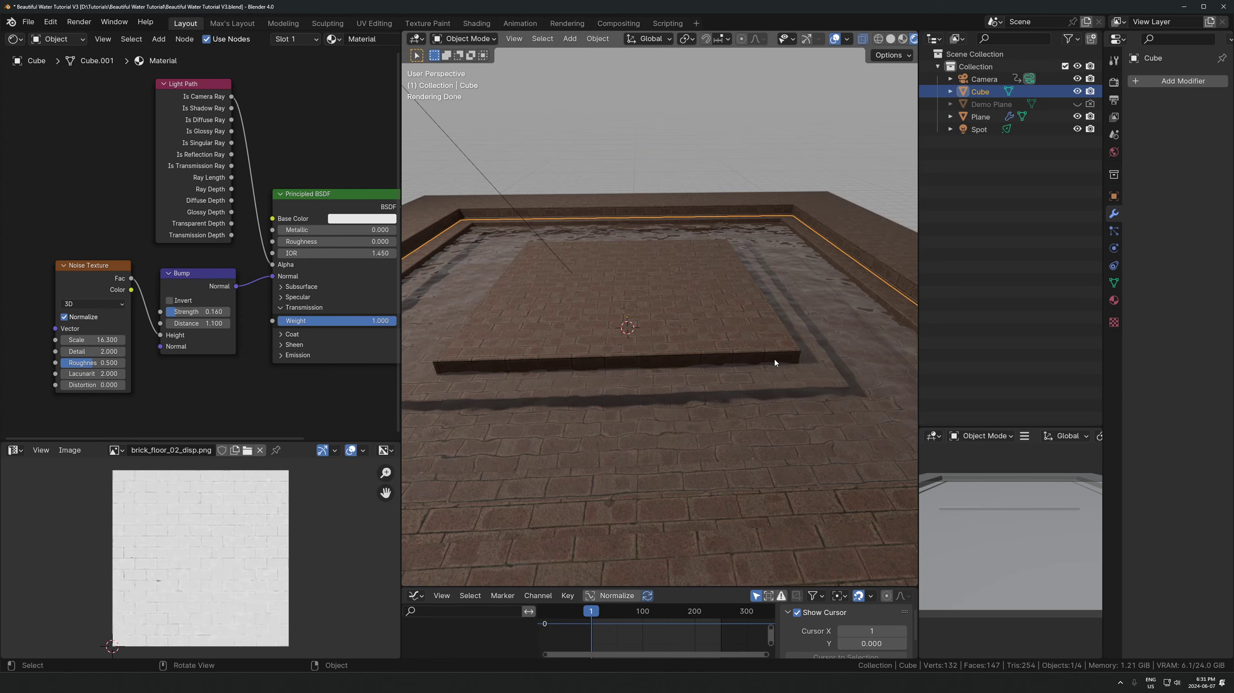
- Add an area light at the pool's centre and raise it to about 2.74 m on Z
middle_click_drag(792, 391, 691, 349)
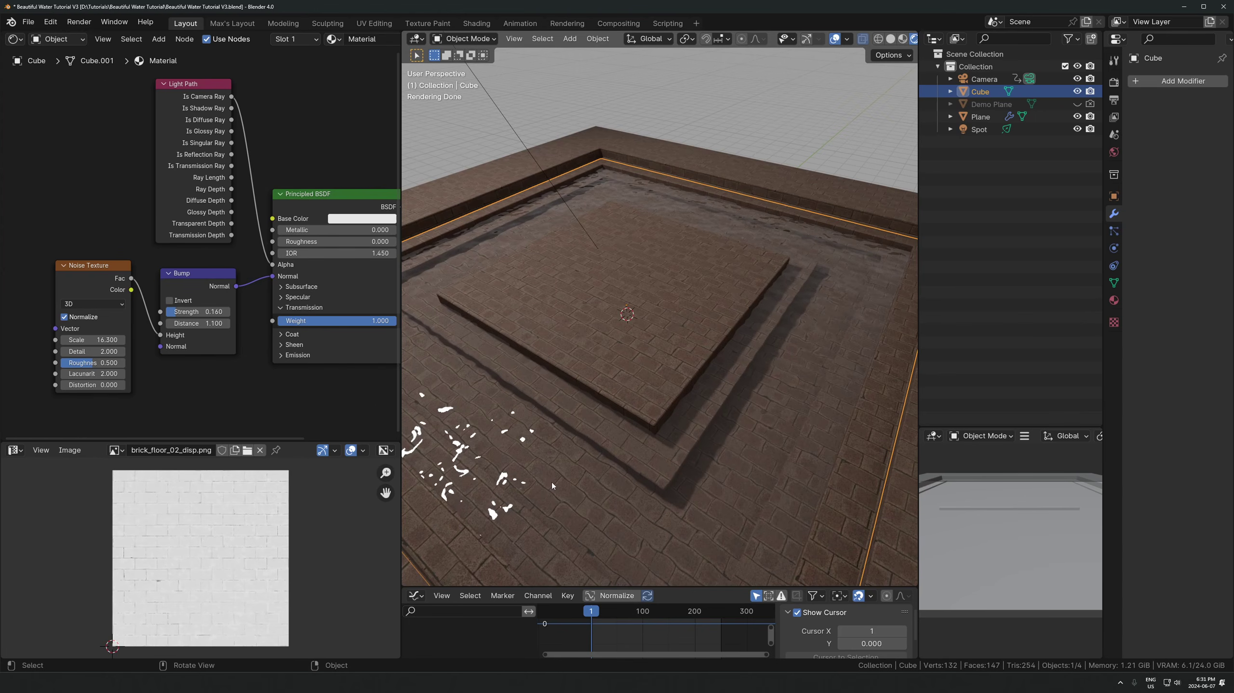
scroll(641, 341, "down", 4)
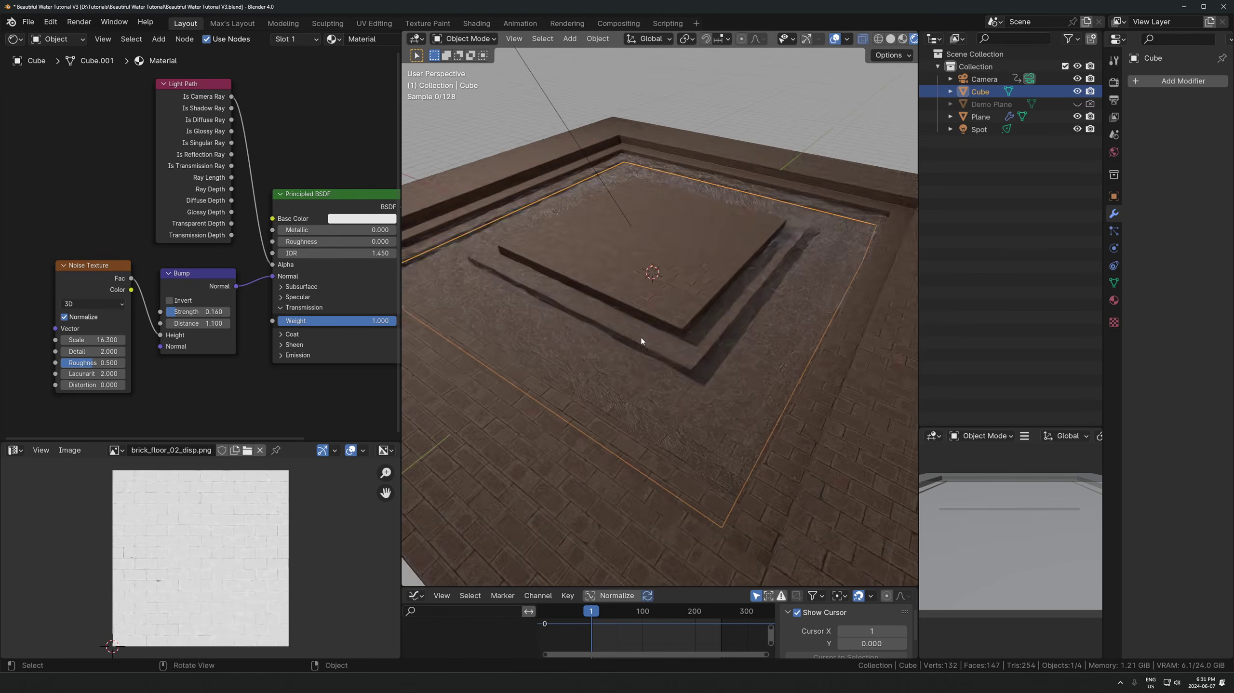
middle_click_drag(641, 341, 659, 365)
scroll(659, 366, "up", 2)
key("shift+a")
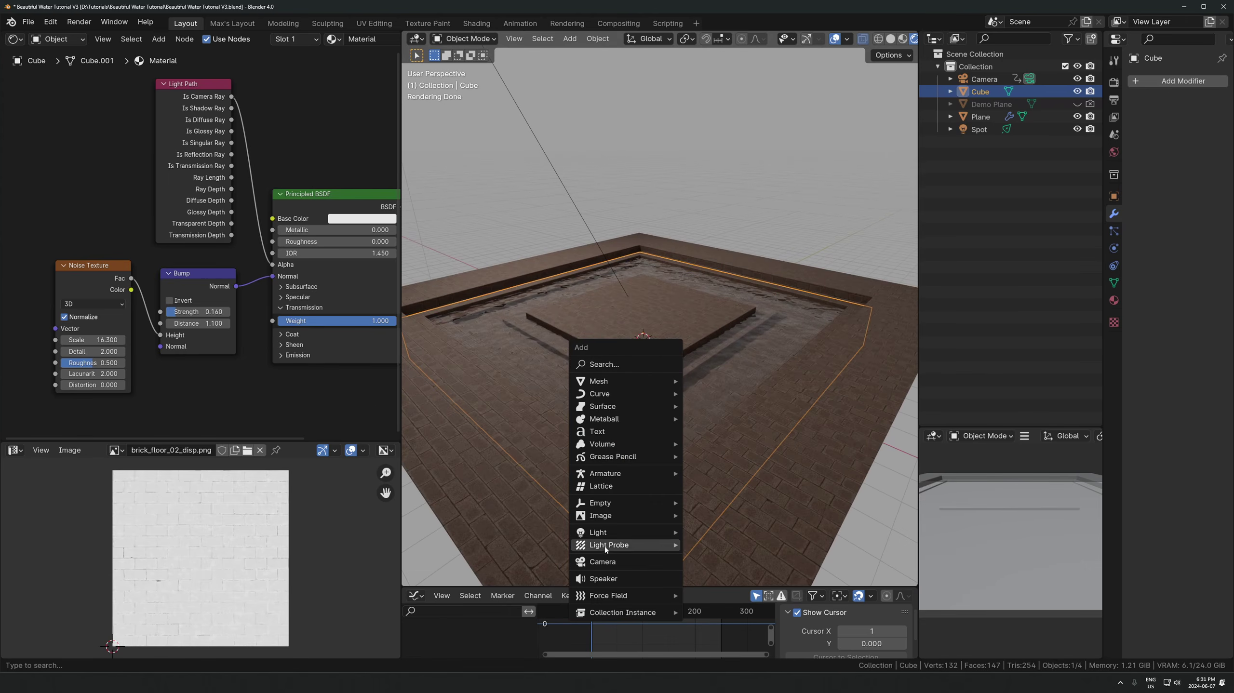
mouse_move(631, 532)
left_click(736, 575)
key("g")
key("z")
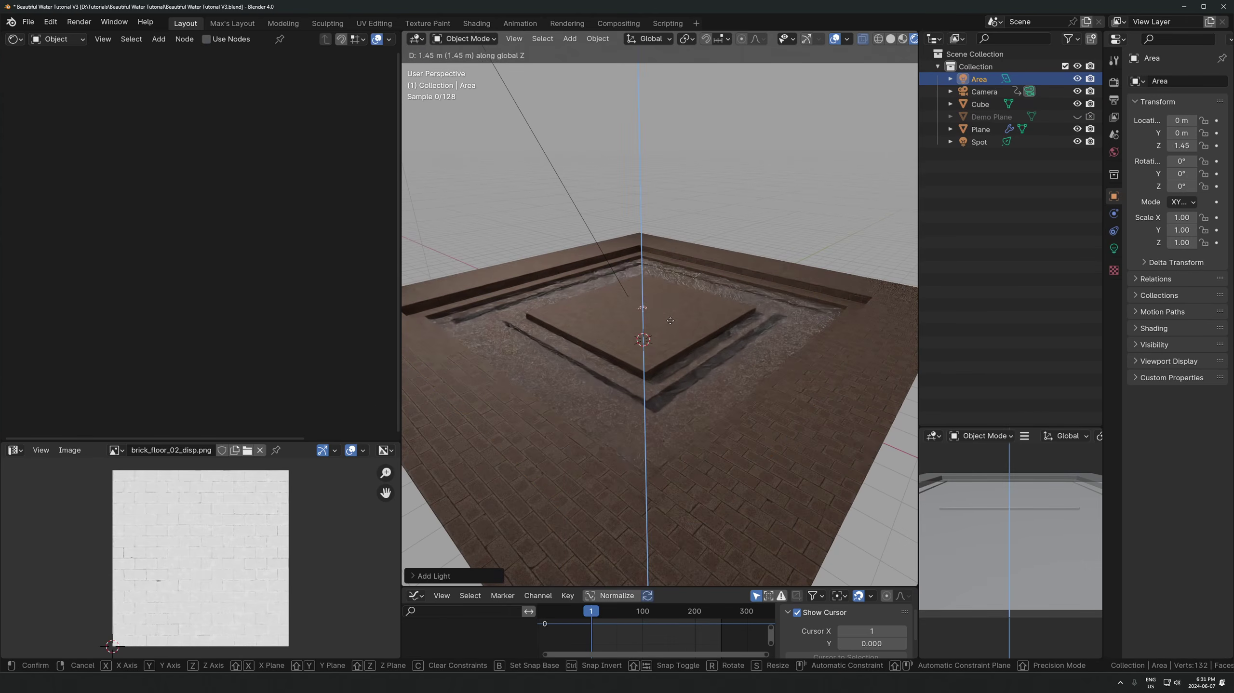
left_click(667, 299)
- Scale the area light by 12 and lower it to about 1.29 m on Z
type("s12")
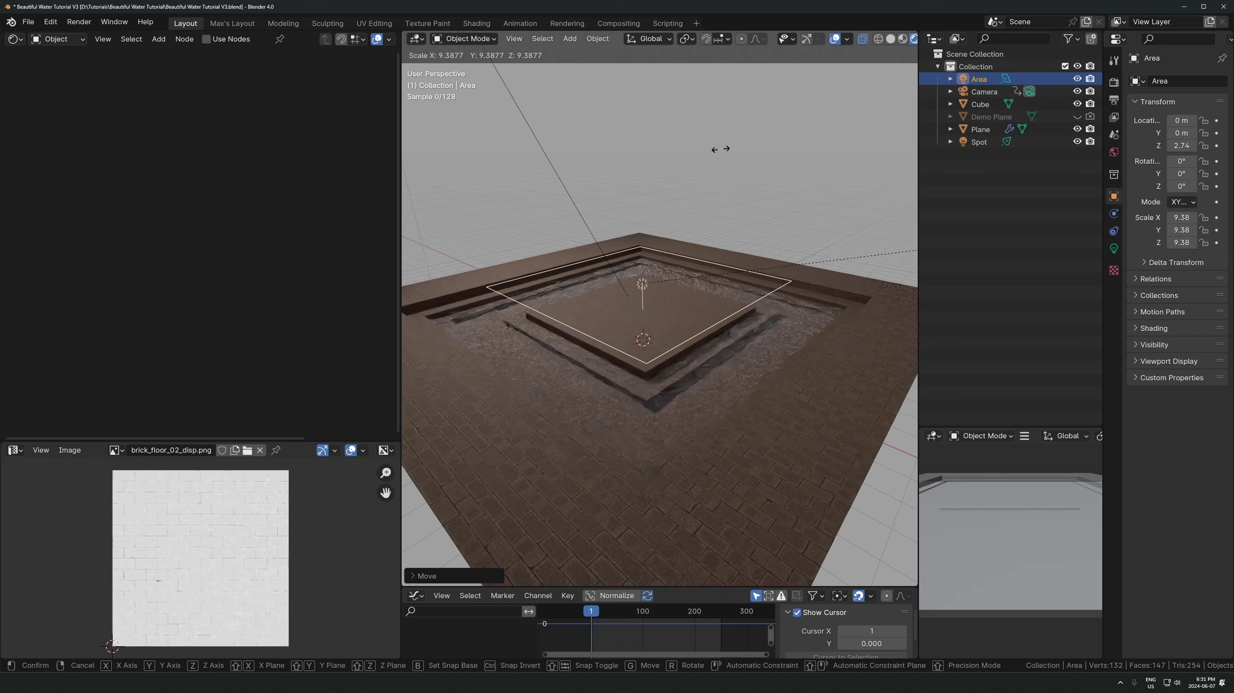
key("Return")
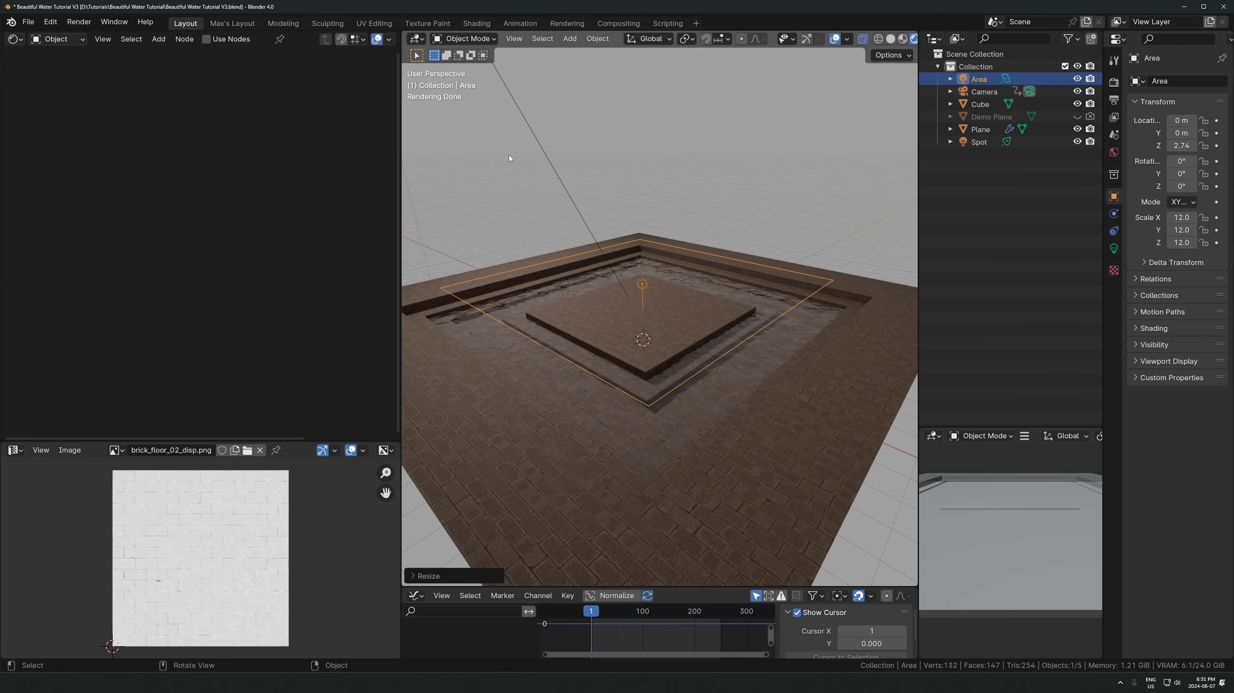
key("g")
key("z")
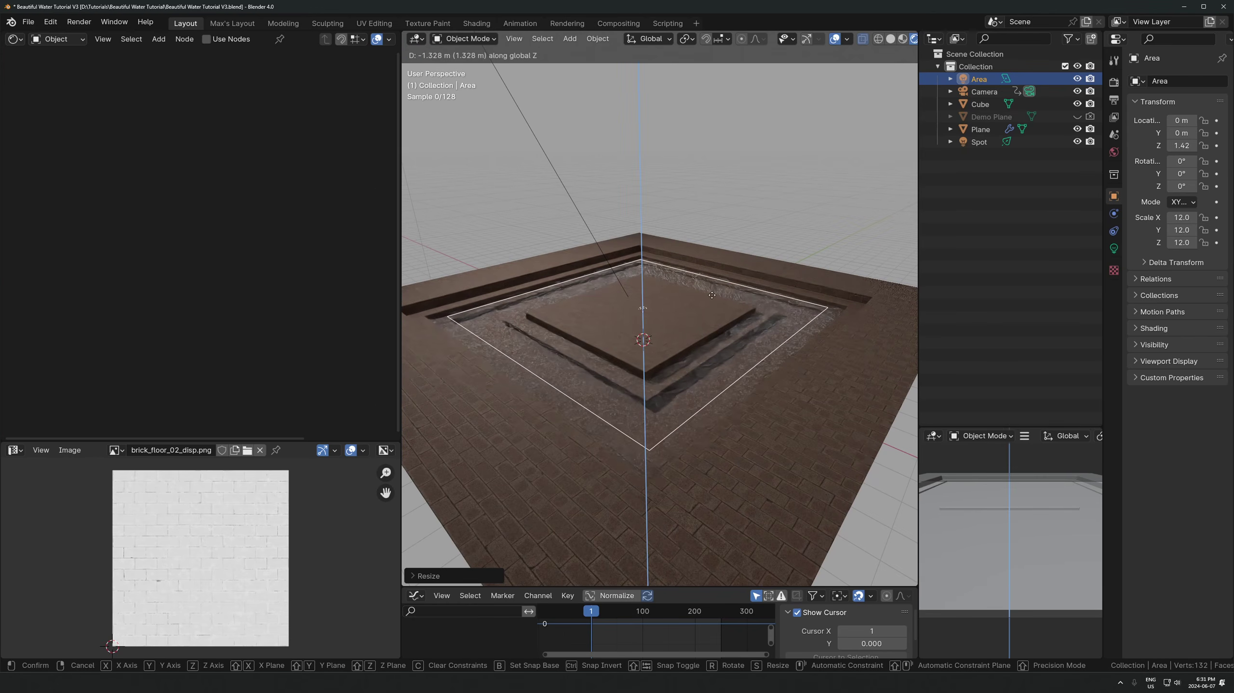
left_click(725, 286)
- Enlarge the area light to a scale of about 13.5 and adjust its height along Z
key("s")
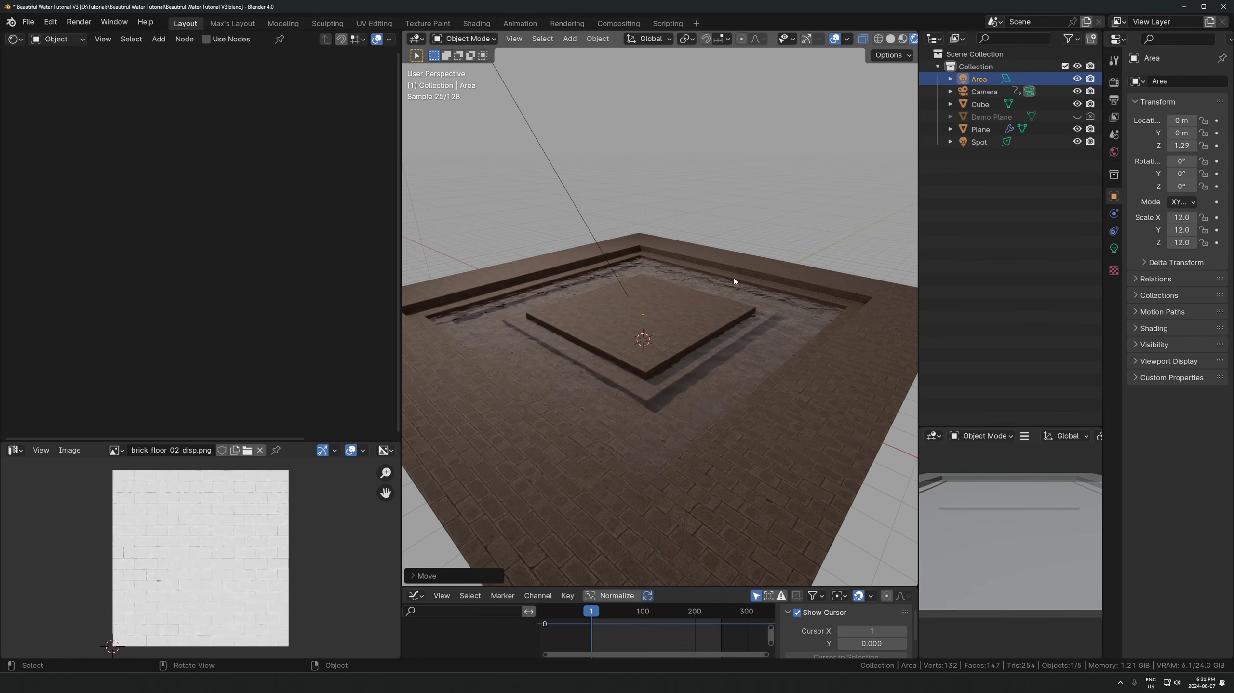
left_click(744, 268)
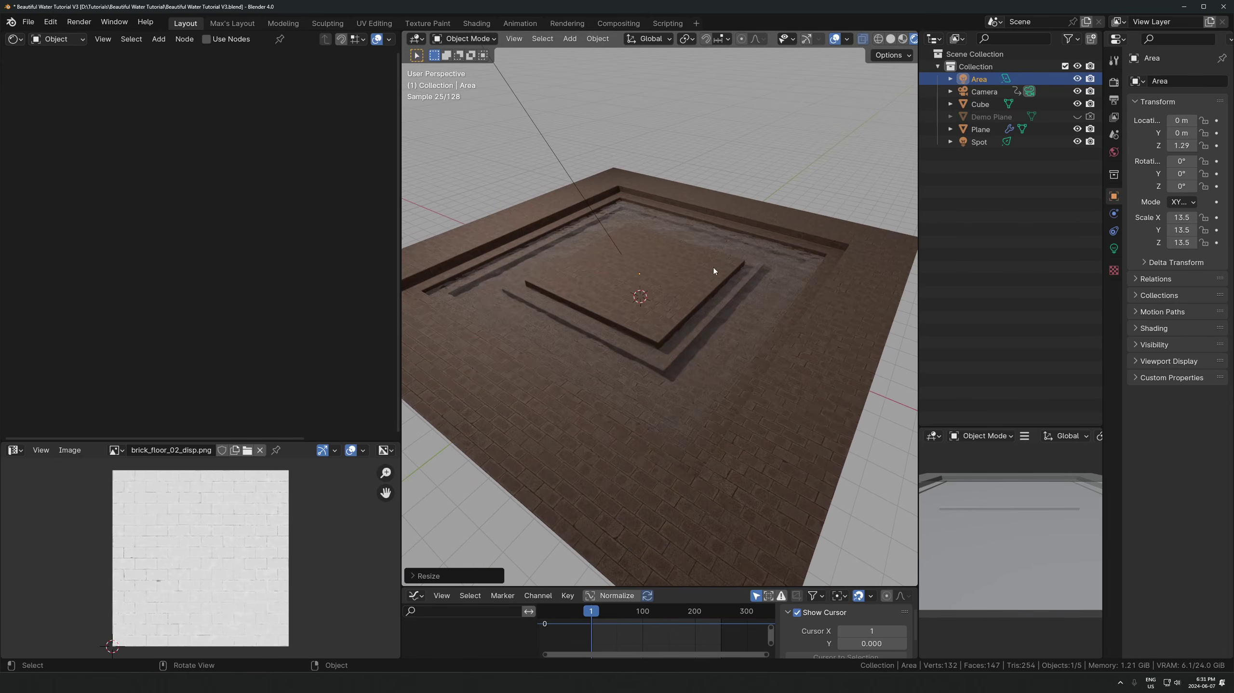
key("g")
key("z")
left_click(708, 245)
- Raise the water cube along Z until its surface covers the pool's central raised step
middle_click_drag(604, 364, 667, 266)
left_click(782, 307)
key("g")
key("z")
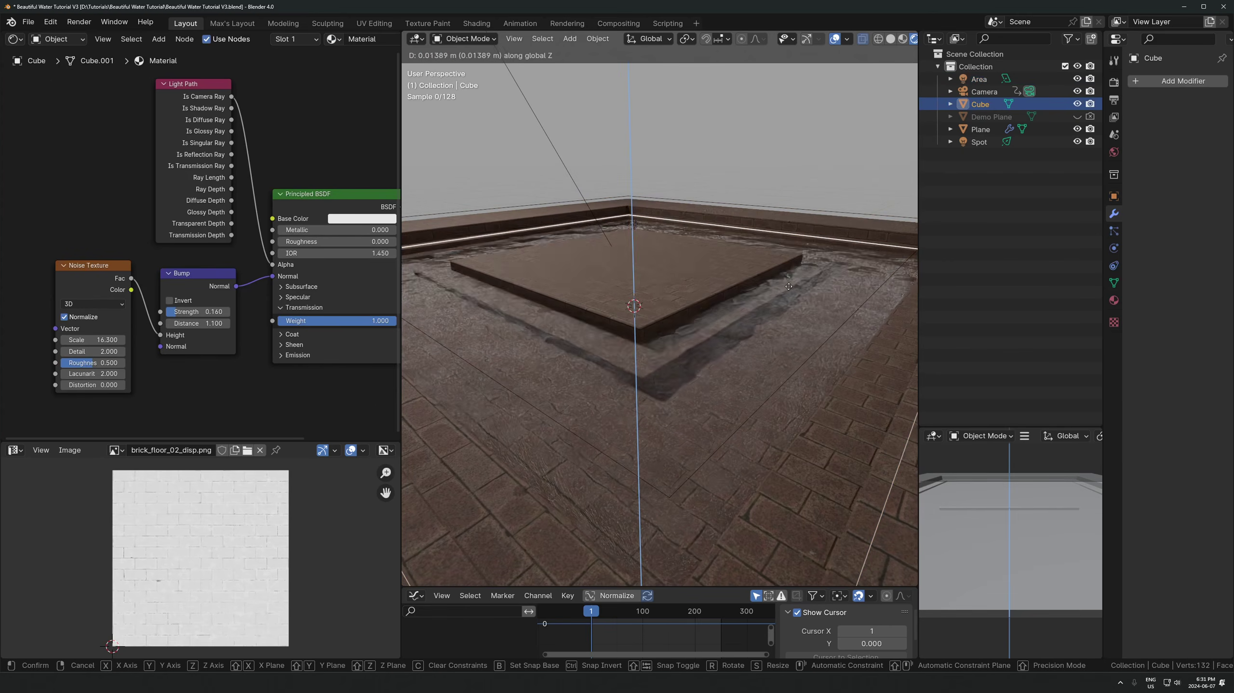
left_click(758, 233)
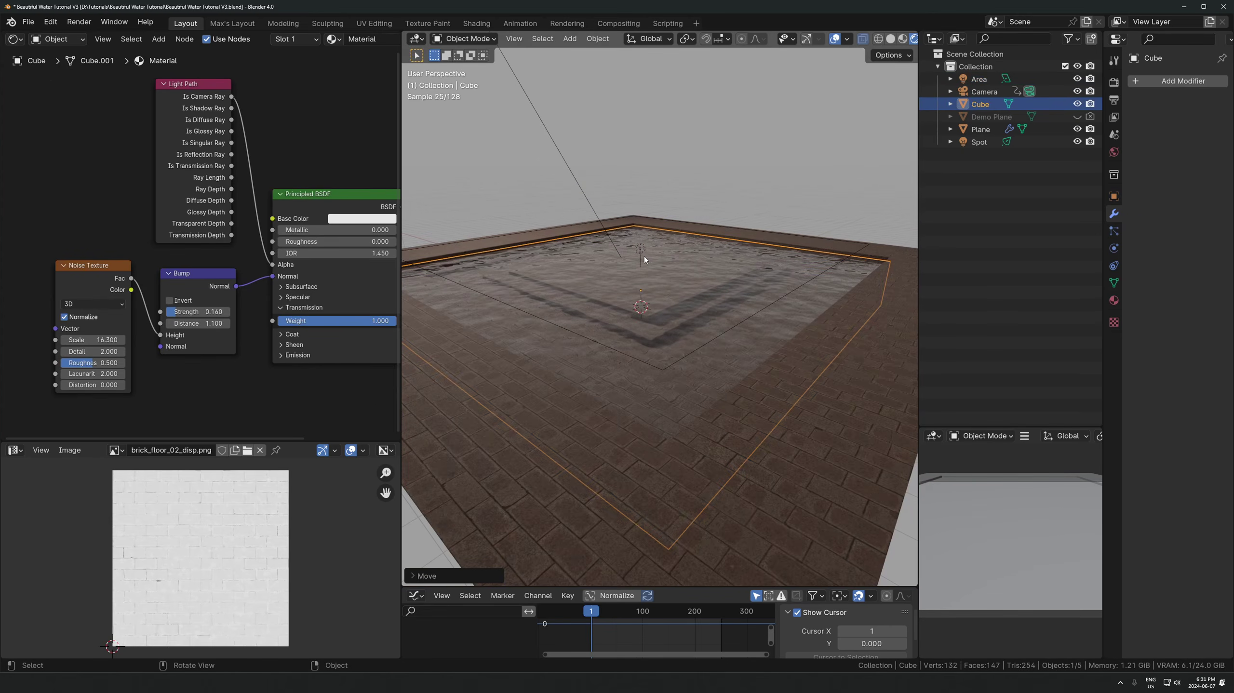
- Move the area light along Z to about 1.69 m, above the raised water surface
left_click(644, 256)
key("g")
key("z")
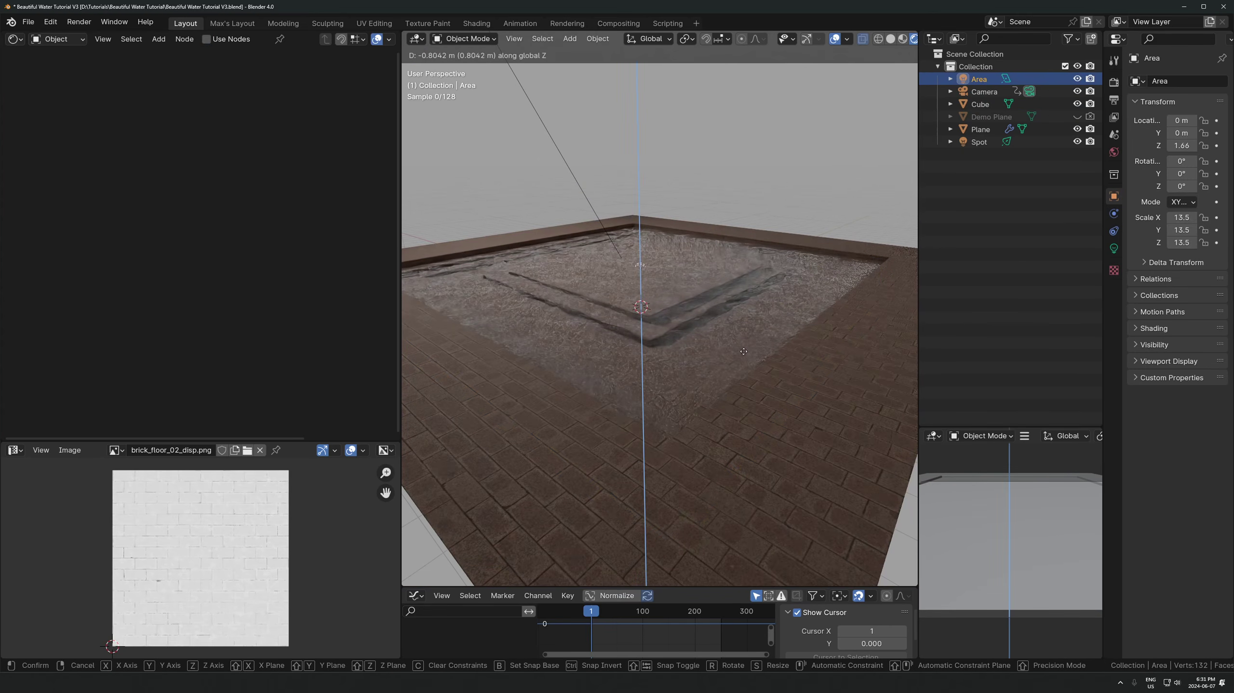
left_click(667, 243)
- Set the IOR of the water cube's Principled BSDF to 1.33
left_click(640, 256)
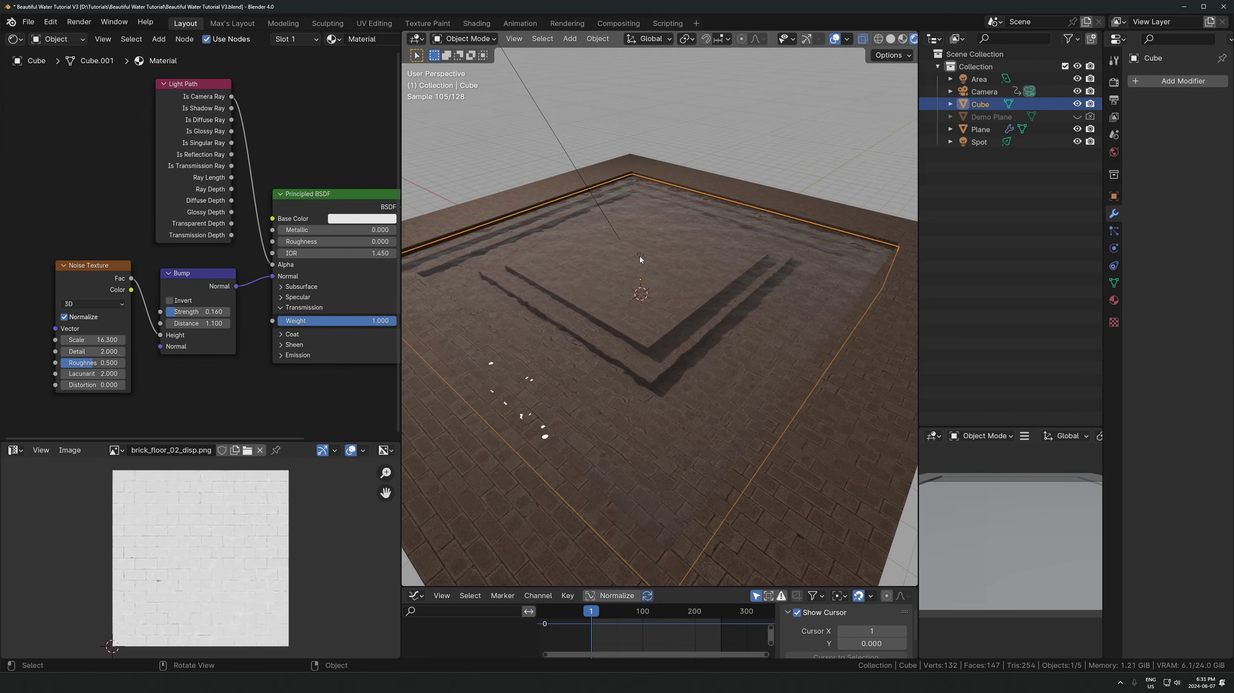
left_click(640, 252)
left_click(679, 245)
middle_click_drag(288, 254, 184, 248)
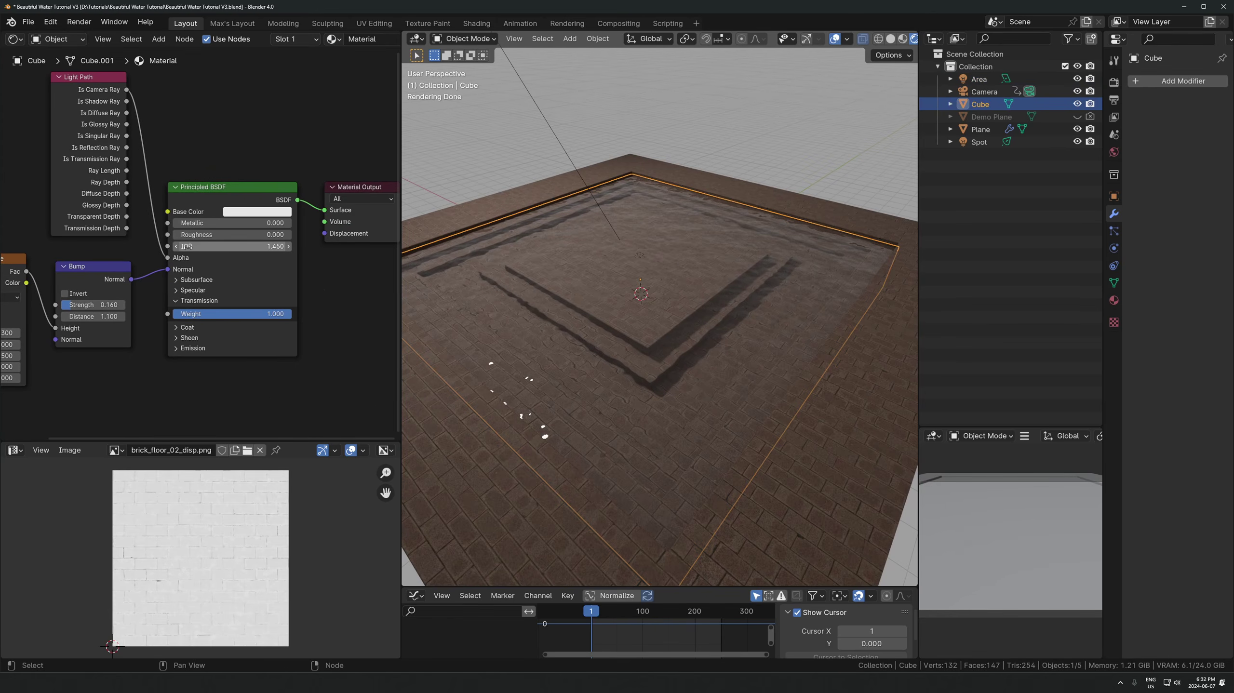
scroll(202, 245, "up", 2)
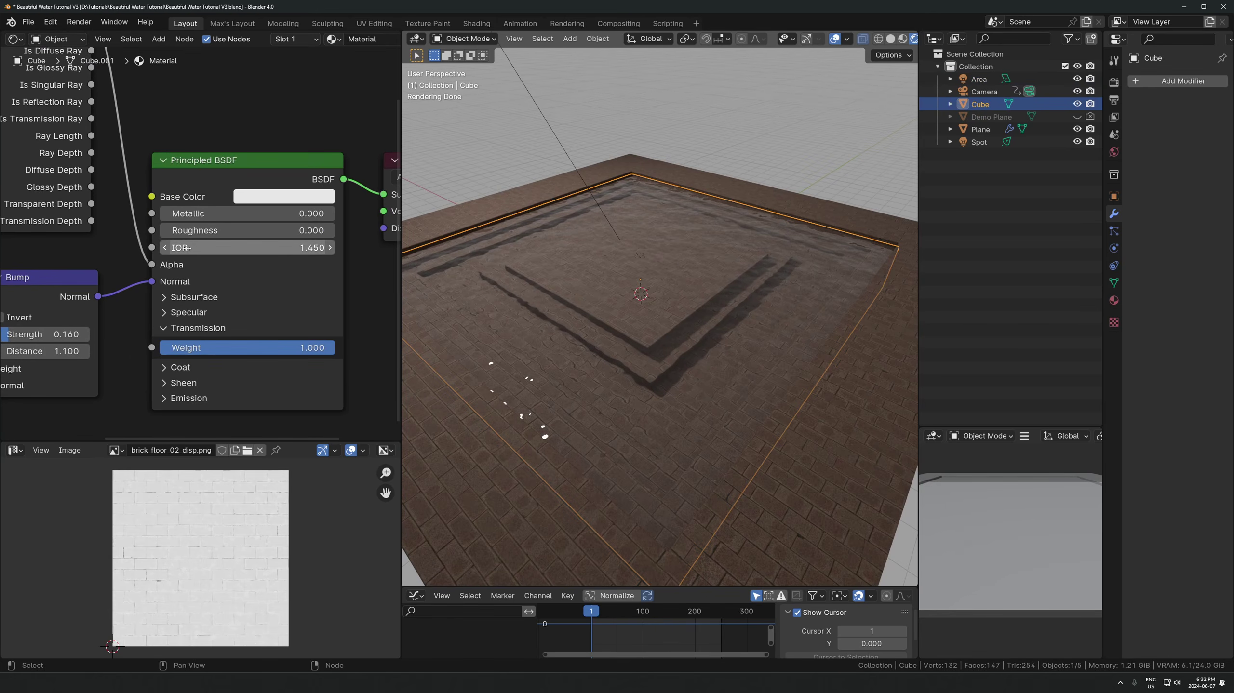
left_click(230, 251)
type("1.33")
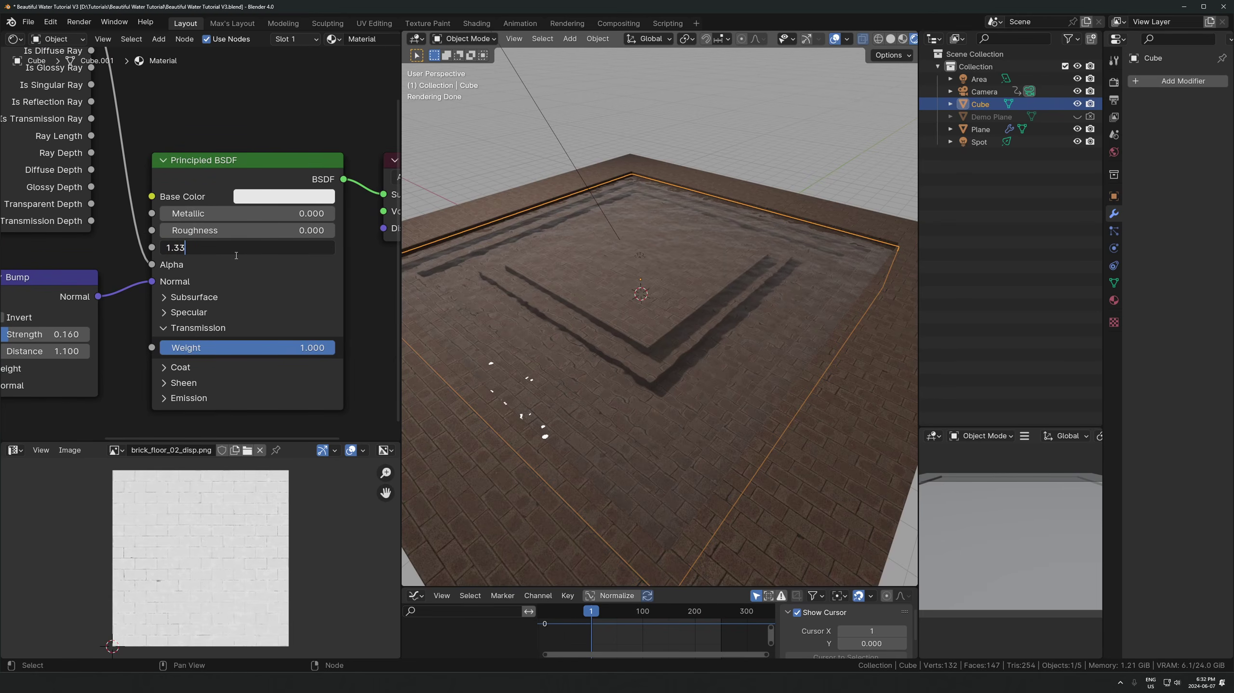
key("Return")
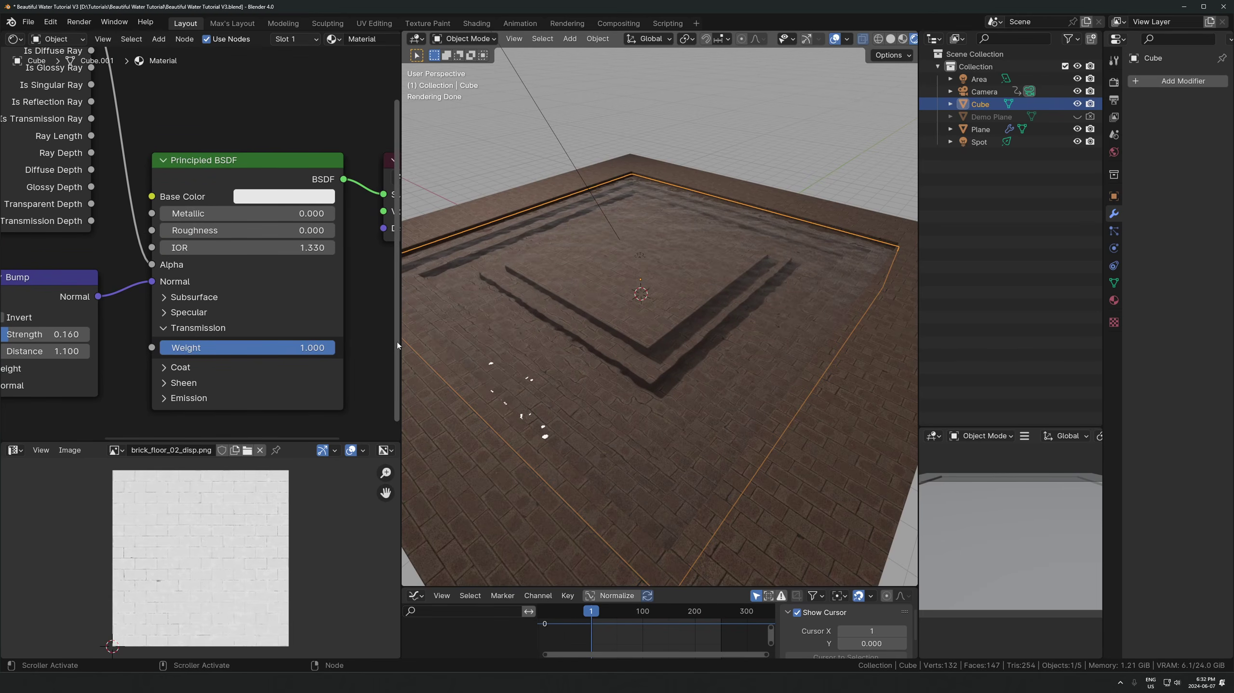
left_click_drag(397, 287, 392, 310)
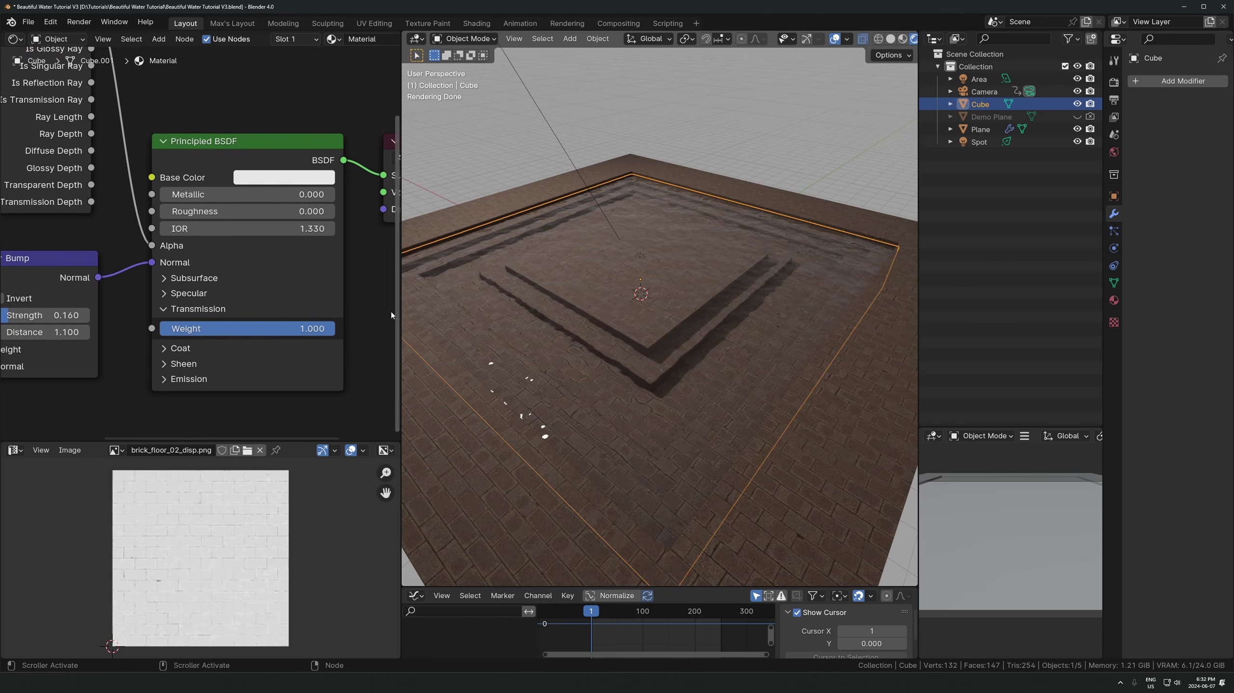
middle_click_drag(335, 336, 203, 326)
scroll(187, 233, "down", 3)
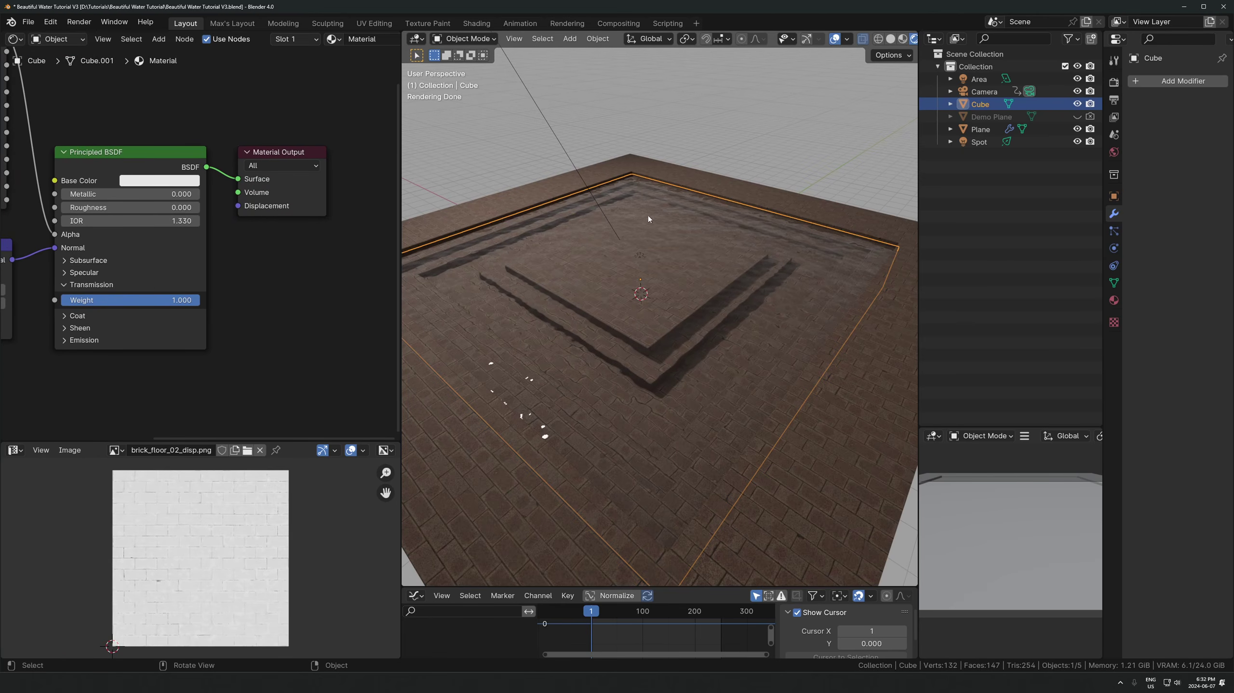
- Enable shader nodes on the area light and make room before its Emission node
left_click(638, 255)
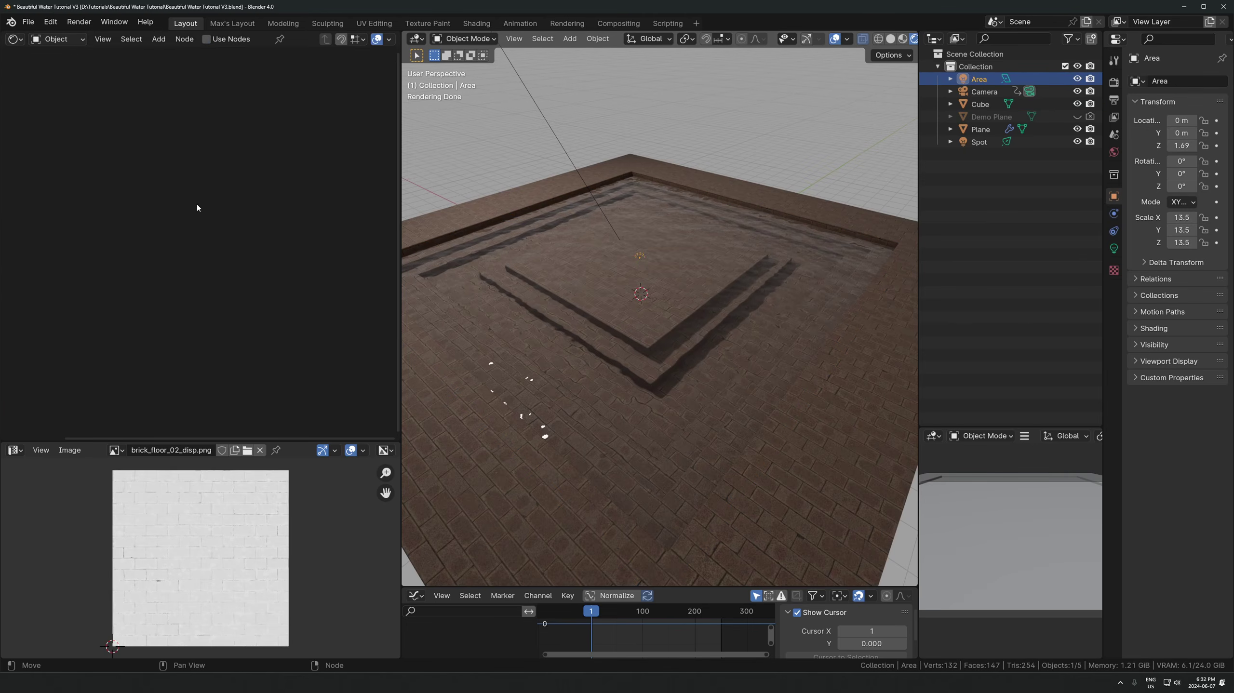
scroll(676, 284, "up", 3)
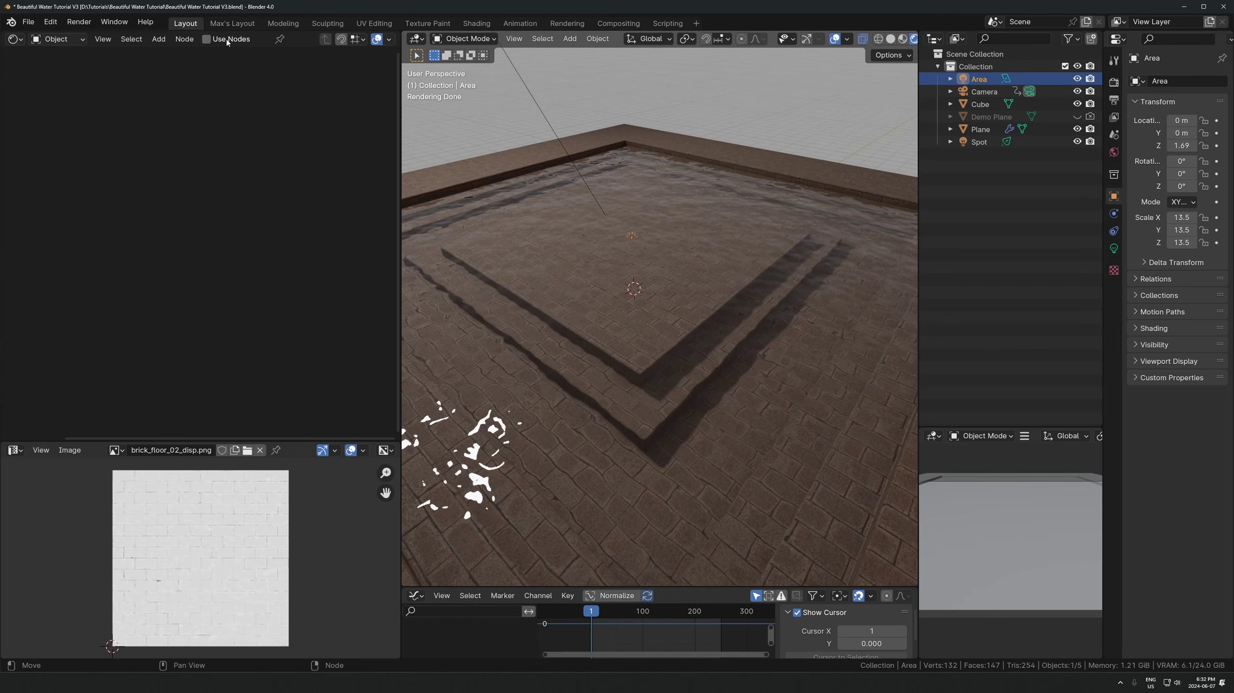
left_click(207, 39)
scroll(146, 276, "up", 2)
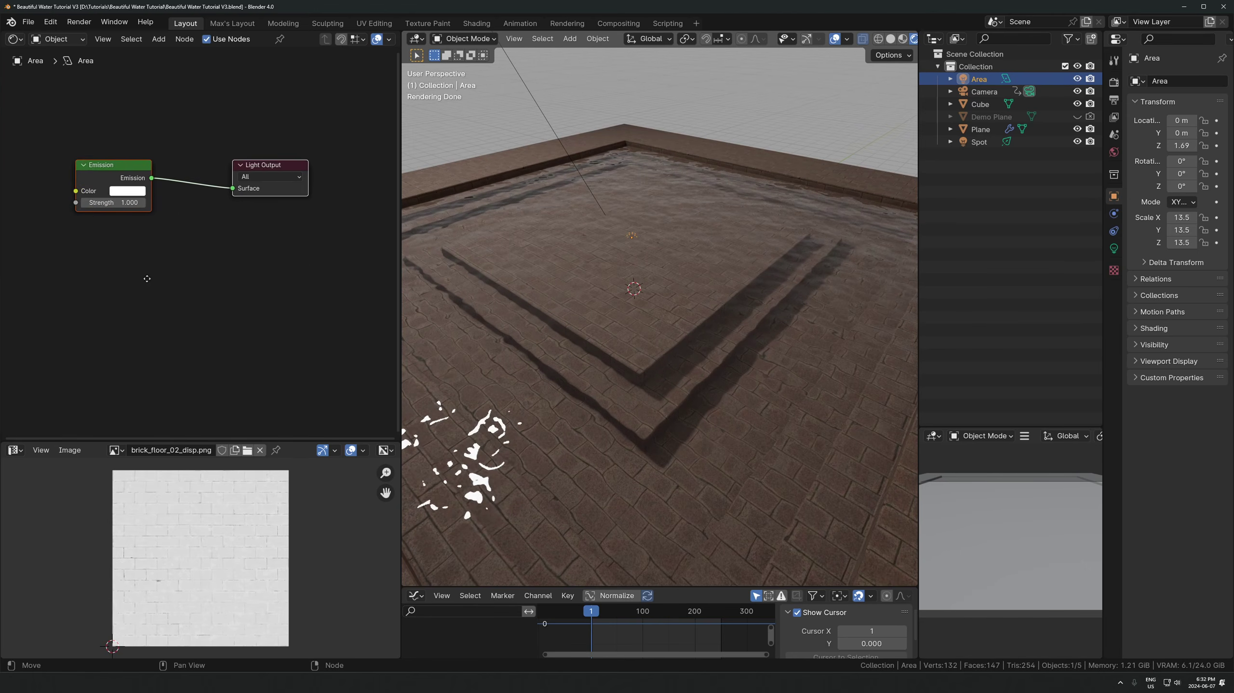
middle_click_drag(146, 275, 345, 271)
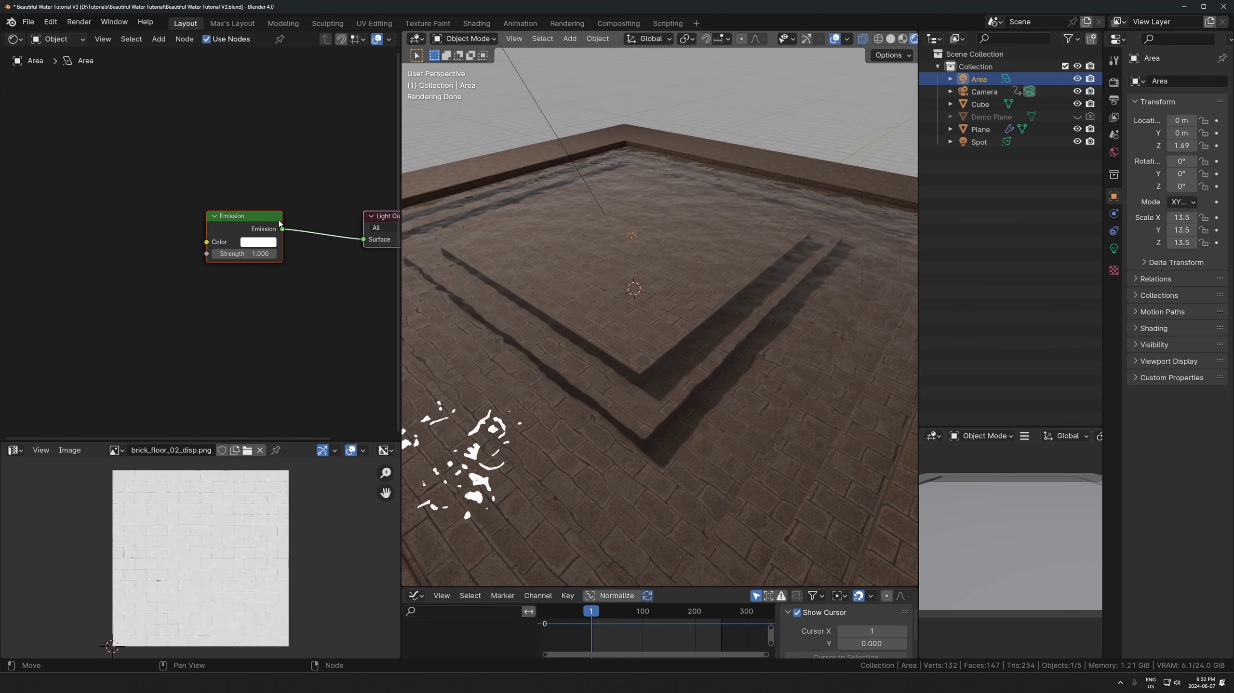
- Raise the area light to about 2.30 m on Z
key("g")
key("z")
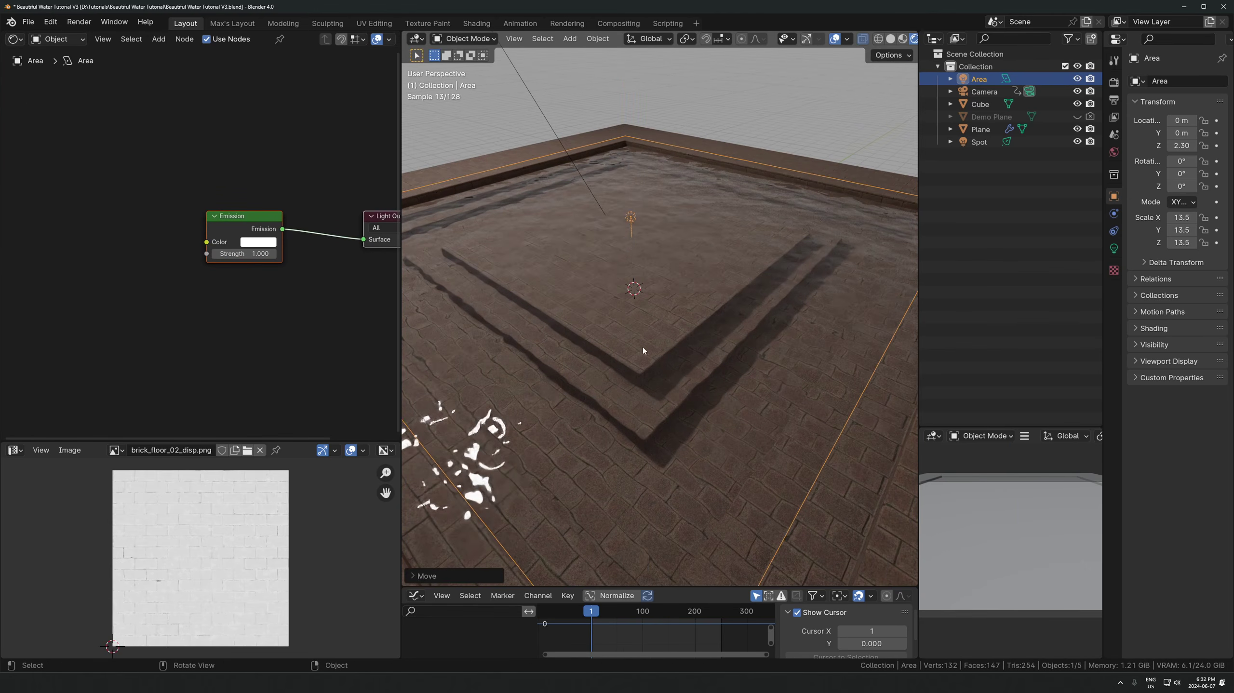
left_click(594, 319)
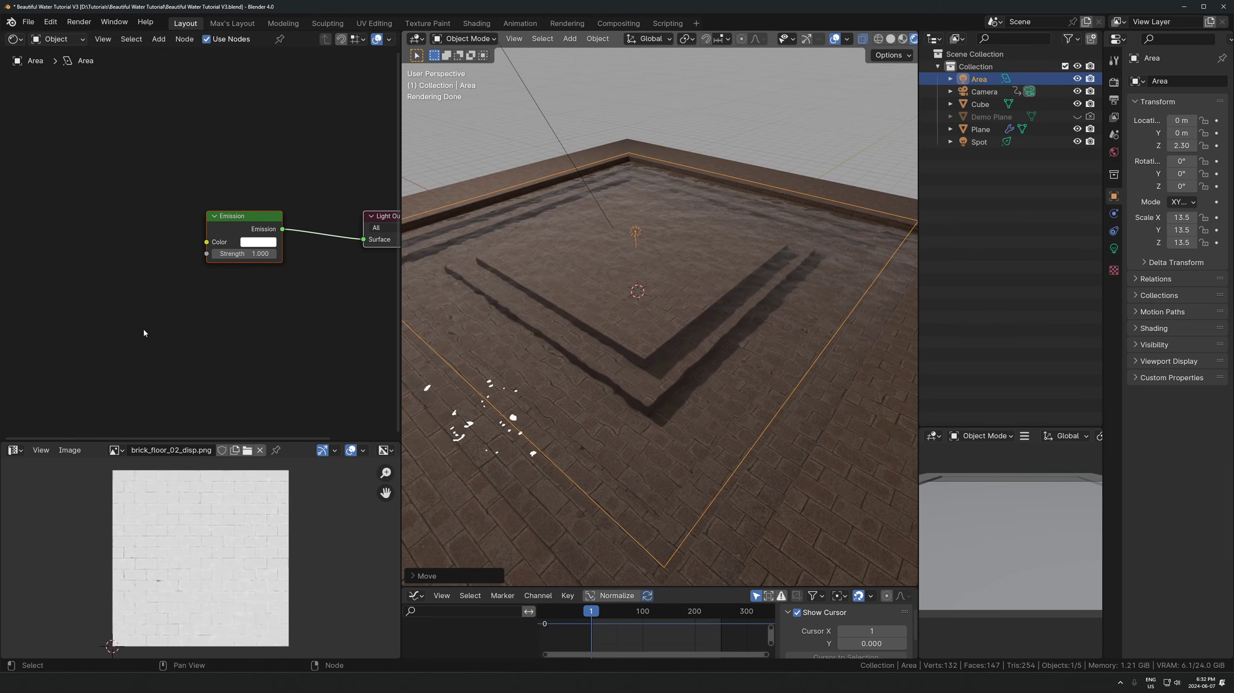
- Add an Image Texture node beside the Emission node in the area light's node tree
scroll(143, 330, "down", 1)
middle_click_drag(144, 330, 241, 334)
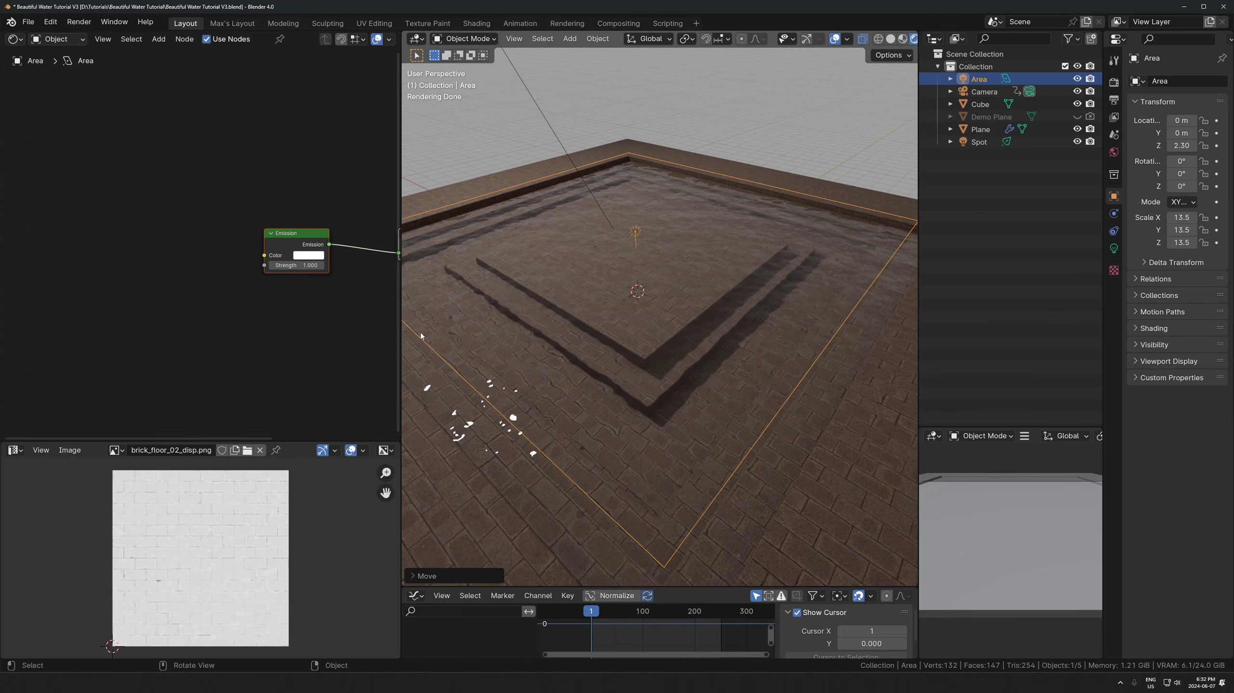
left_click(133, 259)
key("shift+a")
left_click(146, 251)
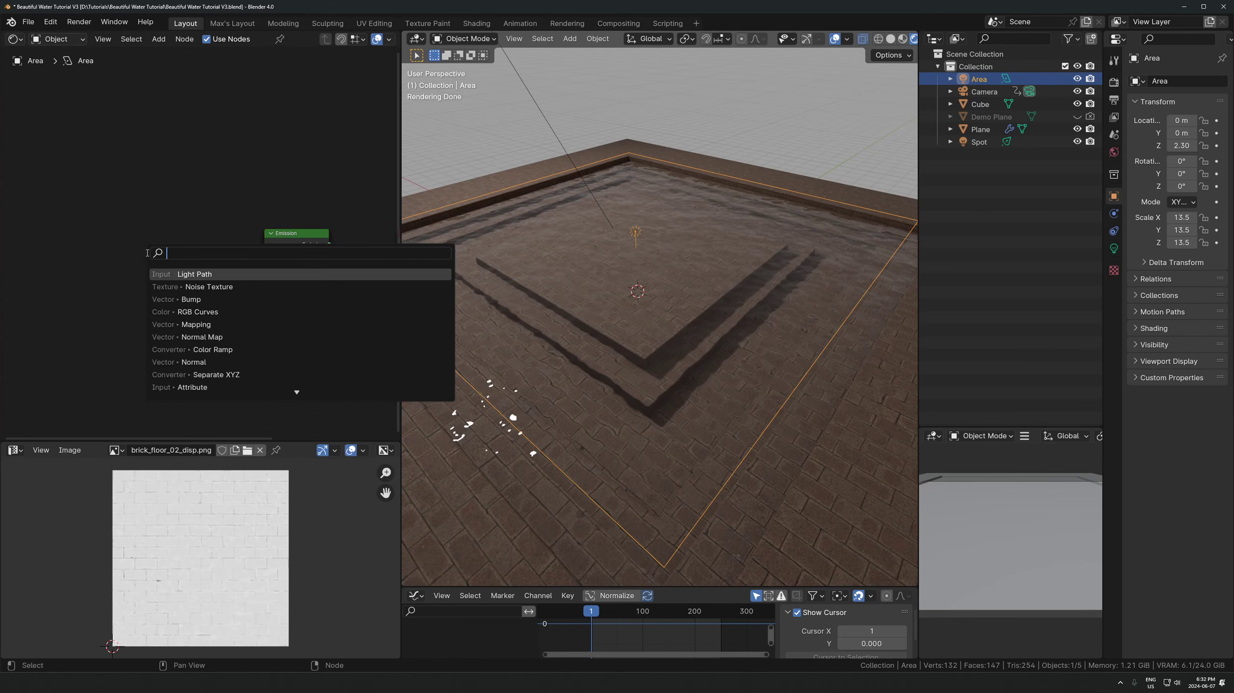
type("image")
key("Return")
left_click(160, 257)
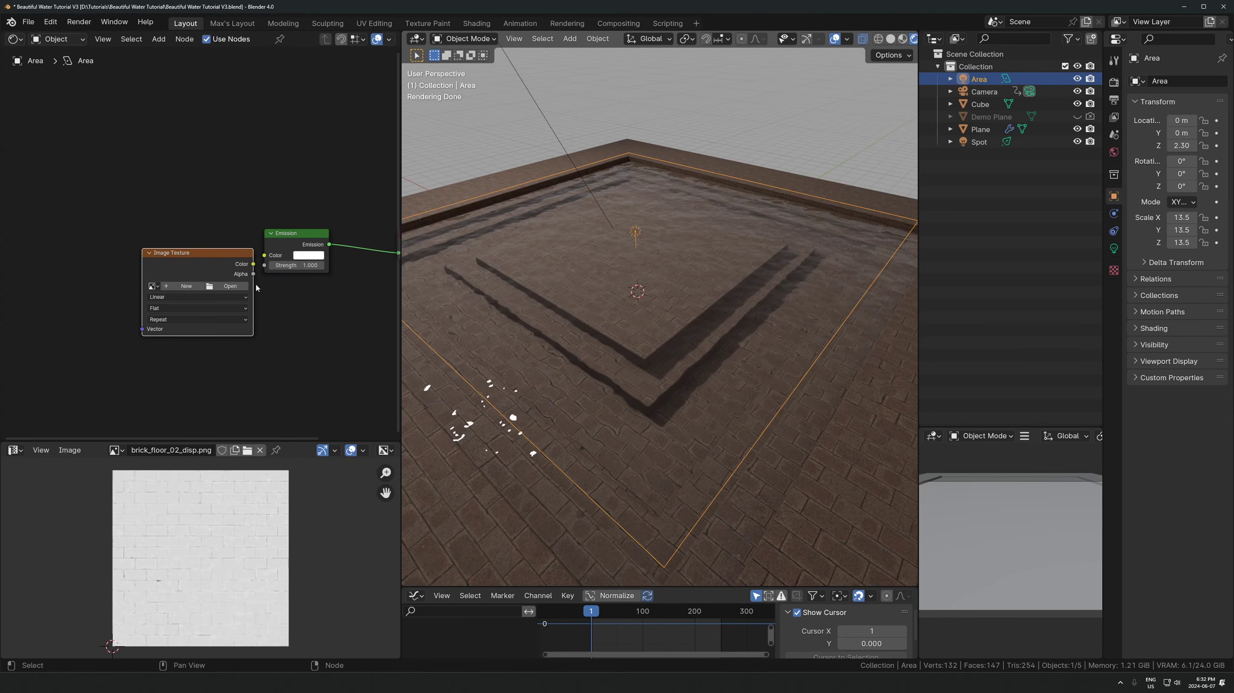
- Load the water caustics photo IMG_2016.JPEG from the Downloads folder into the Image Texture node, previewing the photo first
left_click(230, 286)
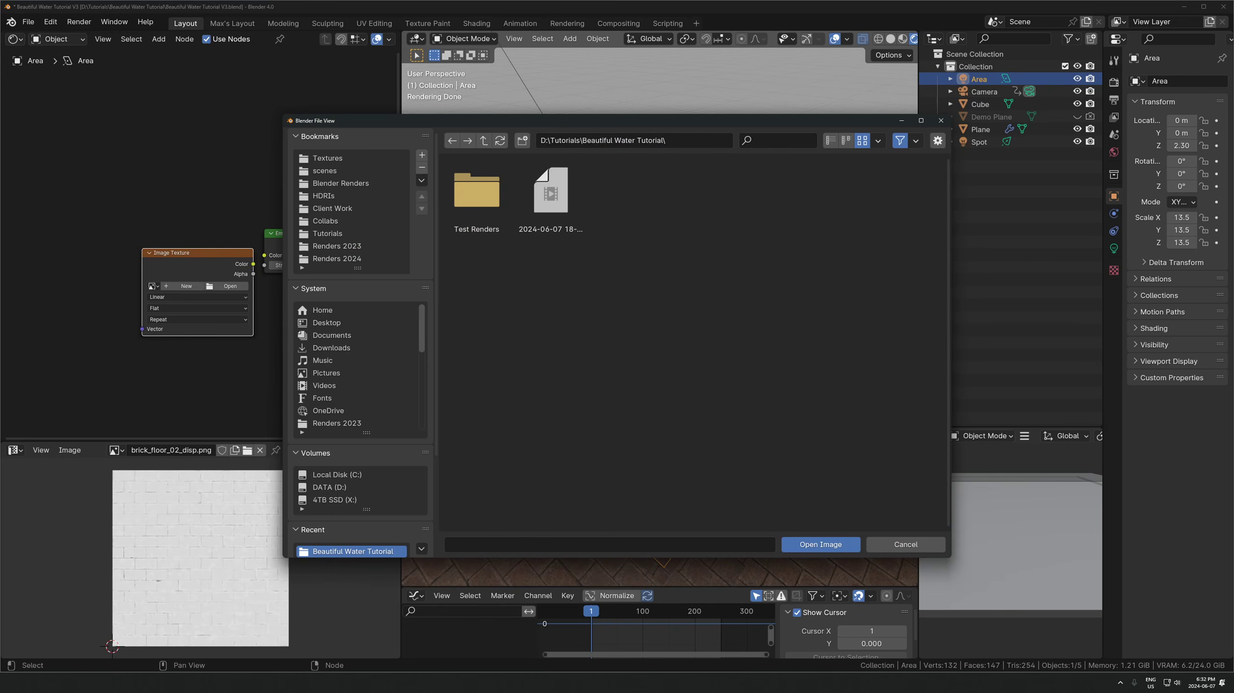
key("alt+Tab")
left_click(270, 110)
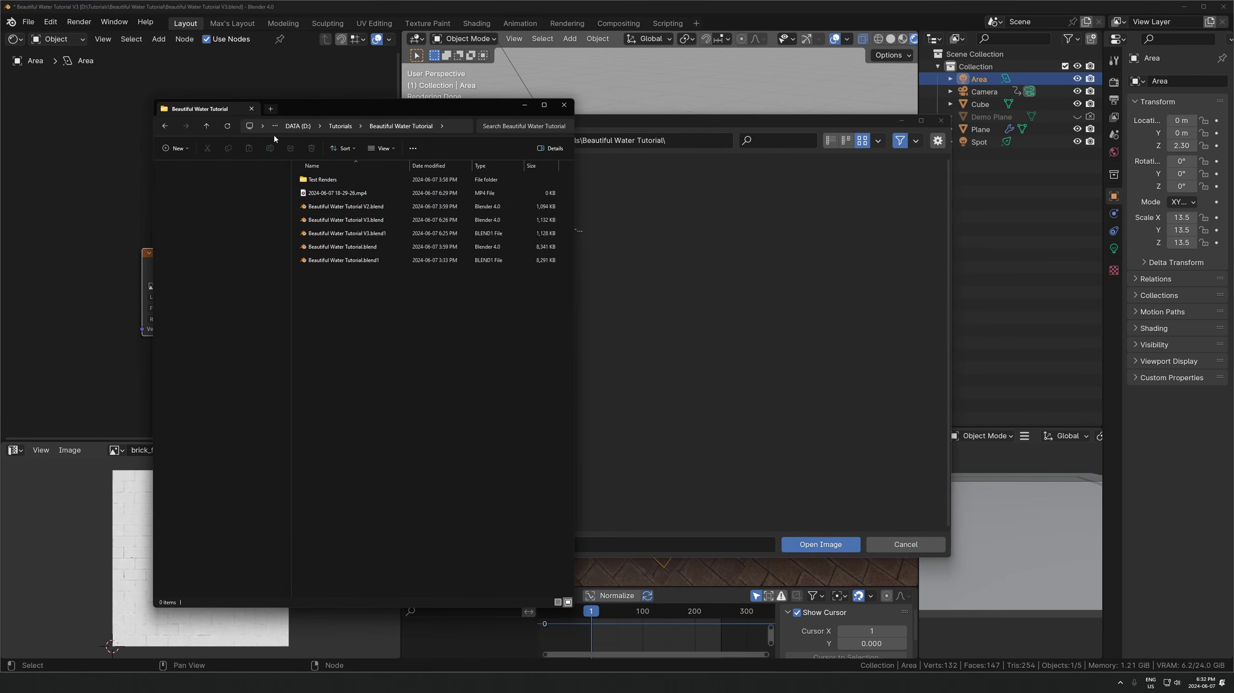
left_click(190, 267)
left_click(374, 203)
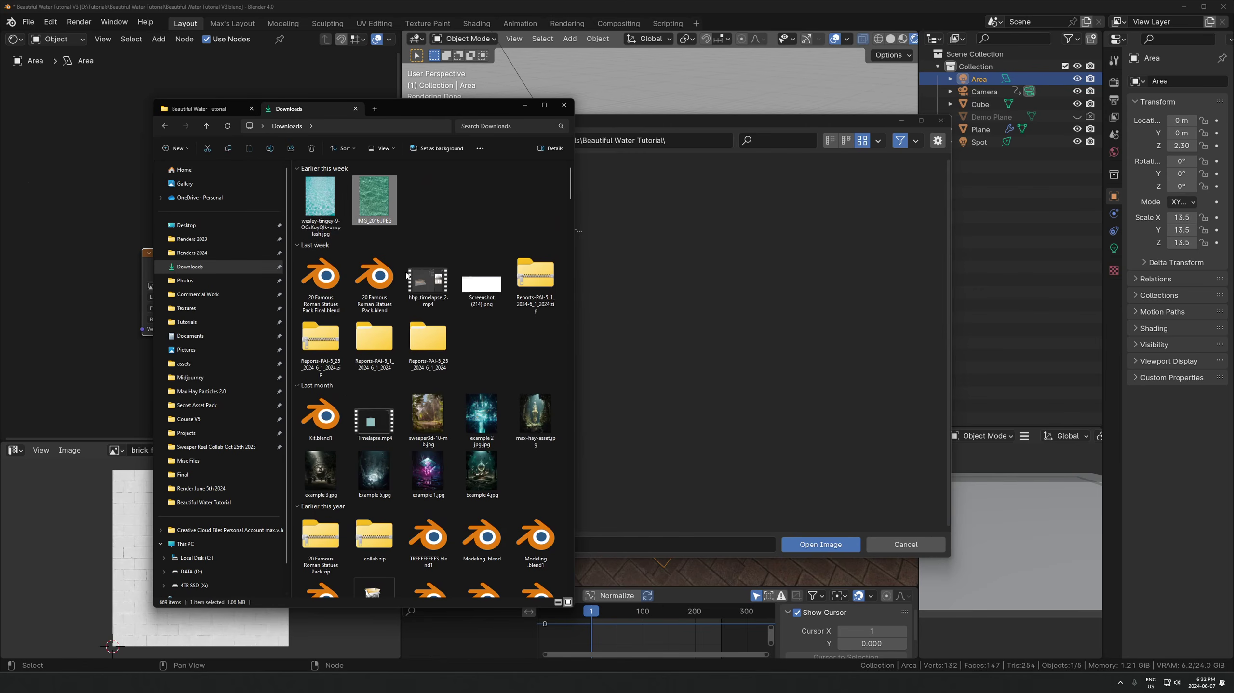
key("Return")
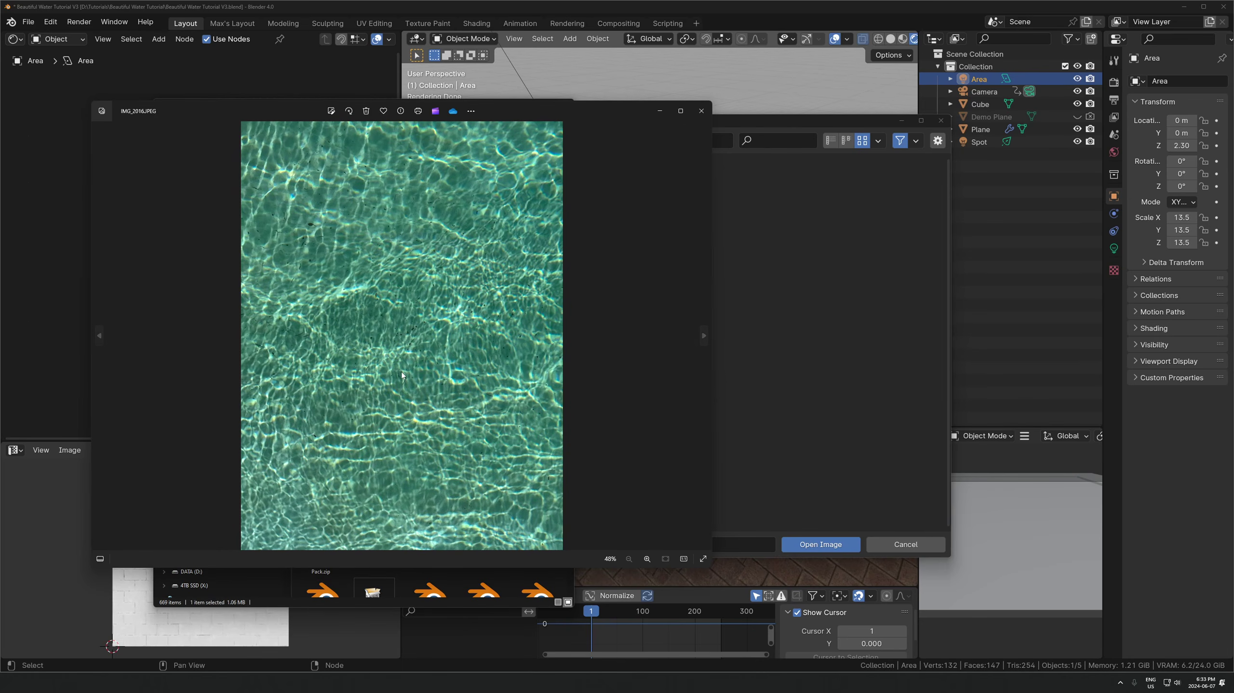
left_click(701, 111)
left_click_drag(613, 357, 825, 486)
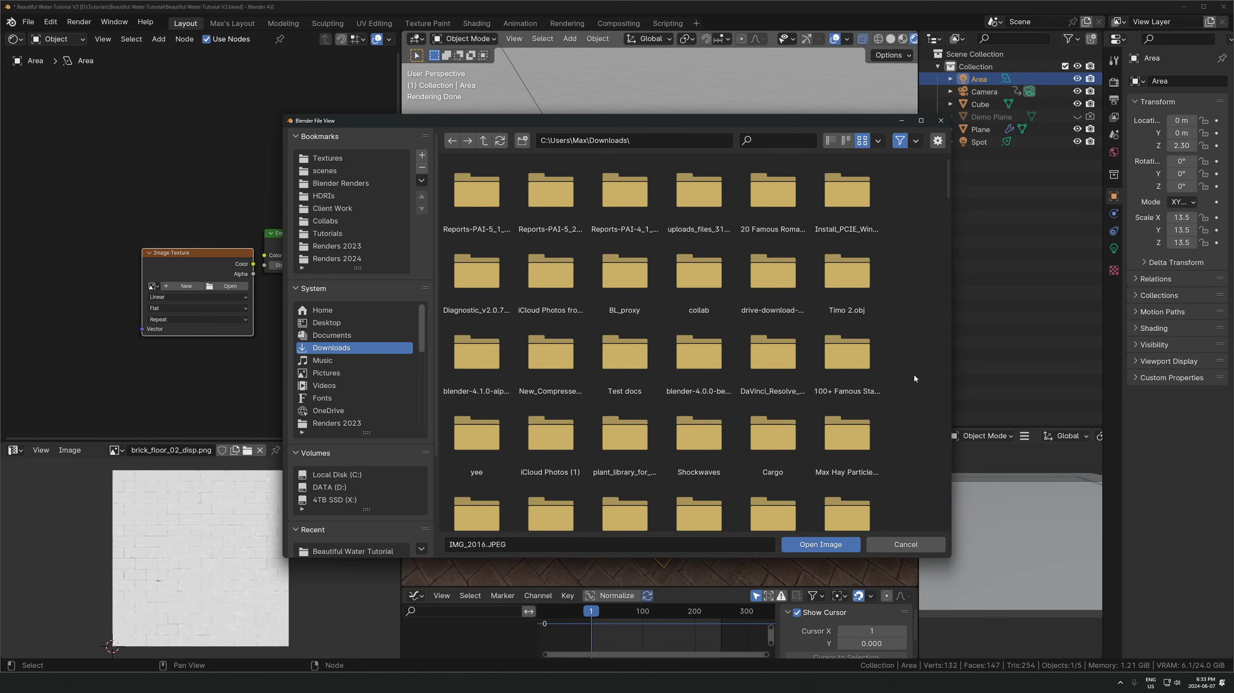
left_click(821, 544)
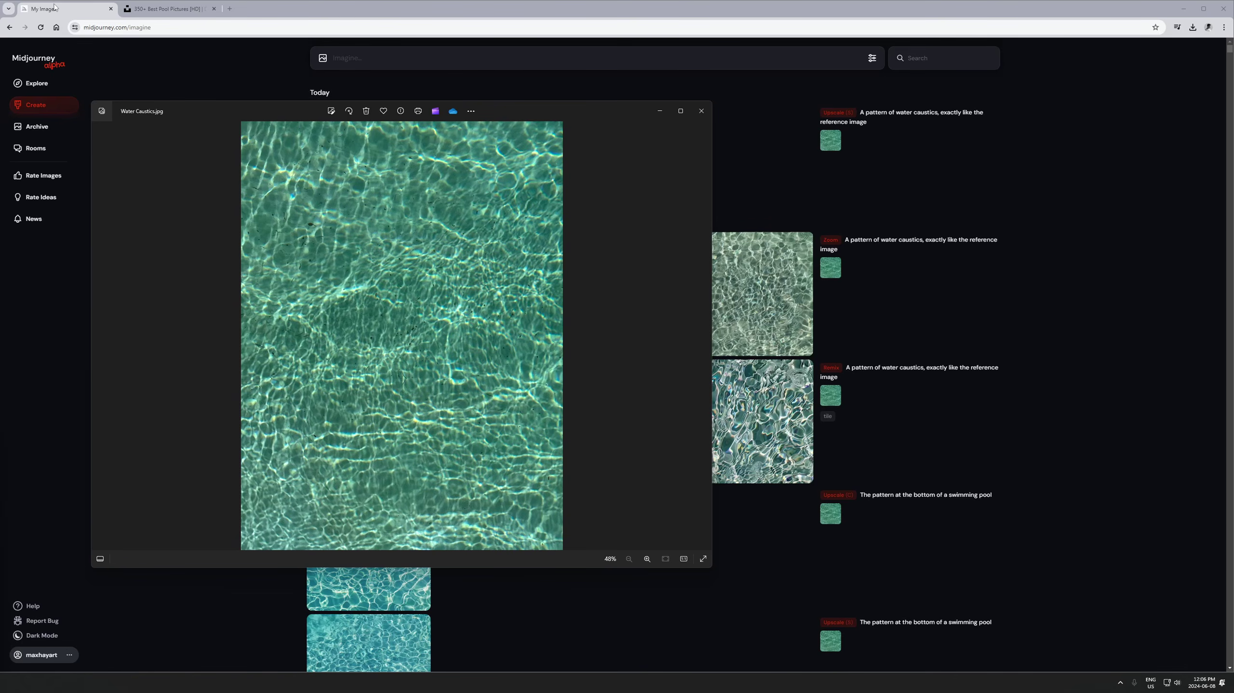
- In the web browser, examine the Midjourney water caustics images and the Unsplash pool photos as alternative caustics sources
left_click(55, 8)
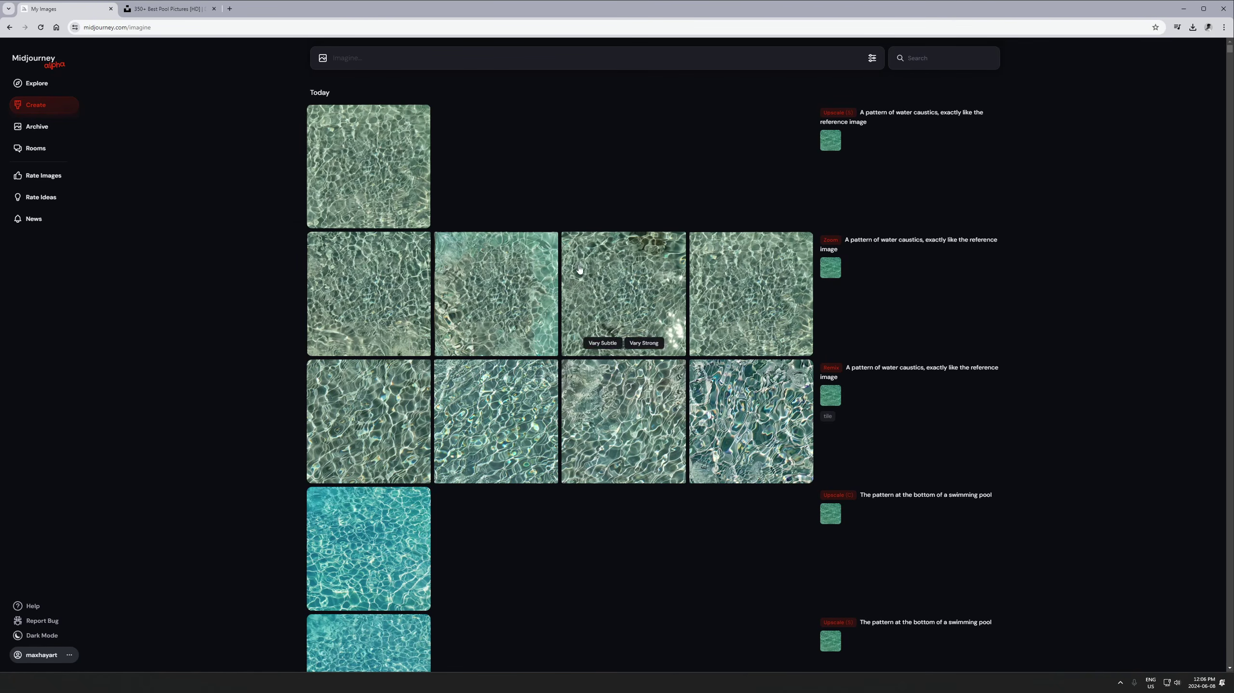
scroll(579, 269, "down", 3)
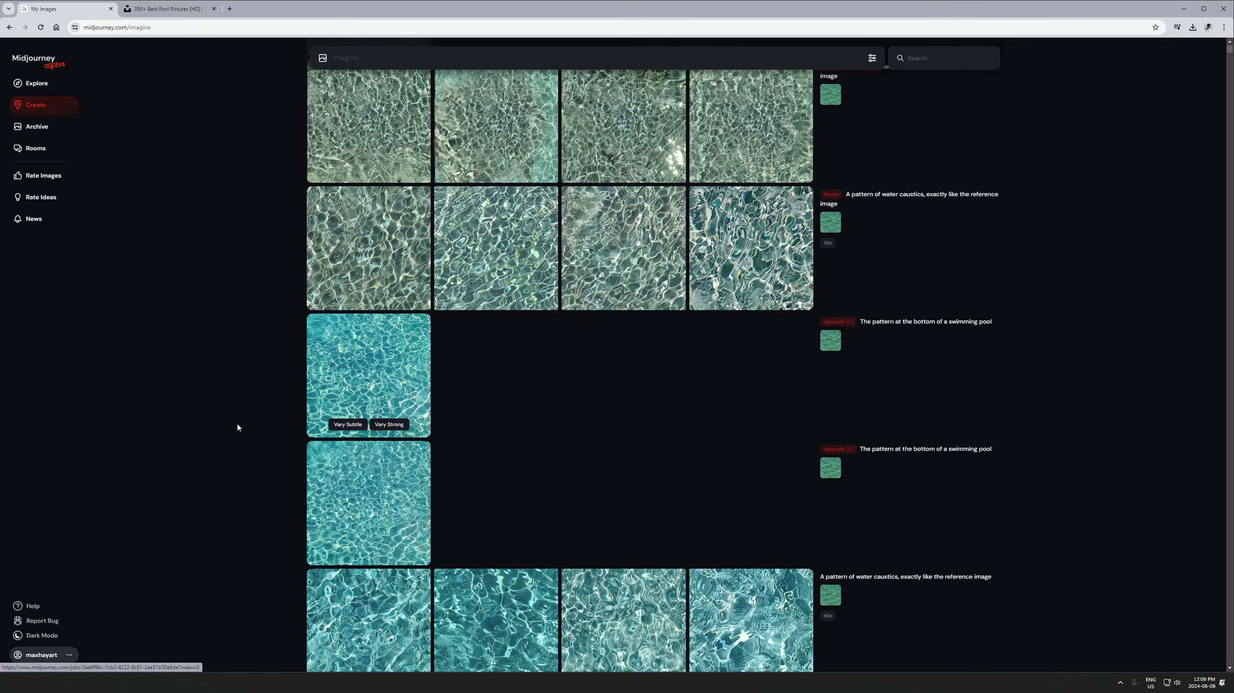
scroll(237, 427, "down", 4)
scroll(481, 461, "up", 4)
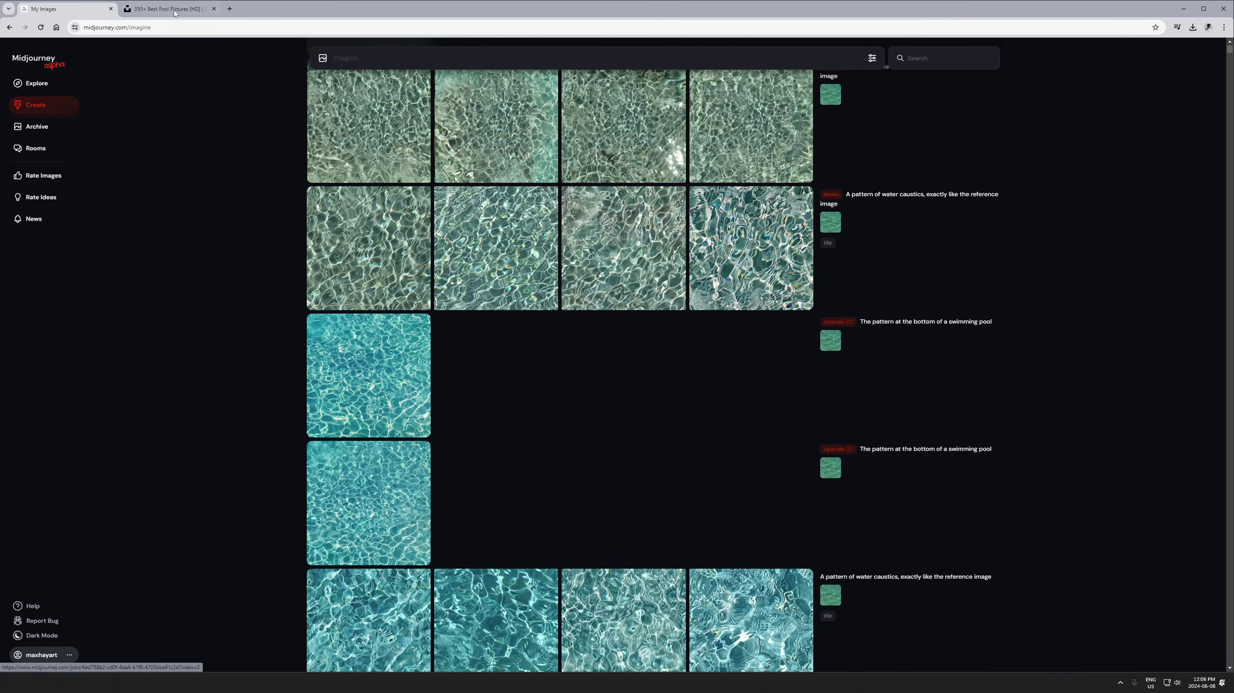
left_click(175, 13)
scroll(859, 189, "down", 4)
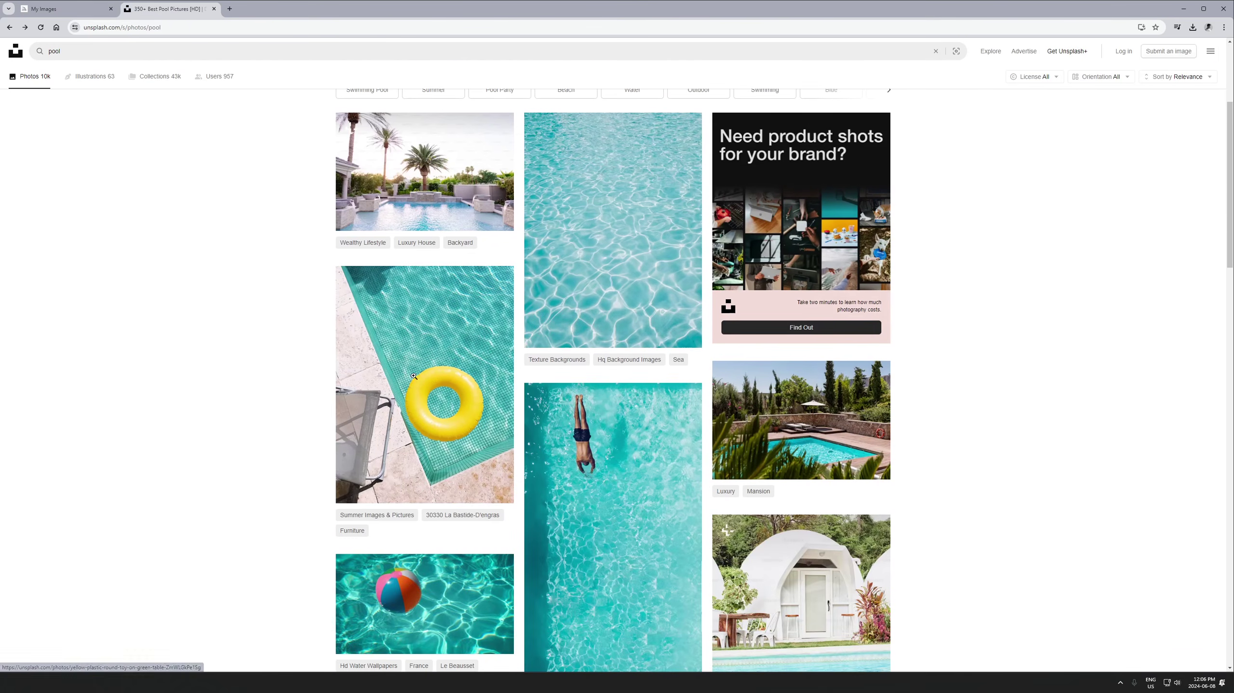
scroll(180, 151, "up", 3)
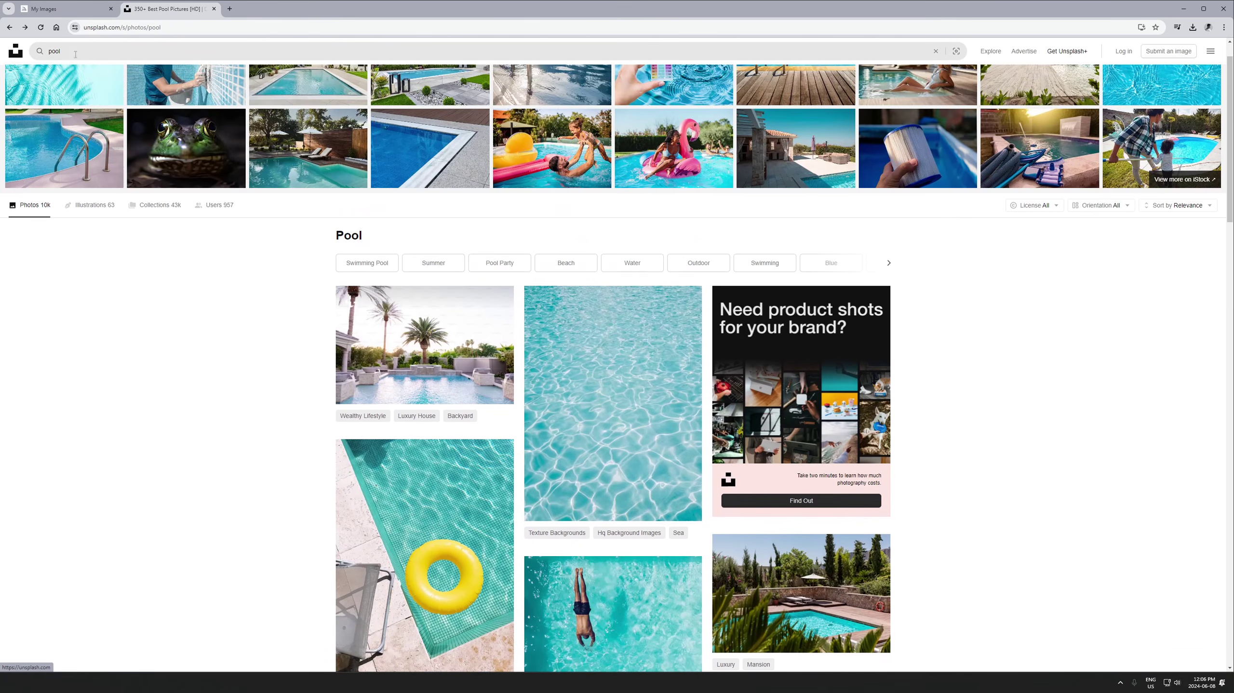
scroll(534, 253, "down", 3)
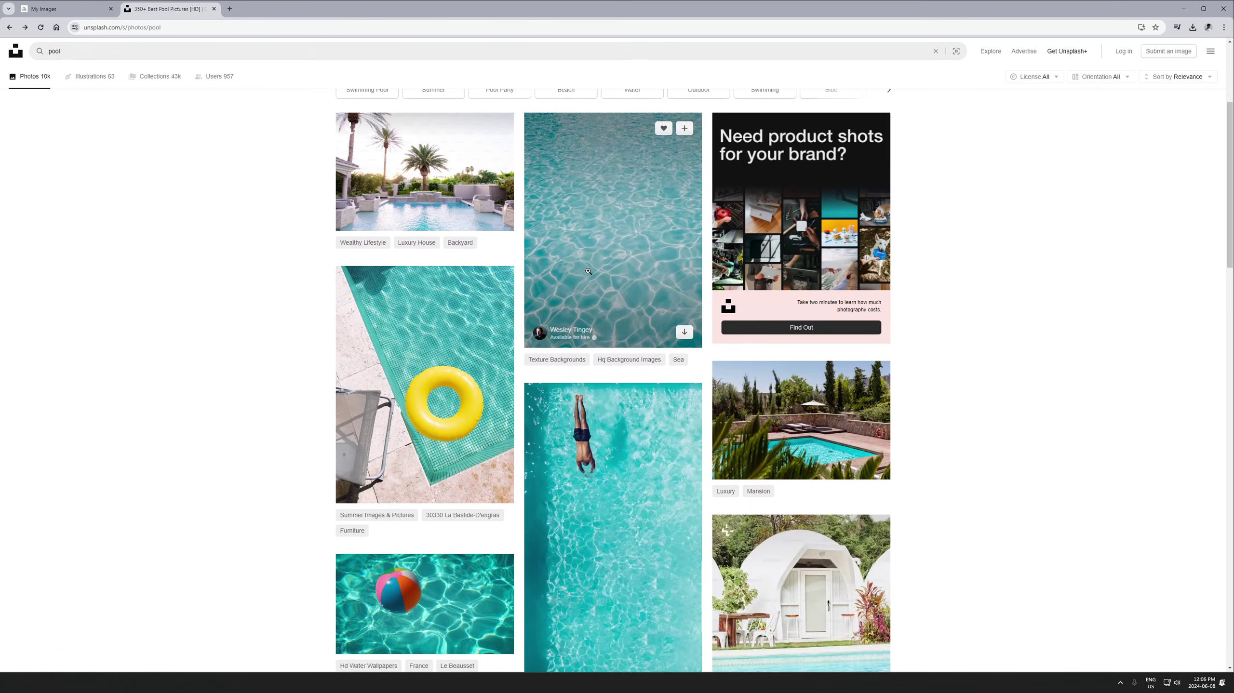
left_click(567, 266)
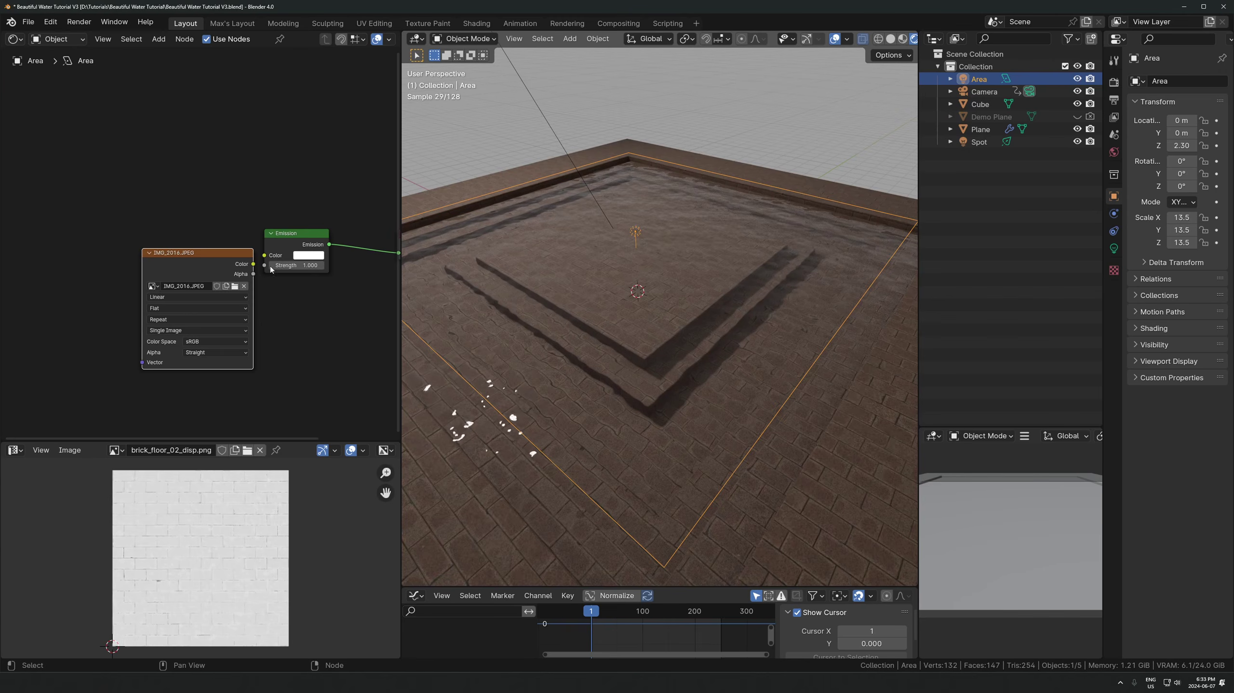
- Connect the caustics image's Color output to the Emission Color and set the area light's power to 10000 W
left_click_drag(270, 266, 195, 265)
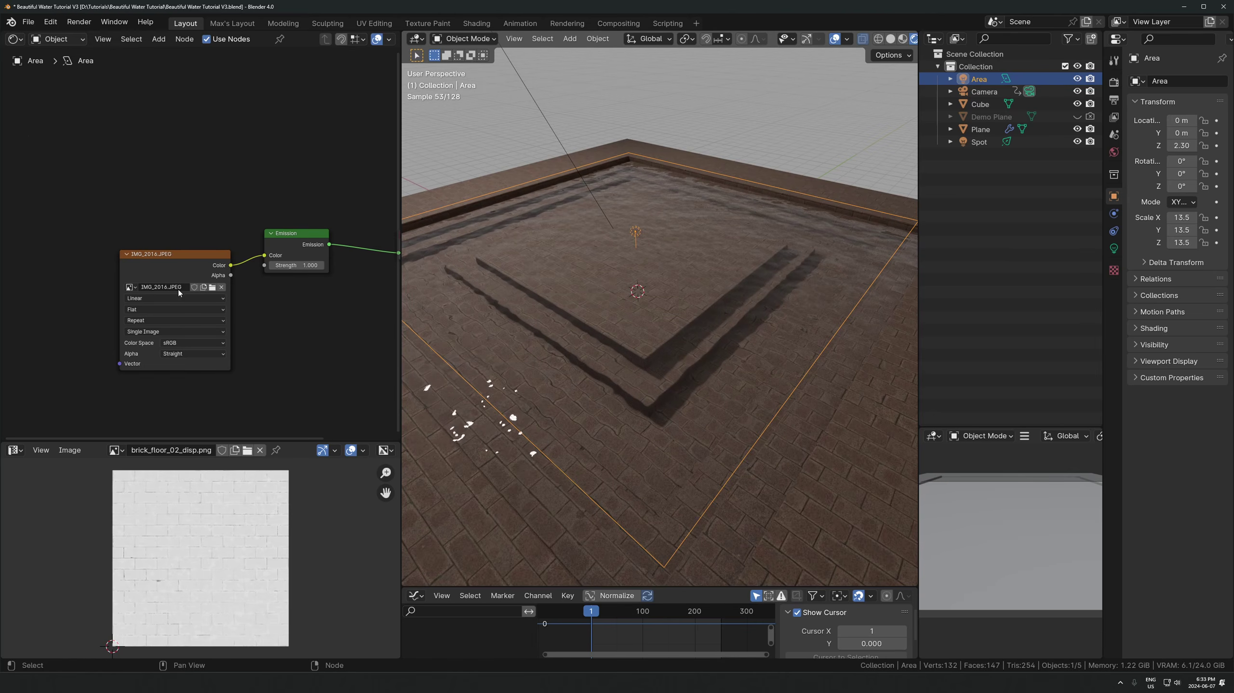
left_click(1113, 249)
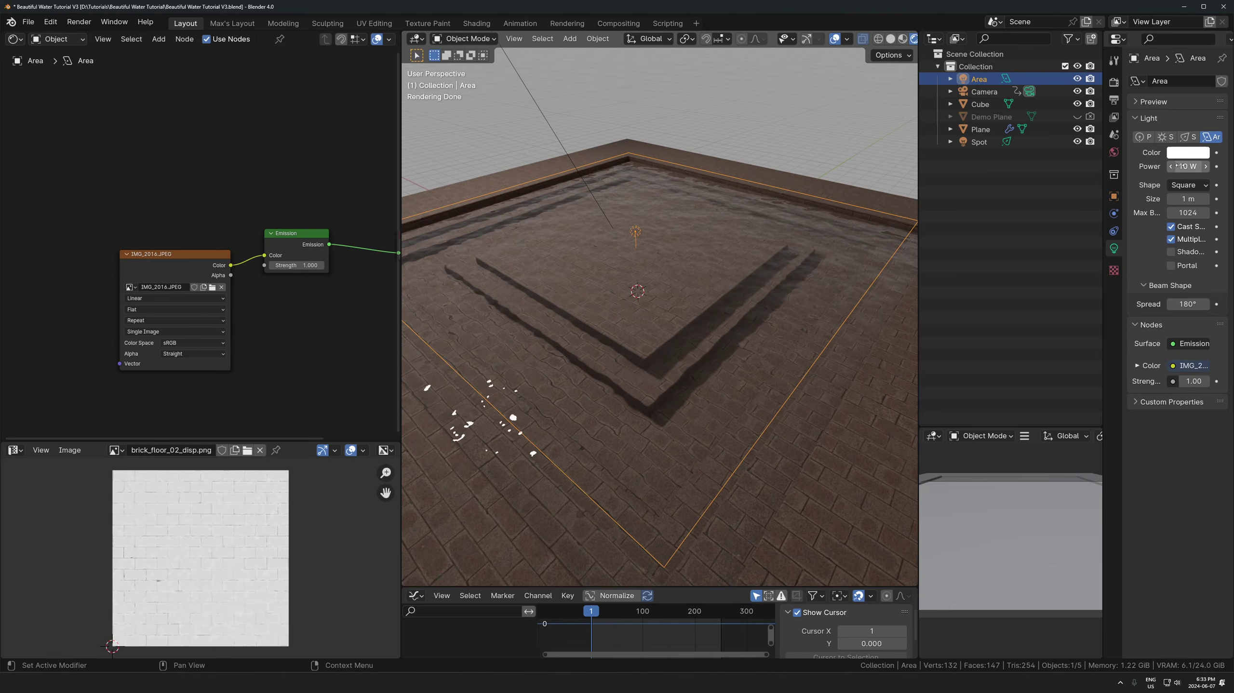
type("0")
key("Return")
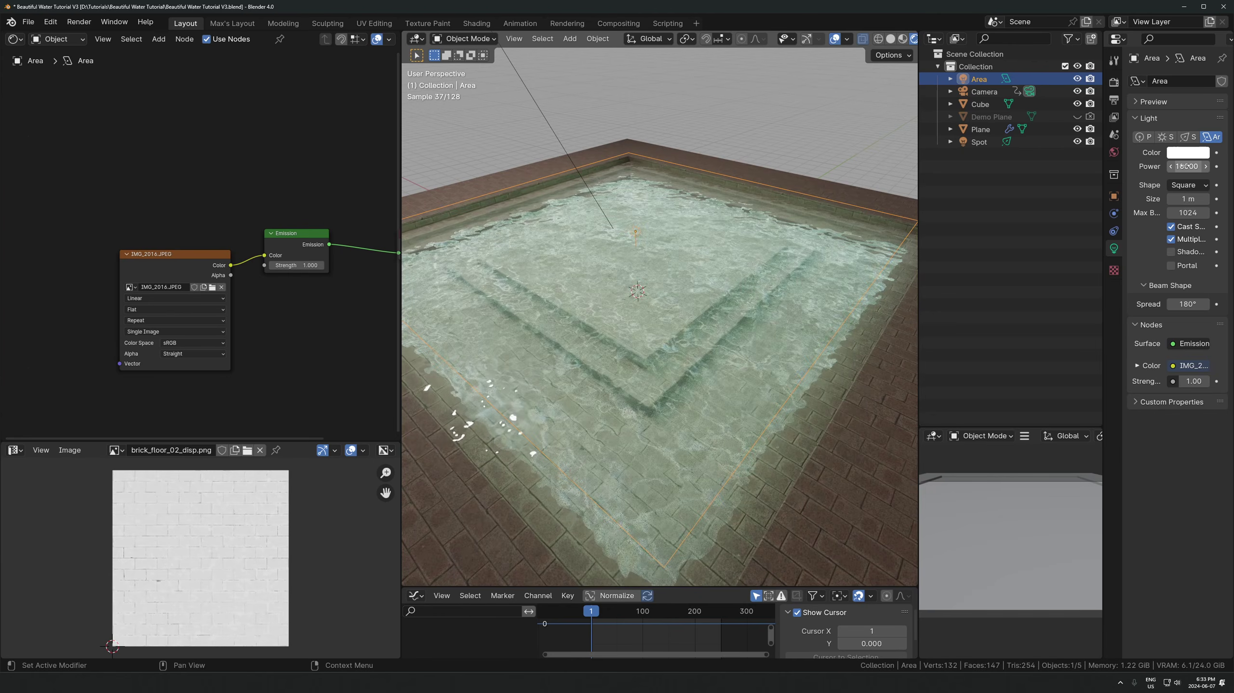
- Set the area light's beam spread to 0°
scroll(726, 347, "up", 2)
middle_click_drag(727, 347, 683, 343)
scroll(706, 370, "down", 4)
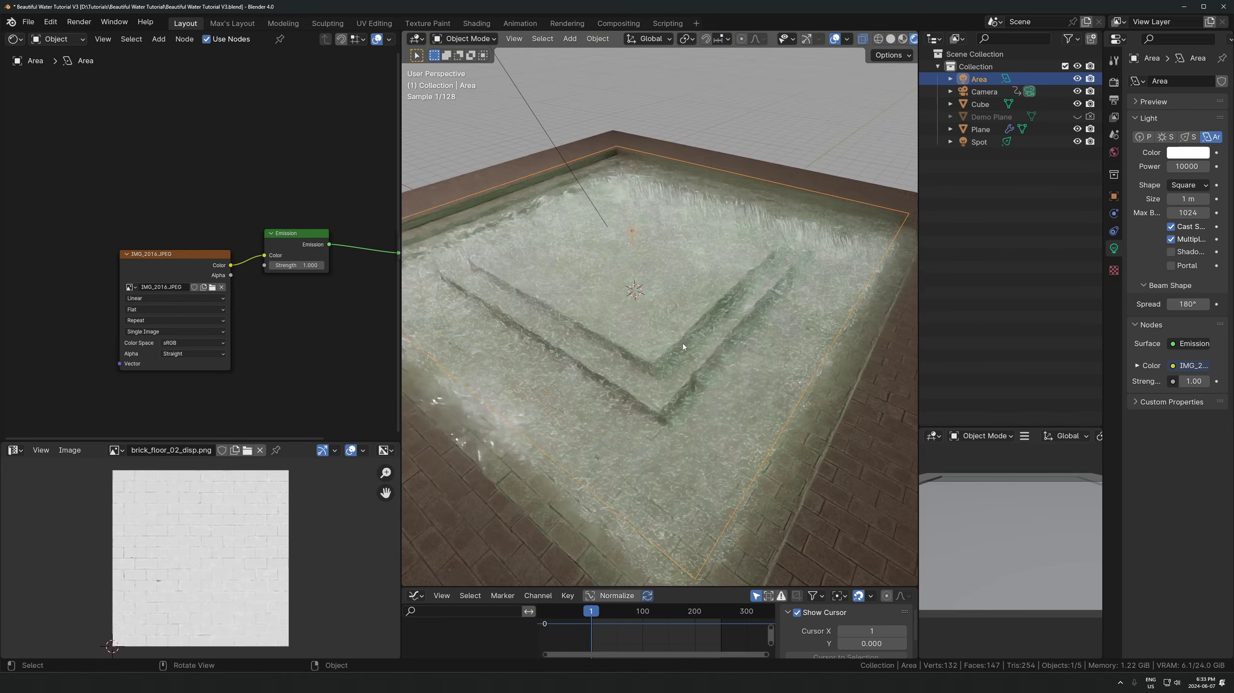
scroll(683, 343, "up", 3)
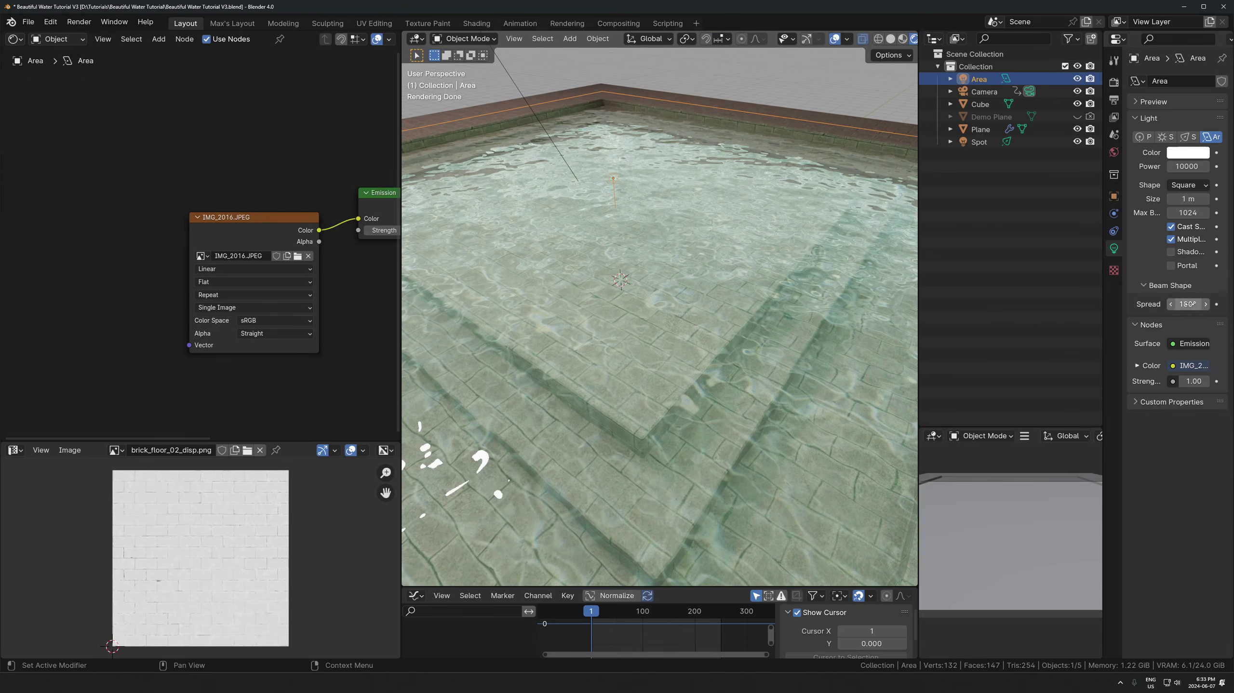
left_click_drag(1105, 309, 1090, 306)
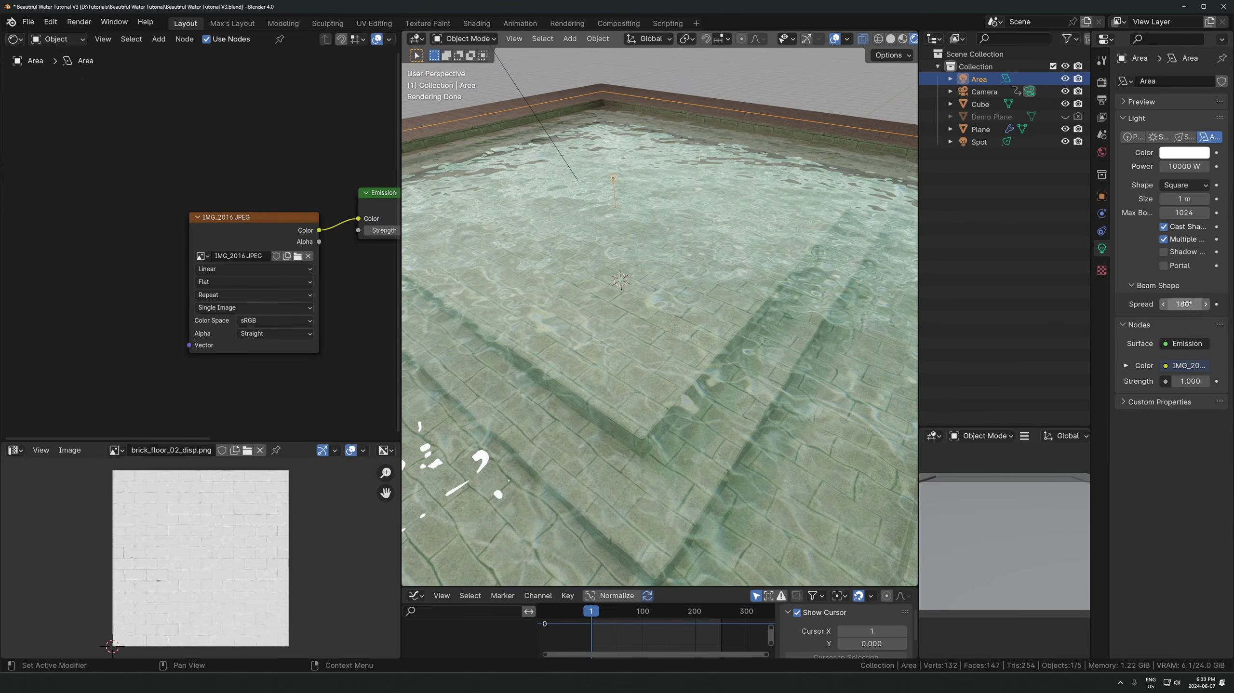
type("0")
key("Return")
- Raise the area light along Z and shift it sideways so it only partly covers the pool
scroll(706, 266, "down", 4)
key("g")
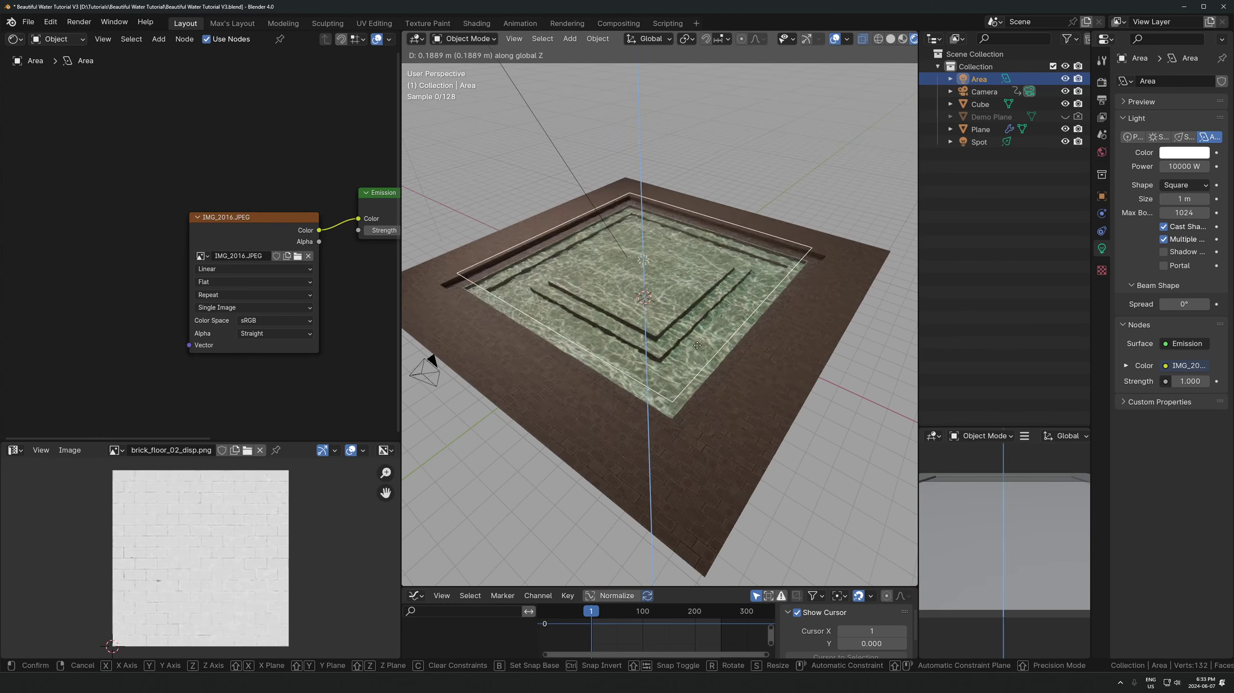
left_click(707, 266)
key("g")
left_click(853, 257)
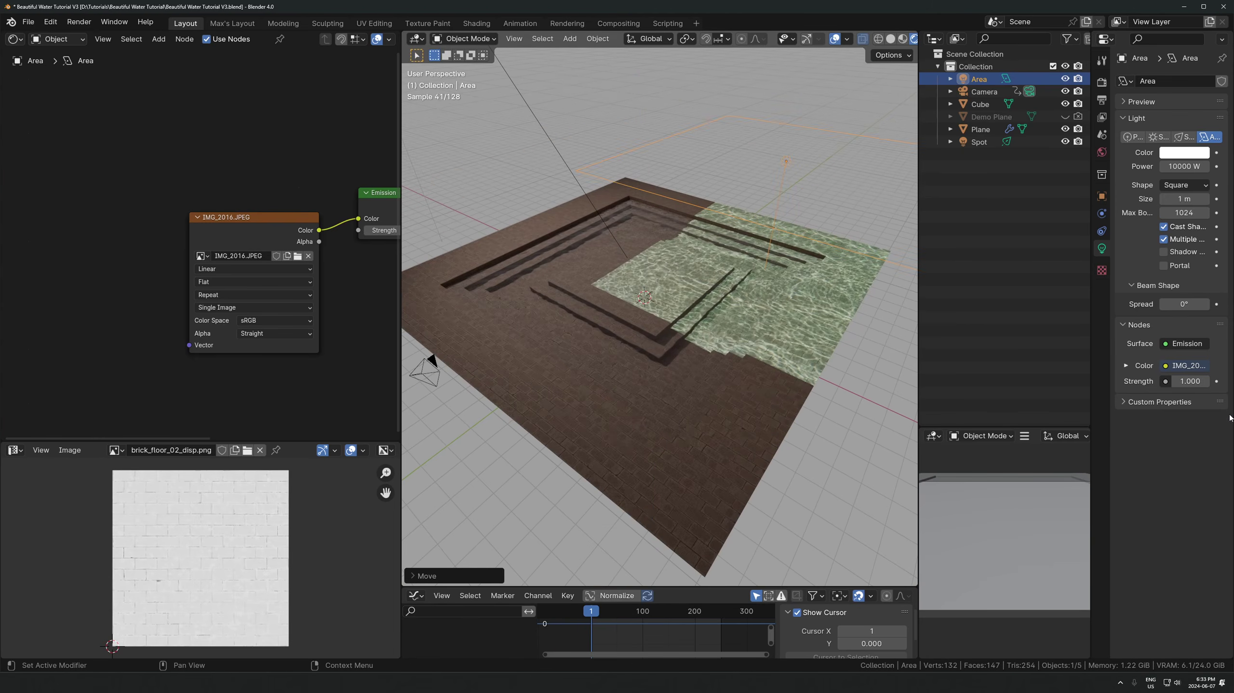
- Test the area light's spread at 180° and at intermediate values, returning it to 0°
left_click(1179, 306)
type("180")
key("Return")
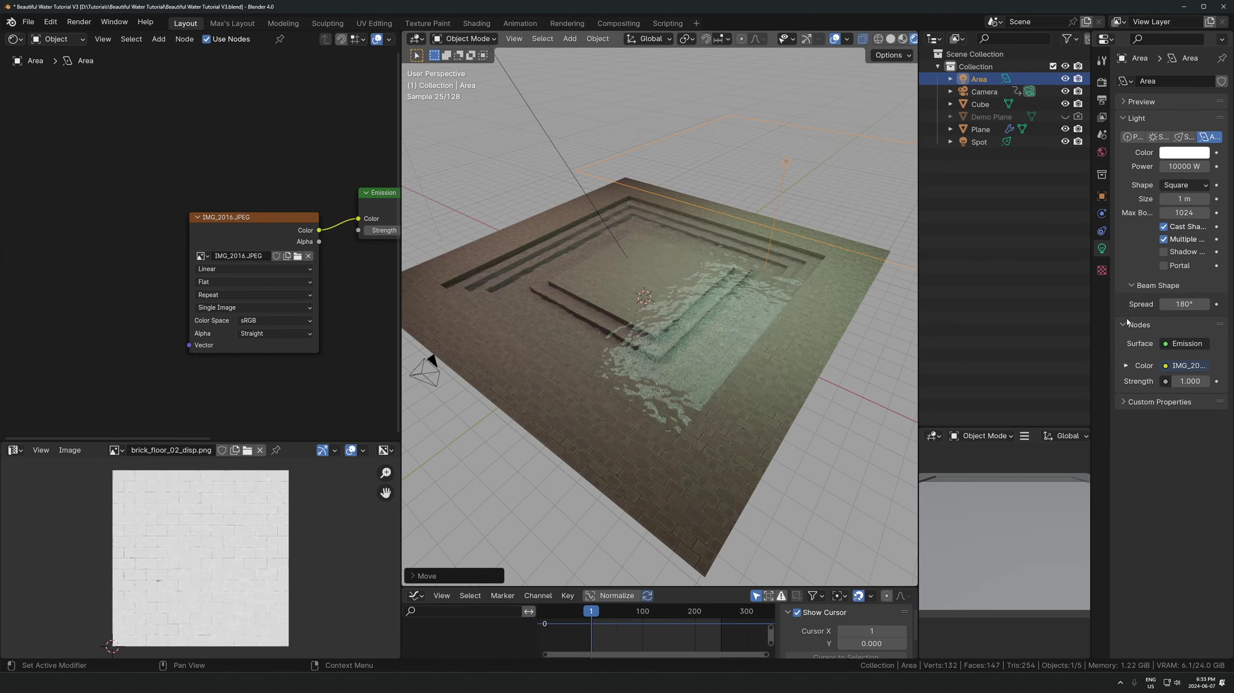
key("ctrl+z")
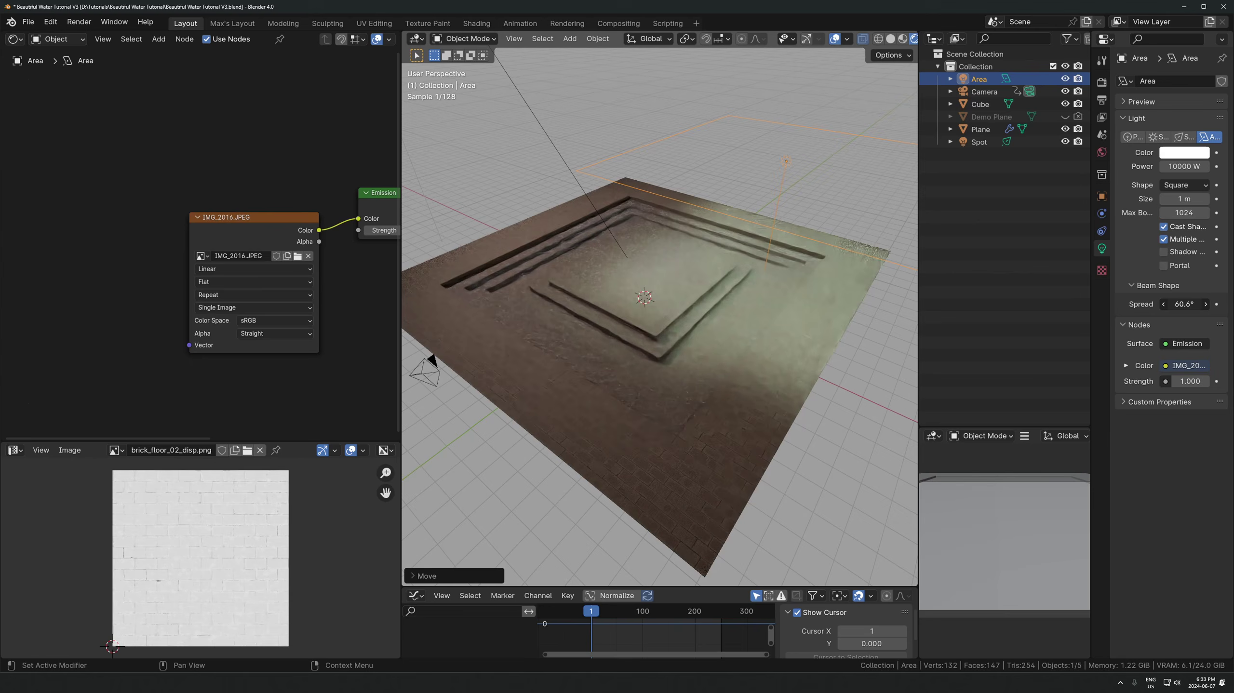
left_click_drag(1183, 304, 1201, 304)
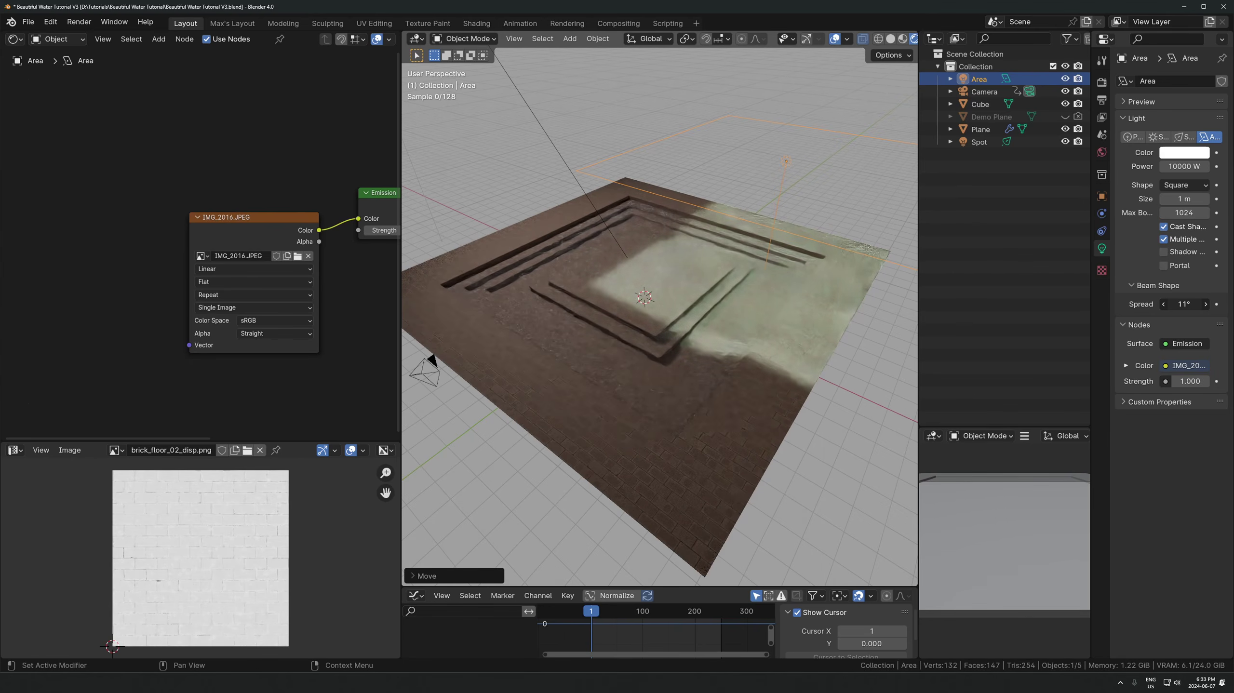
left_click_drag(1184, 305, 1174, 304)
- Clear the area light's location and raise it along Z above the pool
key("alt+g")
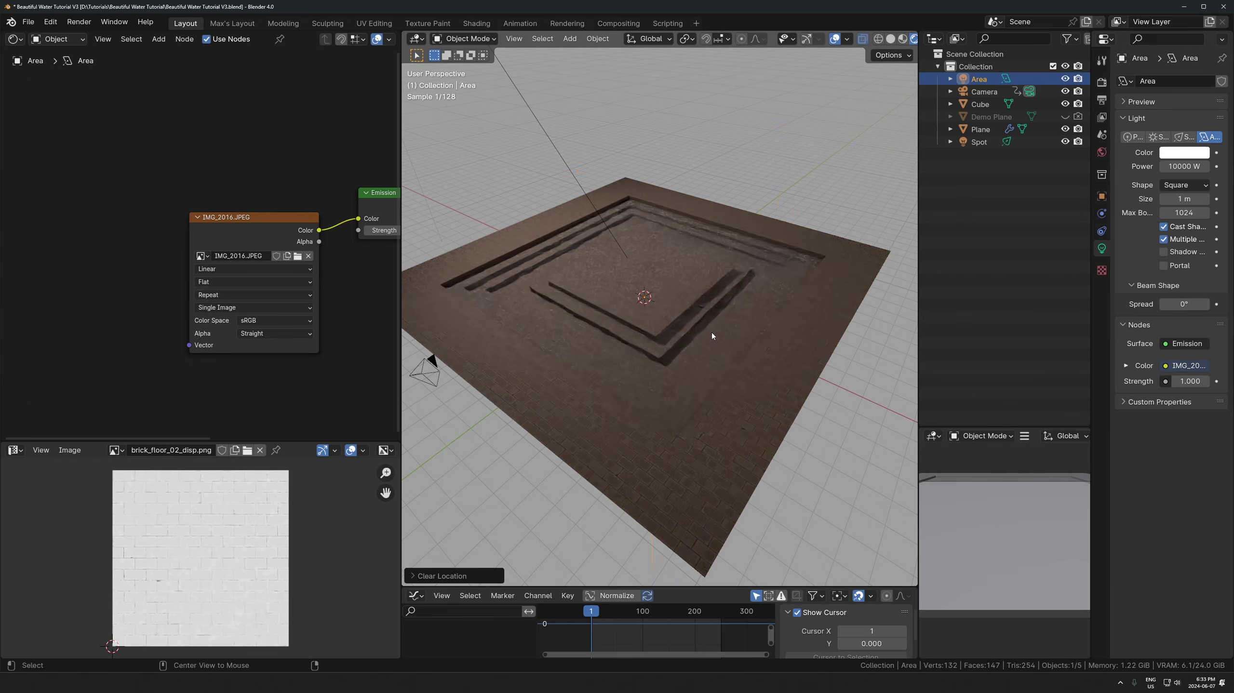
key("g")
key("z")
left_click(632, 338)
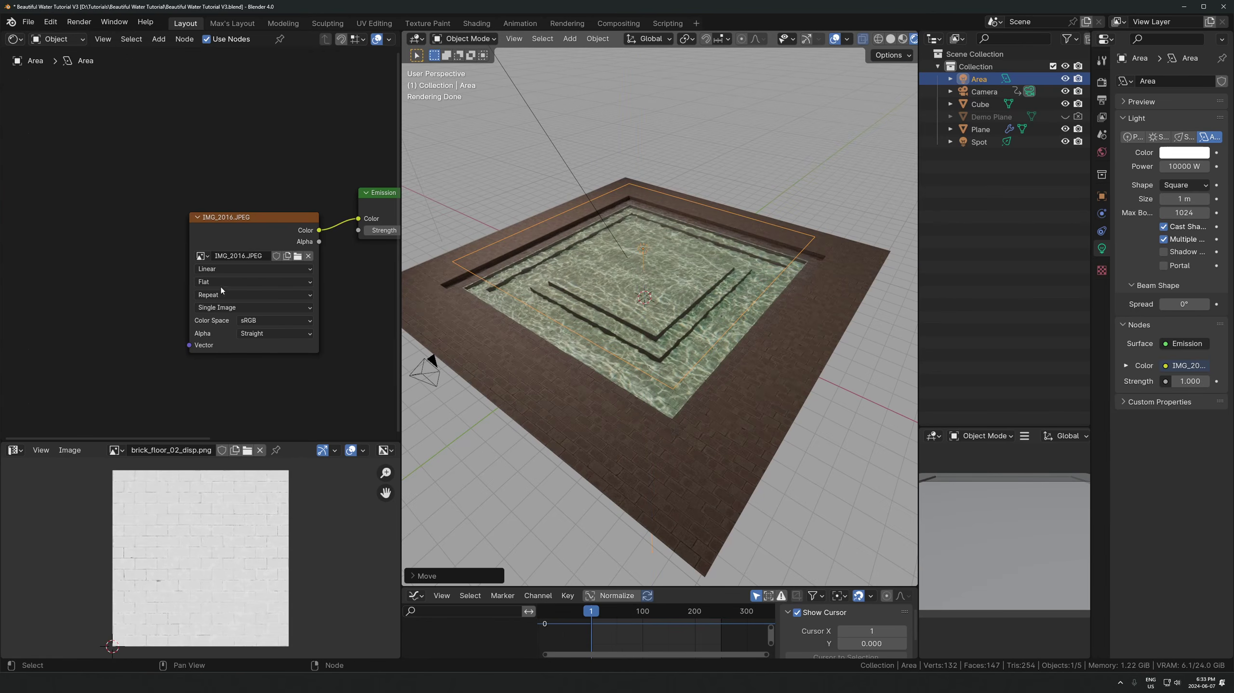
- Move the caustics Image Texture node further away from the Emission node, keeping the two connected
left_click_drag(220, 290, 164, 320, "alt")
key("ctrl+z")
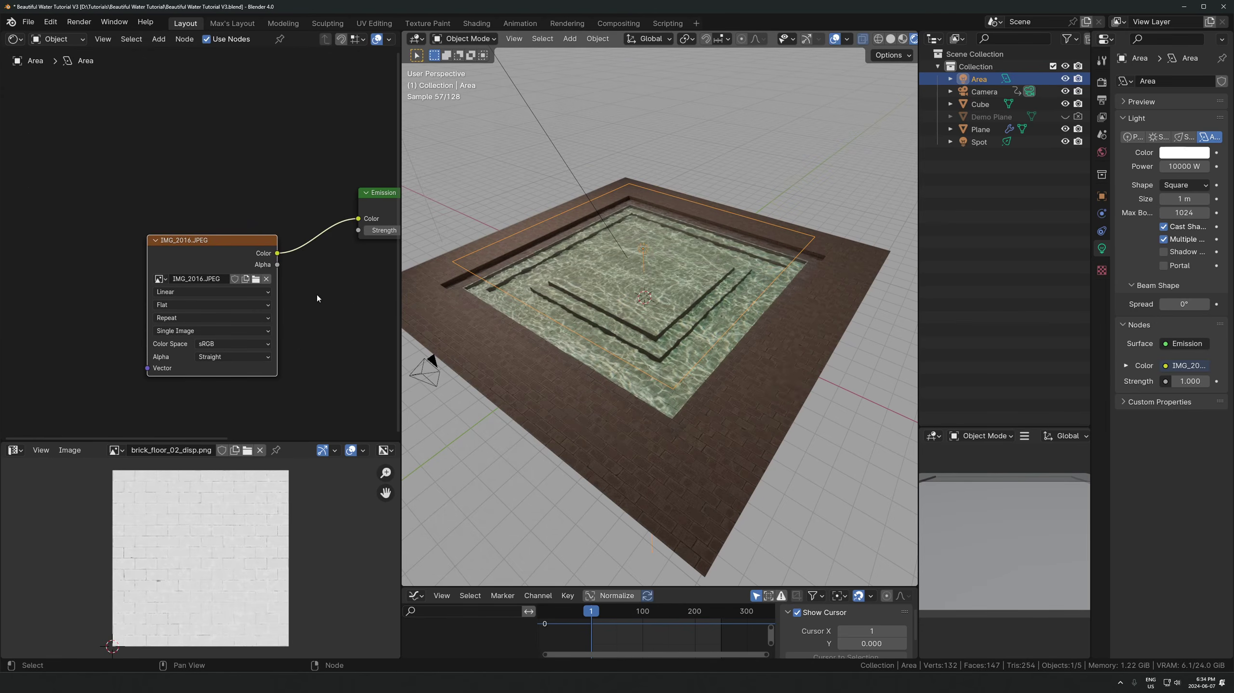
middle_click_drag(314, 267, 225, 288)
scroll(225, 287, "up", 1)
scroll(663, 298, "up", 3)
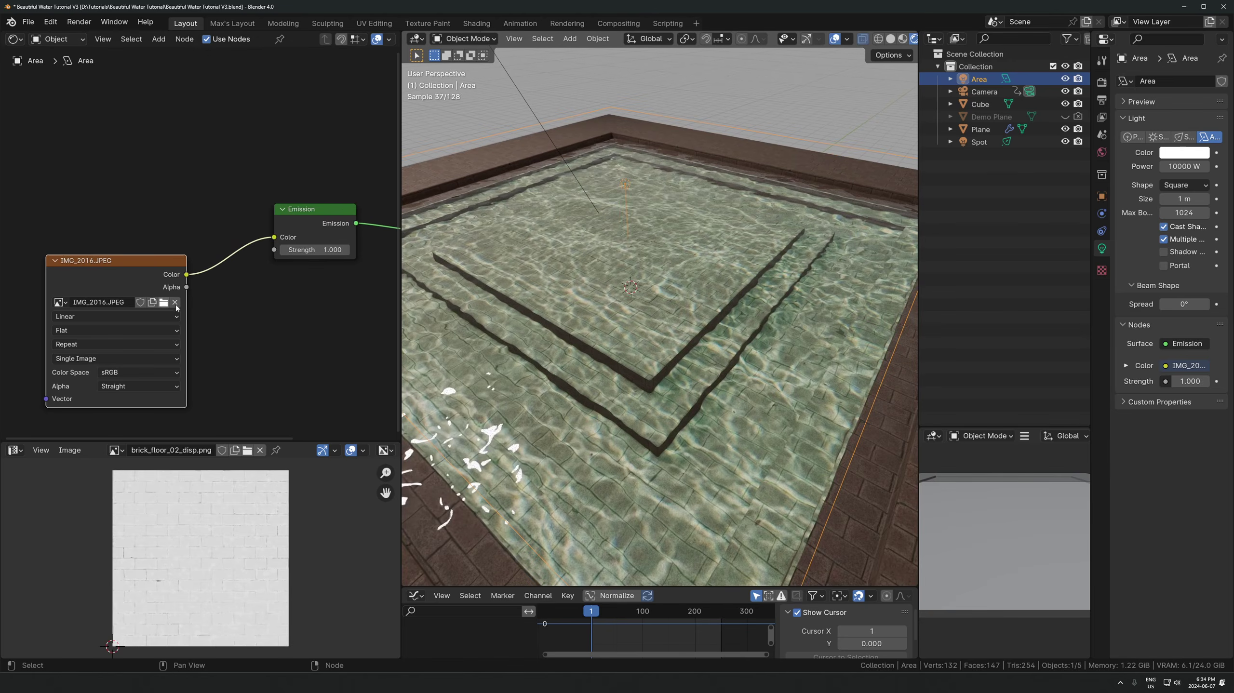
- Replace the caustics image in the Image Texture node with example 2 jpg.jpg from the Downloads folder
left_click(163, 302)
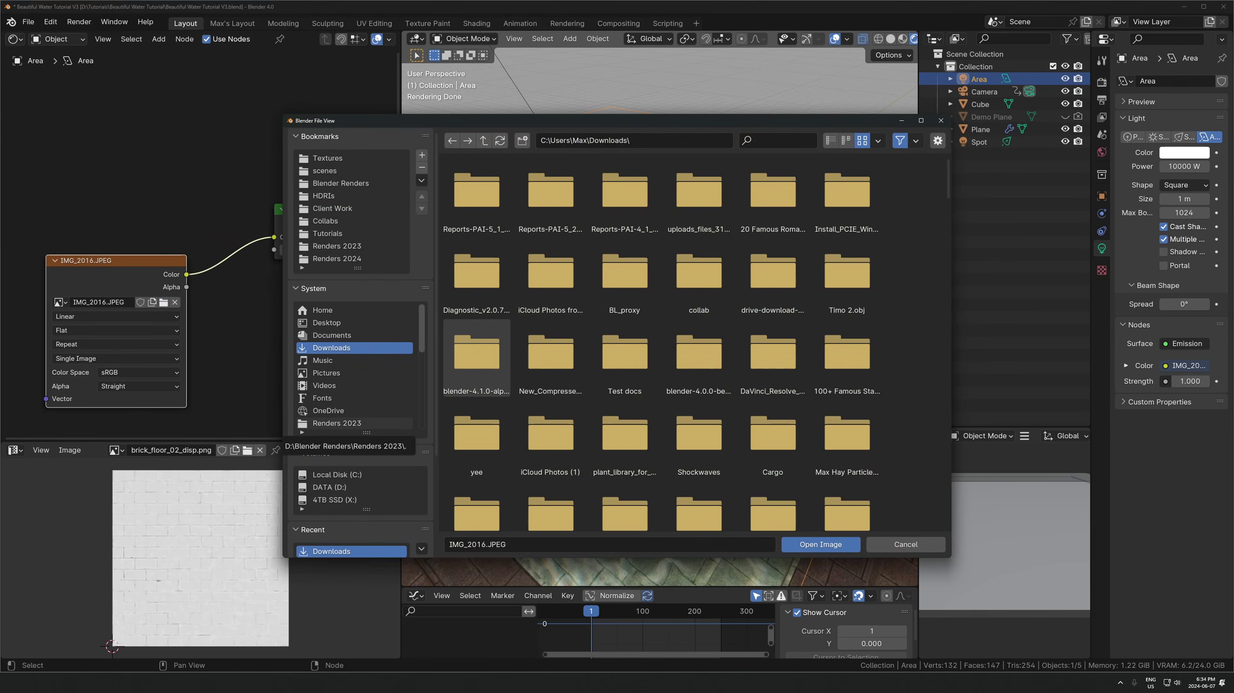
key("alt+Tab")
left_click(470, 313)
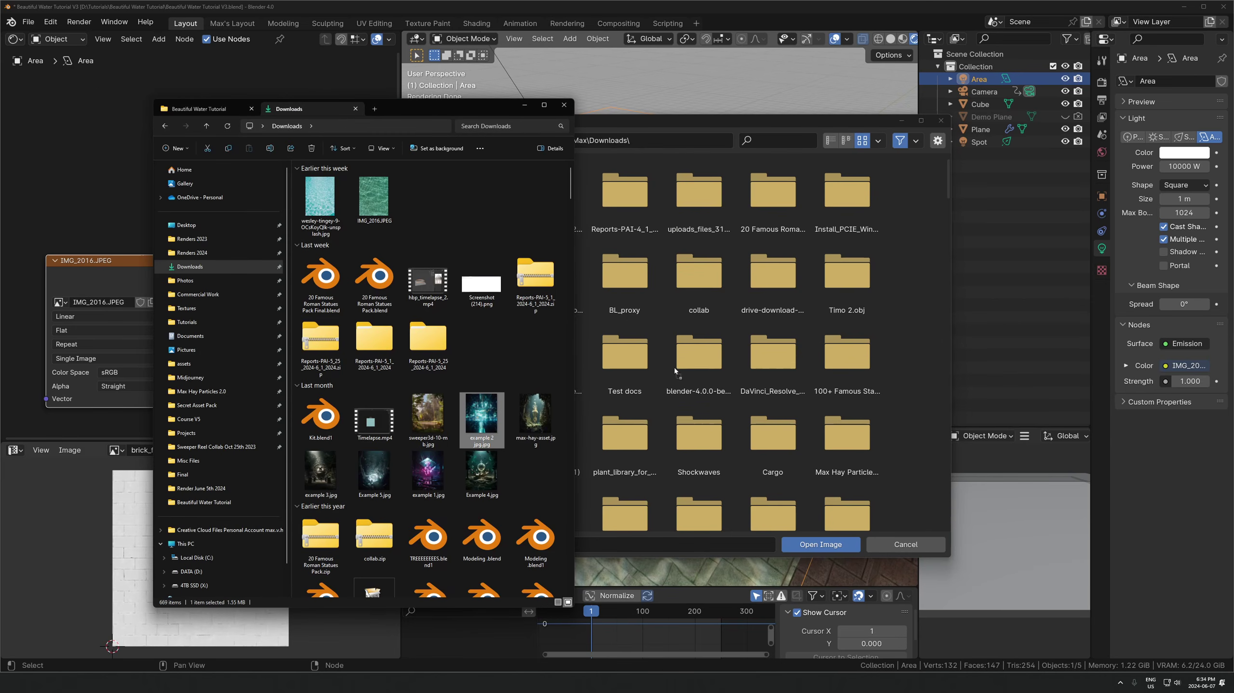
left_click_drag(848, 516, 818, 435)
left_click(820, 544)
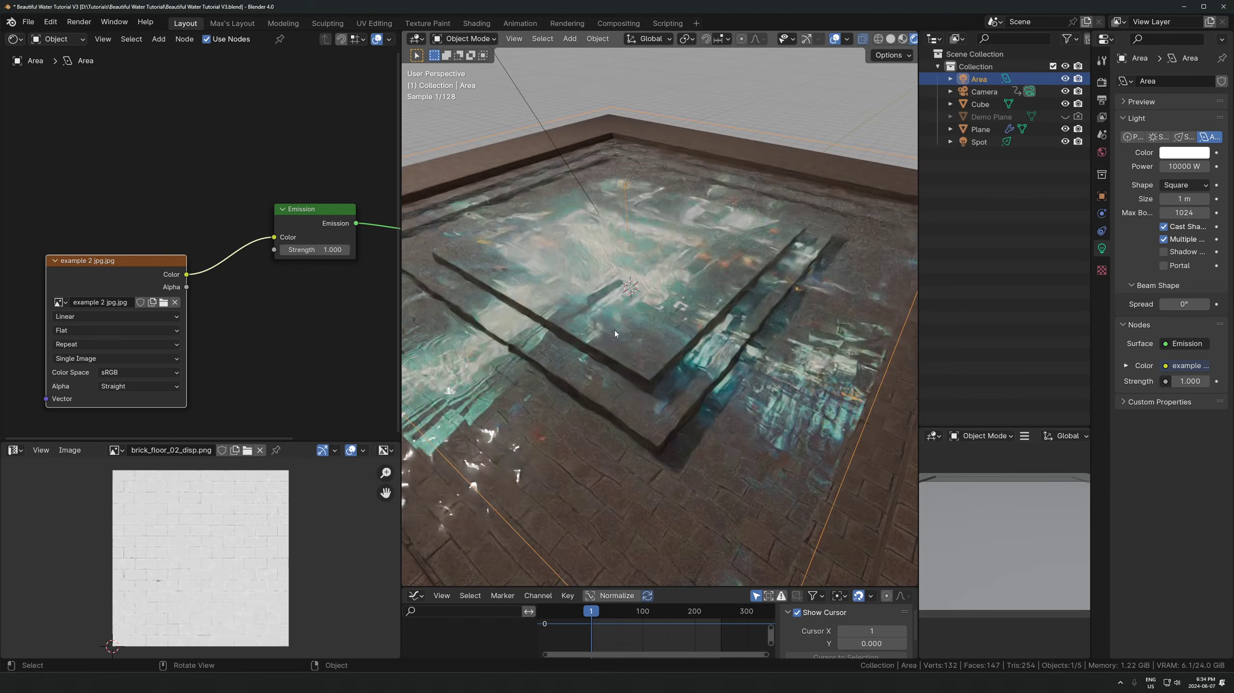
- Rotate the area light and move it sideways to shift the projected picture across the pool
middle_click_drag(615, 330, 748, 300)
key("r")
left_click(724, 300)
key("g")
left_click(776, 282)
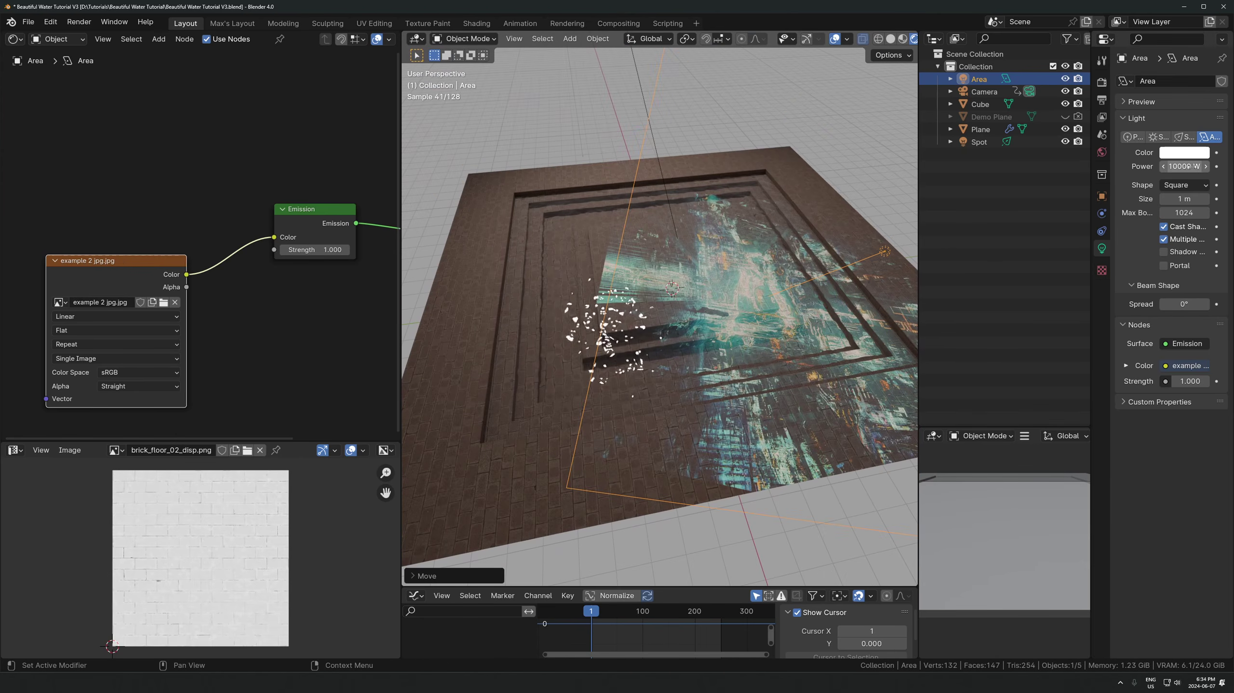
- Undo the area light's move and rotation and the image swap, restoring IMG_2016.JPEG
key("ctrl+z")
key("ctrl+z")
key("ctrl+z")
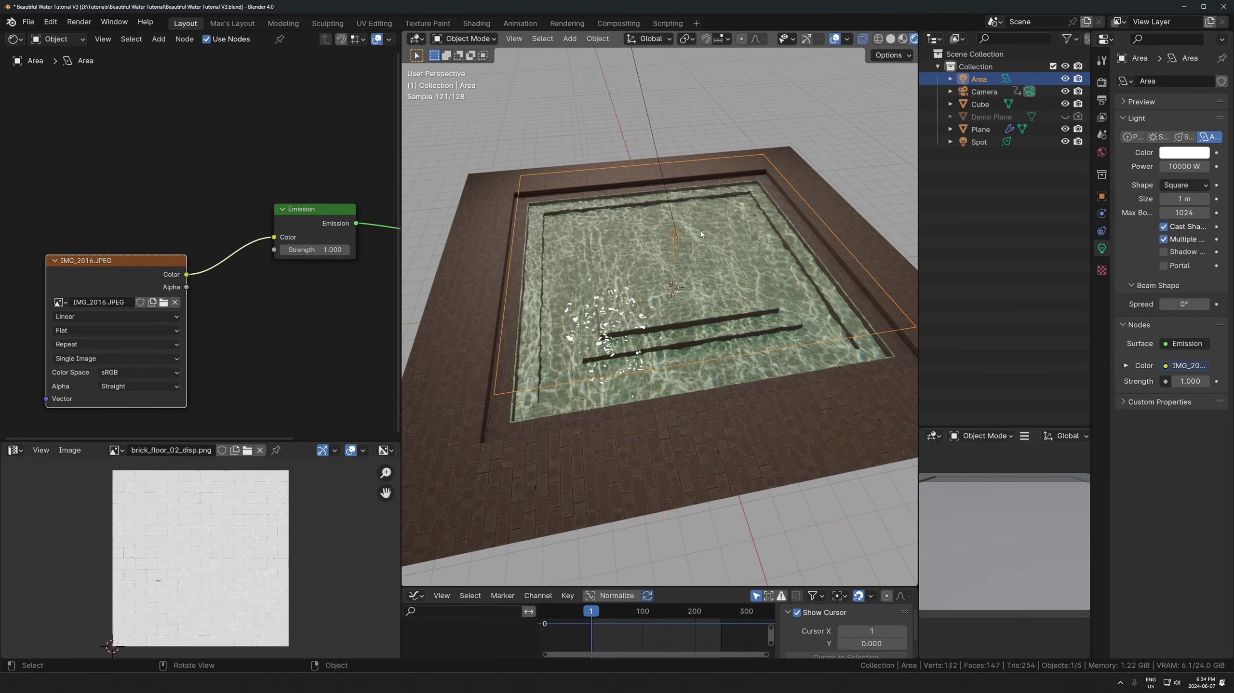
middle_click_drag(699, 230, 678, 216)
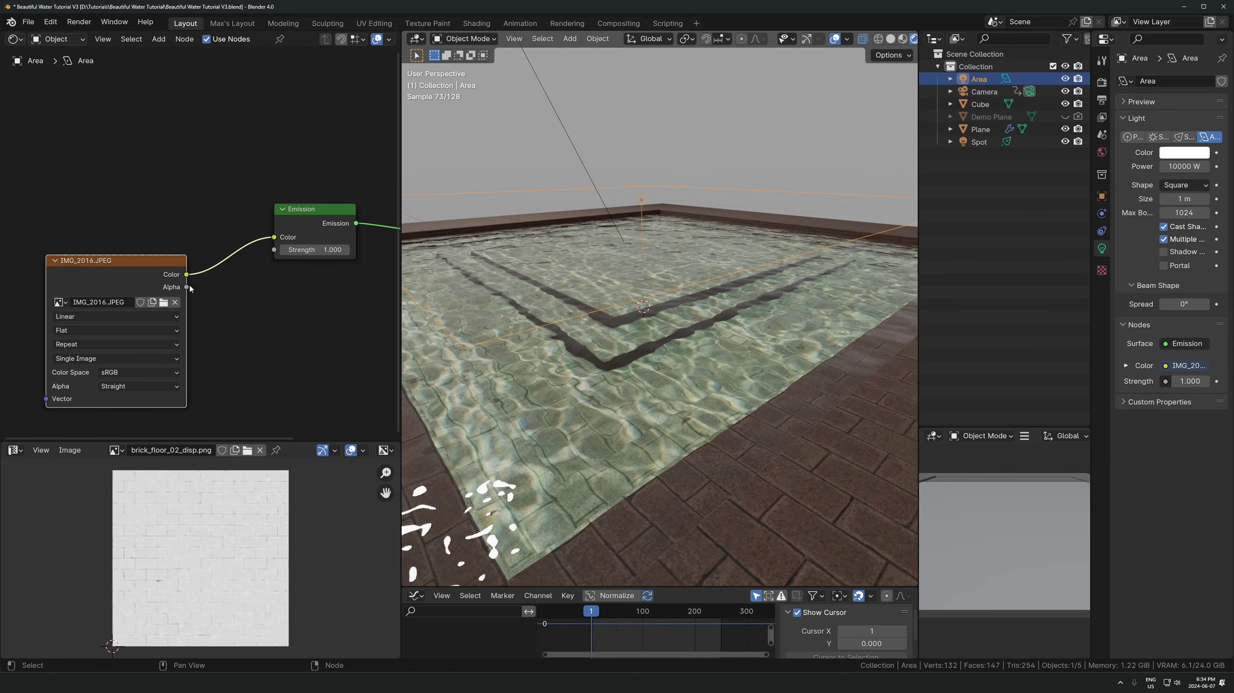
- Insert an RGB Curves node between the image and Emission nodes and pull its curve midpoint down to about 0.51, 0.35
scroll(190, 288, "down", 1)
scroll(295, 315, "down", 2)
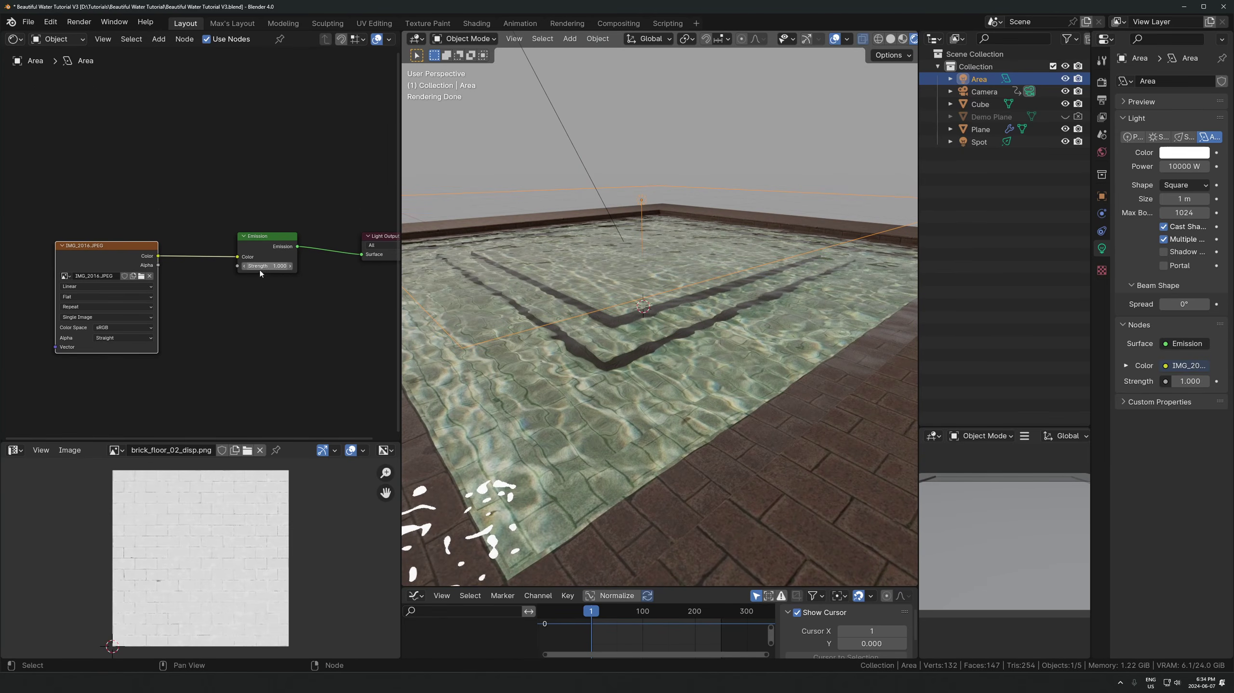
key("shift+a")
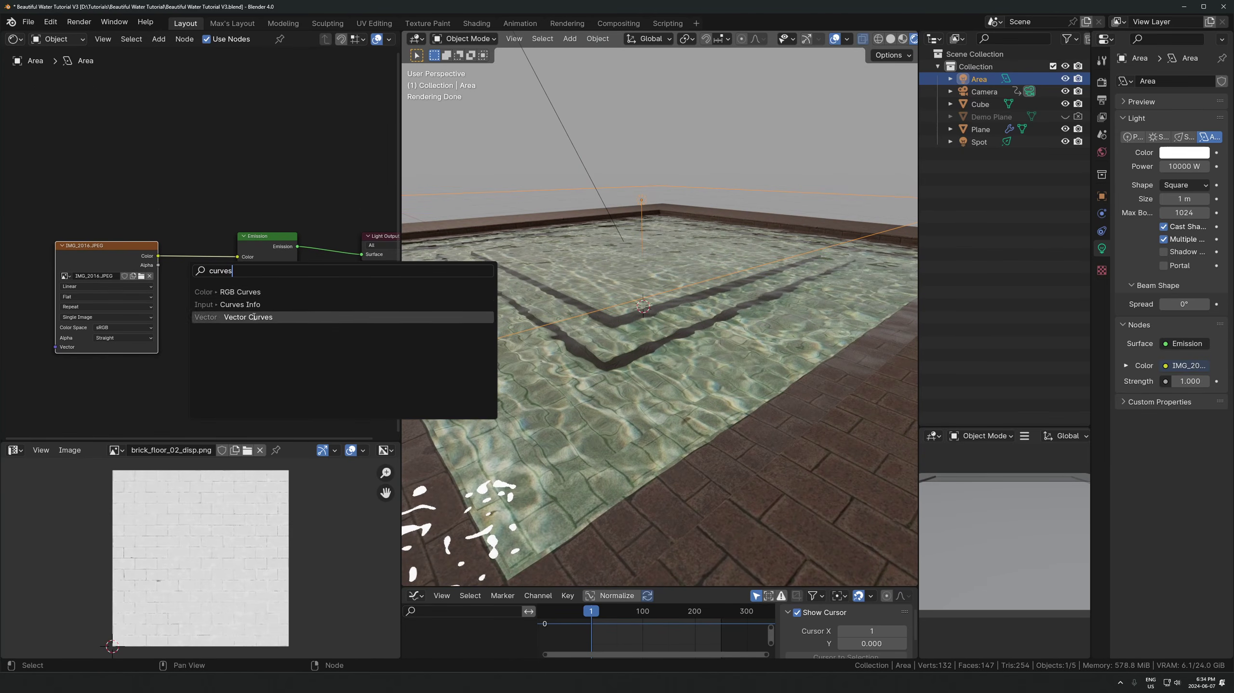
left_click(221, 291)
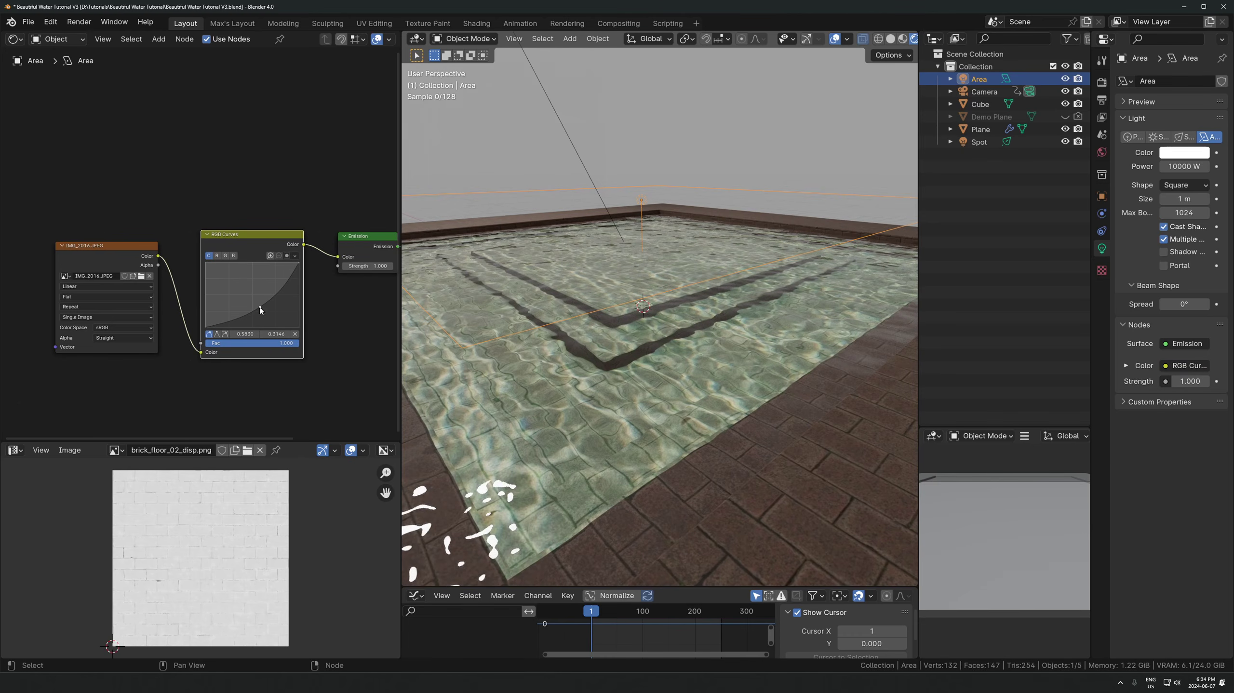
left_click_drag(261, 310, 253, 304)
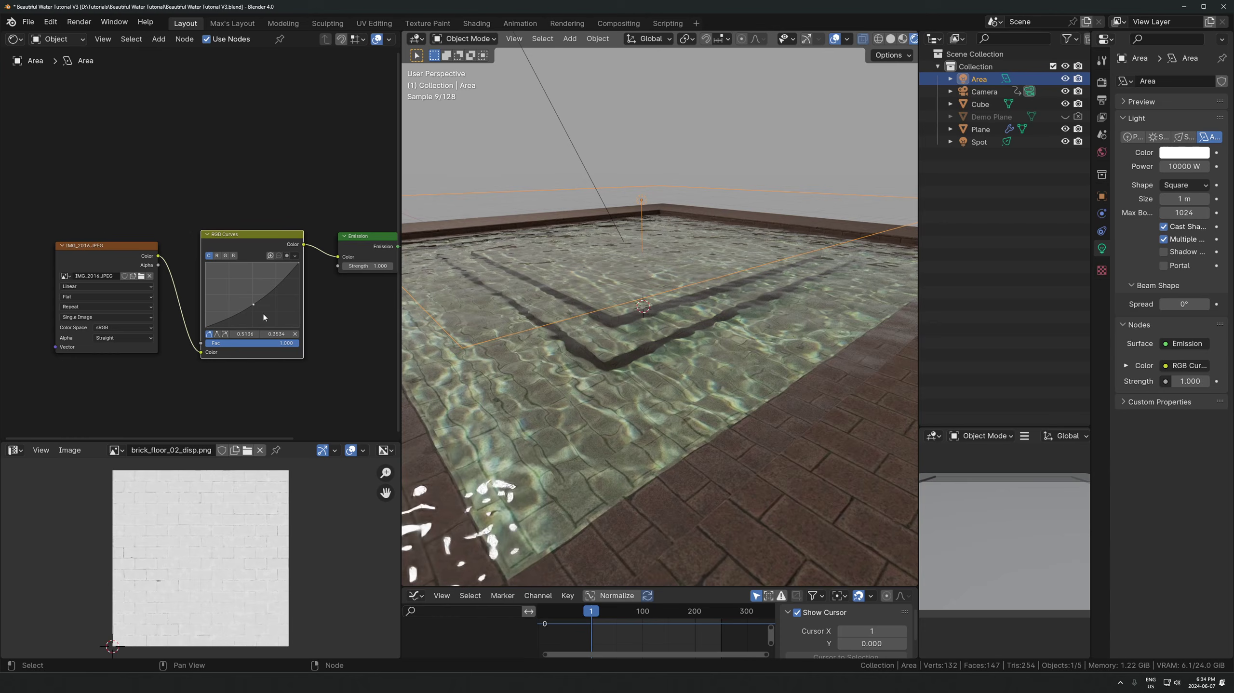
- Insert a Hue/Saturation/Value node between RGB Curves and Emission and set its Saturation to 0.320
middle_click_drag(625, 362, 629, 426)
middle_click_drag(372, 306, 274, 332)
key("shift+a")
left_click(274, 333)
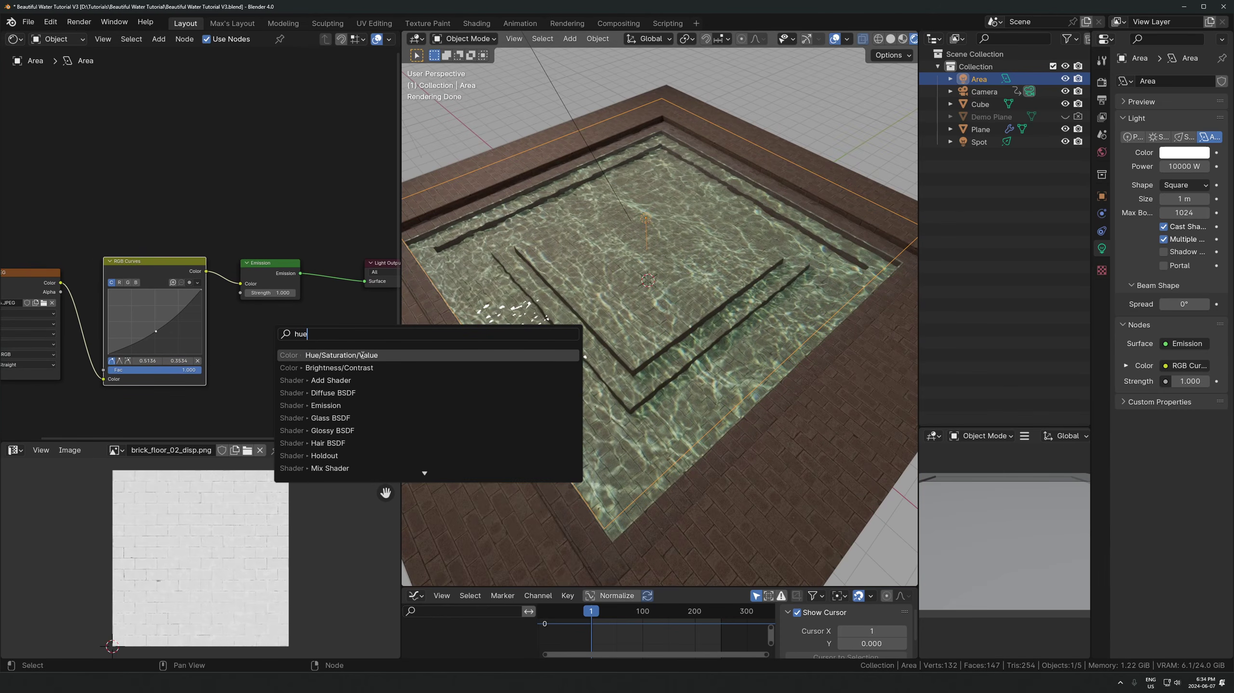
left_click(362, 355)
left_click(298, 330)
mouse_move(292, 294)
left_mouse_down()
mouse_move(208, 295)
mouse_move(291, 296)
left_mouse_up()
middle_click_drag(276, 363, 198, 362)
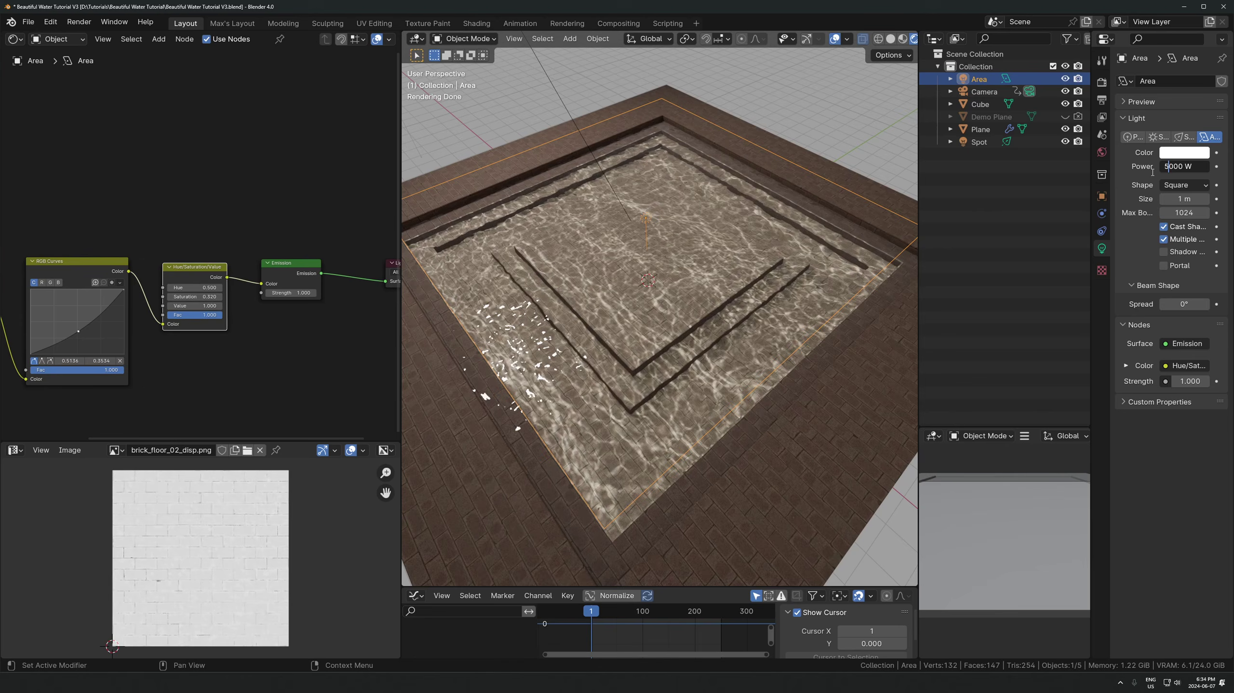
- Set the area light's power to 5000 W and lower the light about 1.44 m along Z
key("Return")
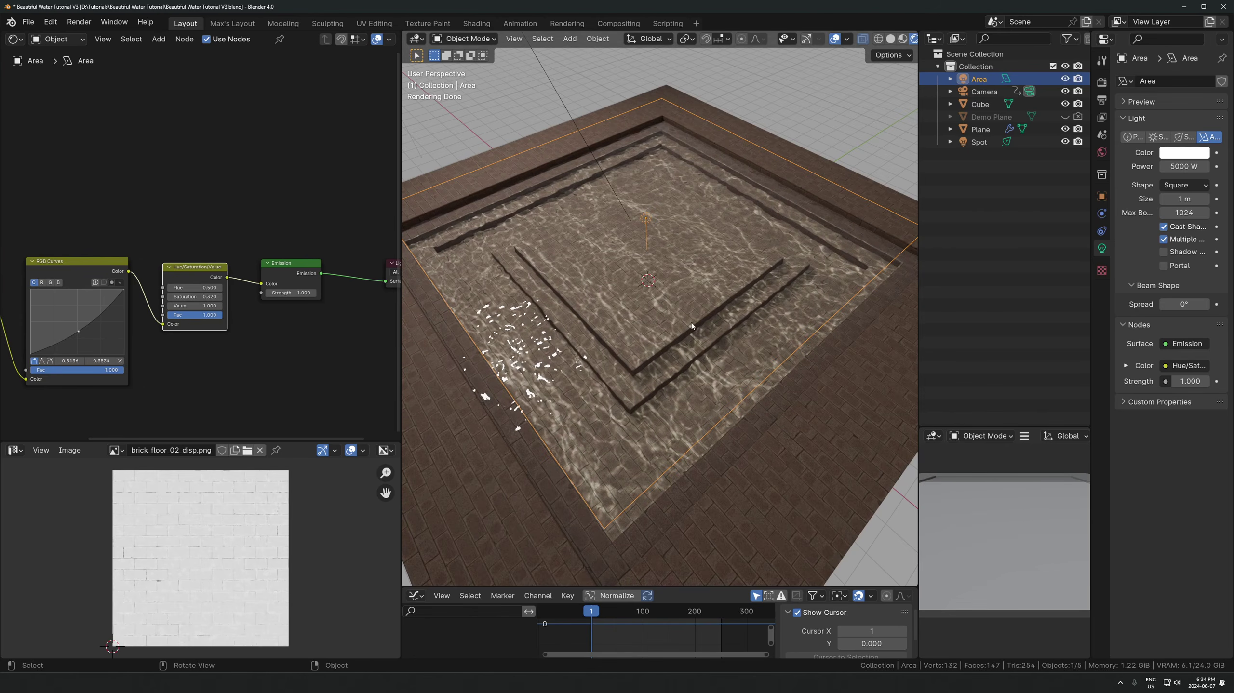
middle_click_drag(717, 341, 724, 267)
key("g")
key("z")
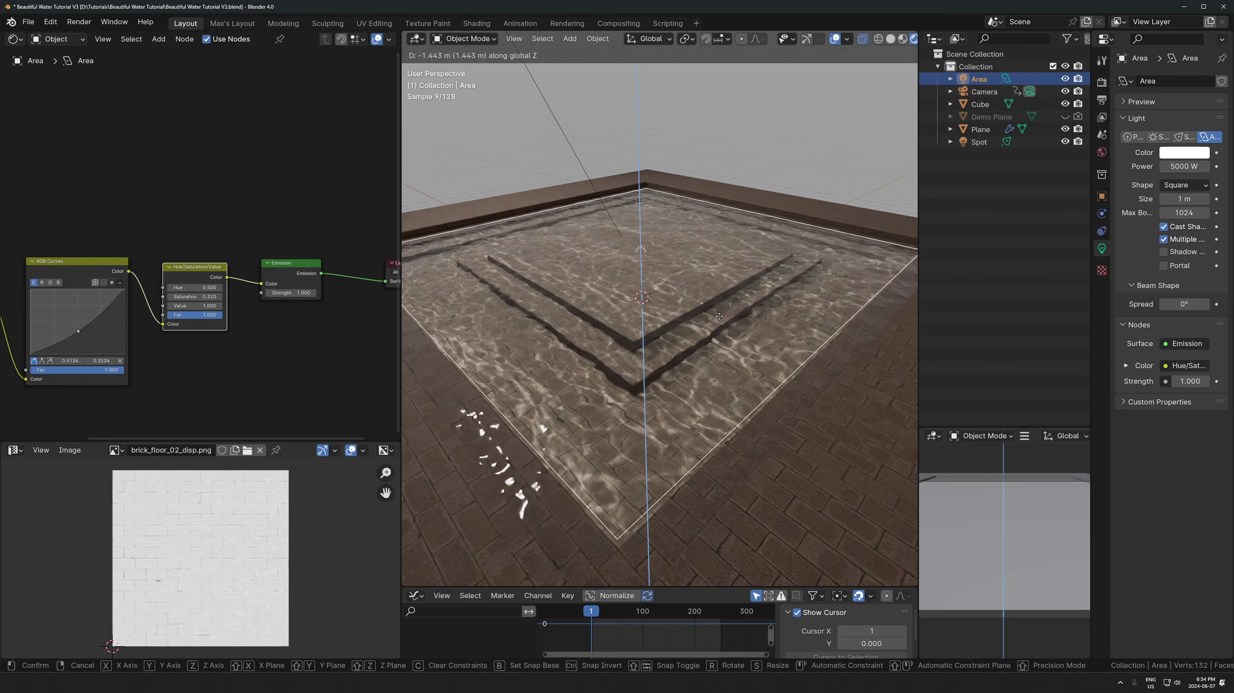
left_click(615, 349)
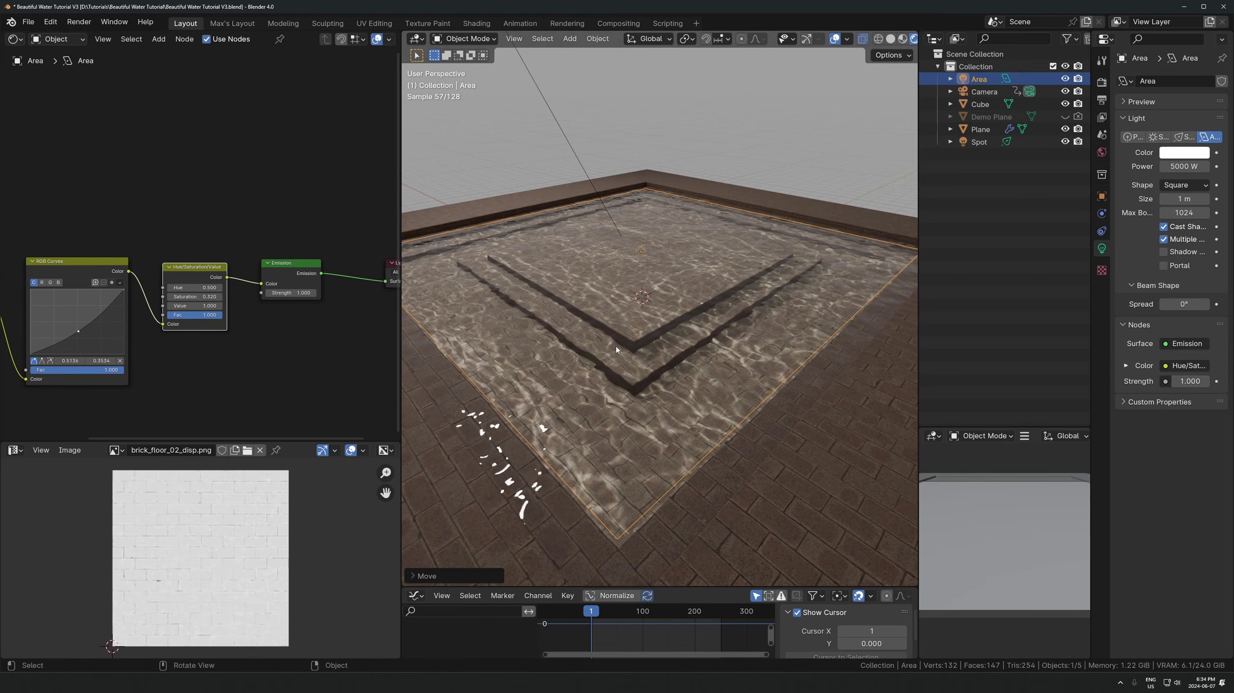
scroll(700, 322, "up", 1)
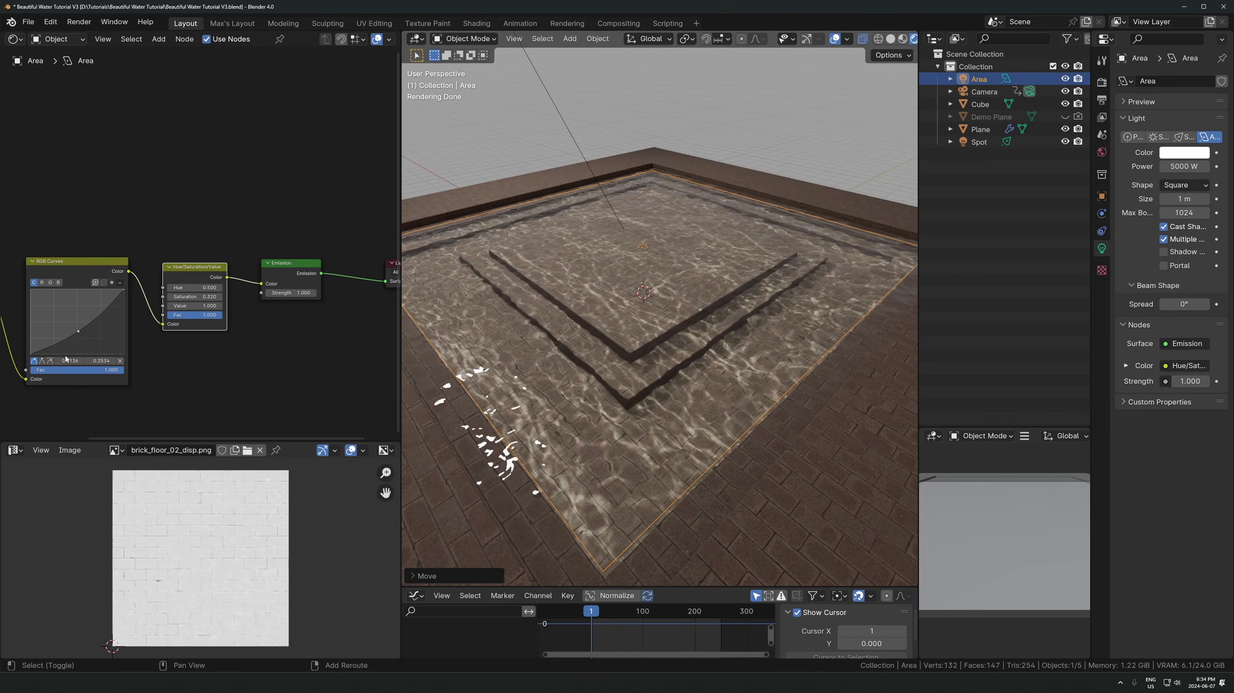
- Add Texture Coordinate and Mapping nodes feeding the vector input of the caustics Image Texture node
middle_click_drag(65, 359, 232, 297)
scroll(239, 262, "down", 2)
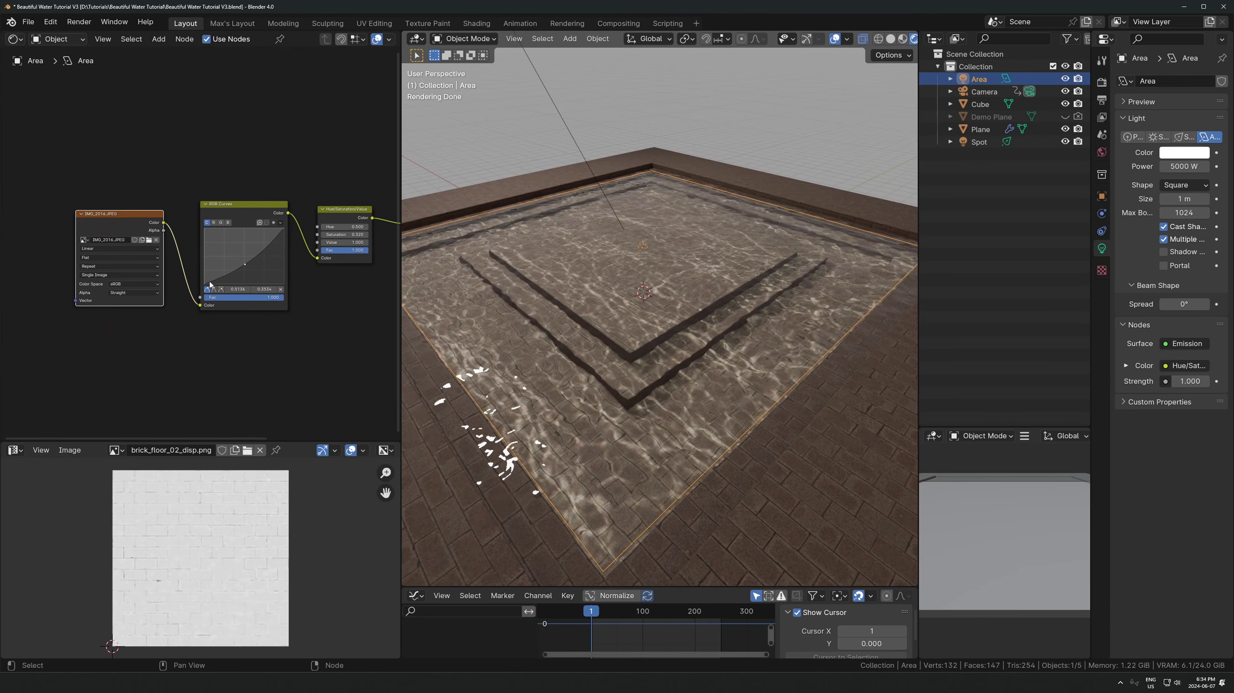
key("ctrl+t")
scroll(121, 364, "up", 2)
middle_click_drag(73, 315, 307, 284)
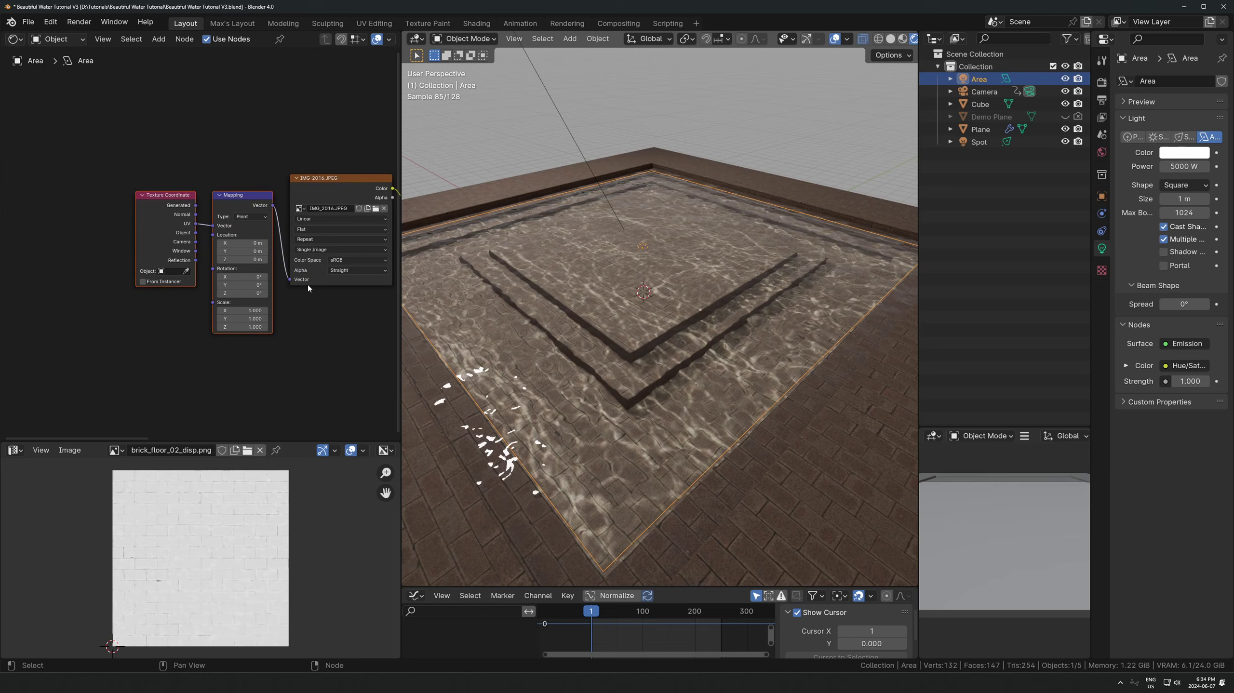
scroll(291, 283, "up", 2)
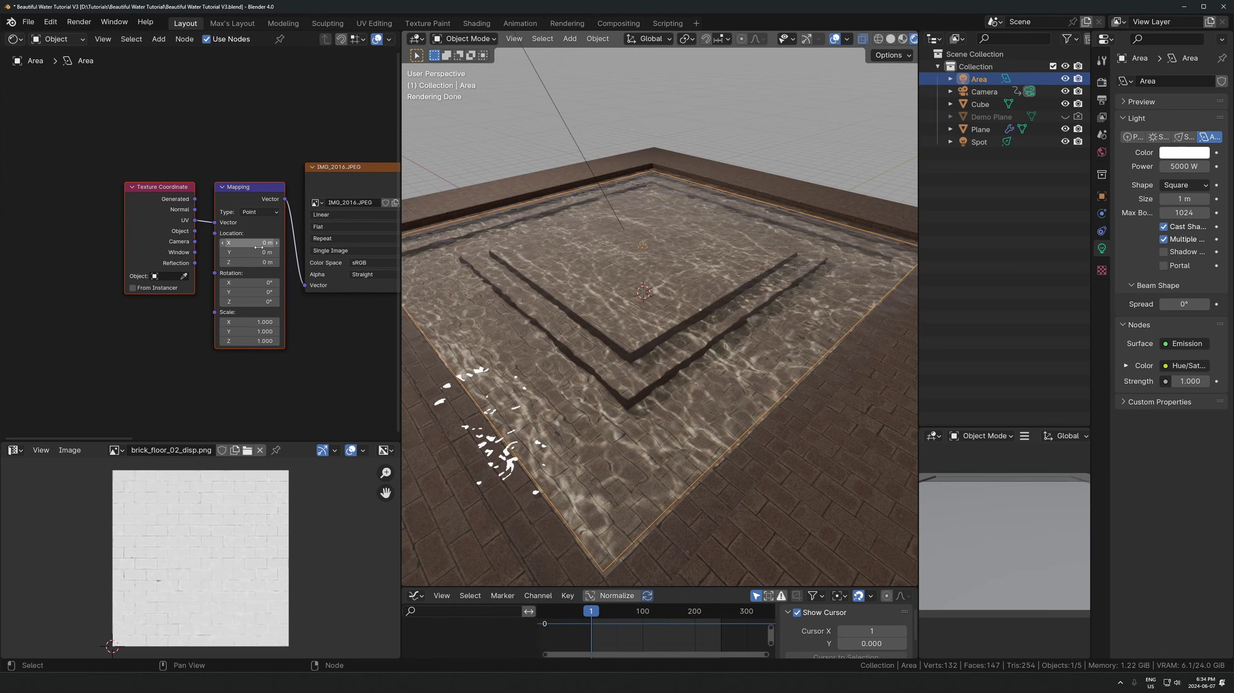
- Set the Mapping node's Y location to 0.19 m and keyframe its location at frame 1
mouse_move(253, 252)
left_mouse_down()
mouse_move(281, 253)
mouse_move(248, 253)
left_mouse_up()
key("BackSpace")
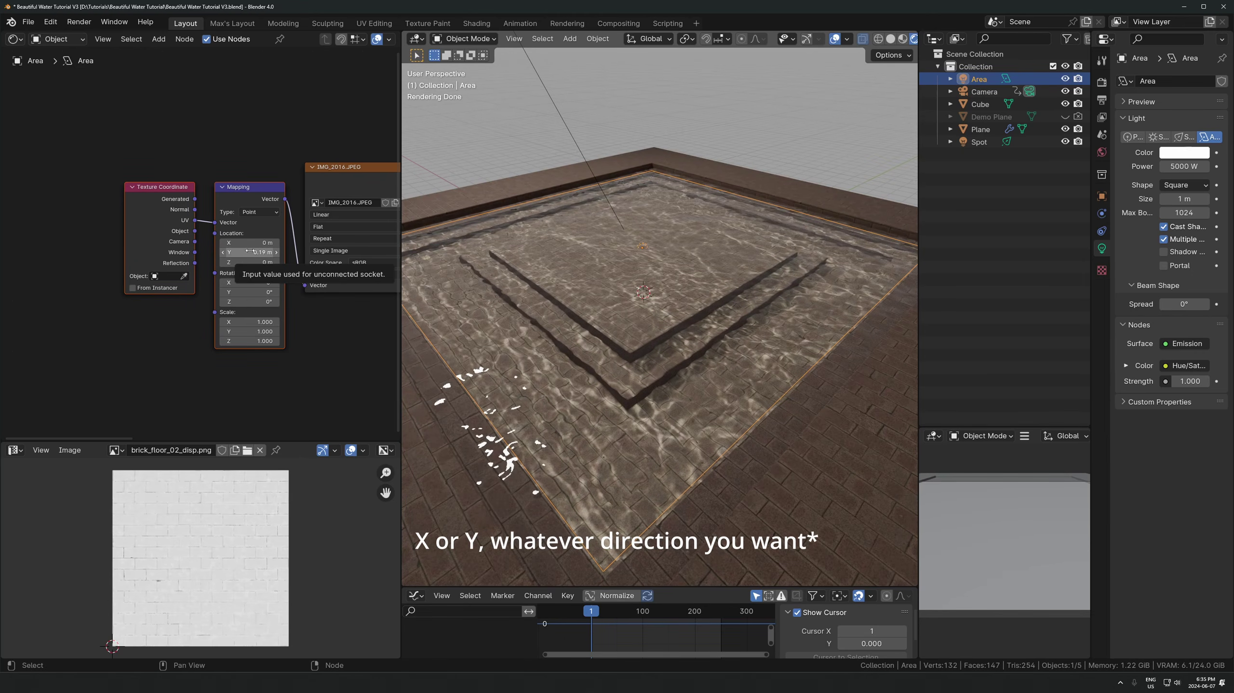
key("i")
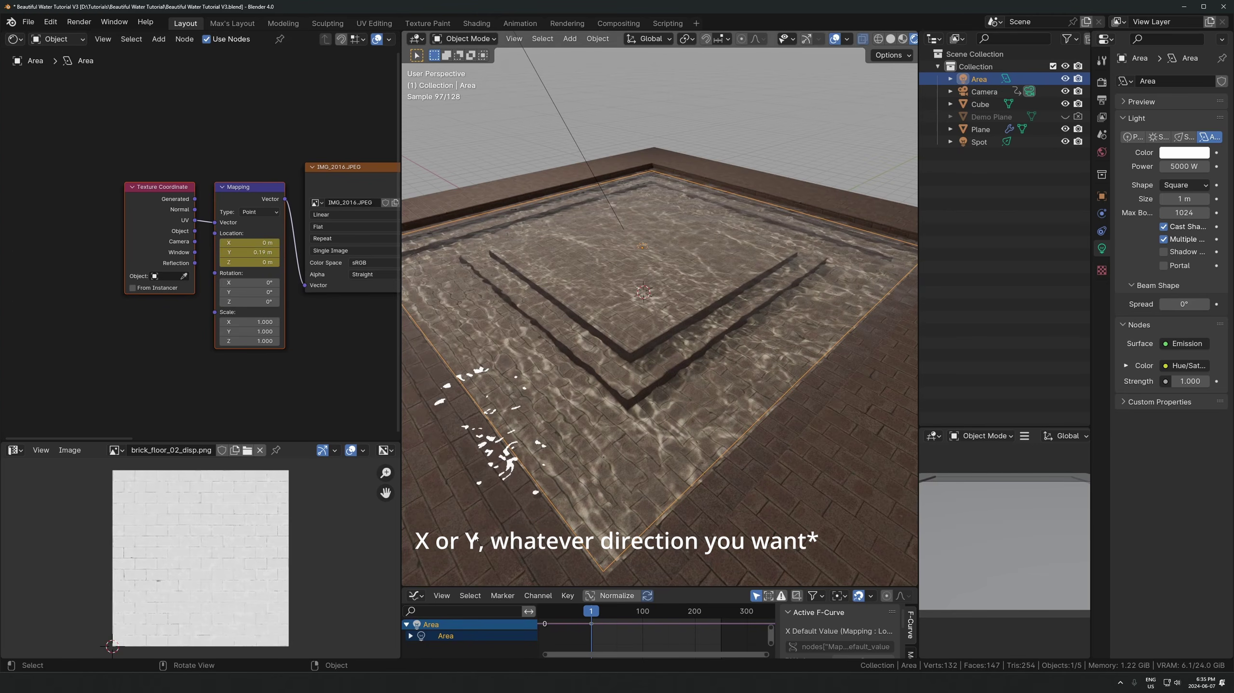
- Go to frame 103 and keyframe the Mapping node's location with Y at 0.33 m
left_click(644, 611)
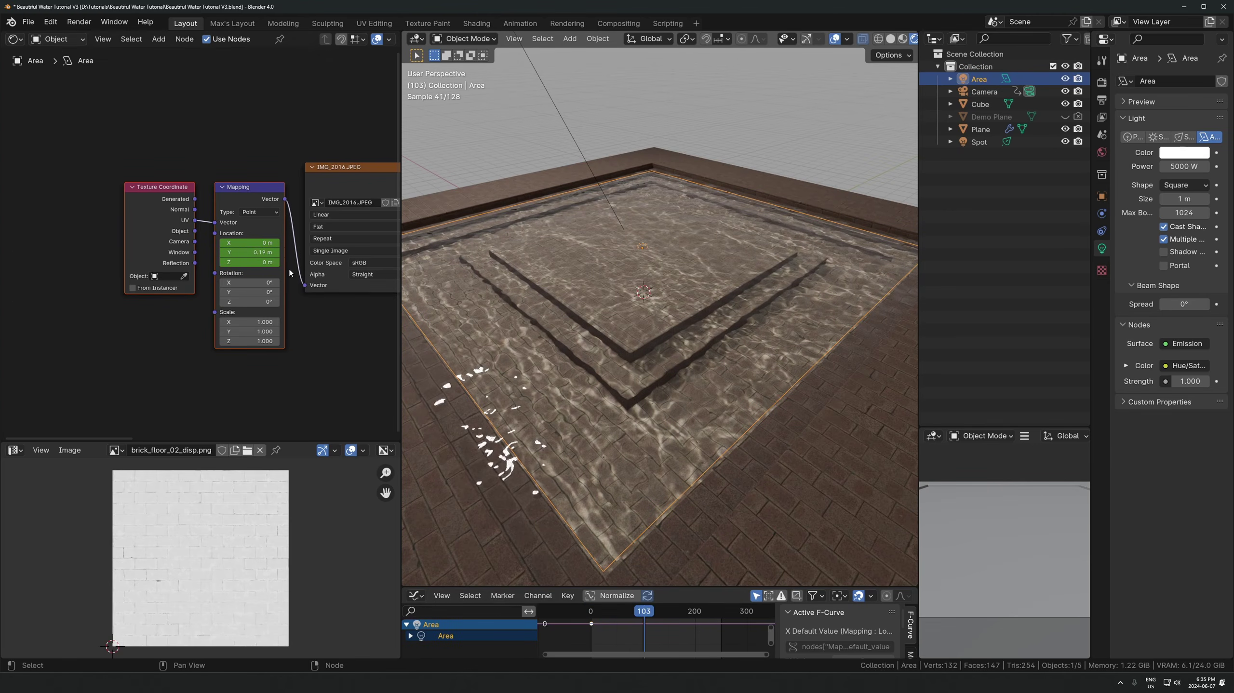
left_click_drag(250, 253, 256, 253)
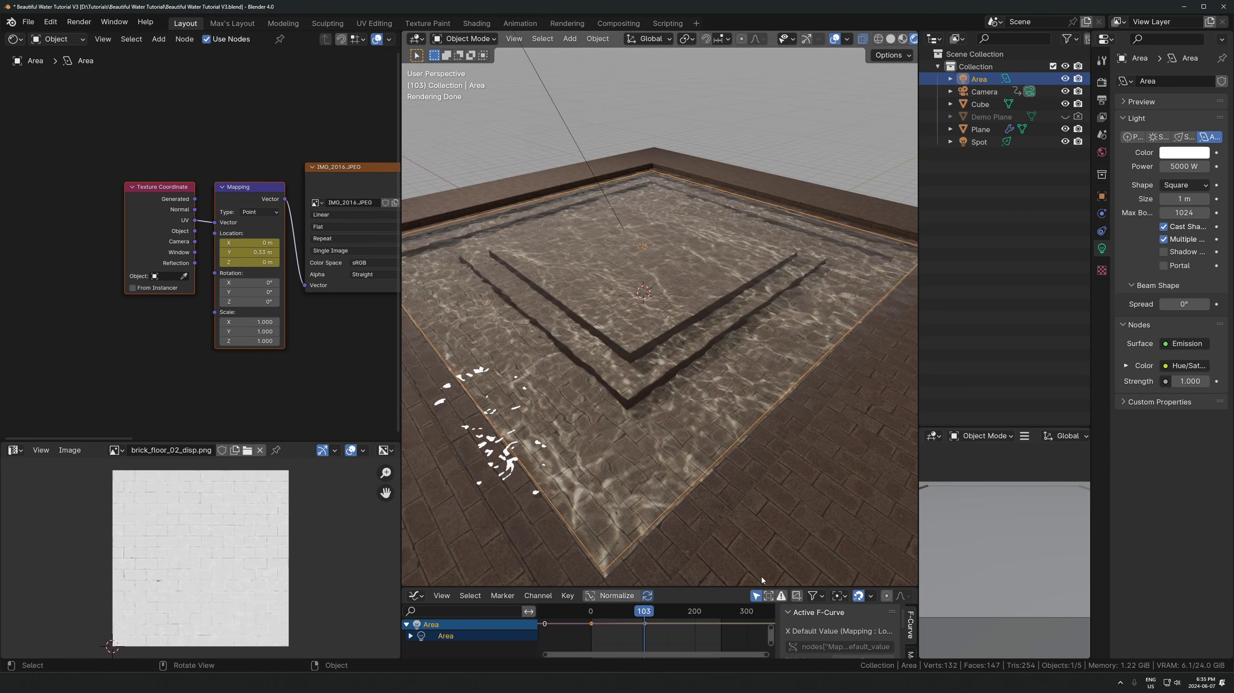
- Enlarge the Graph Editor and set the Mapping Y location curve of the area light to linear extrapolation
mouse_move(711, 588)
left_mouse_down()
mouse_move(699, 537)
mouse_move(611, 563)
mouse_move(680, 567)
mouse_move(698, 593)
left_mouse_up()
key("Home")
scroll(697, 593, "down", 3)
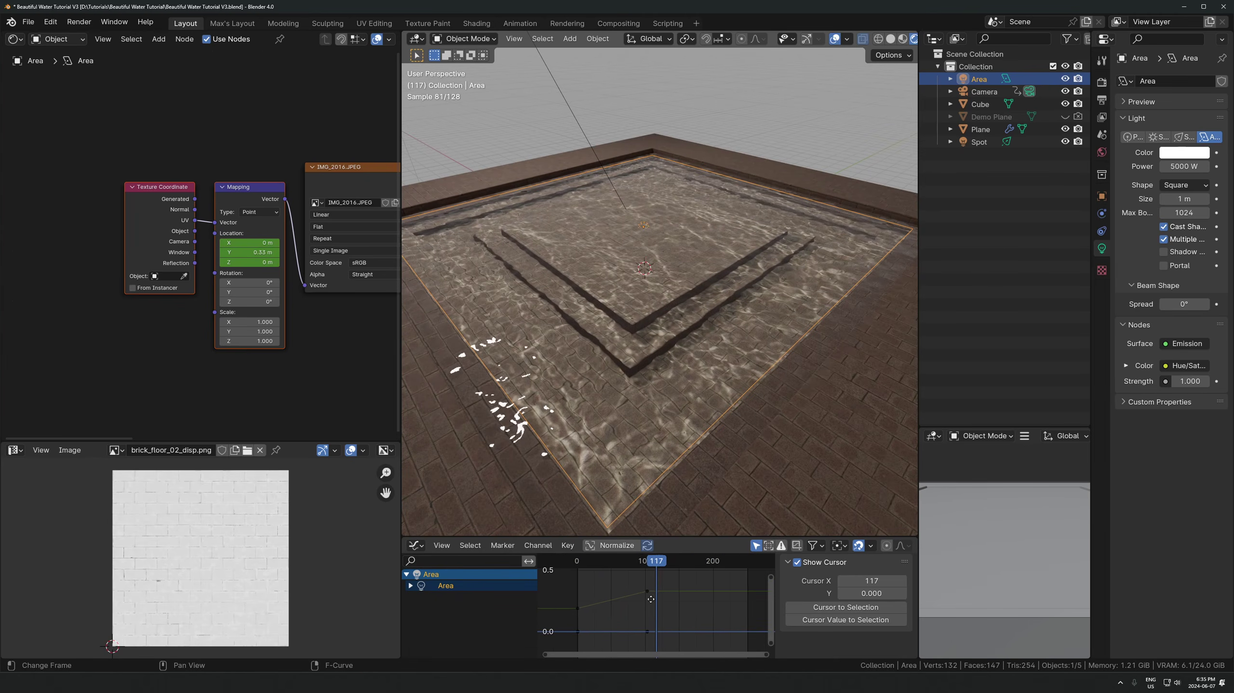
left_click(562, 608)
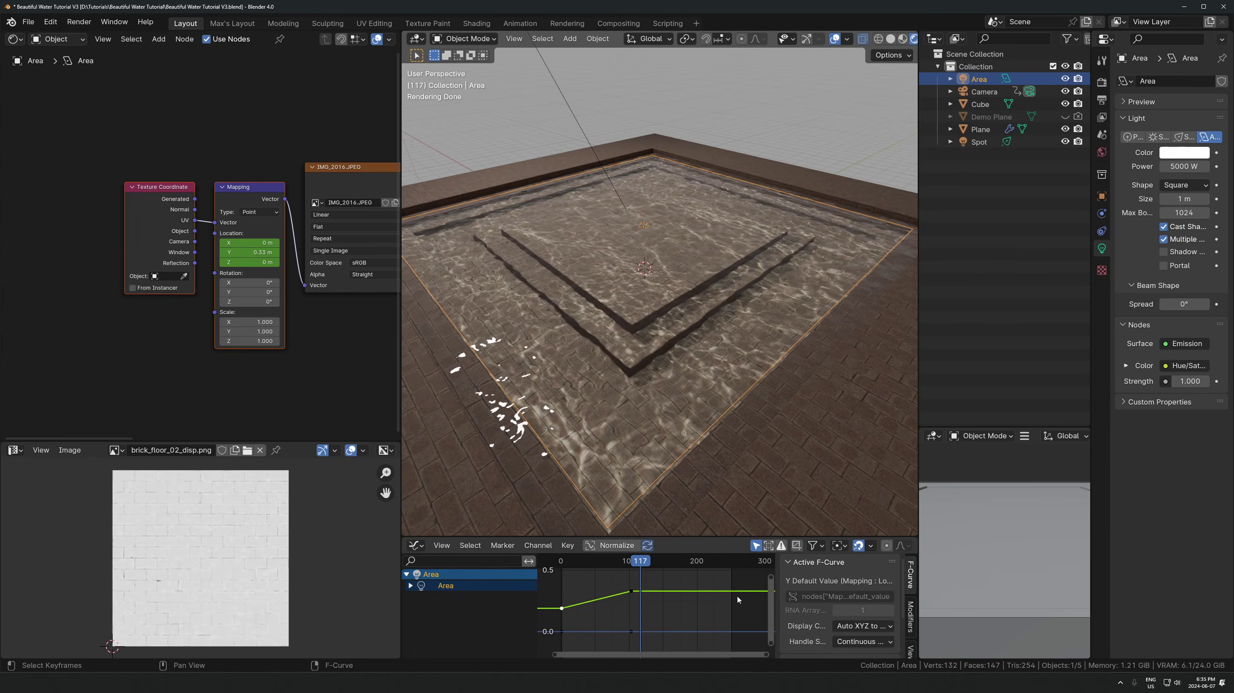
left_click(683, 588)
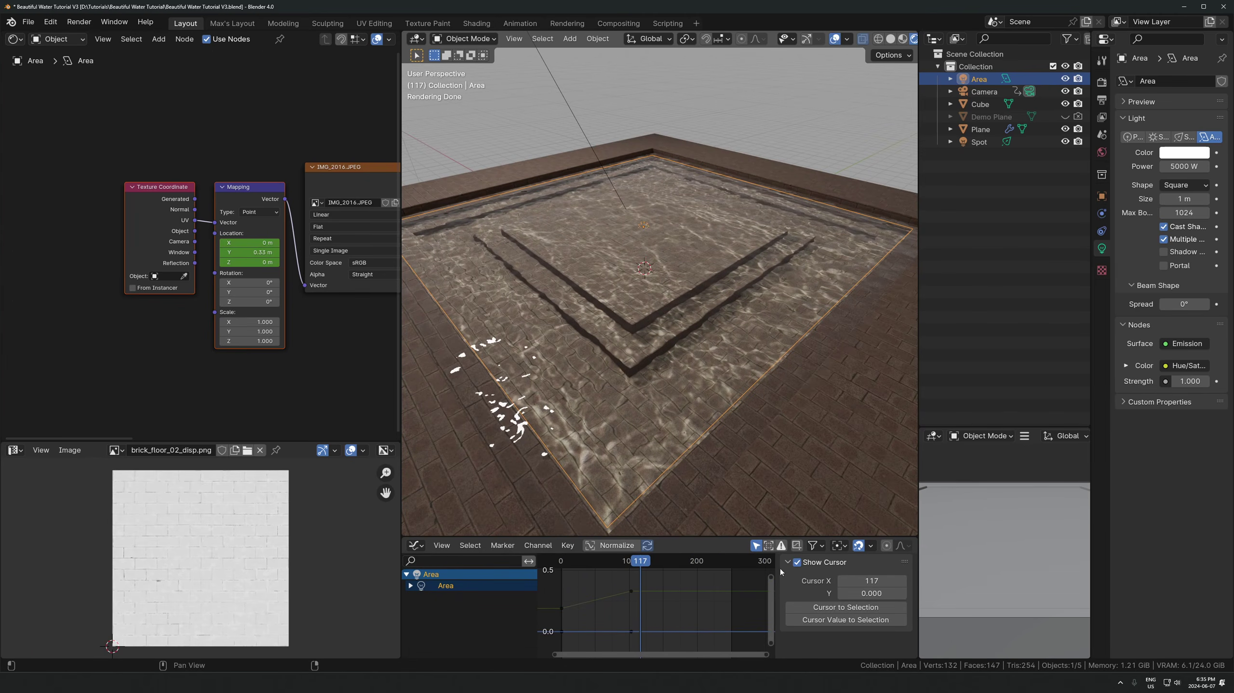
left_click(633, 591)
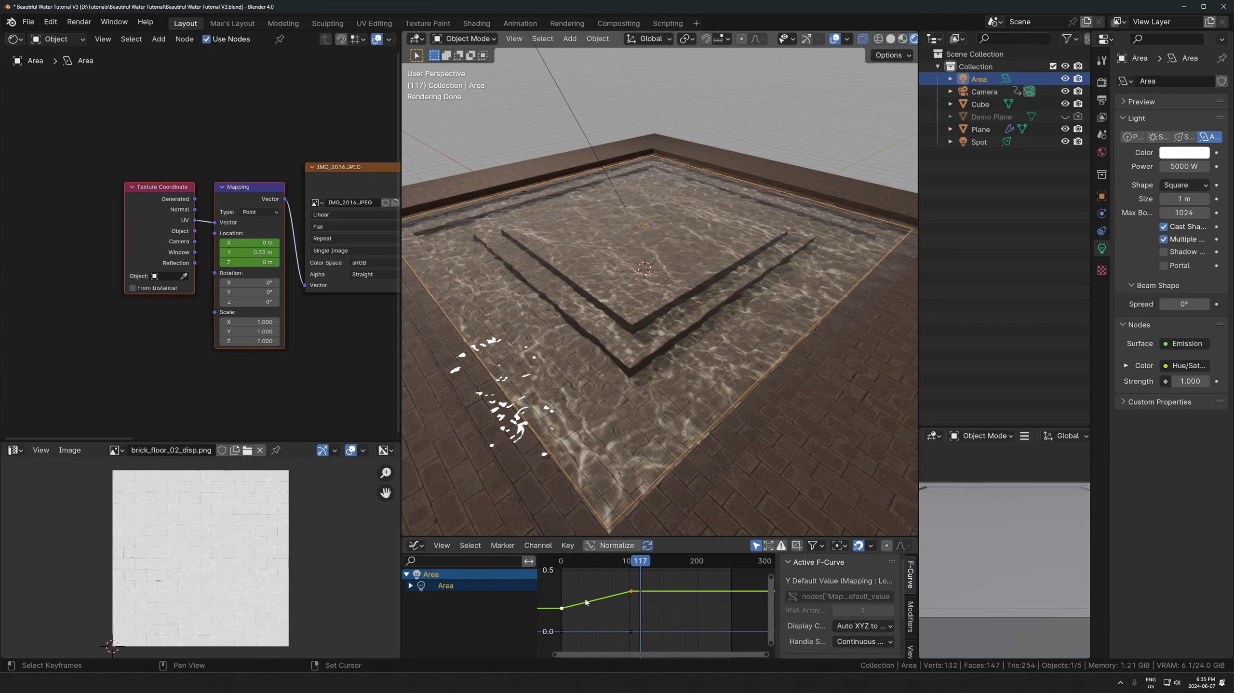
key("shift+e")
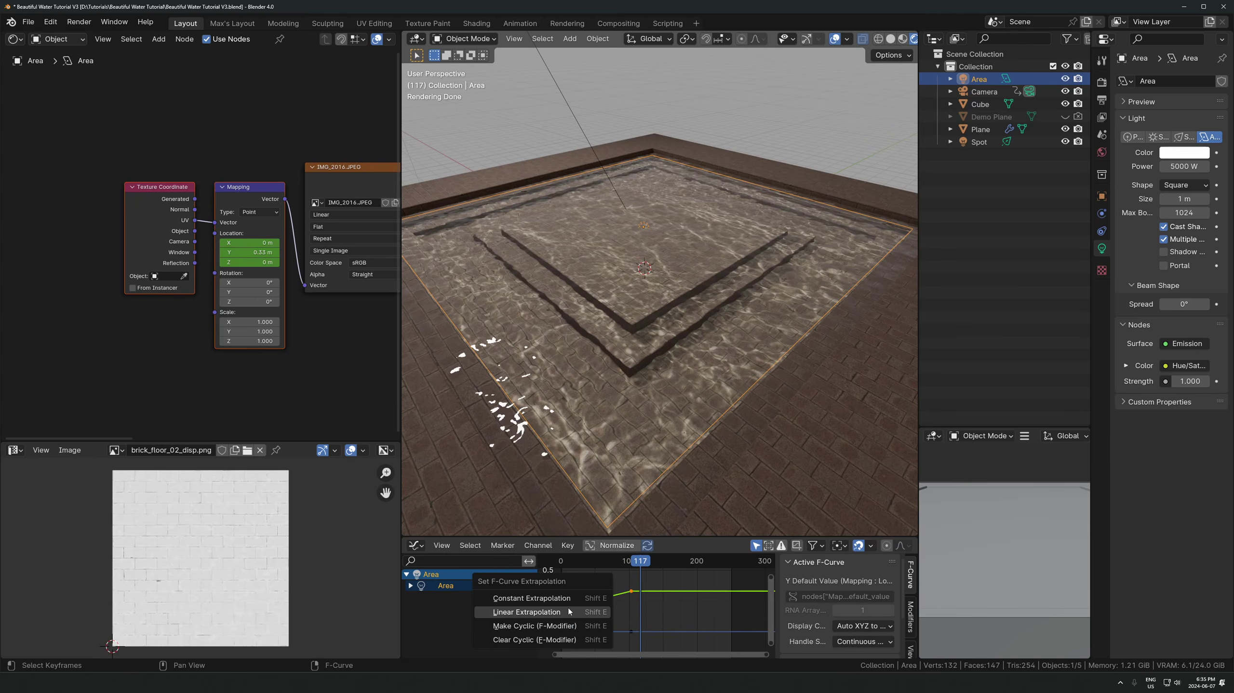
left_click(536, 613)
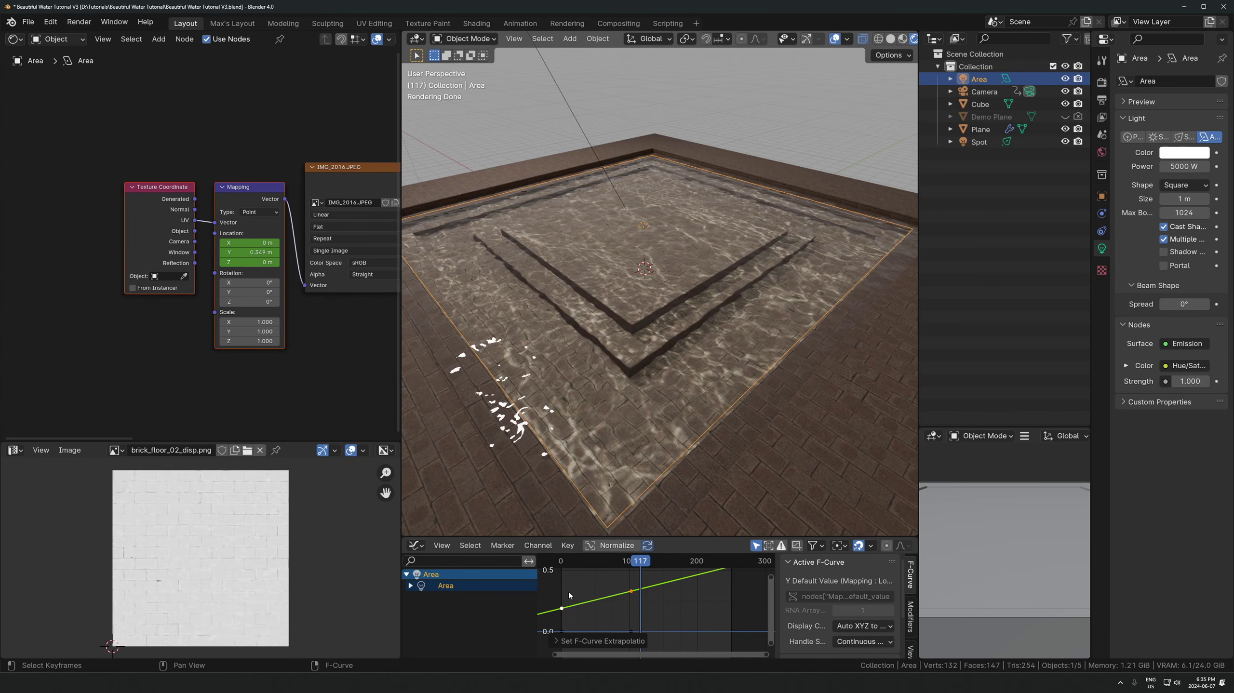
left_click(631, 592)
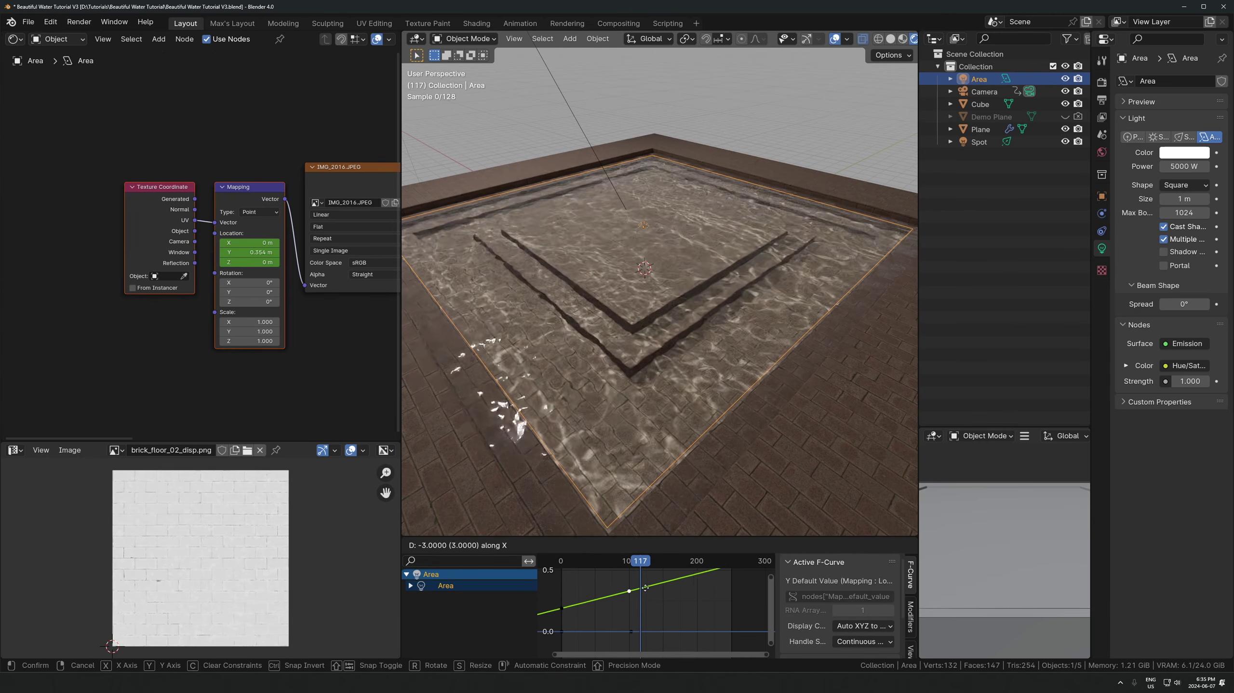
scroll(667, 590, "down", 3)
key("g")
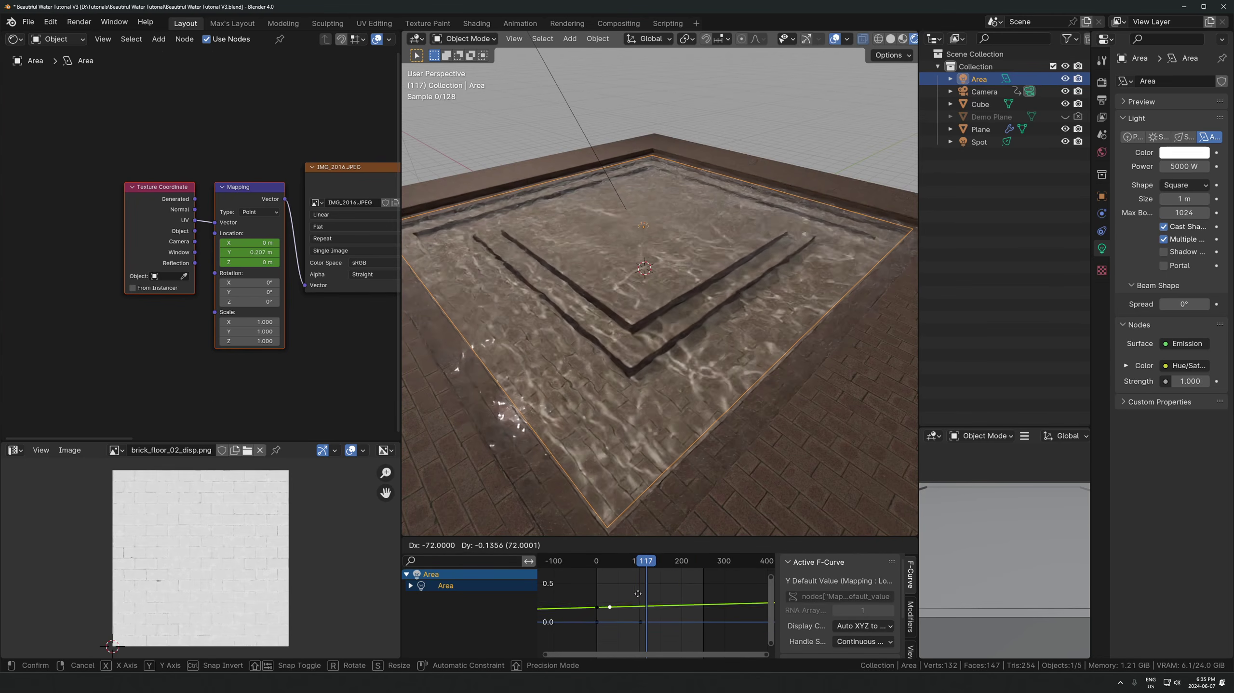
right_click(646, 581)
- Play back the animation to preview the caustics moving across the pool floor
scroll(680, 430, "up", 2)
key("space")
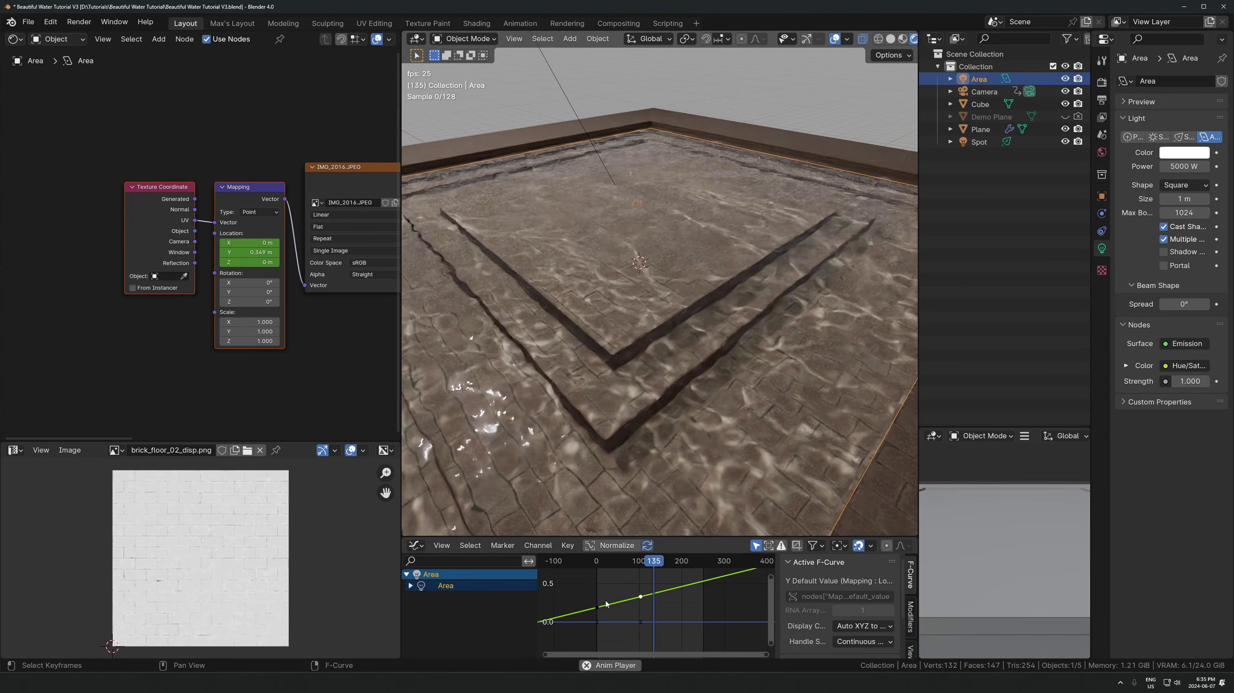
key("space")
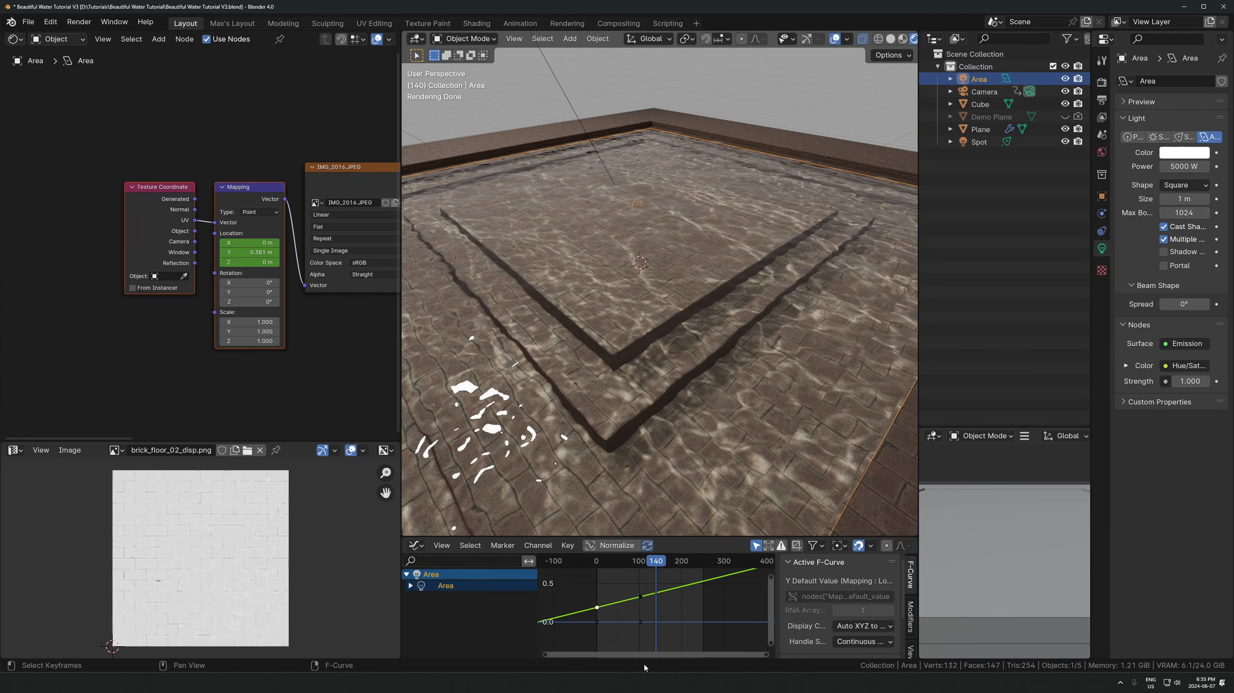
- Try a slower caustics motion by moving the Y location curve's end keyframe to about frame 175, and undo the move
left_click_drag(638, 606, 723, 602)
key("space")
scroll(701, 390, "down", 5)
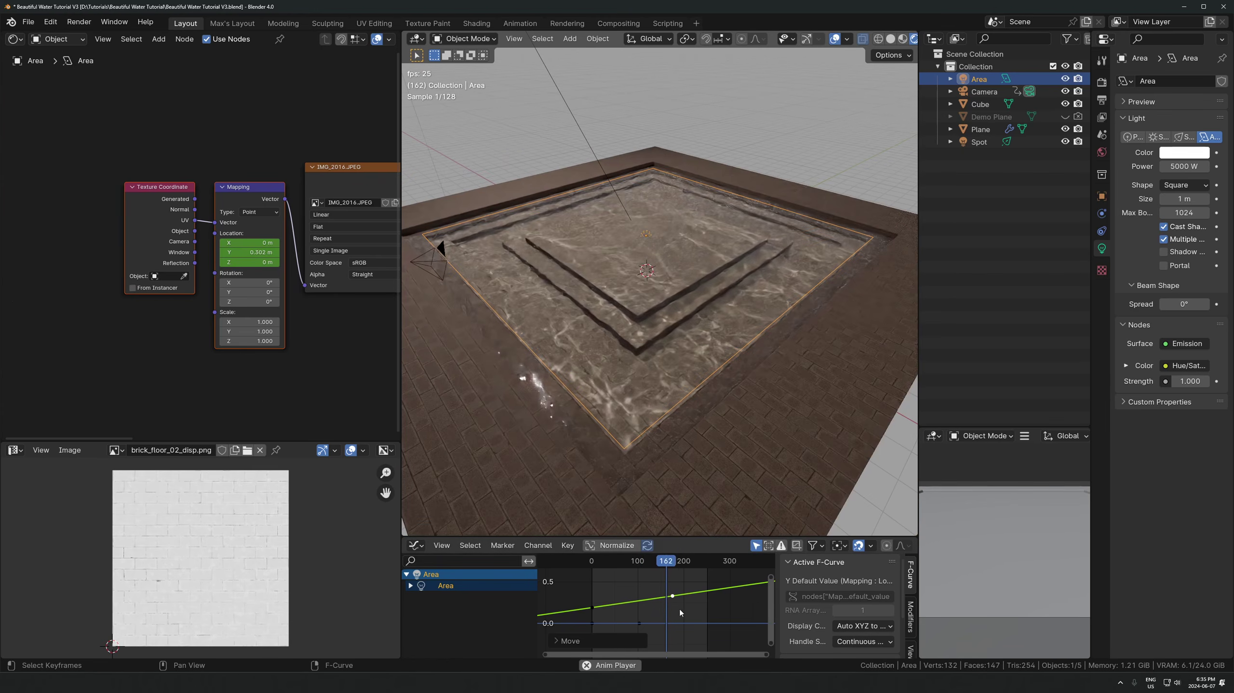
key("ctrl+z")
- Examine the playing caustics animation on the pool floor up close and from different angles
scroll(649, 378, "up", 4)
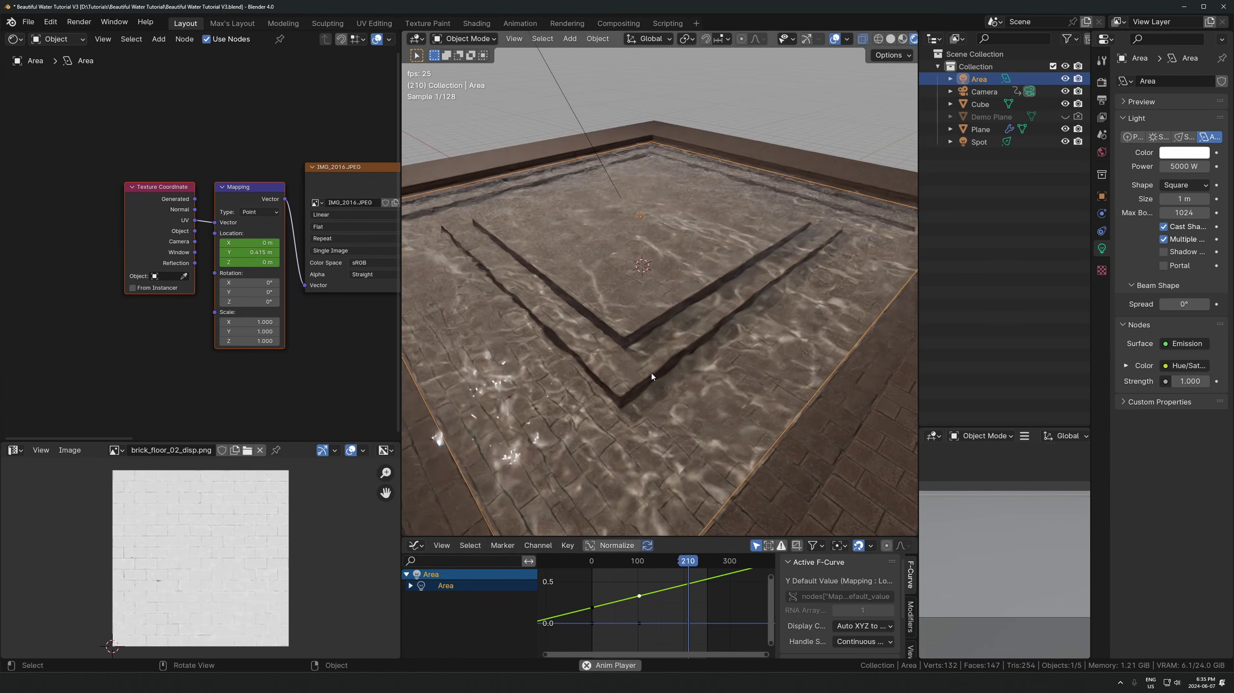
scroll(769, 396, "up", 3)
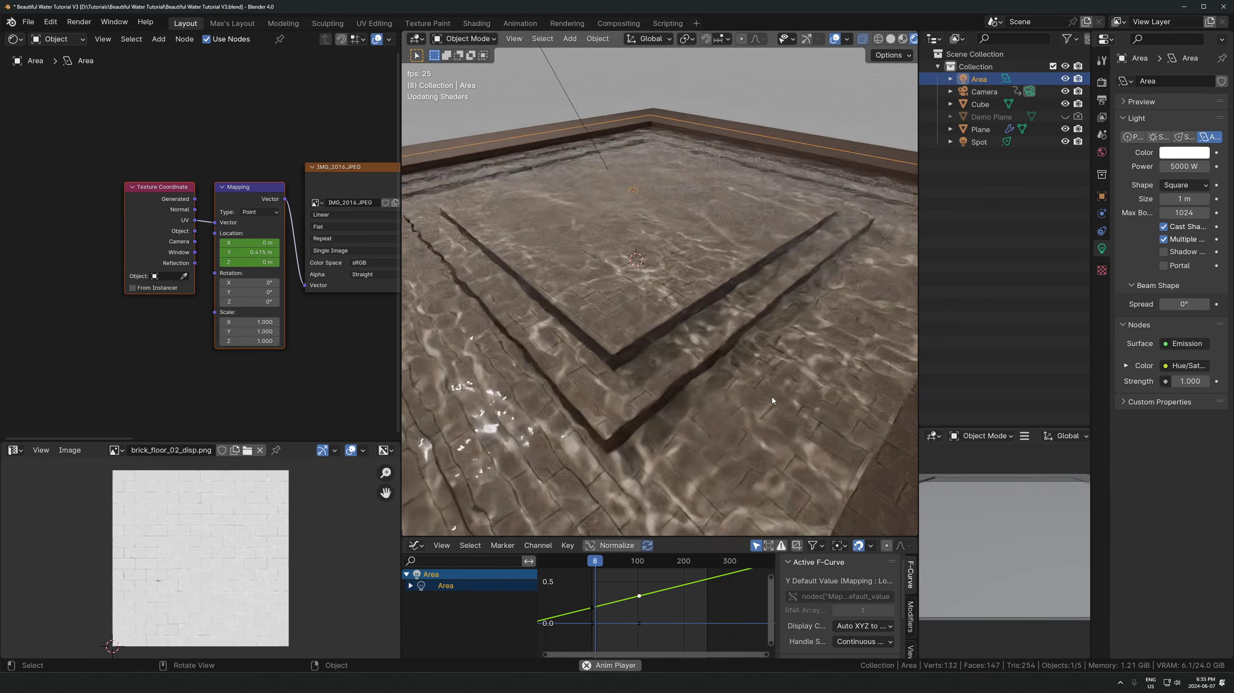
middle_click_drag(771, 397, 678, 431)
scroll(677, 429, "up", 5)
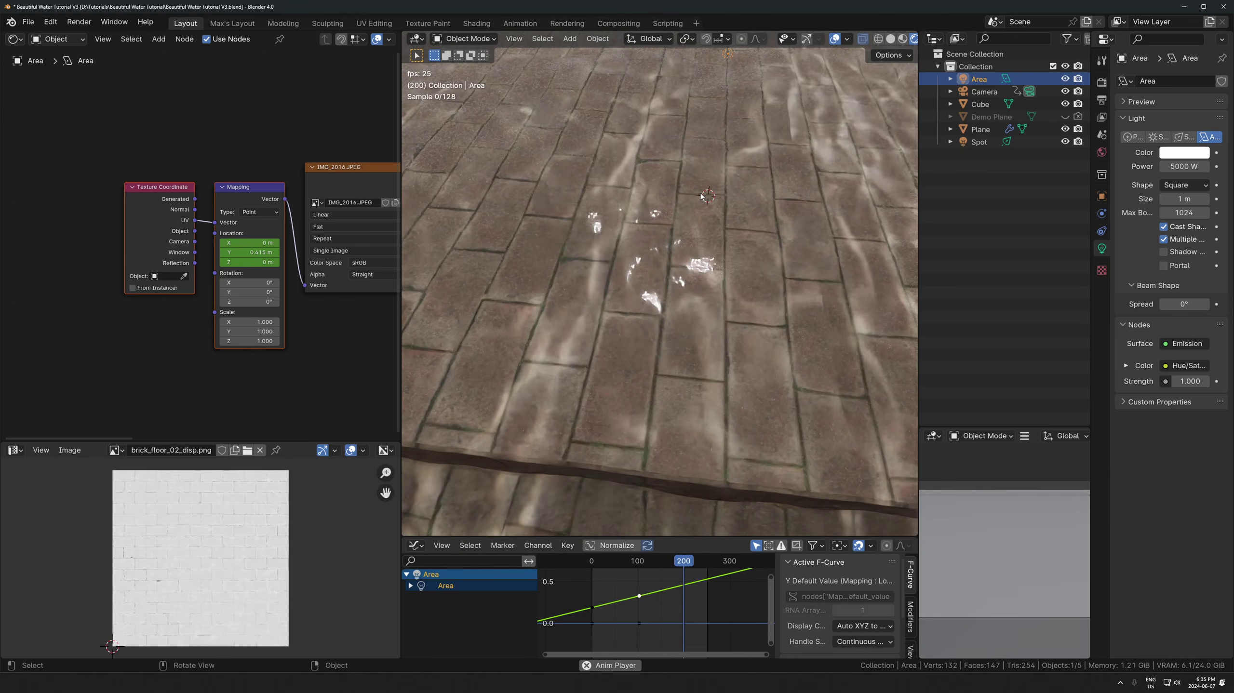
scroll(700, 202, "down", 2)
middle_click_drag(699, 200, 701, 344)
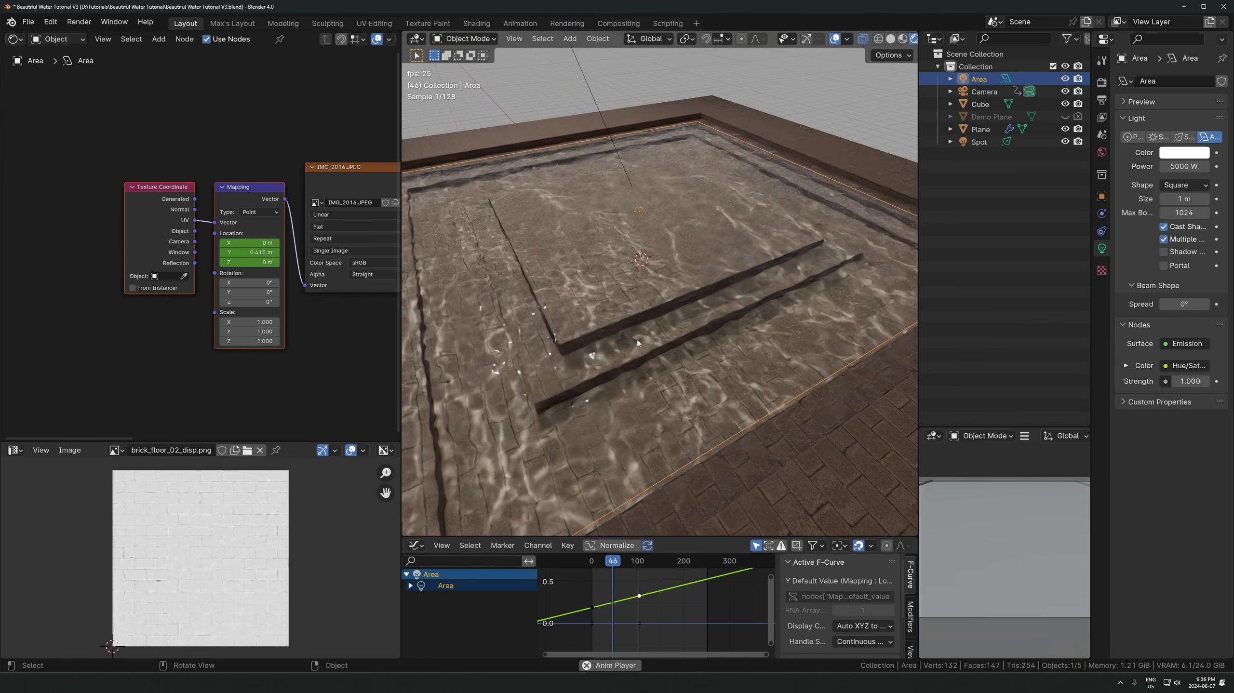
- Add a Noise Texture node below the Mapping node in the area light's node tree
left_click(328, 375)
middle_click_drag(329, 375, 257, 289)
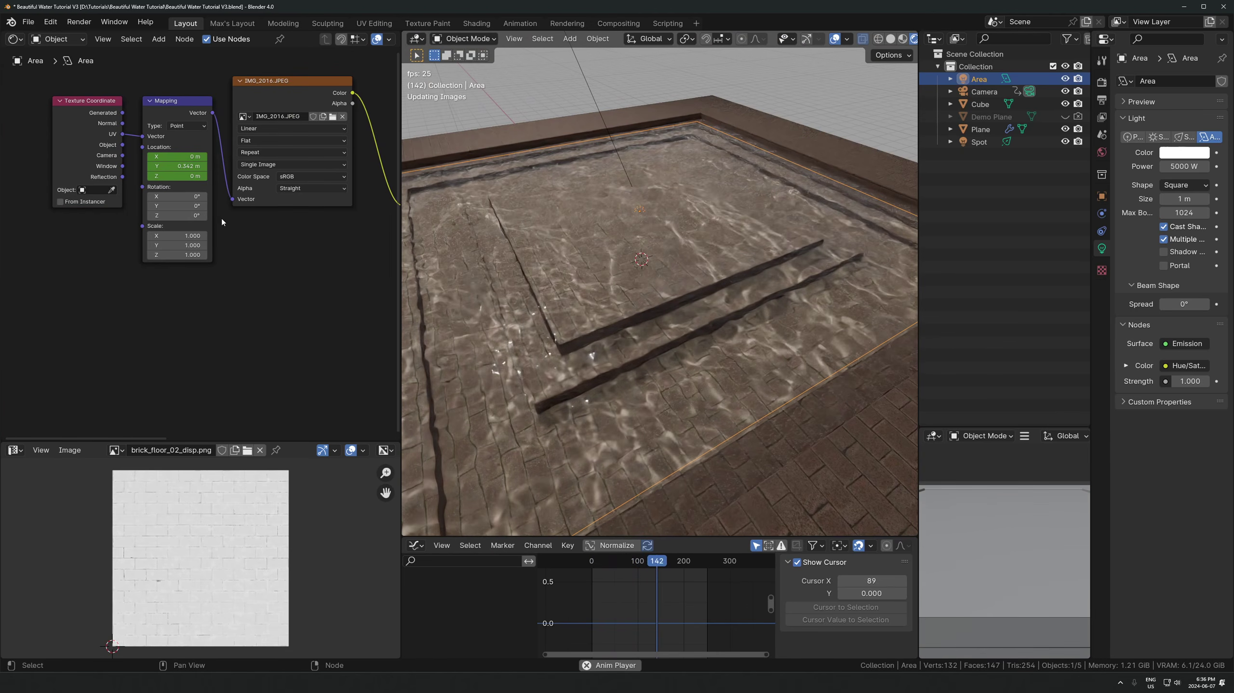
left_click(278, 101)
scroll(273, 295, "down", 1)
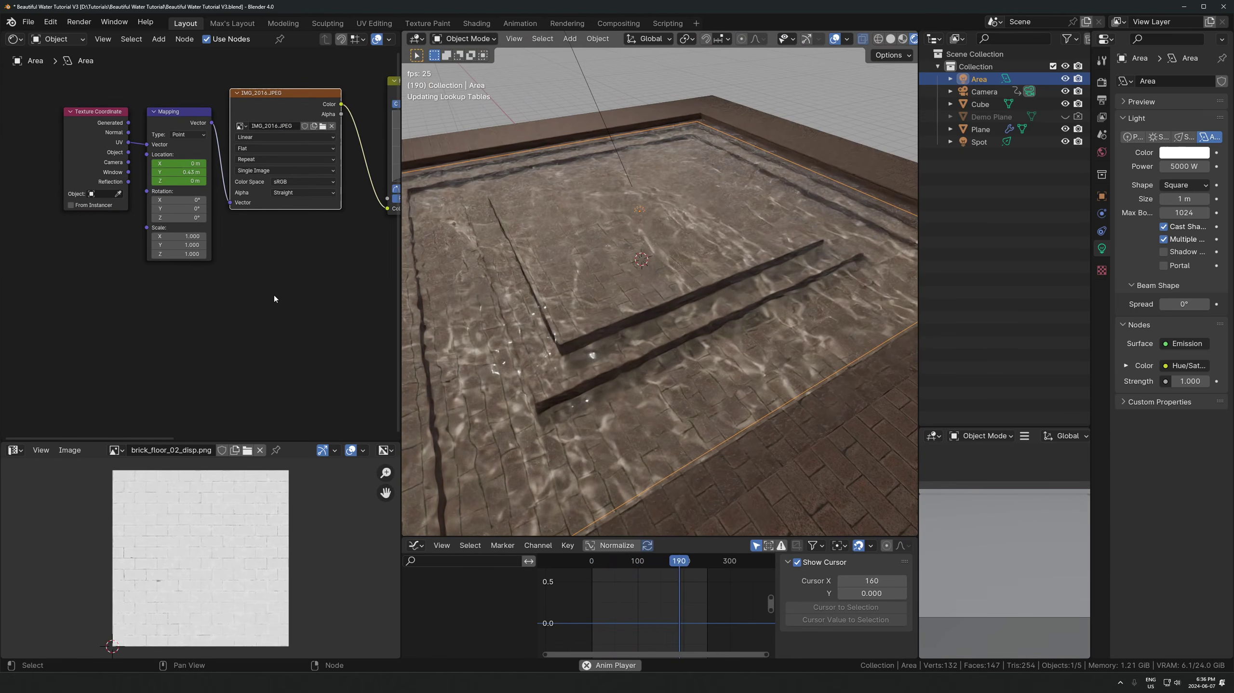
key("shift+a")
type("noise")
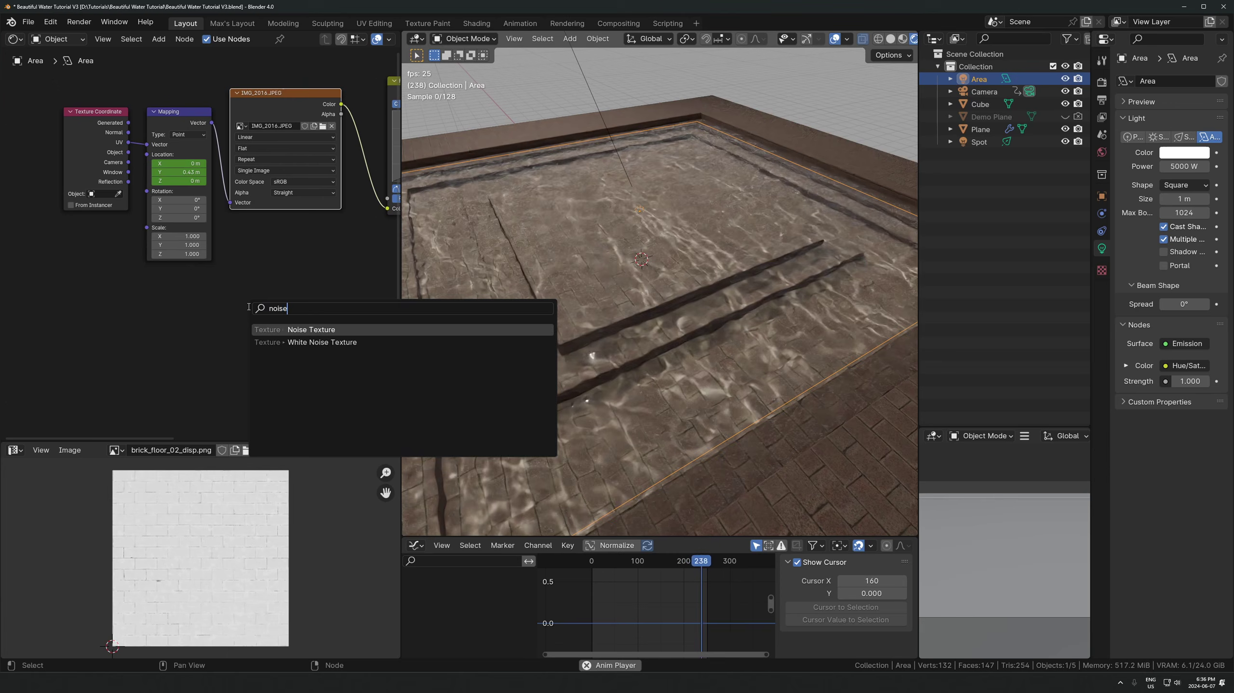
left_click(297, 331)
left_click(150, 303)
- Add a Mix node set to Vector and insert it between the Mapping and caustics Image Texture nodes
key("shift+a")
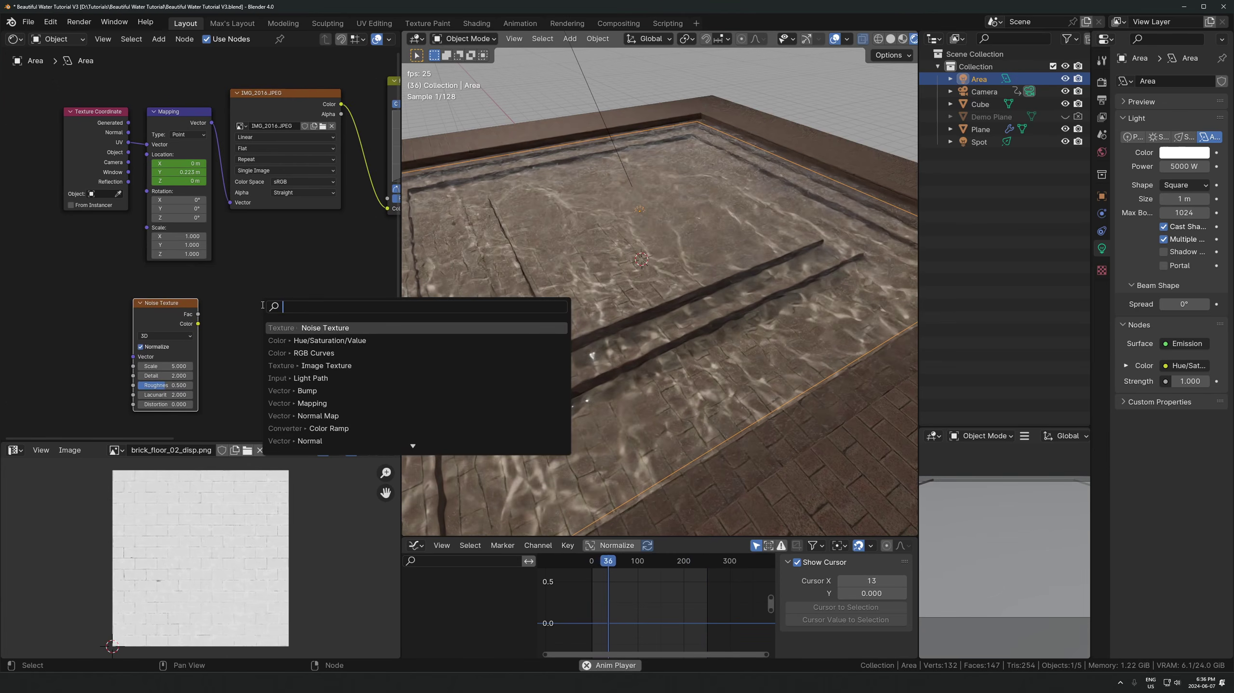
type("mix")
left_click(300, 328)
left_click(260, 271)
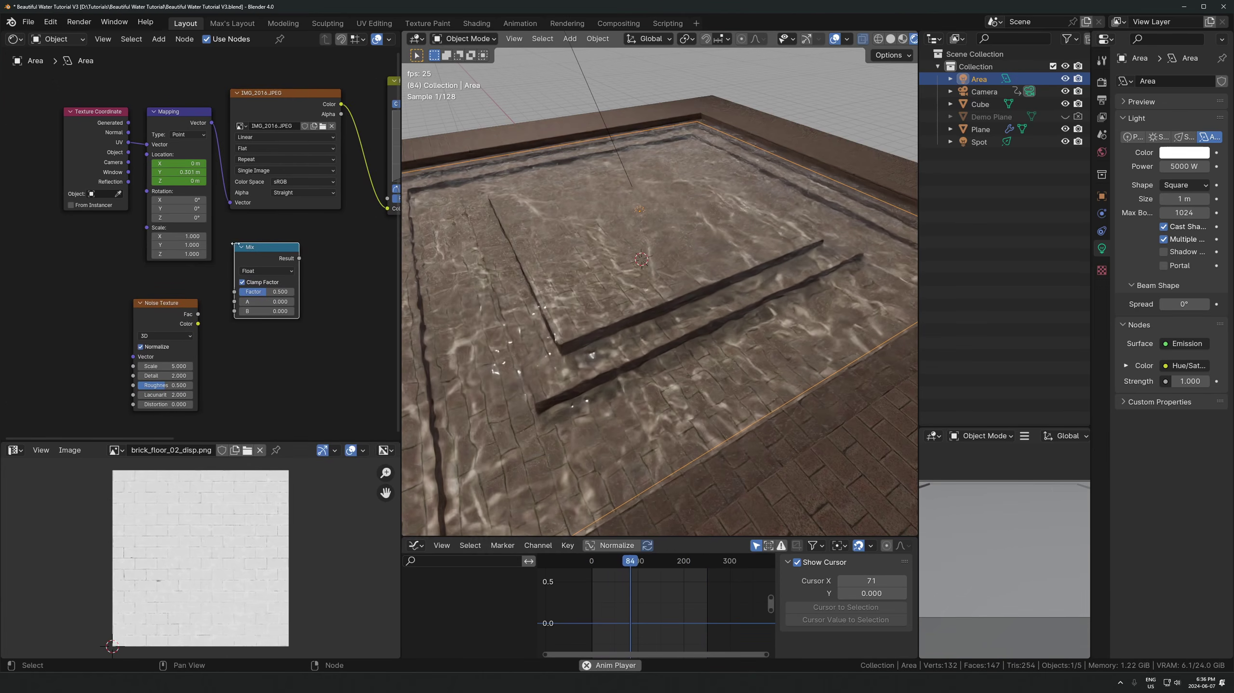
left_click(262, 270)
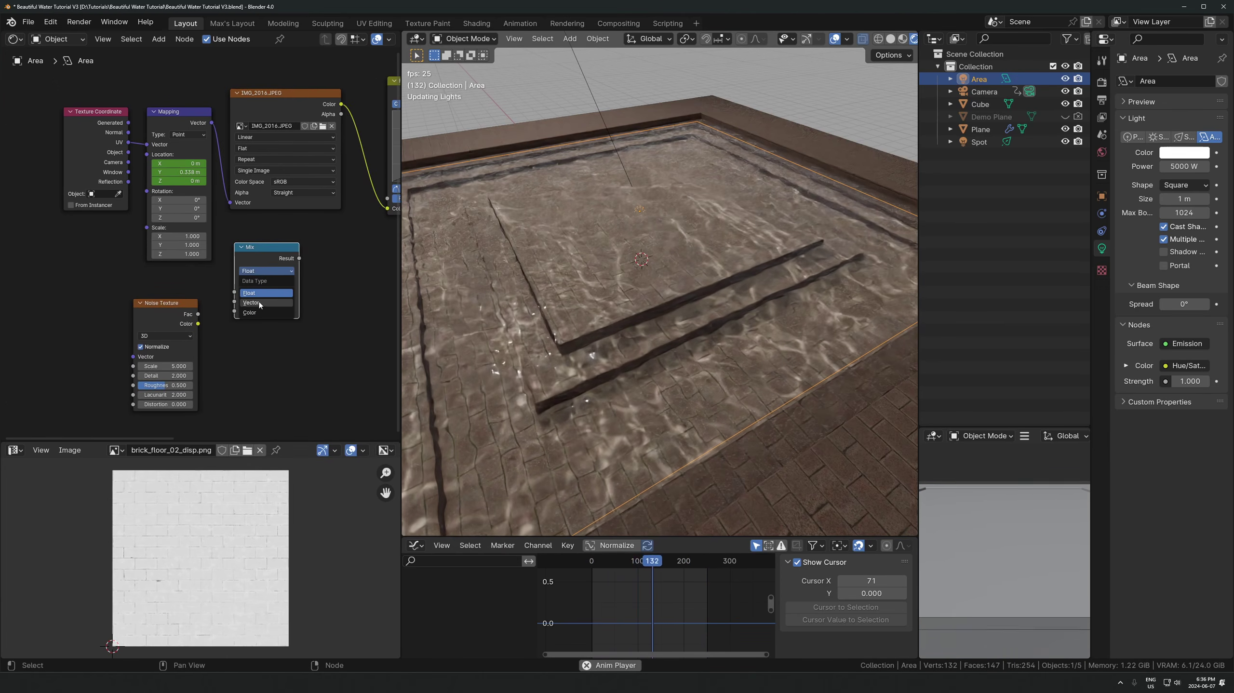
left_click(259, 301)
left_click_drag(265, 257, 280, 176)
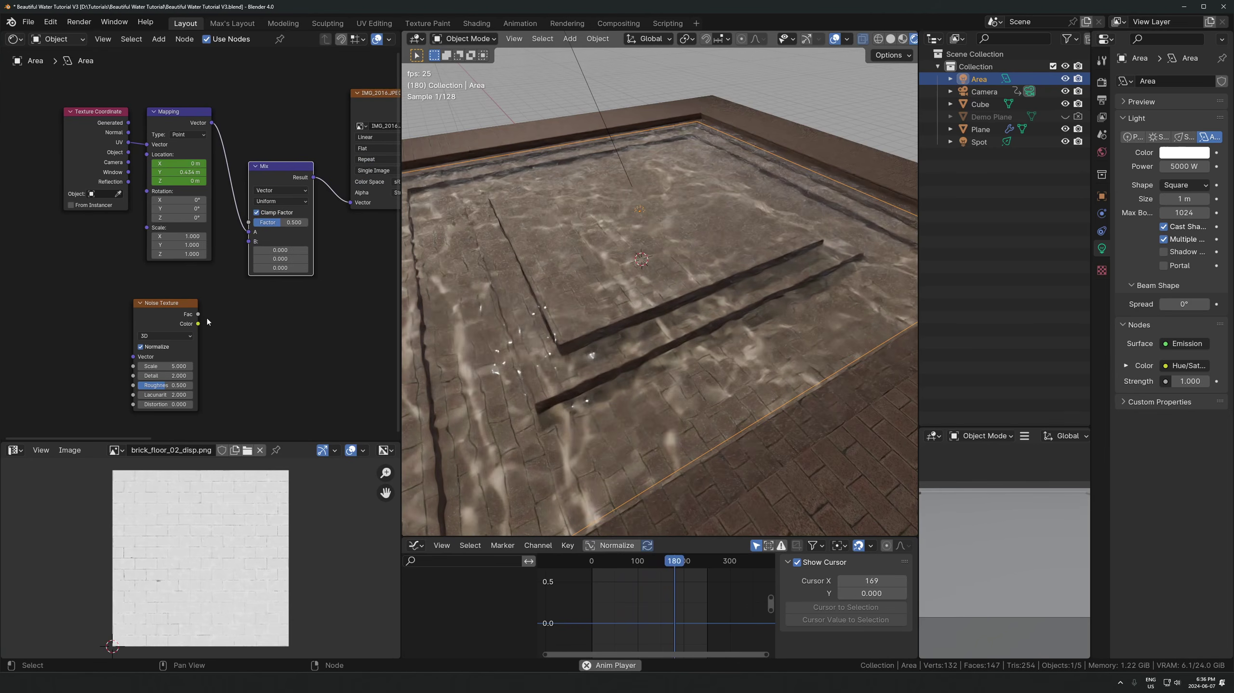
- Connect the Noise Texture's Fac output to the Mix node's B input and set the Mix factor to 0.032
left_click_drag(198, 314, 283, 222)
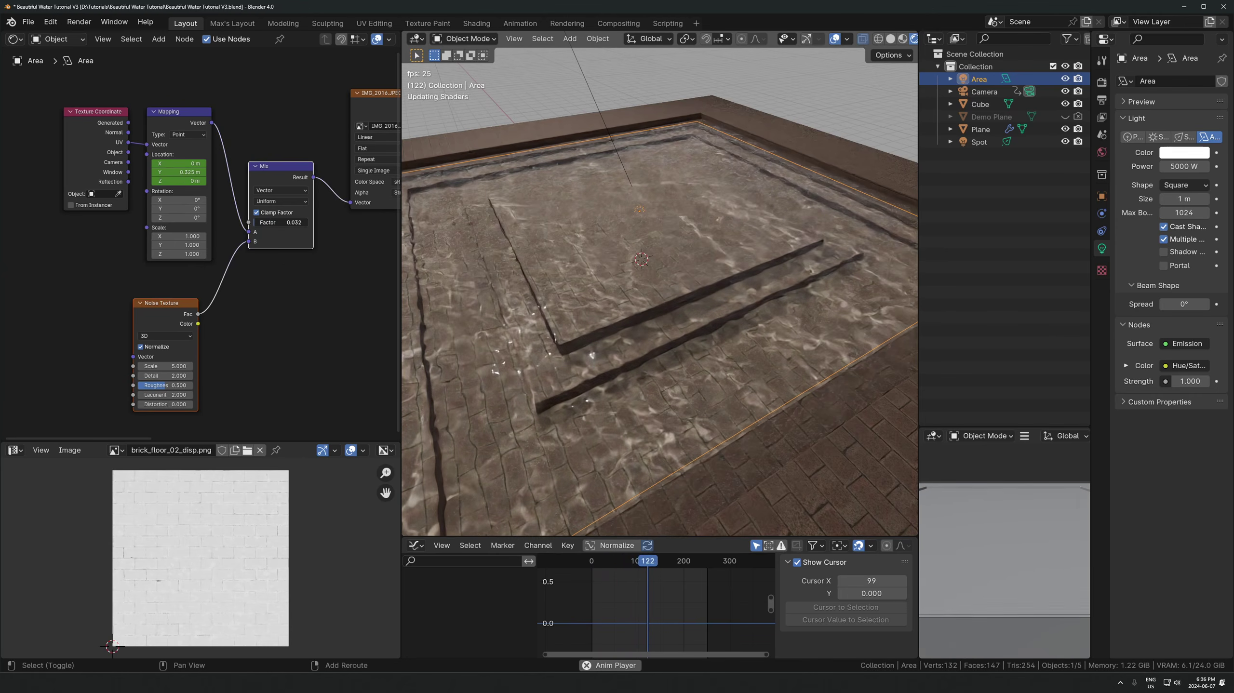
middle_click_drag(655, 312, 656, 333)
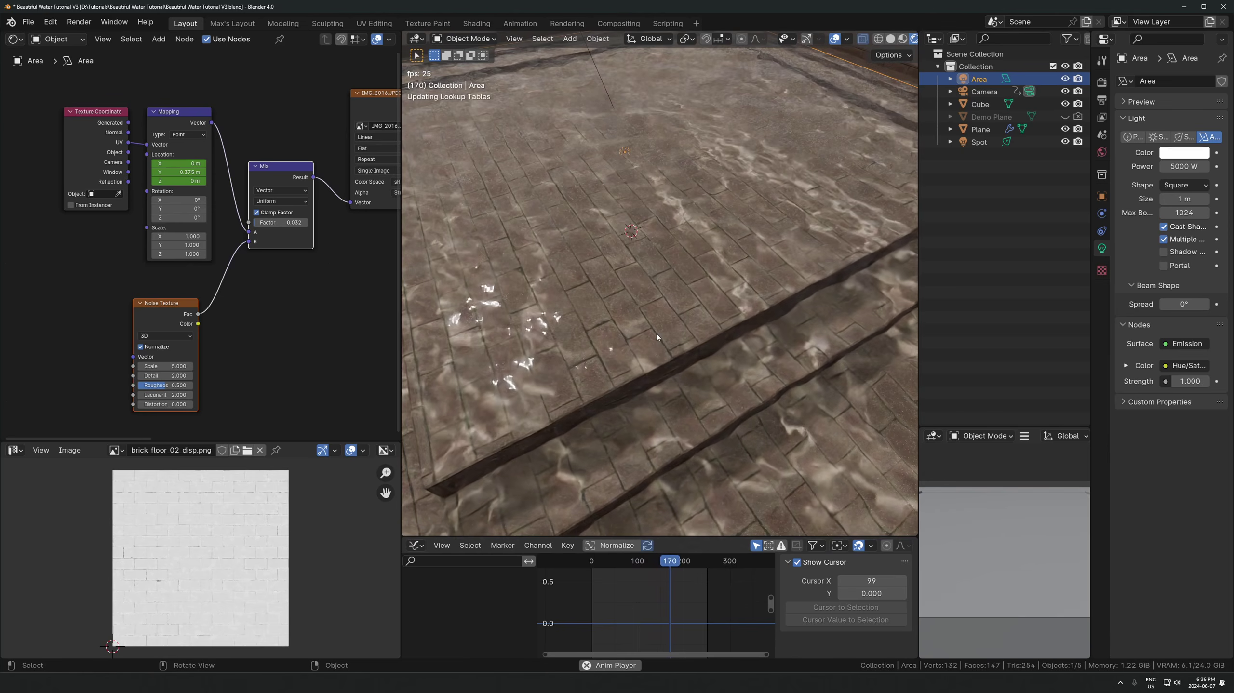
key("space")
scroll(652, 276, "down", 3)
- Hide the water cube, reselect the area light and play the animation to inspect the distorted caustics directly on the bricks
left_click(645, 229)
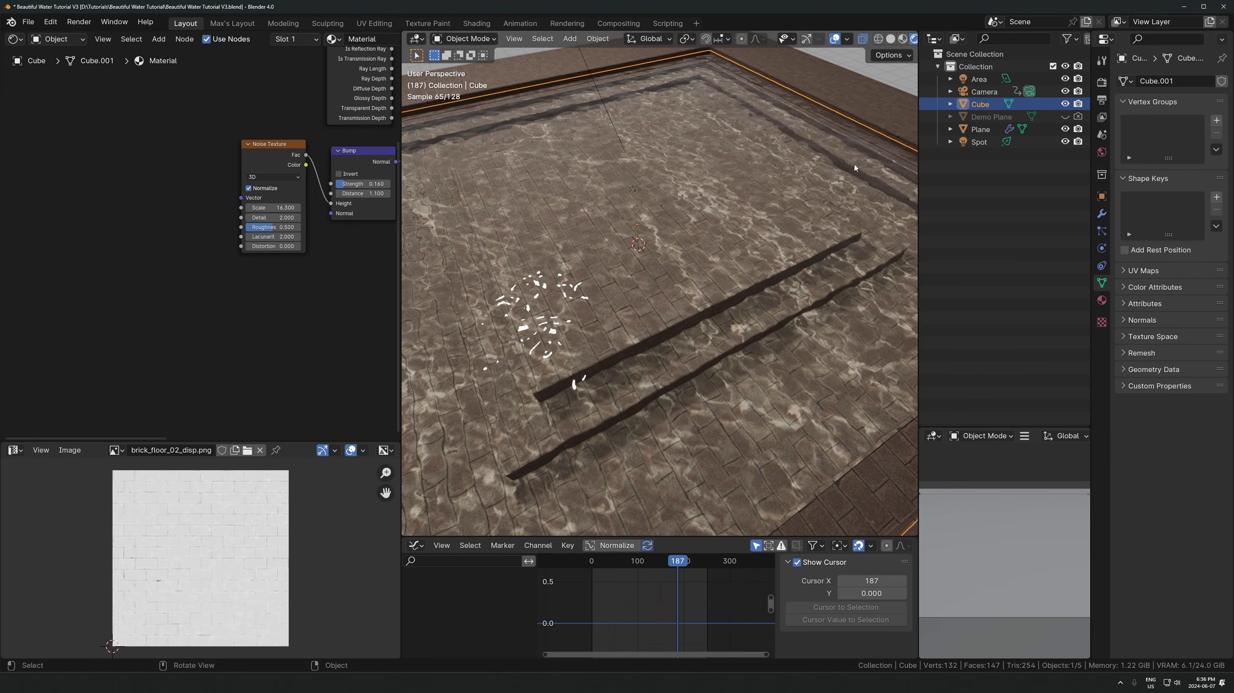
left_click(1065, 104)
left_click(638, 193)
scroll(712, 368, "up", 3)
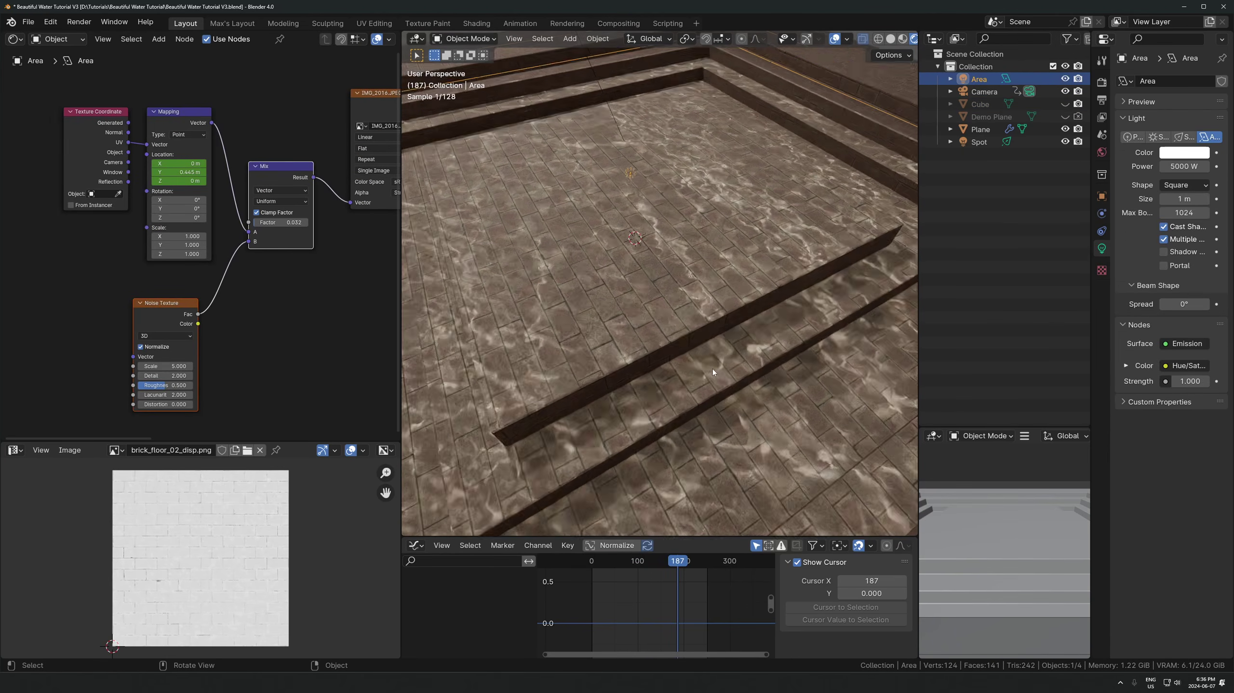
key("space")
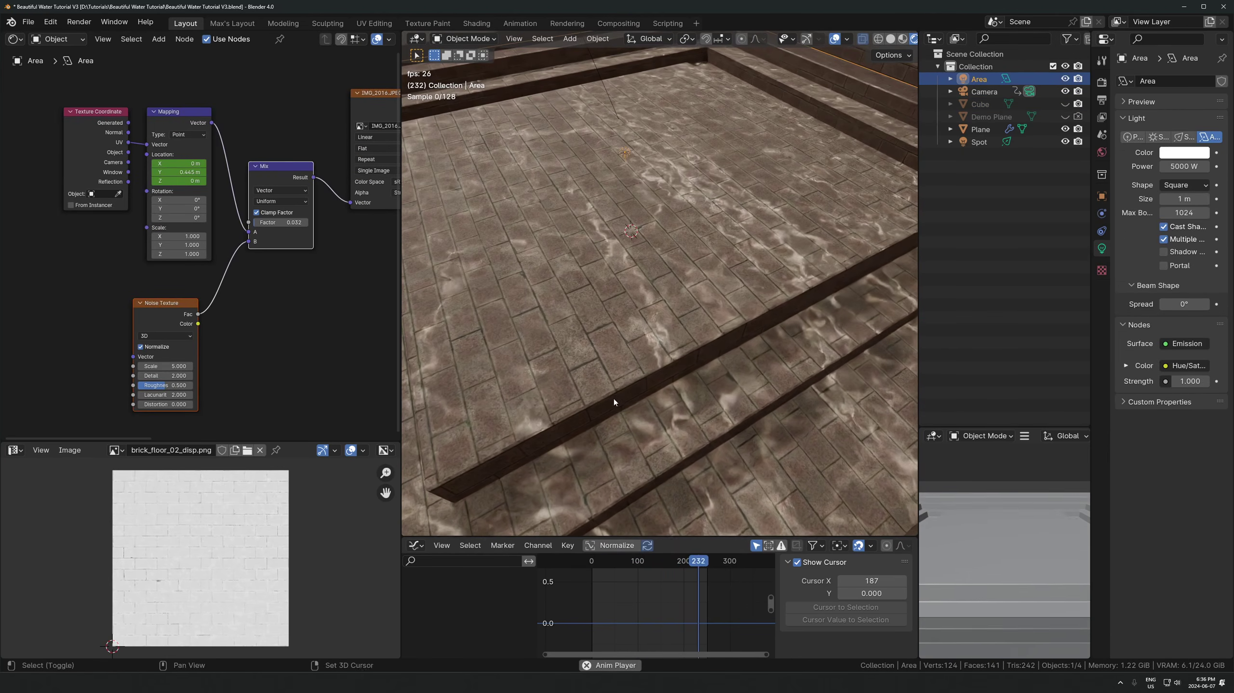
middle_click_drag(613, 399, 655, 357, "shift")
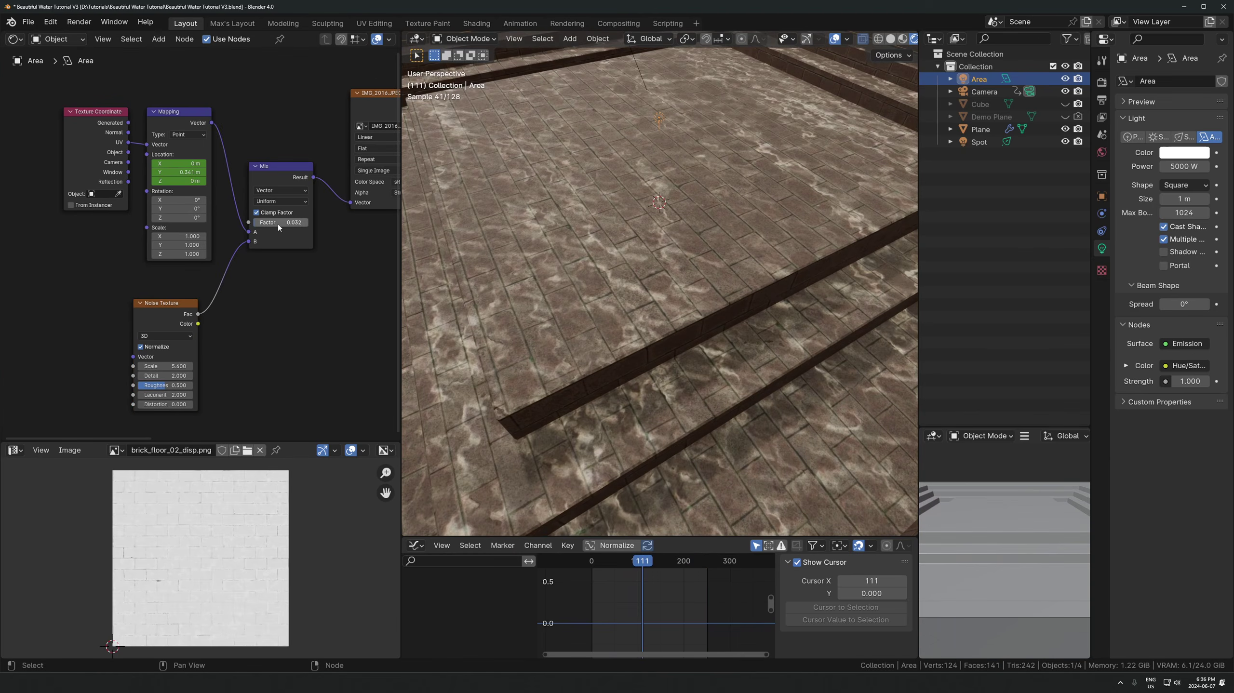
- Raise the Mix factor to 0.530 to exaggerate the noise distortion, and make the water cube visible again
left_click_drag(277, 224, 305, 224)
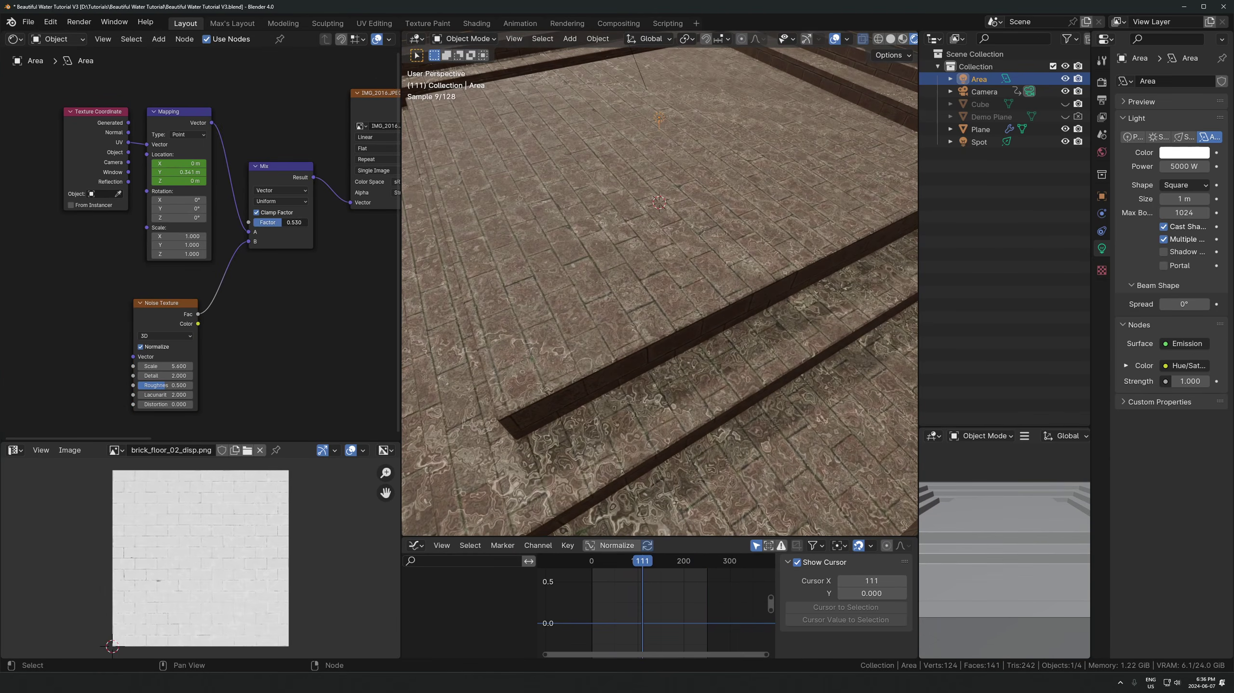
scroll(698, 298, "up", 3)
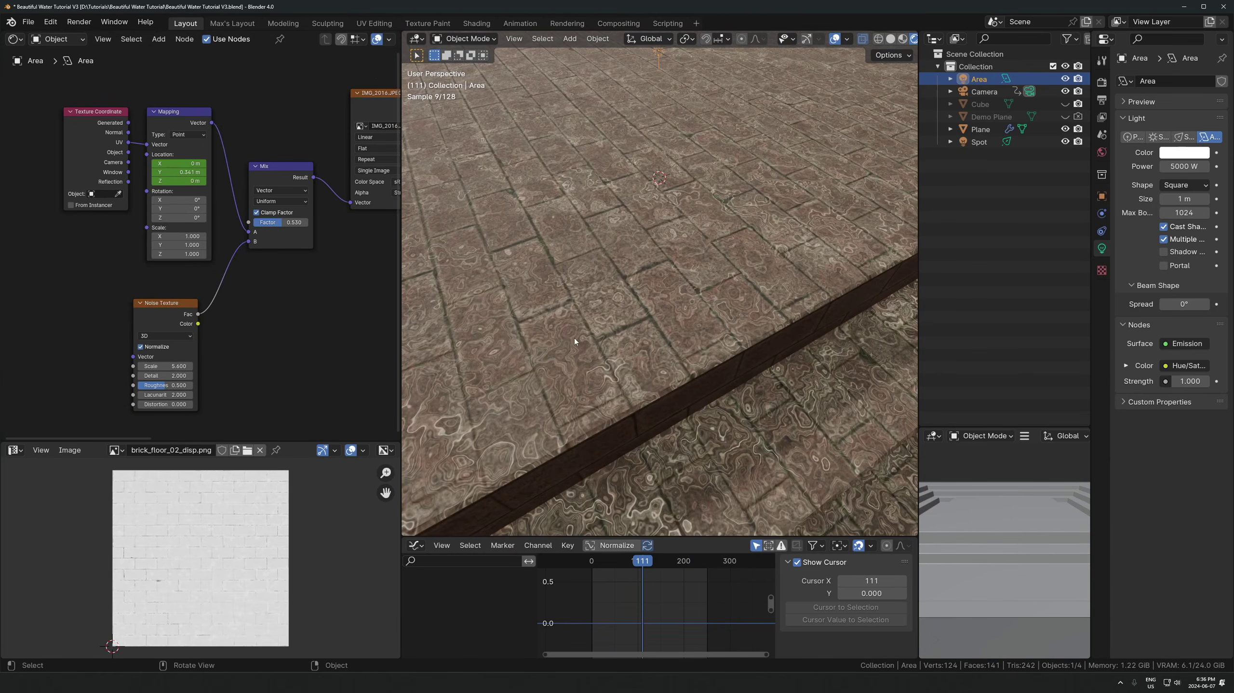
scroll(491, 288, "down", 5)
left_click(1065, 105)
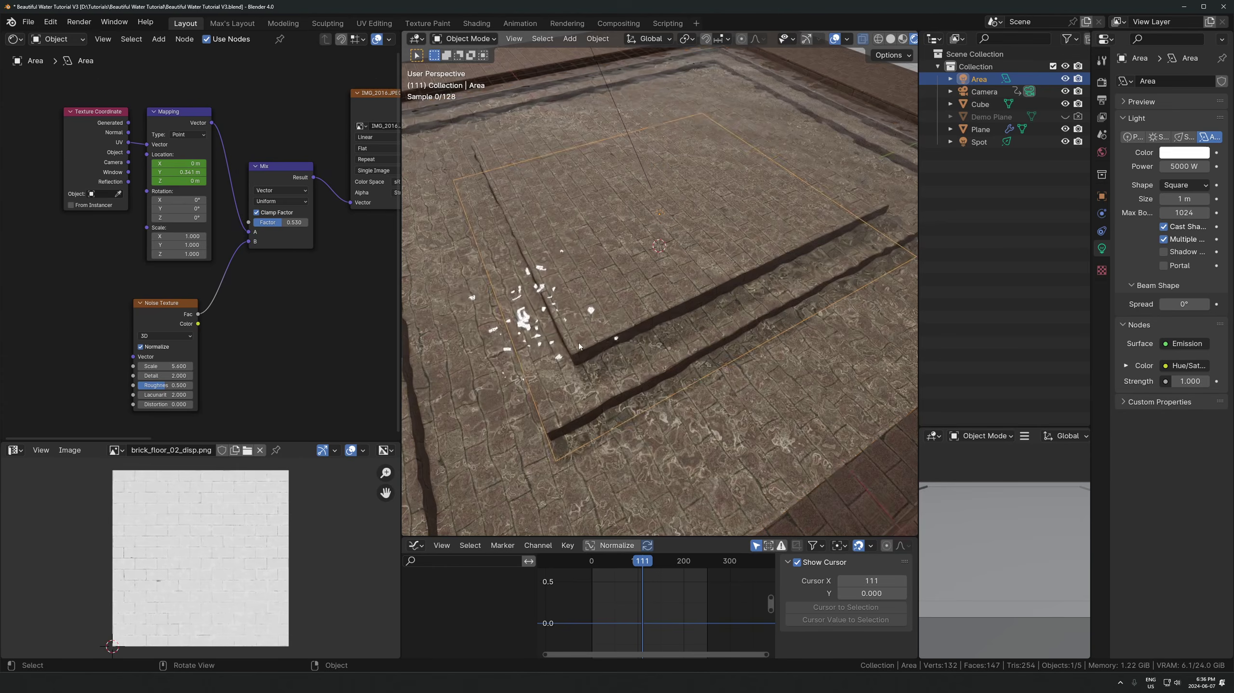
- Hide the camera, make the Demo Plane visible, and select and frame it in the viewport
left_click(1066, 117)
left_click(1066, 117)
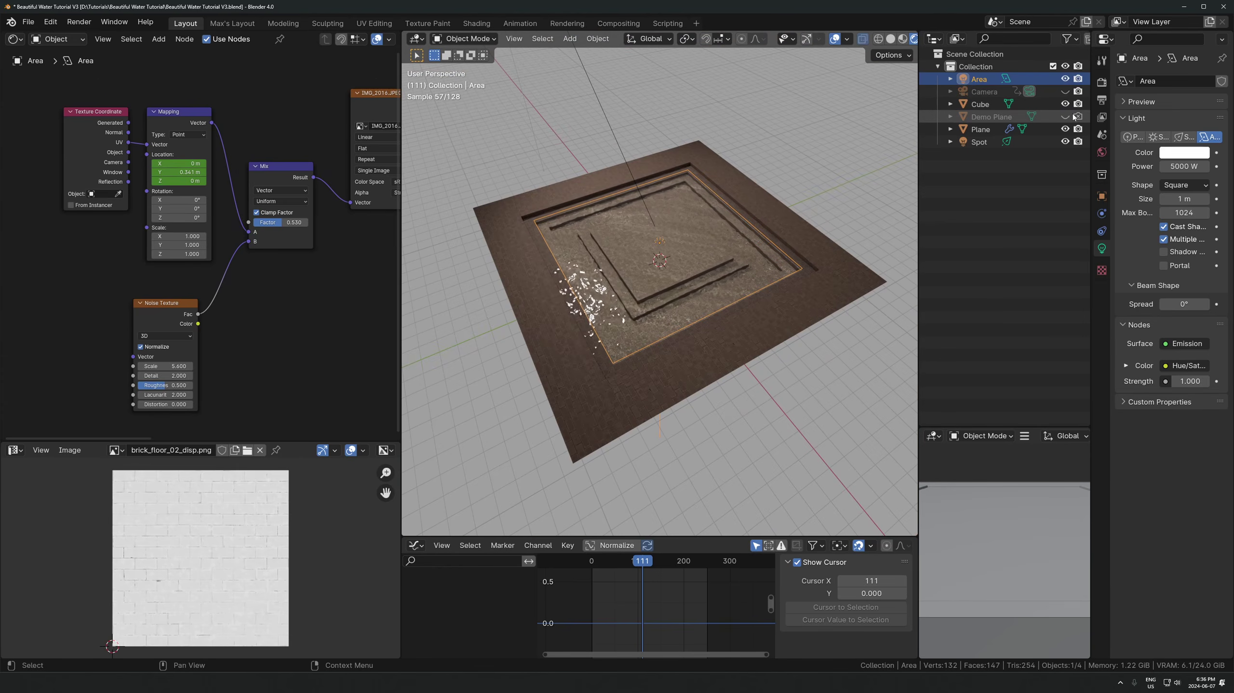
left_click(1066, 117)
scroll(674, 422, "down", 2)
left_click(782, 427)
key("KP_Decimal")
middle_click_drag(654, 408, 728, 407)
- Move the Mix node slightly down in the Demo Plane's material and set its factor to 0.957
mouse_move(286, 264)
left_mouse_down()
mouse_move(272, 264)
mouse_move(309, 269)
left_mouse_up()
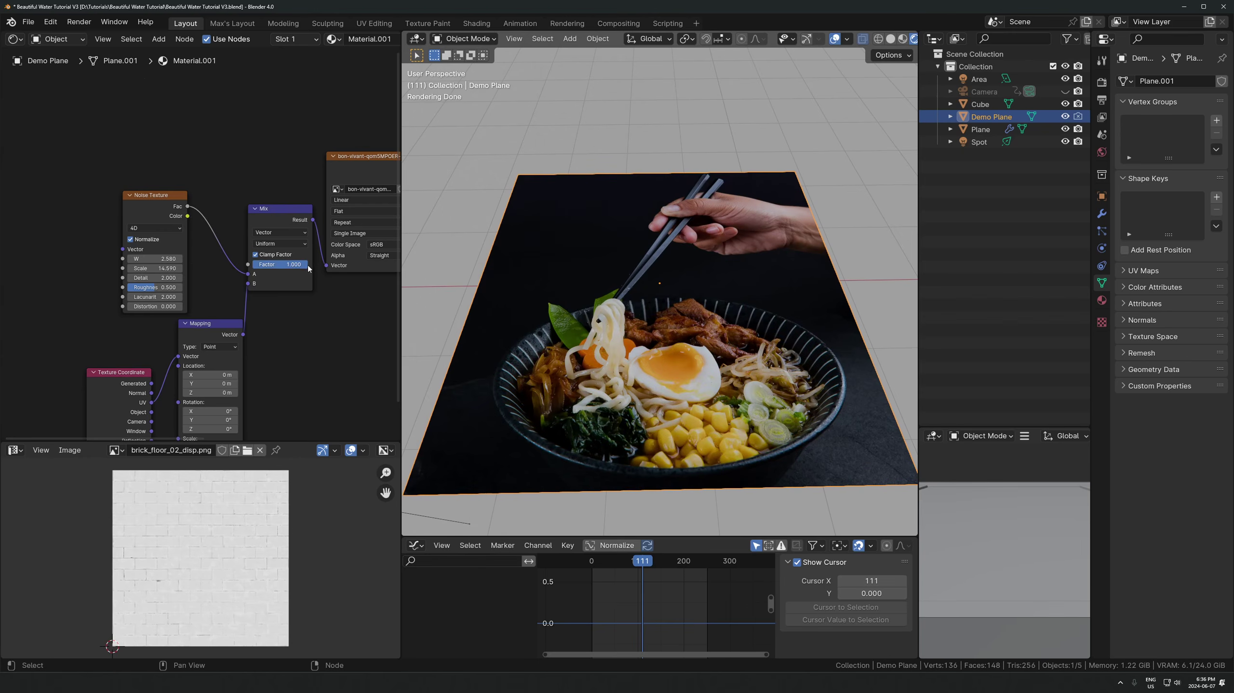
middle_click_drag(287, 380, 230, 378)
left_click_drag(223, 208, 220, 228)
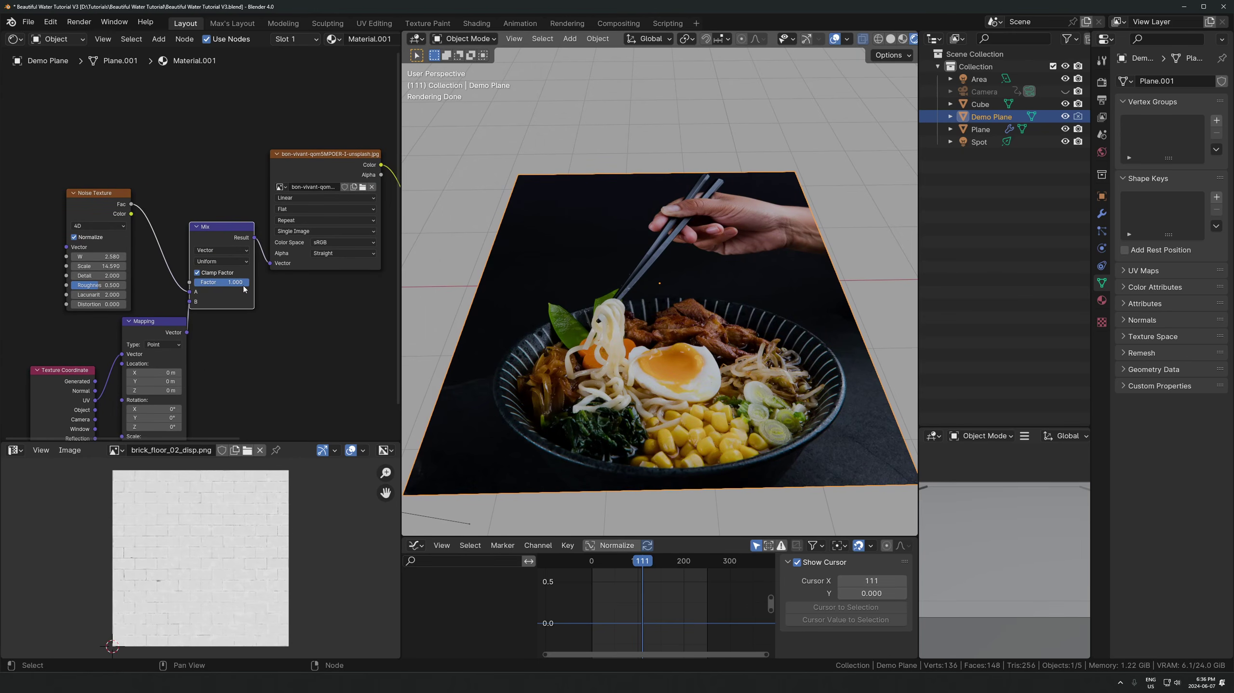
mouse_move(243, 283)
left_mouse_down()
mouse_move(227, 283)
mouse_move(249, 286)
mouse_move(262, 304)
mouse_move(252, 304)
left_mouse_up()
scroll(249, 286, "up", 2)
scroll(475, 389, "down", 2)
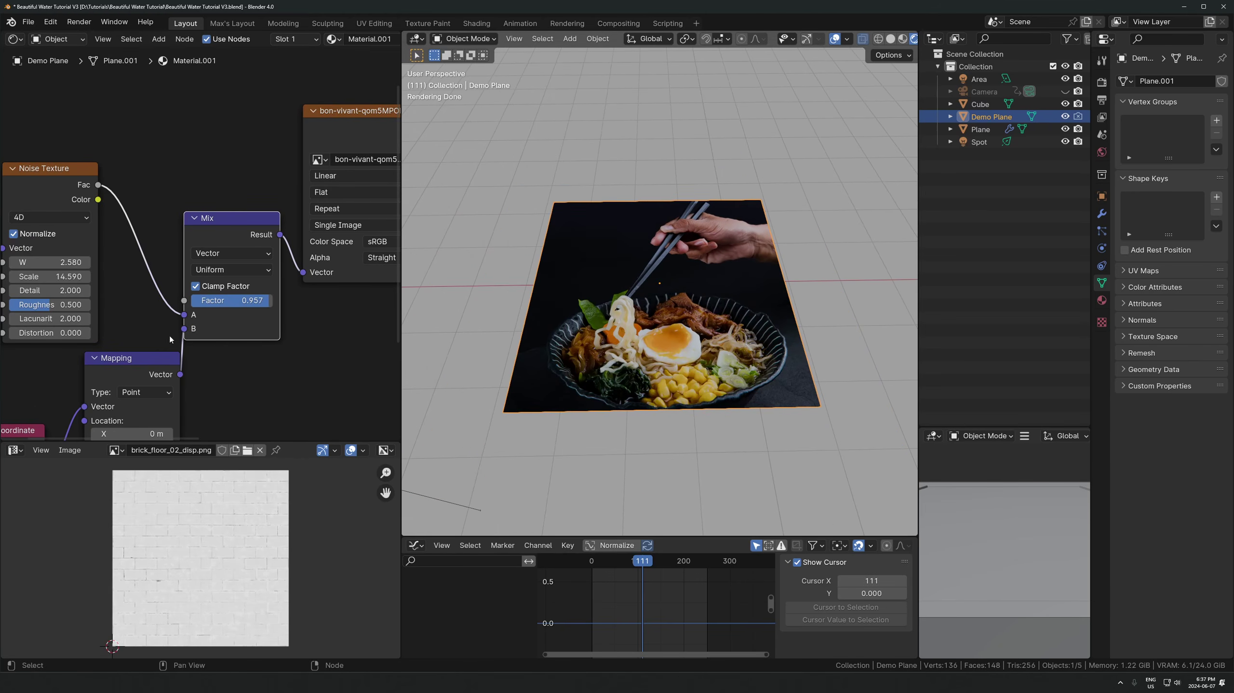
- Hide the Demo Plane, make the camera visible again, and select the area light above the pool
scroll(204, 233, "down", 2)
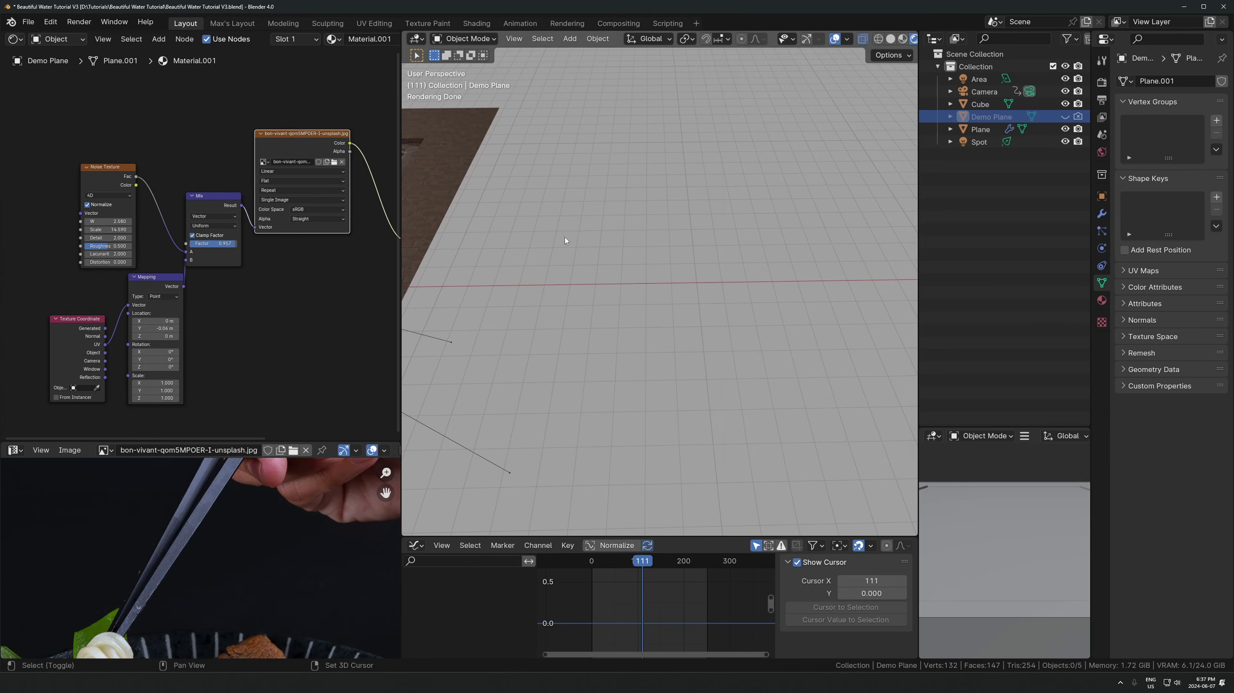
scroll(489, 256, "down", 3)
scroll(601, 287, "up", 5)
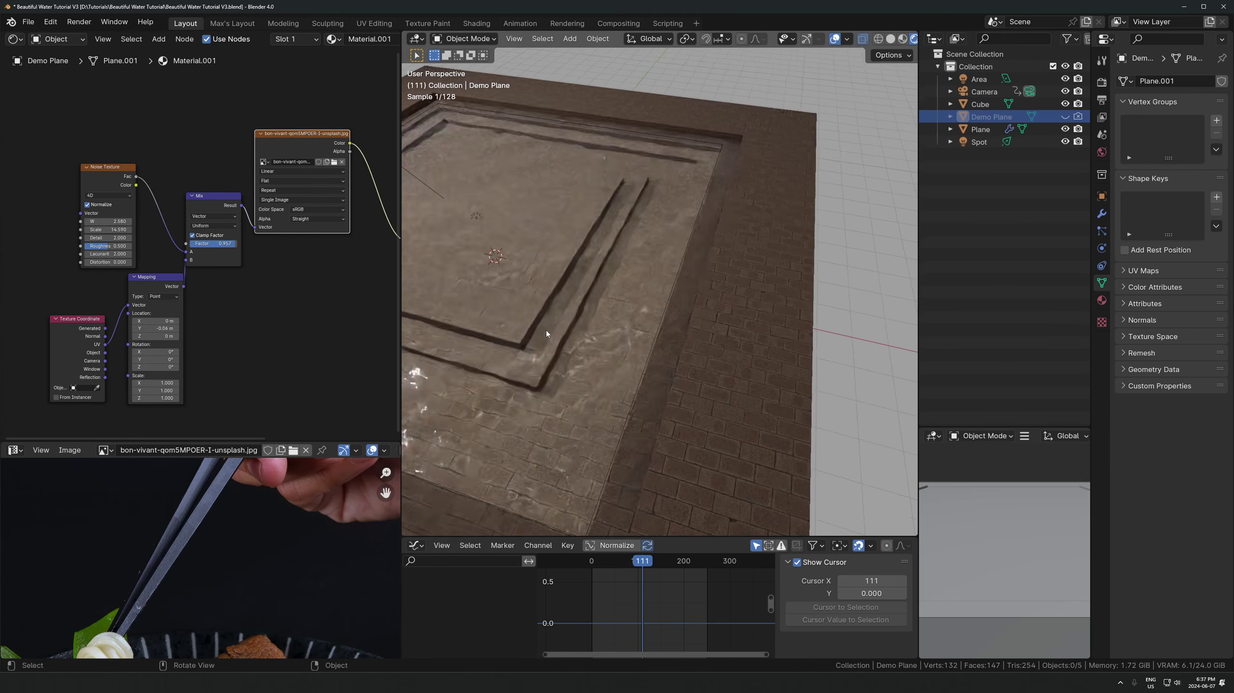
left_click(629, 218)
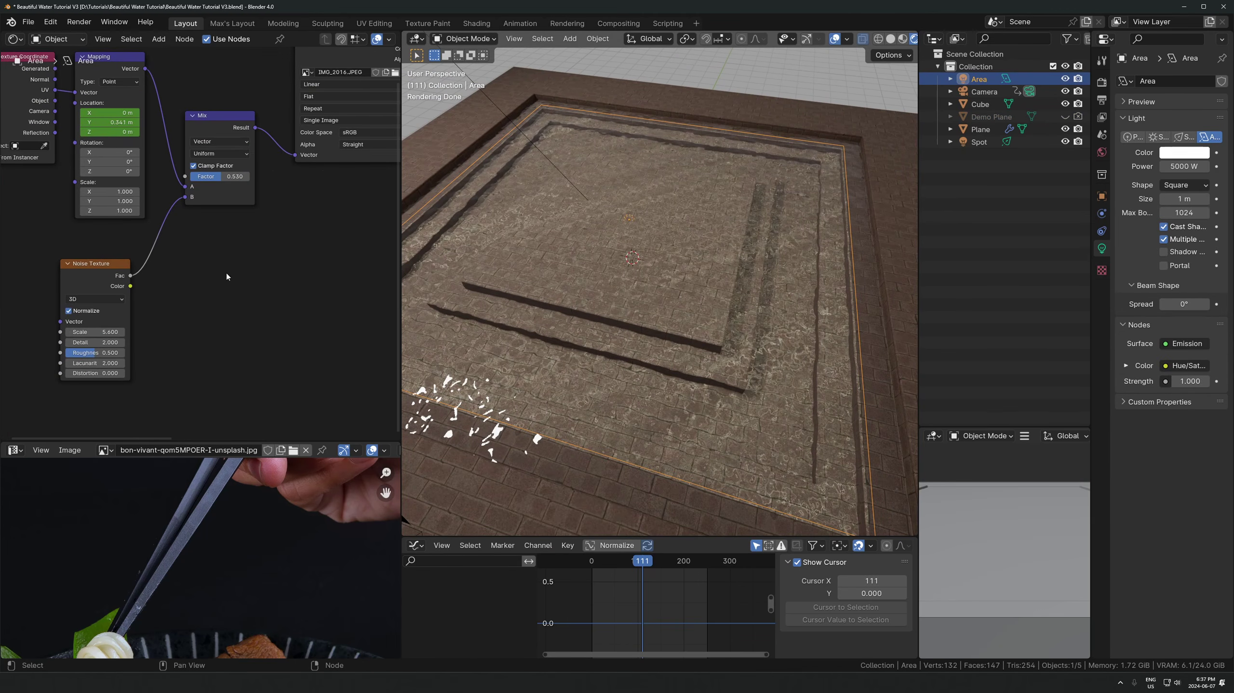
- Lower the Mix factor in the area light's nodes to 0.030, checking the caustics with the animation playing
left_click_drag(220, 176, 197, 196)
scroll(245, 177, "up", 2)
middle_click_drag(653, 375, 609, 373)
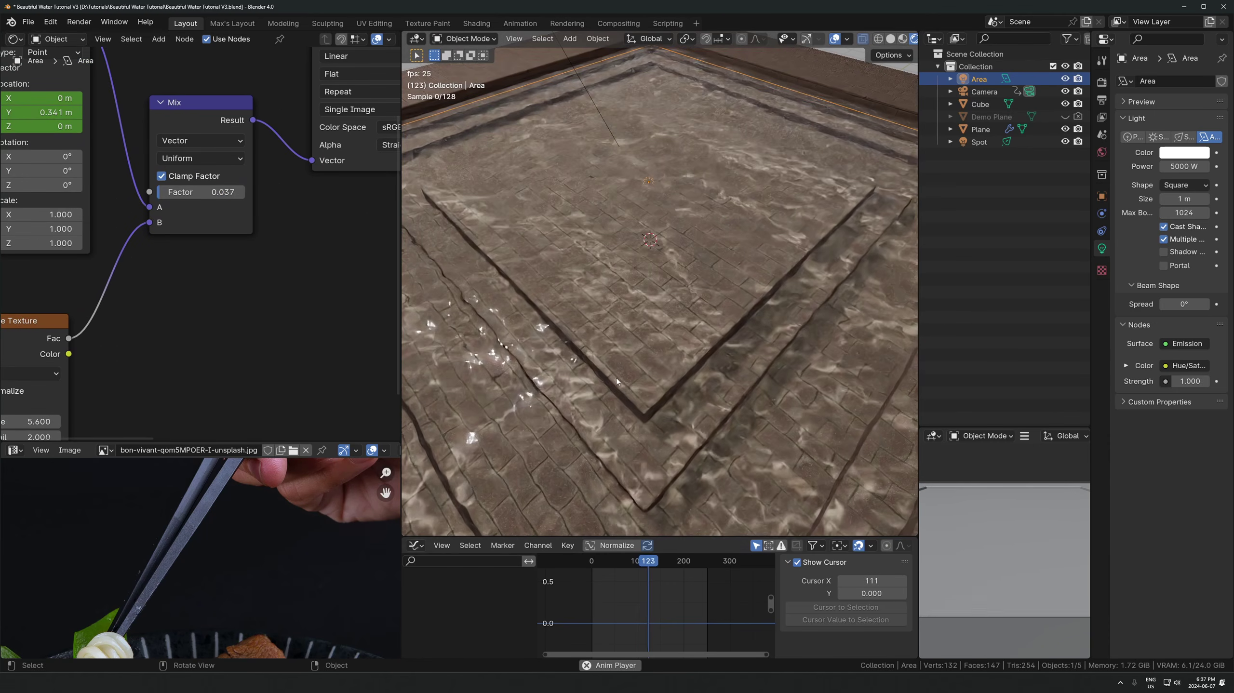
left_click_drag(187, 193, 181, 192, "shift")
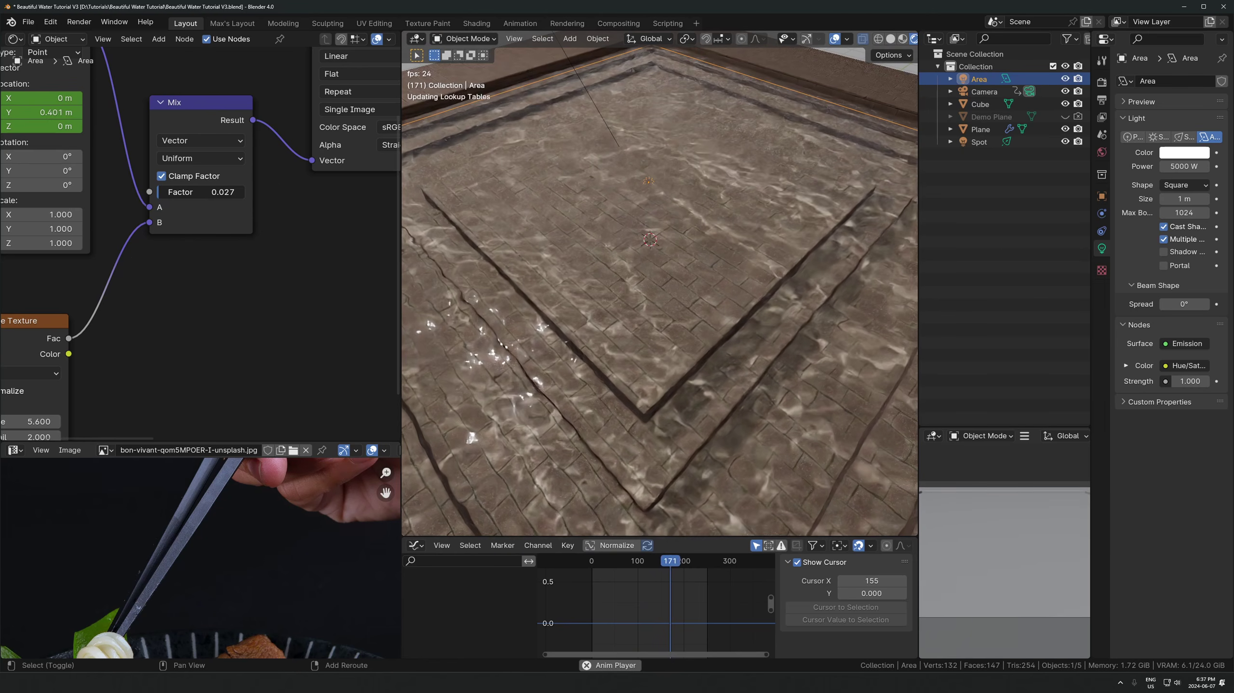
key("space")
- Switch the area light's Noise Texture to 4D and set its W value to 0.4
middle_click_drag(9, 425, 91, 323)
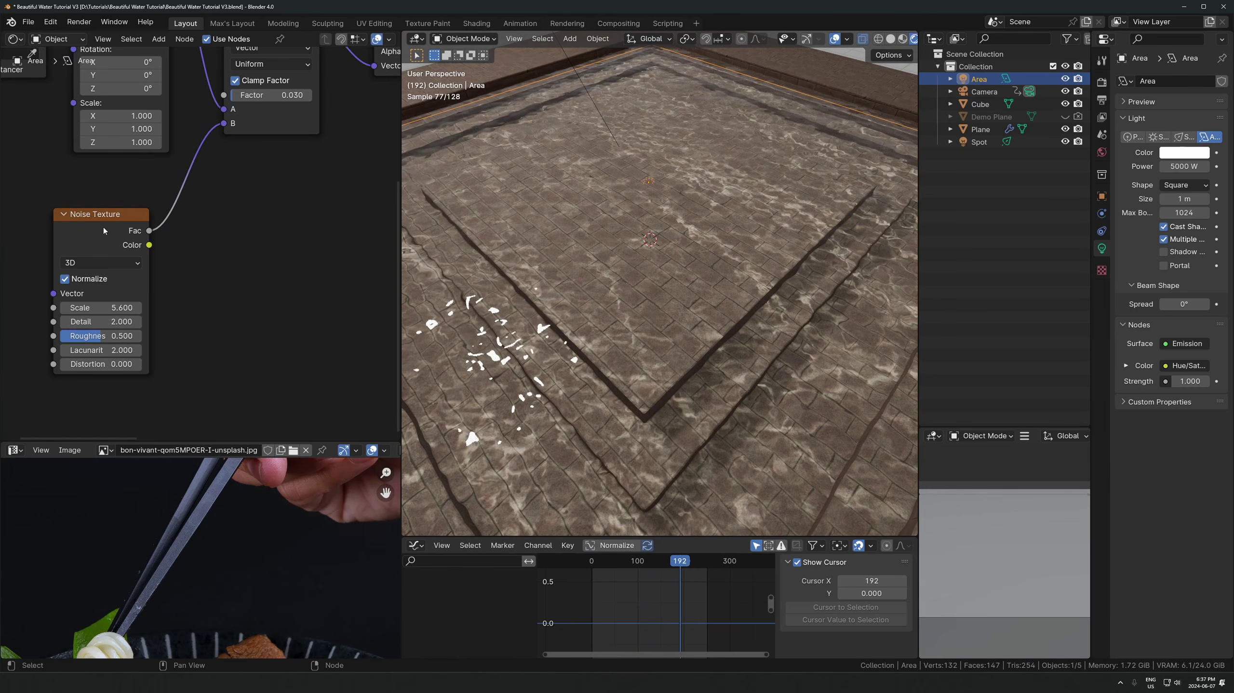
middle_click_drag(12, 360, 170, 263)
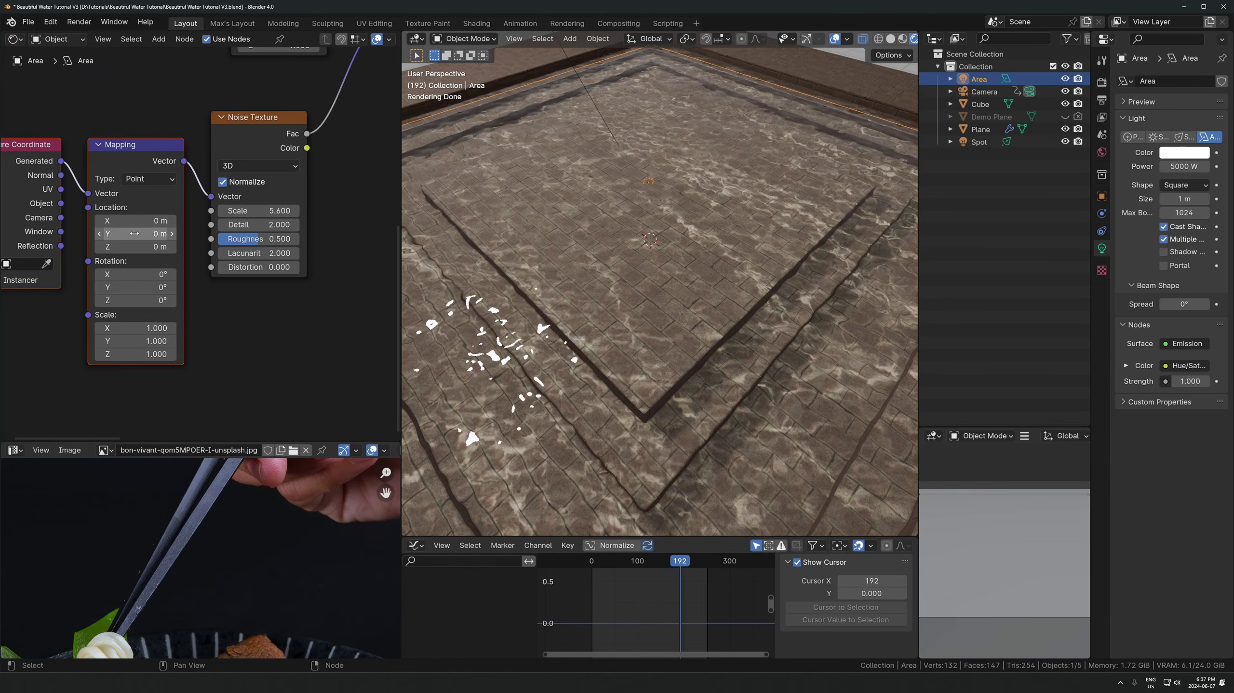
key("x")
left_click(258, 165)
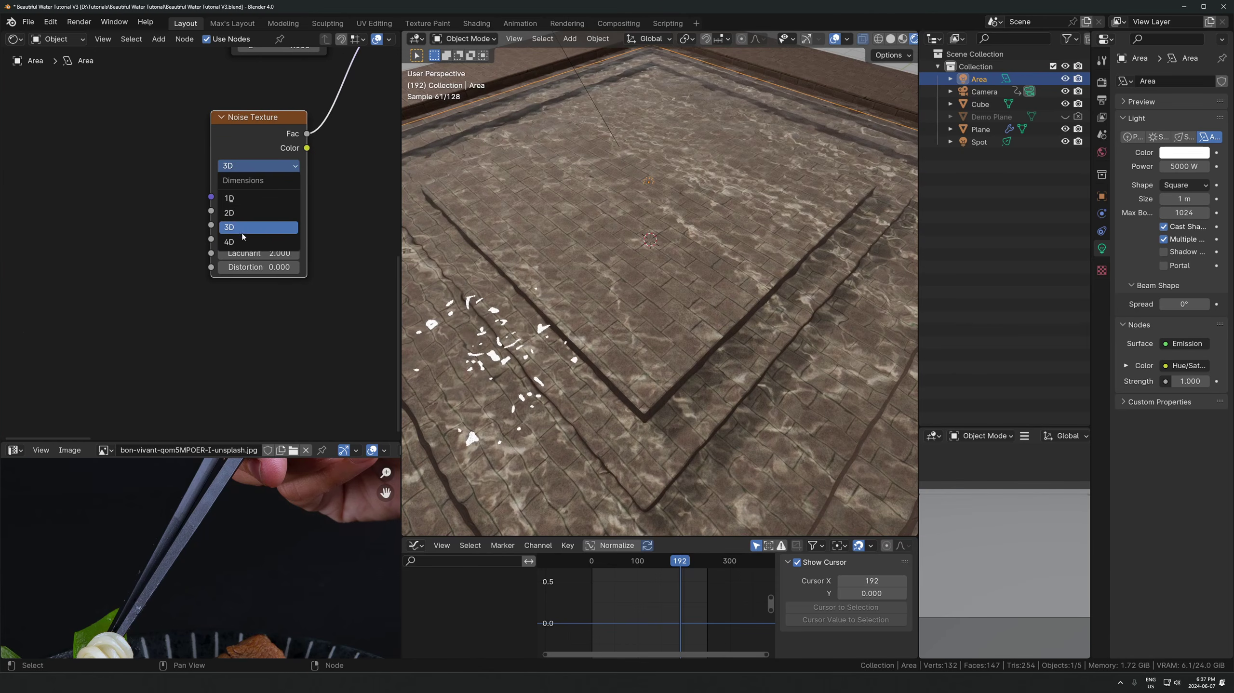
left_click(257, 240)
left_click(259, 210)
type("0.4")
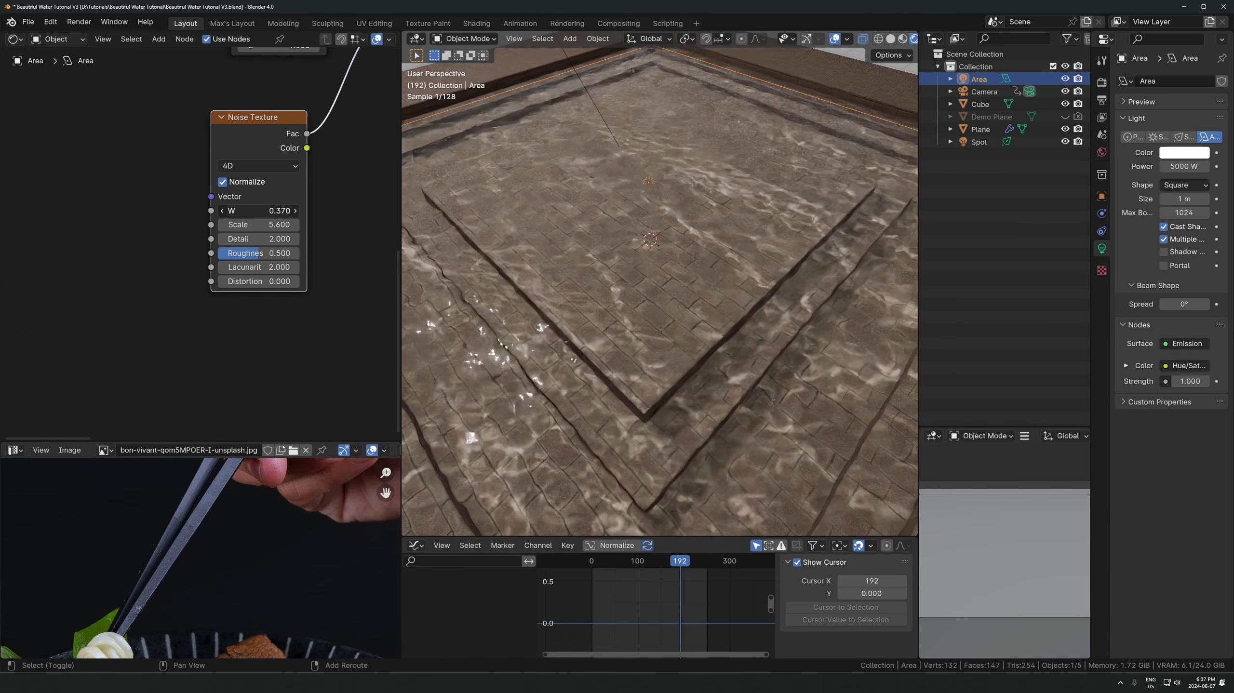
key("Return")
- Keyframe the Noise Texture's W at 0.400 on frame 142 and at 0.560 on frame 196
left_click_drag(681, 575, 658, 565)
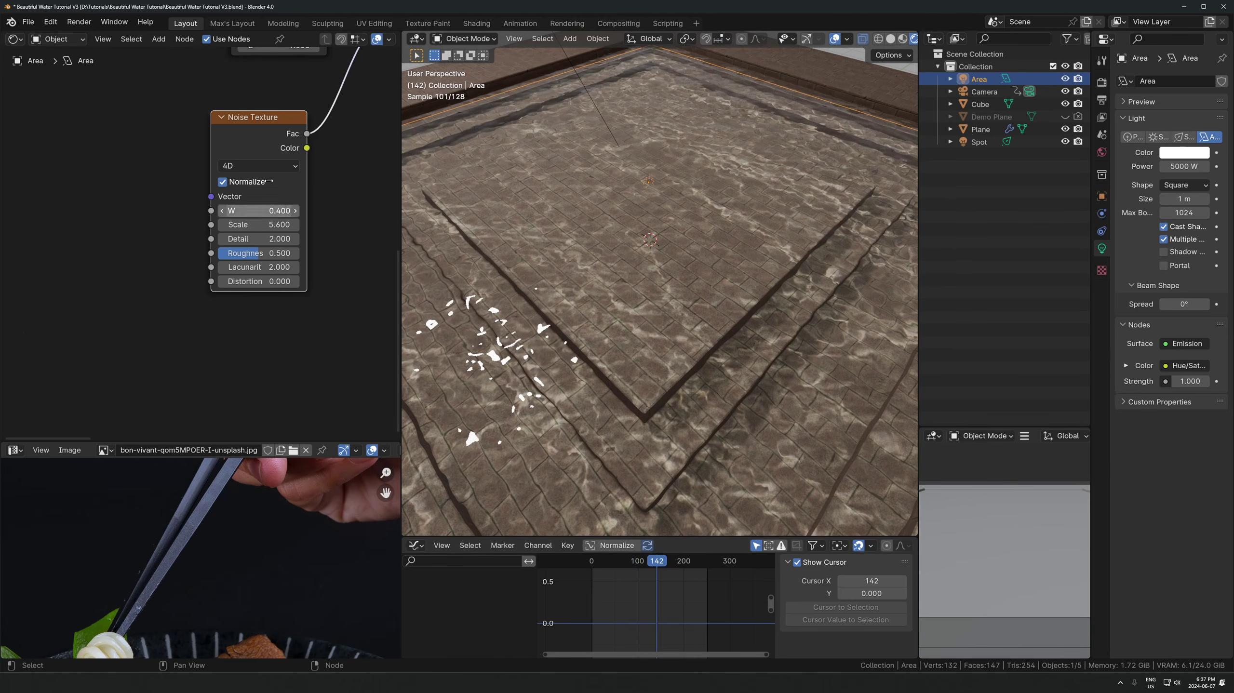
key("i")
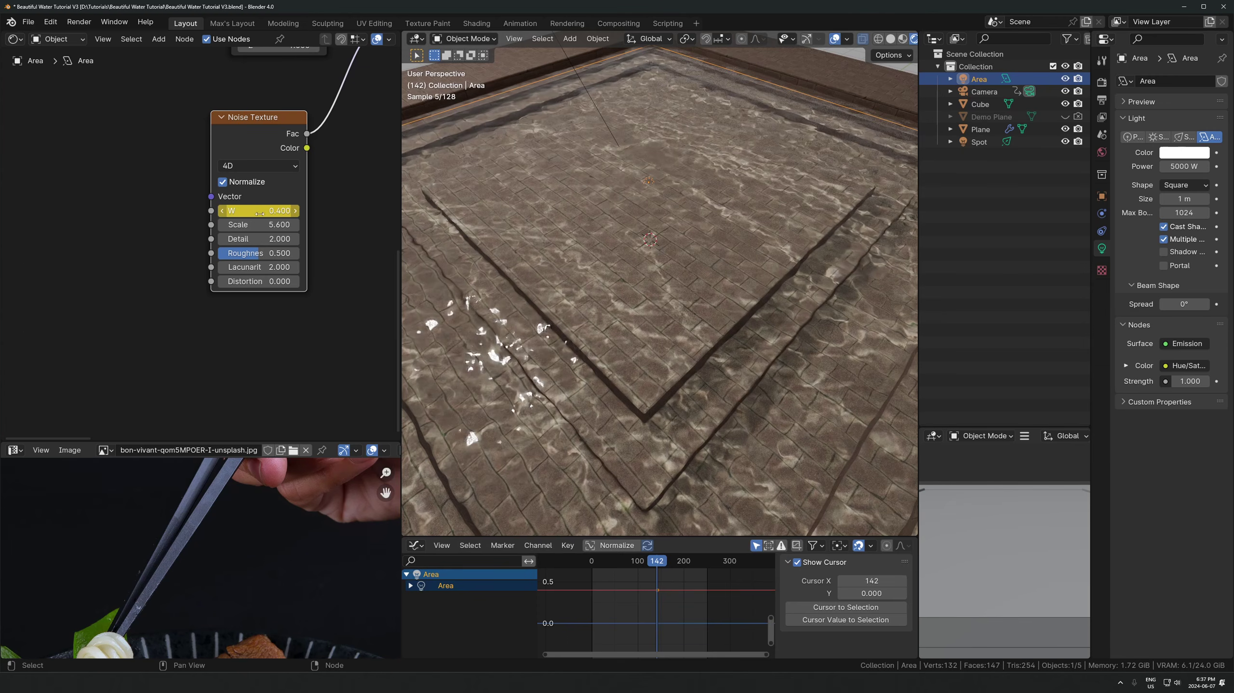
left_click_drag(663, 561, 683, 565)
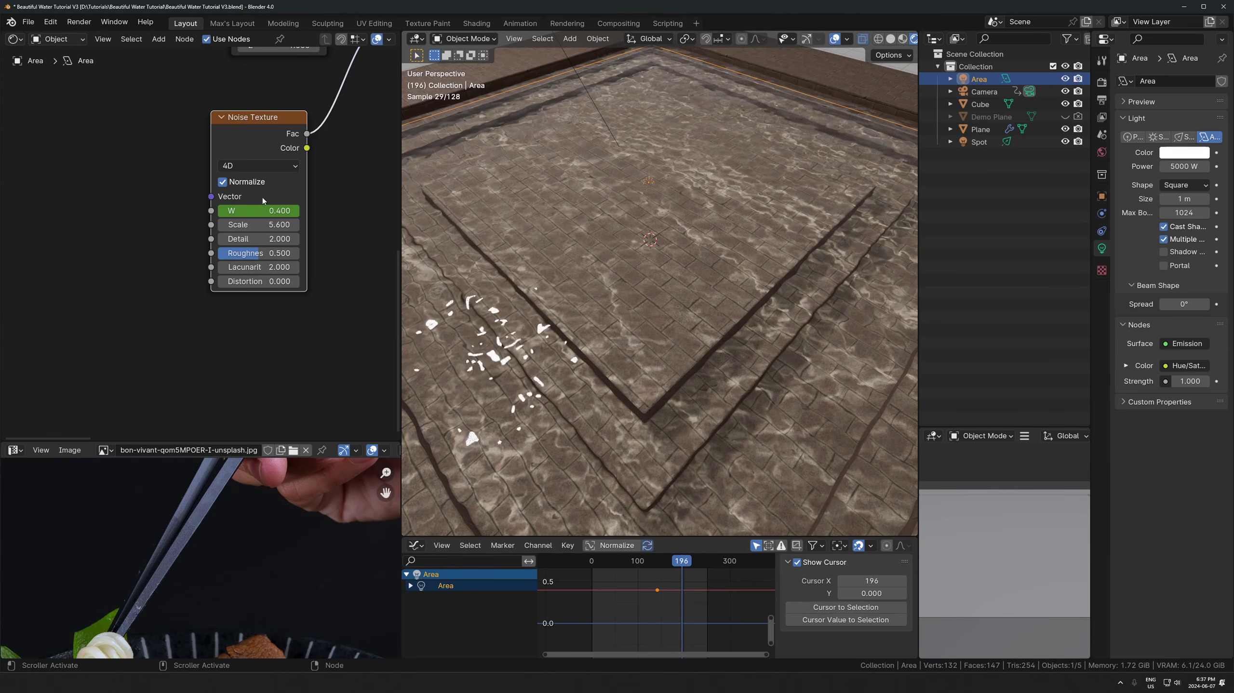
left_click_drag(259, 210, 272, 211)
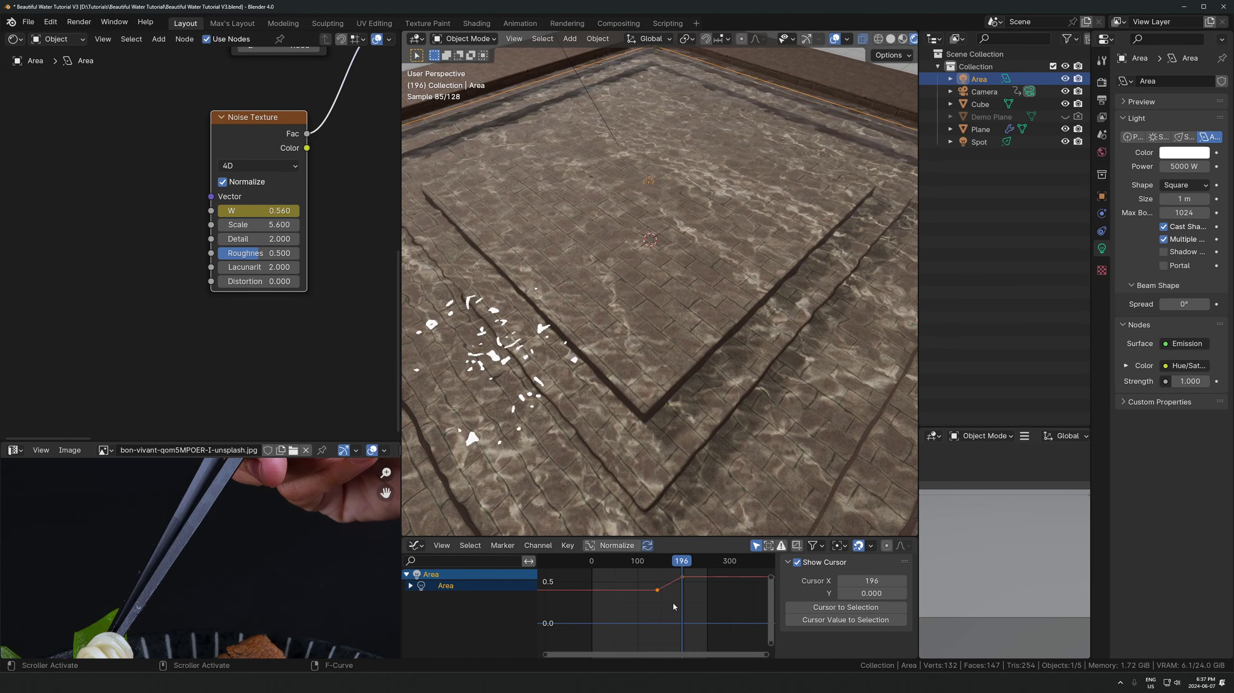
- Set the W curve to linear extrapolation and shift its first keyframe earlier while previewing the animation
key("shift+e")
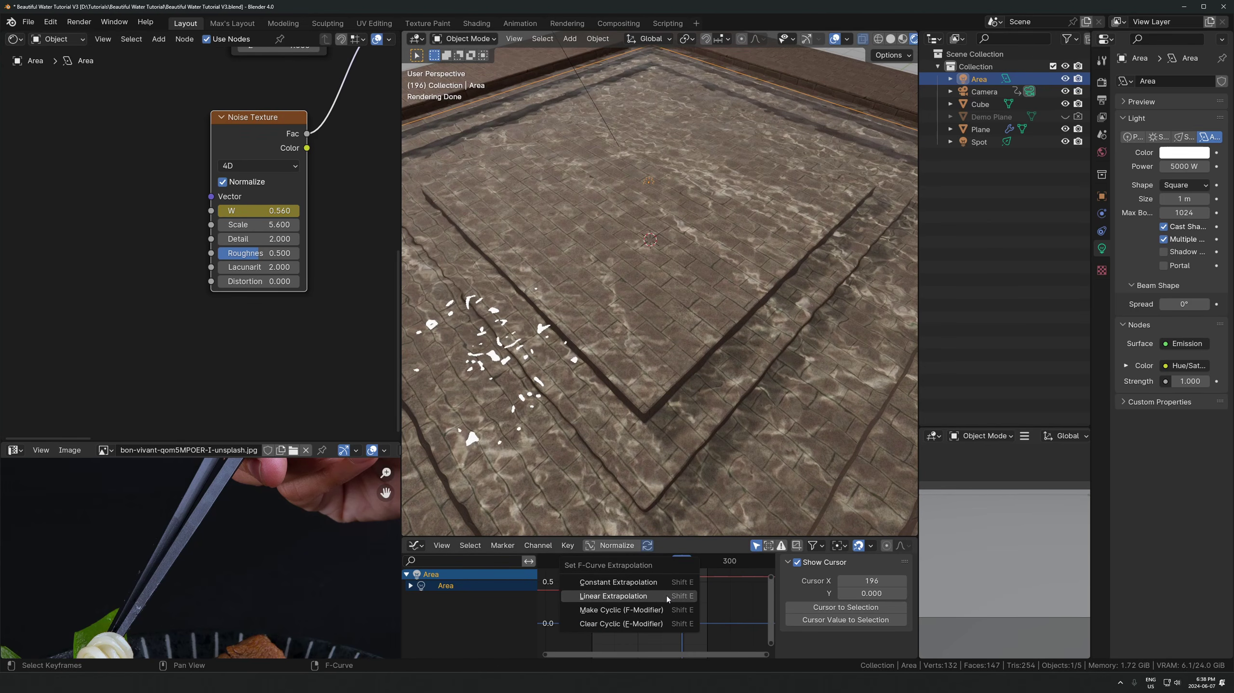
left_click(692, 596)
left_click(692, 595)
key("space")
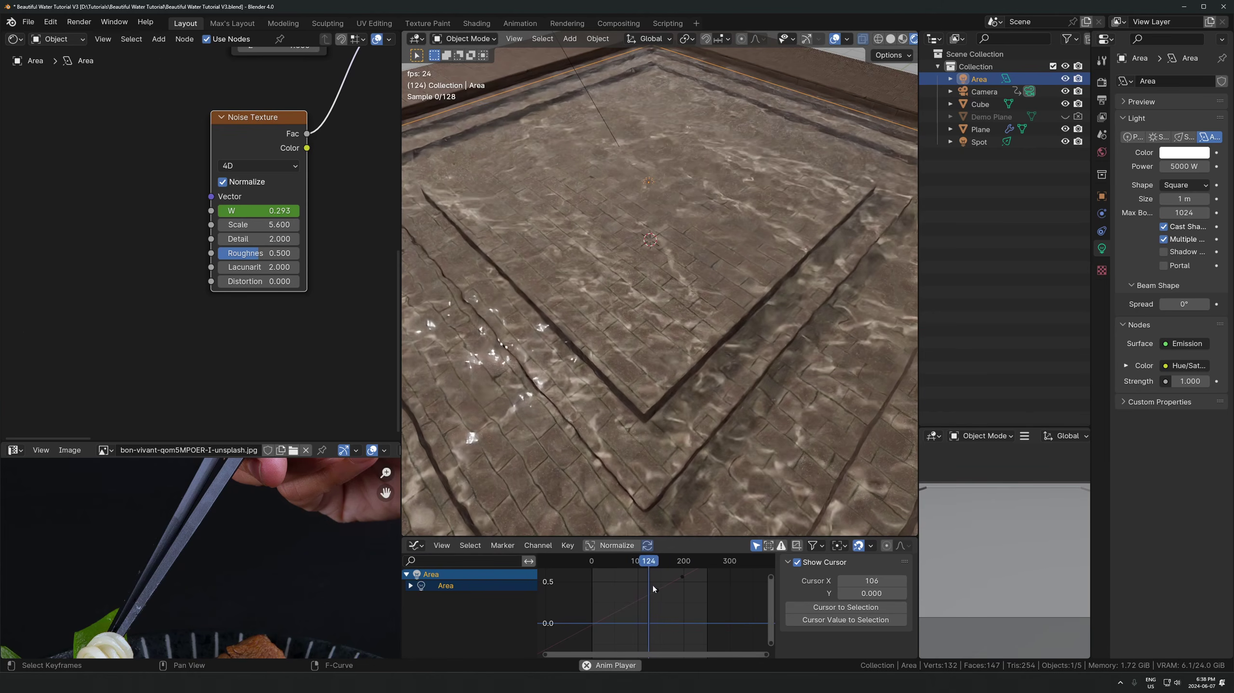
mouse_move(657, 592)
left_mouse_down()
mouse_move(671, 606)
mouse_move(649, 586)
left_mouse_up()
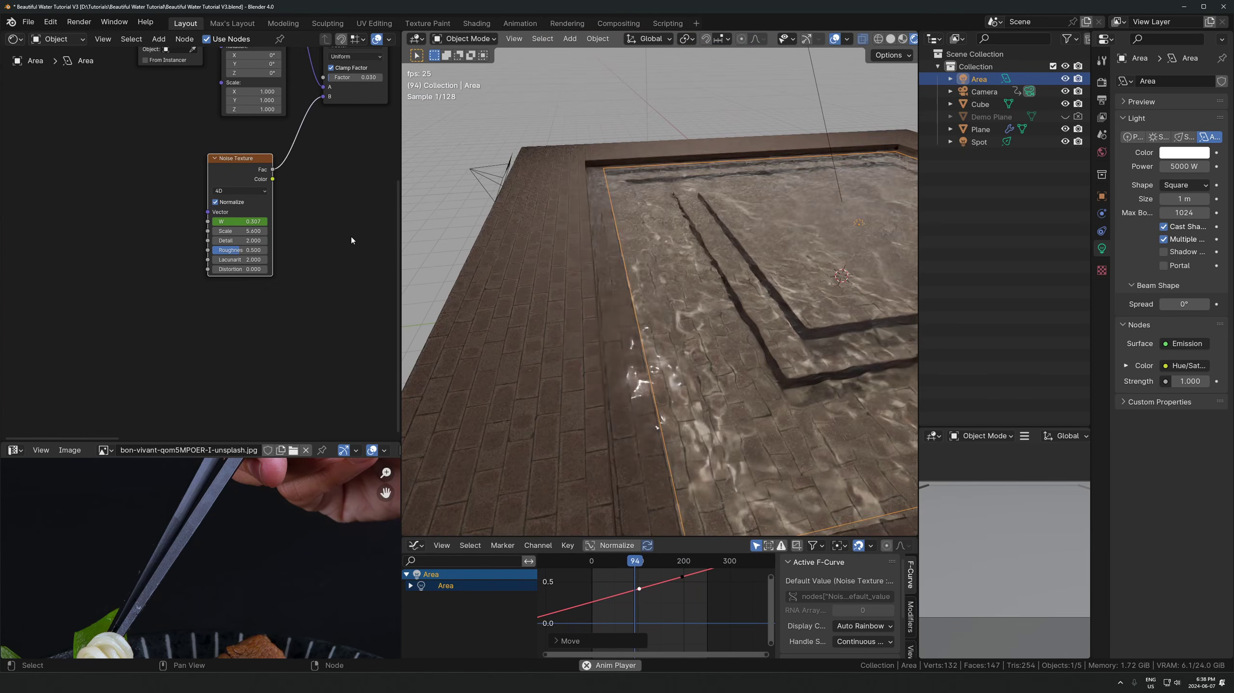
key("space")
- Move the later Y location keyframe of the area light's Mapping node earlier in time to speed up the caustics, and preview the animation
middle_click_drag(340, 206, 209, 330)
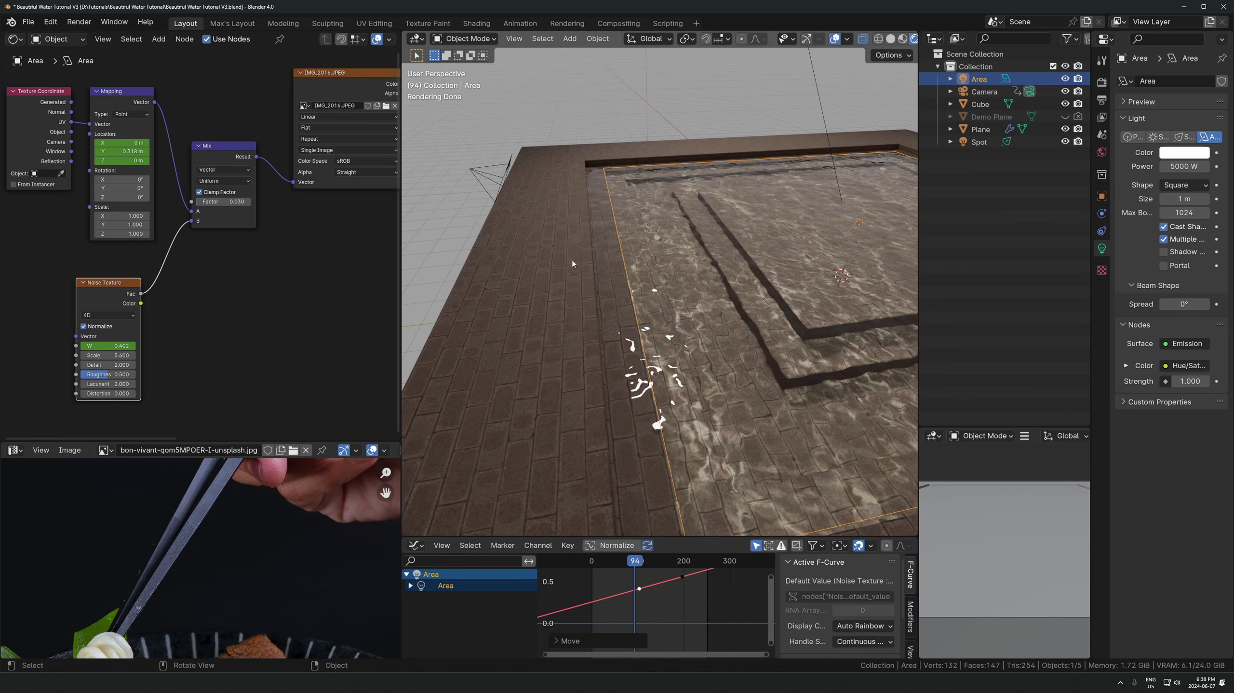
middle_click_drag(544, 265, 540, 268, "shift")
left_click(125, 103)
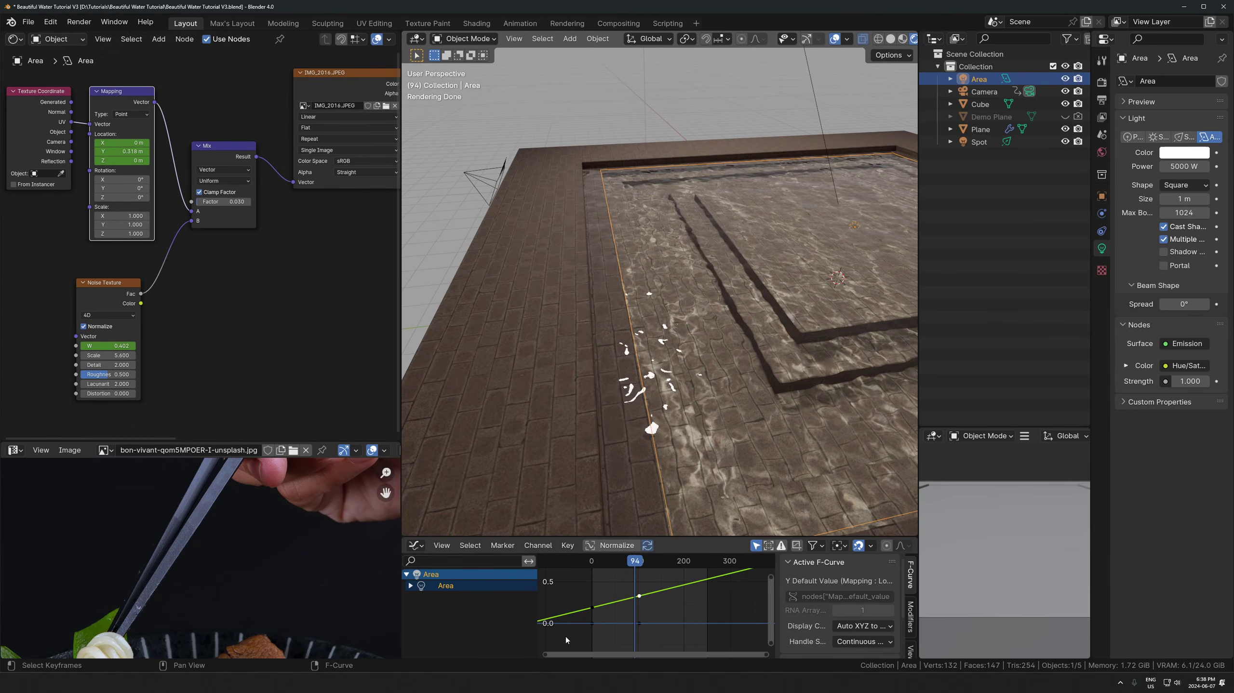
key("g")
key("x")
left_click(653, 595)
middle_click_drag(626, 485, 562, 494)
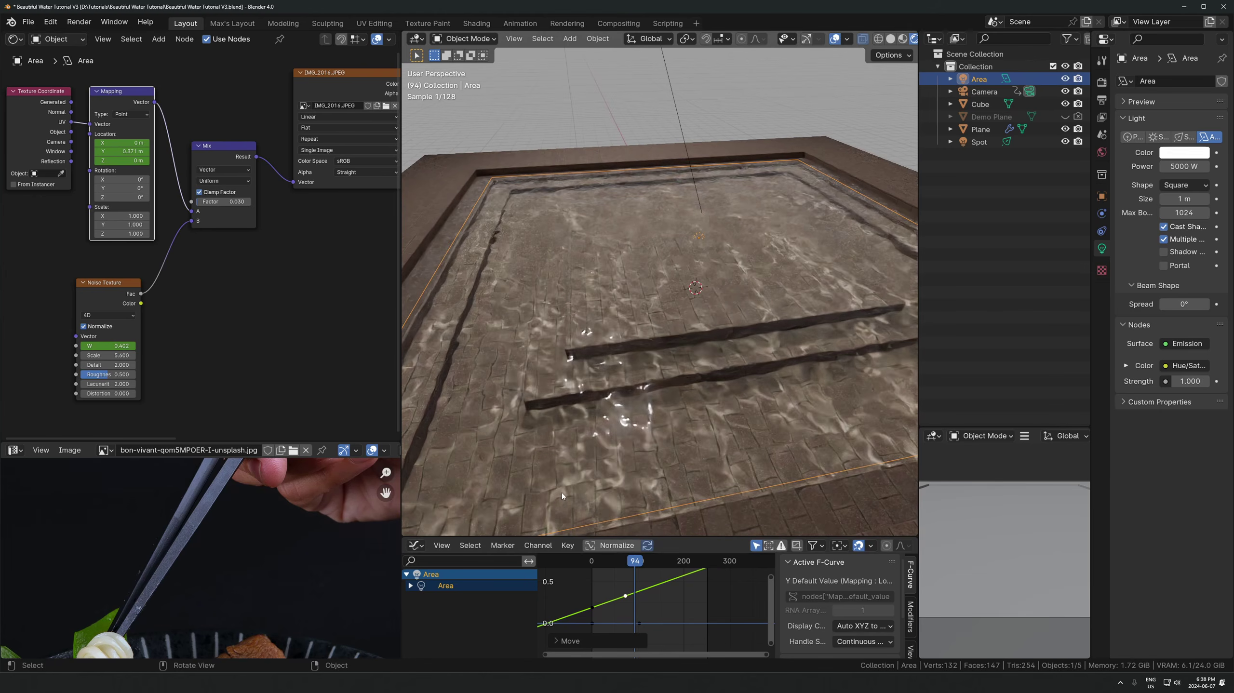
key("space")
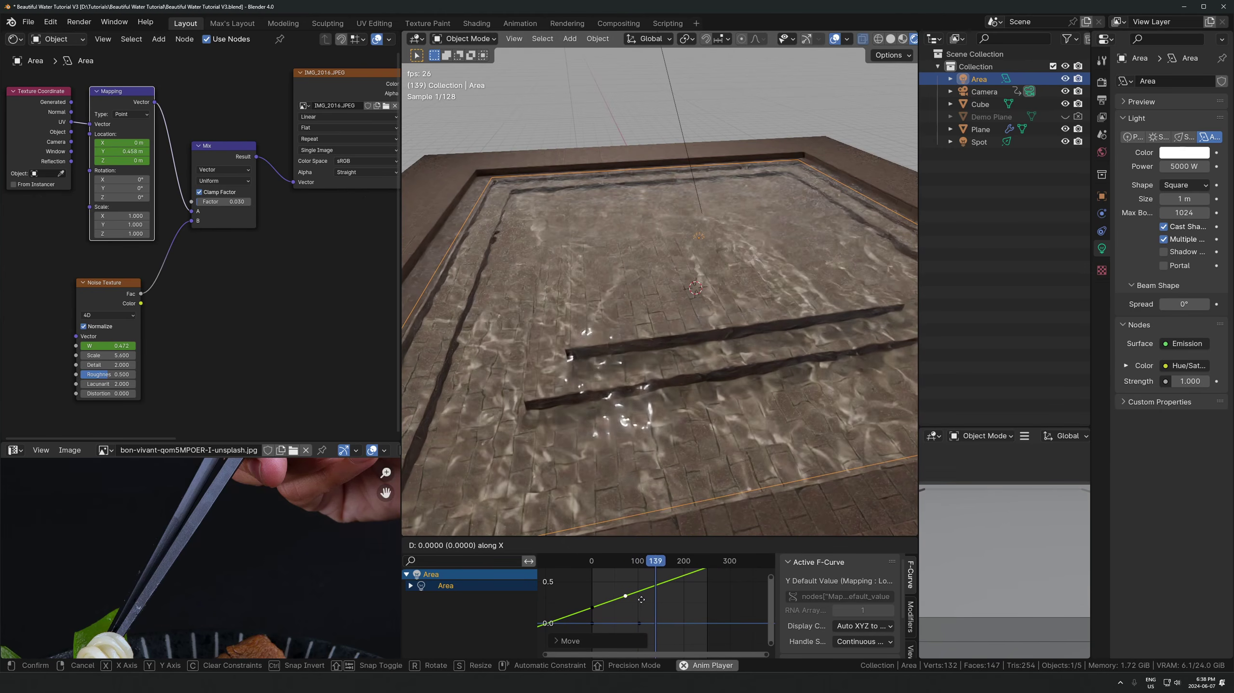
scroll(626, 291, "down", 3)
key("space")
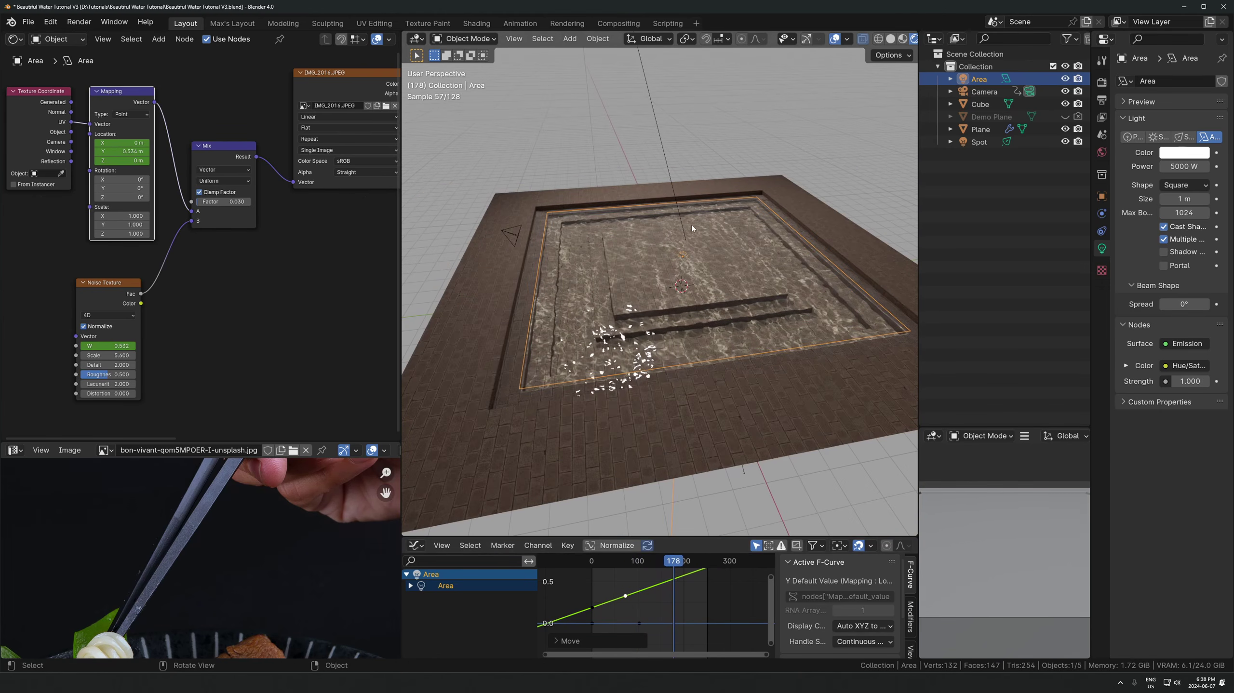
- Select the water cube and the Noise Texture node in its material
left_click(683, 246)
scroll(713, 346, "up", 5)
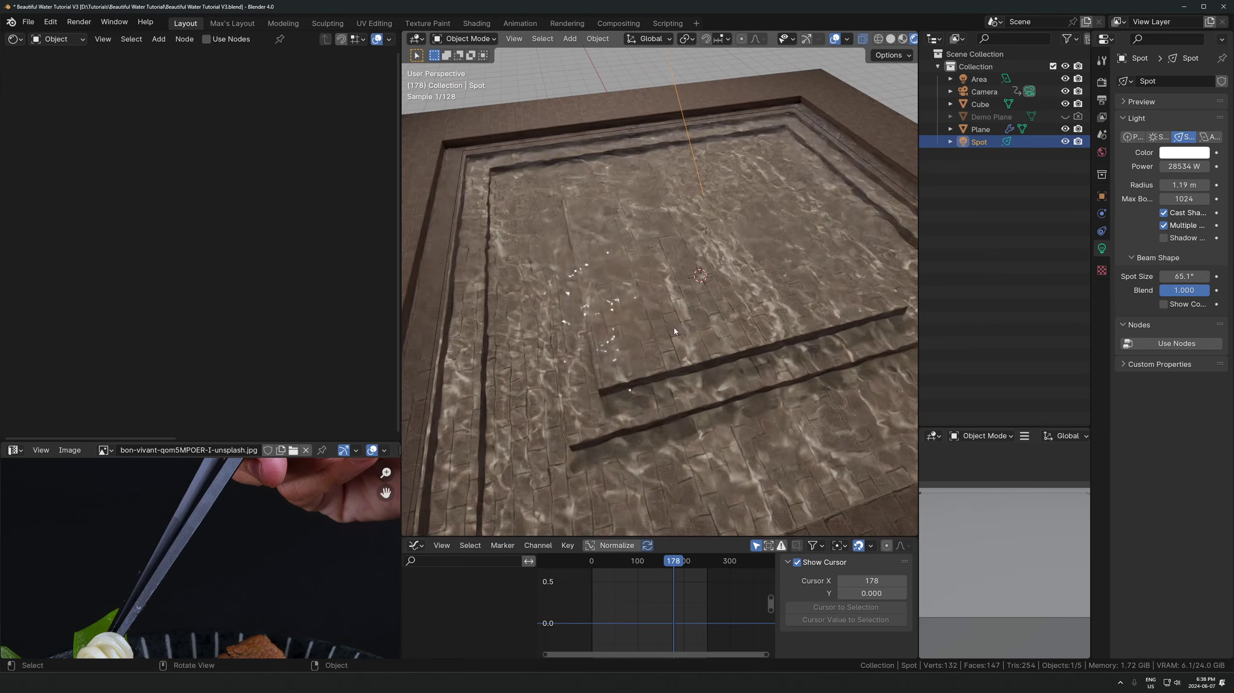
left_click(591, 308)
middle_click_drag(256, 213, 82, 350)
middle_click_drag(203, 247, 235, 212)
scroll(235, 212, "down", 2)
middle_click_drag(760, 199, 562, 257)
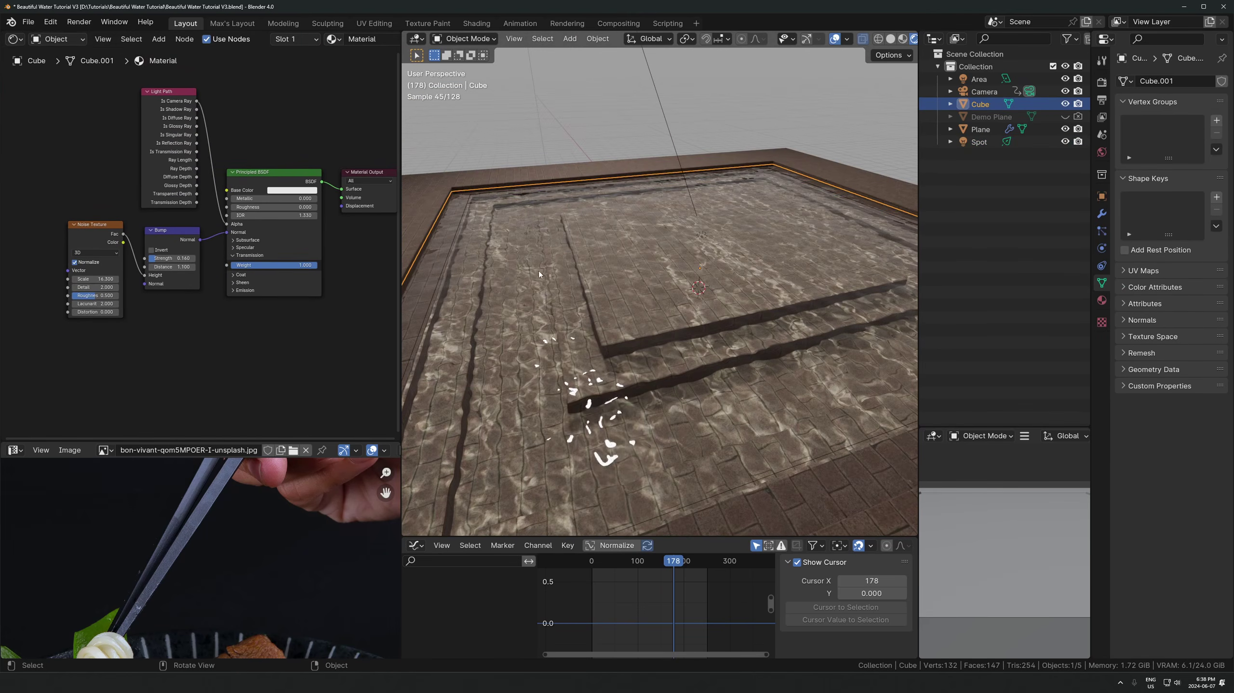
middle_click_drag(623, 396, 631, 427)
middle_click_drag(86, 336, 176, 314)
scroll(176, 315, "up", 2)
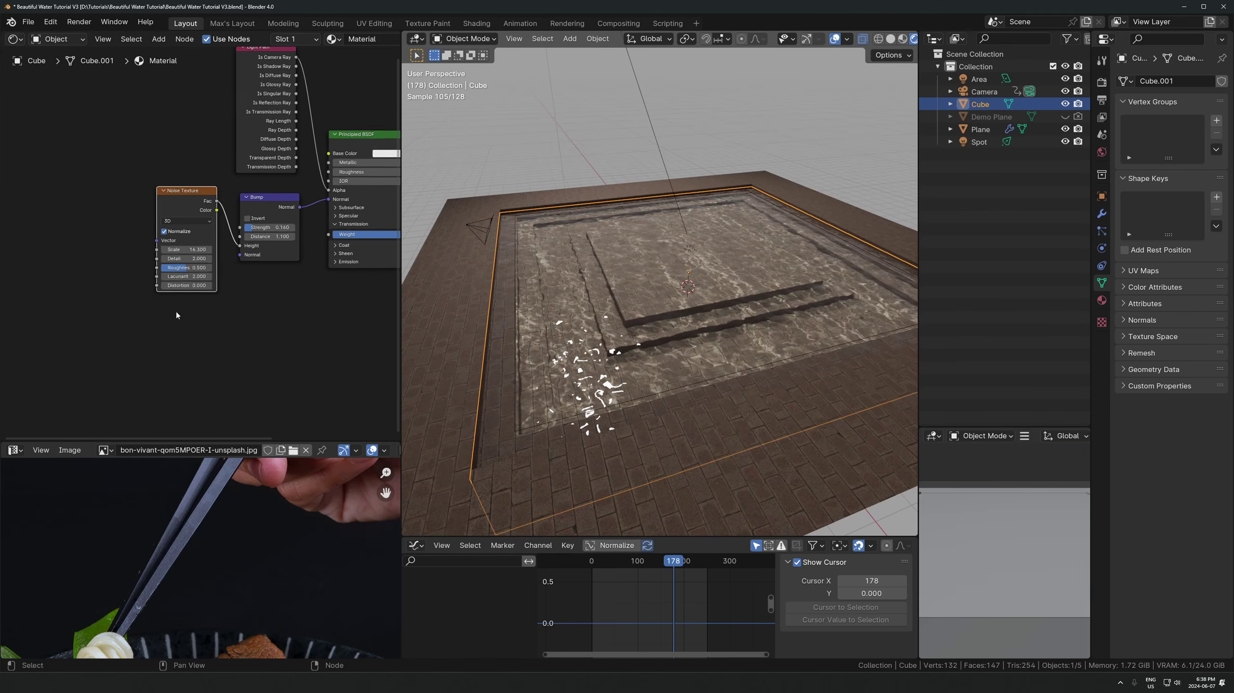
- Add Texture Coordinate and Mapping nodes to the cube's Noise Texture, use Object coordinates, and set the noise scale to 10.550
key("ctrl+t")
middle_click_drag(90, 319, 162, 330)
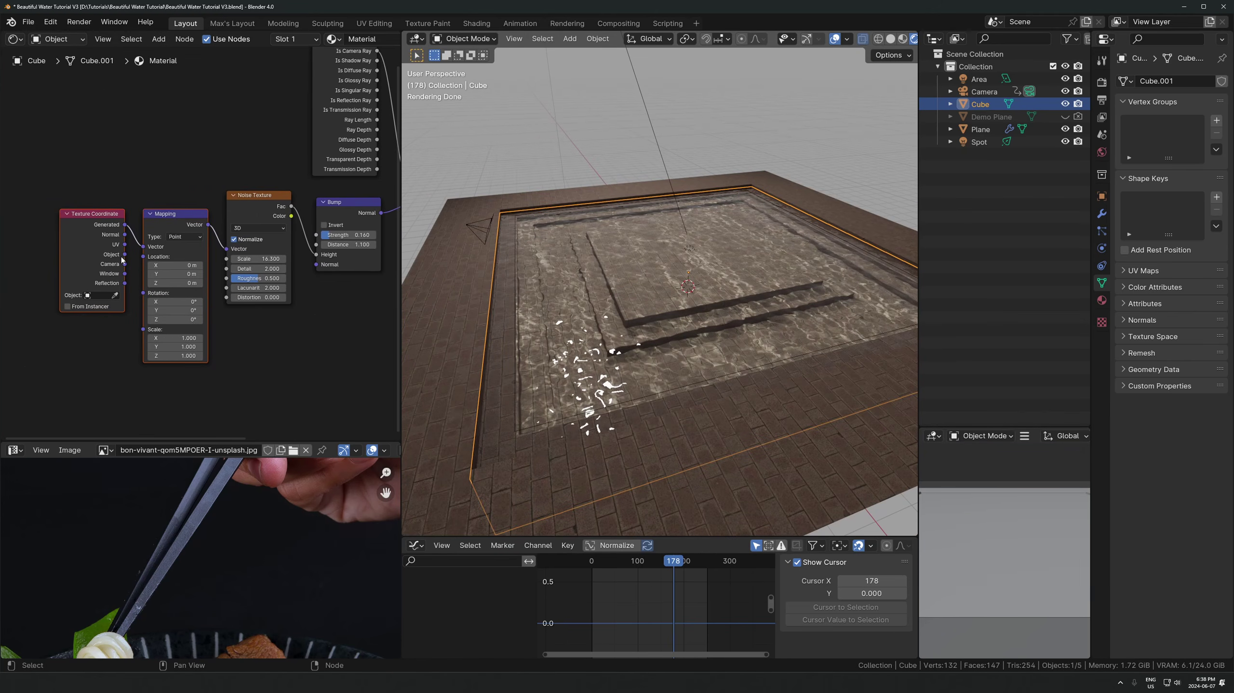
left_click_drag(145, 251, 144, 246)
scroll(532, 368, "up", 3)
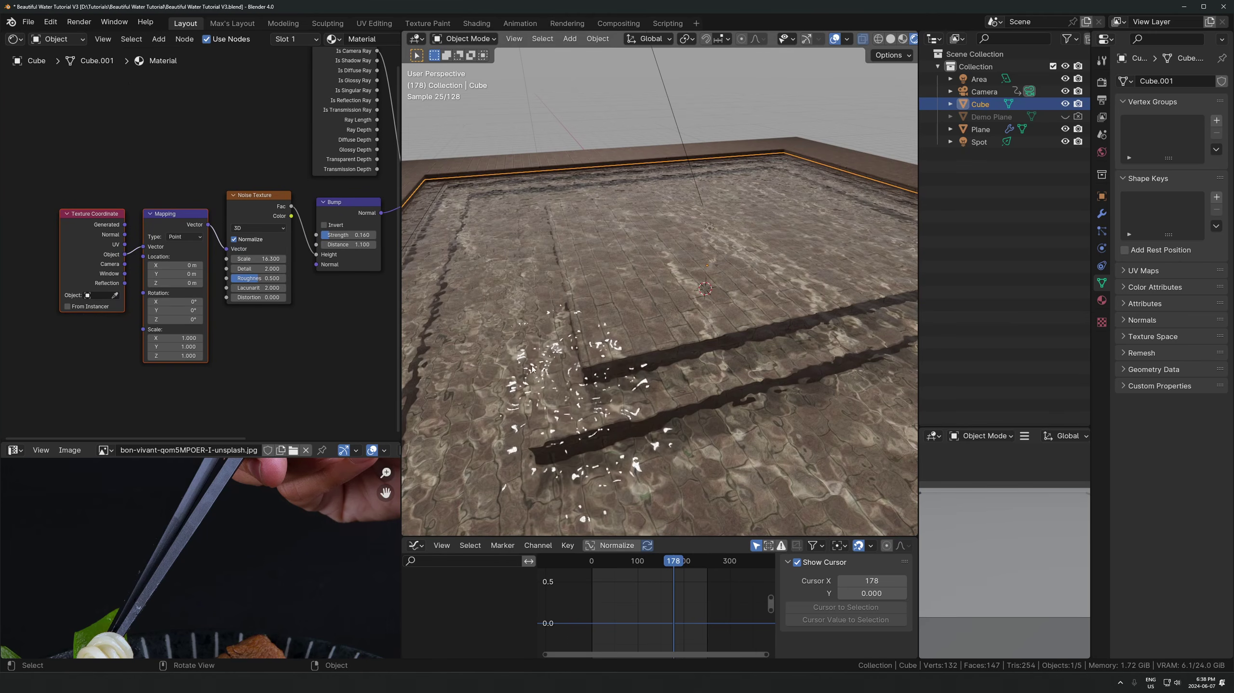
left_click_drag(254, 258, 228, 259)
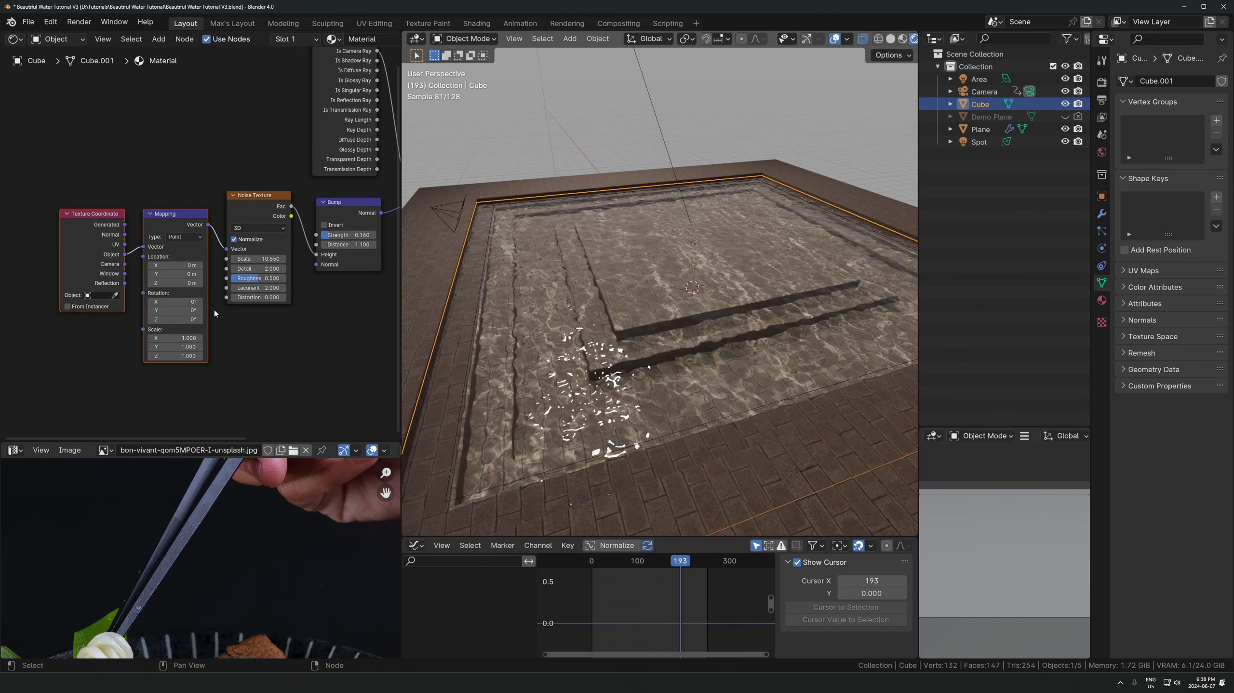
- Keyframe the cube's Mapping location at 0 m on frame 20 and with Y at 0.35 m on frame 116
left_click(601, 561)
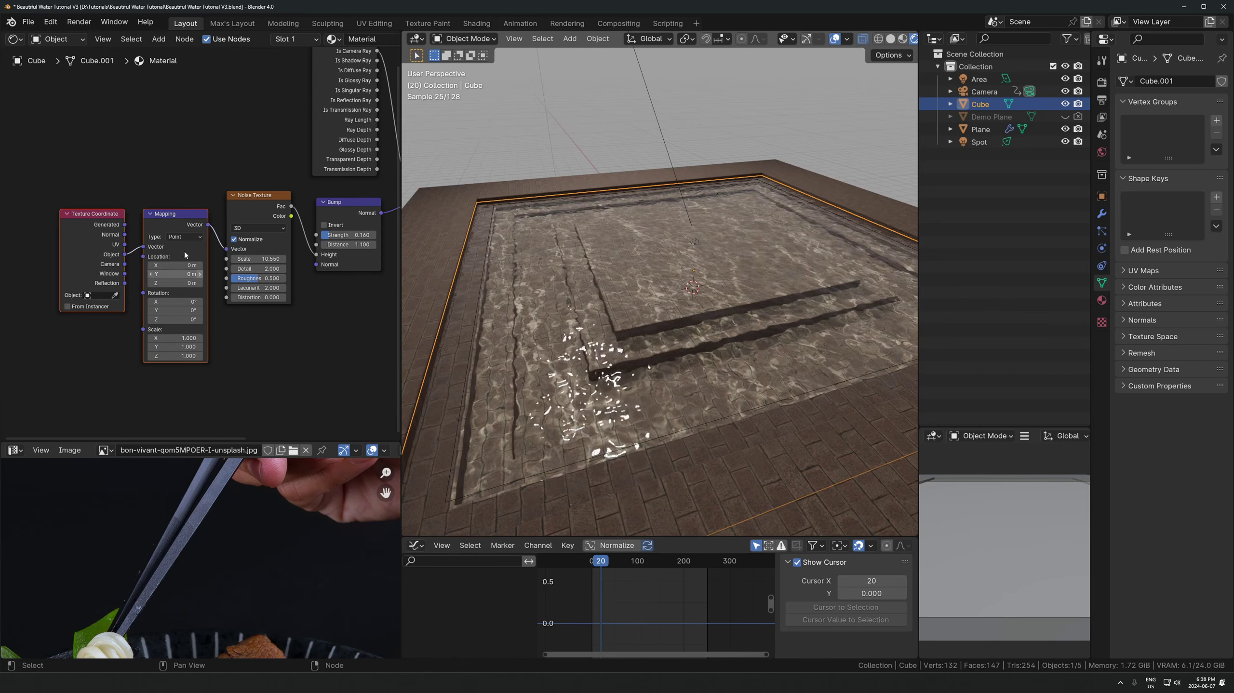
mouse_move(178, 278)
left_mouse_down()
mouse_move(164, 278)
mouse_move(178, 277)
left_mouse_up()
right_click(178, 277)
key("i")
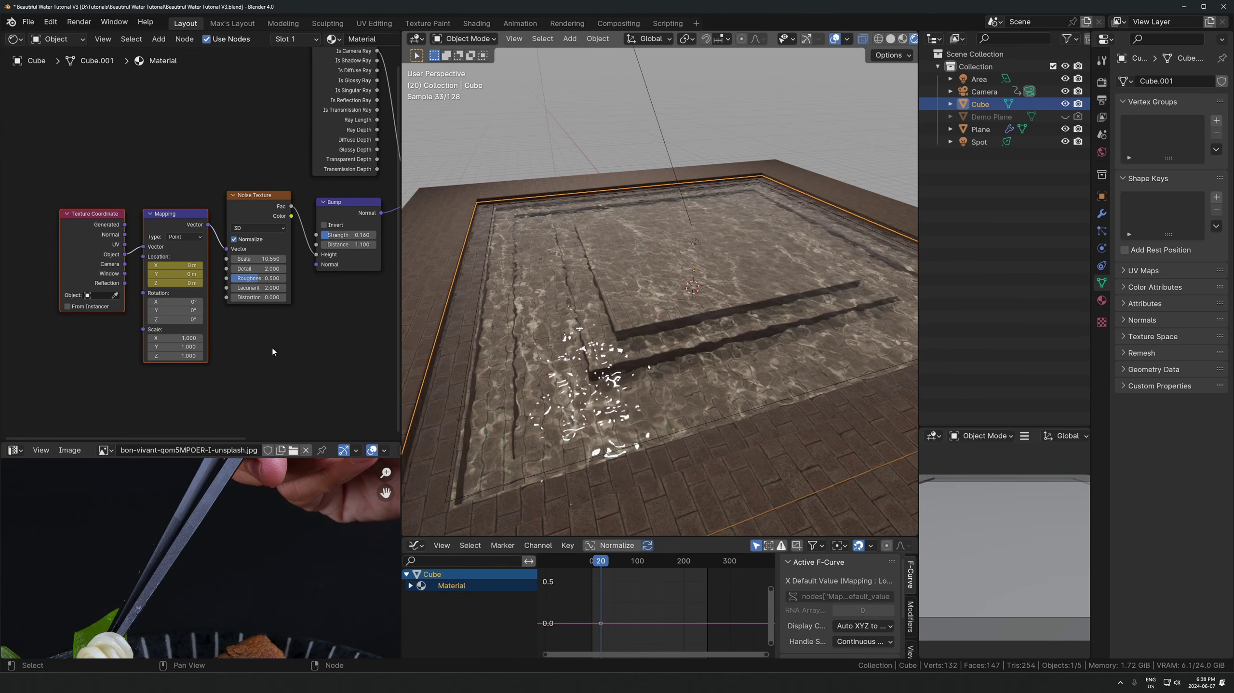
left_click(644, 562)
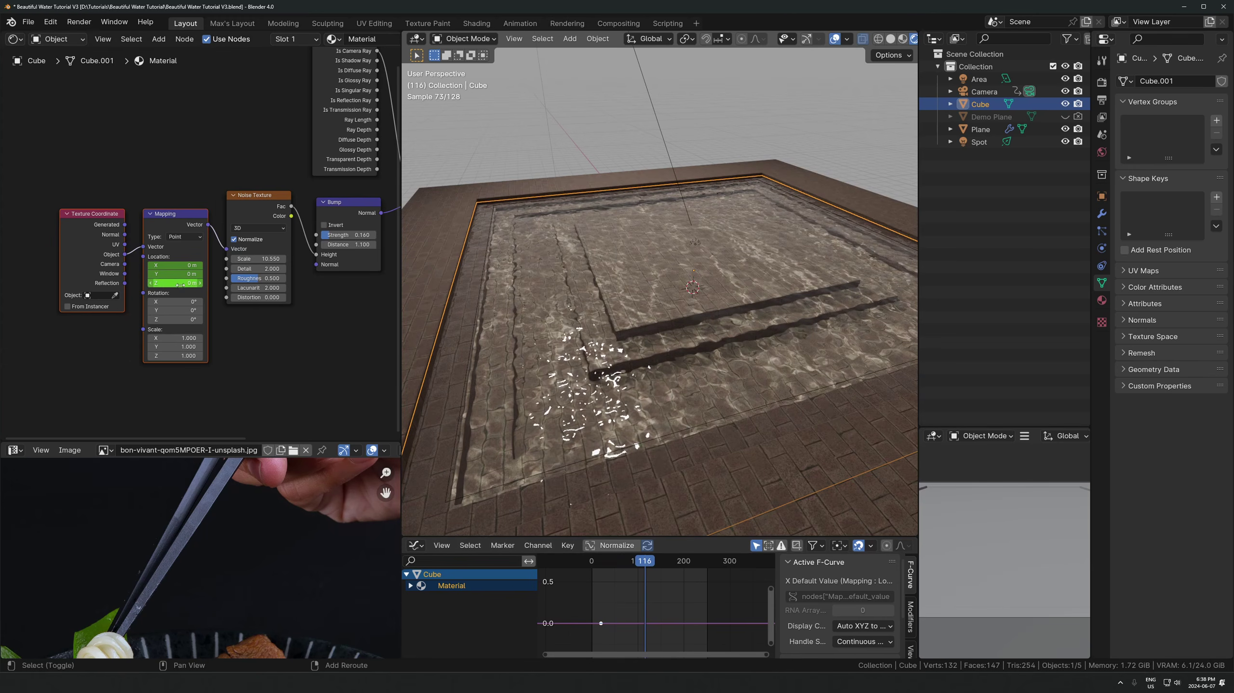
left_click_drag(180, 274, 208, 274)
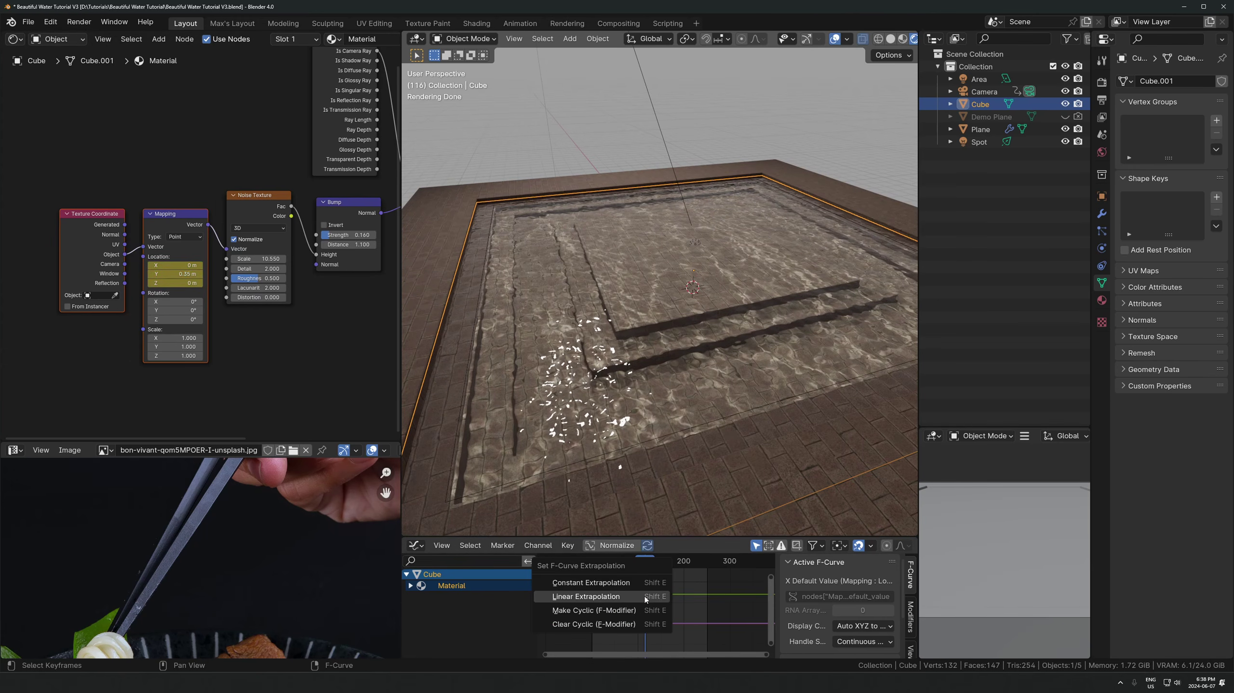
- Set the cube's Mapping location curves to linear extrapolation and play the animation to inspect the moving water surface up close
left_click(587, 597)
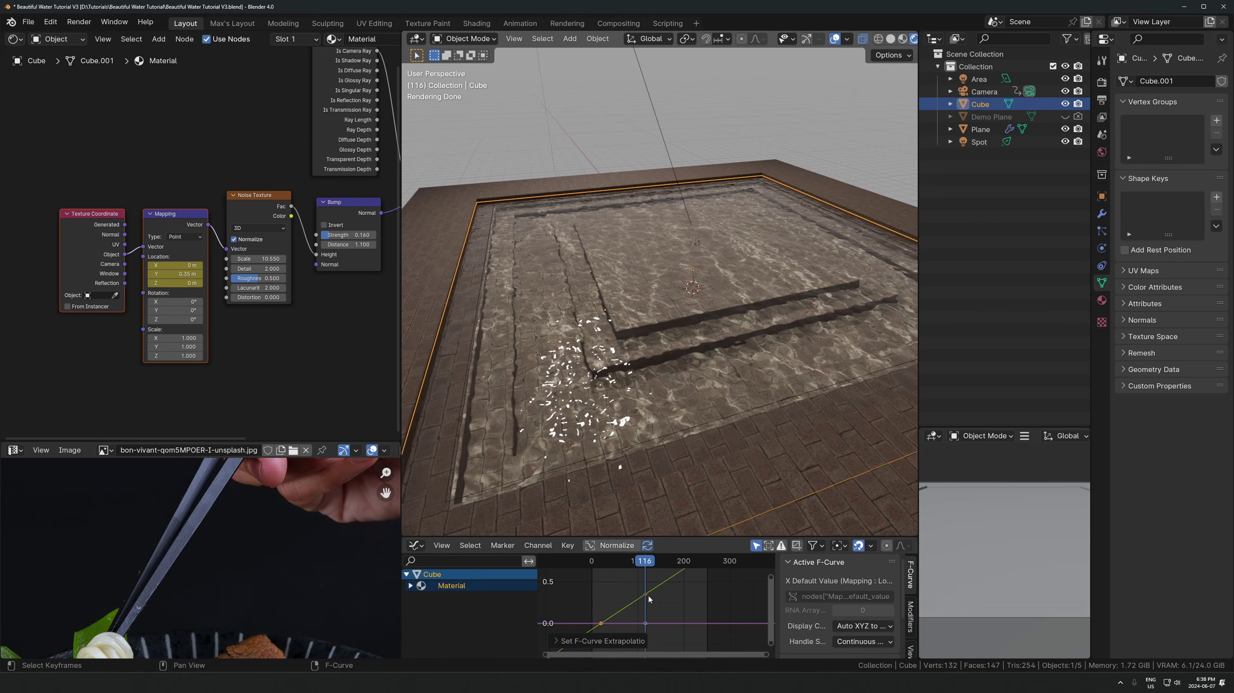
left_click(667, 603)
left_click(646, 597)
key("space")
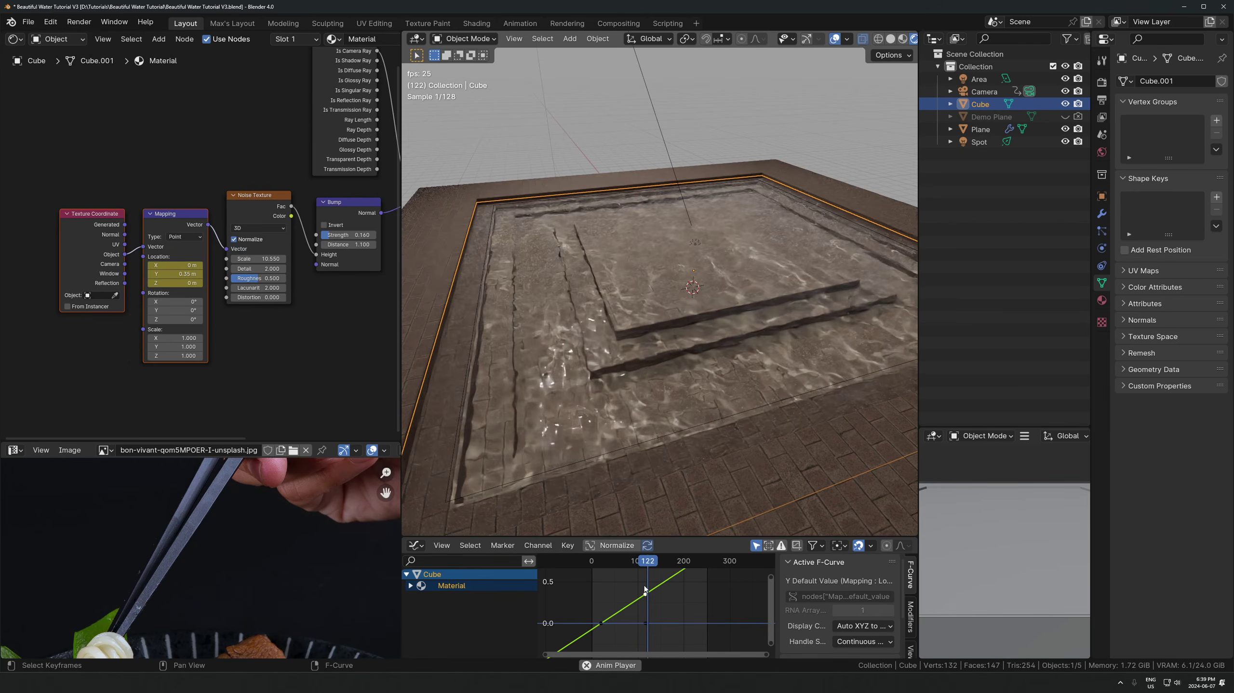
scroll(636, 447, "up", 4)
middle_click_drag(678, 441, 650, 427)
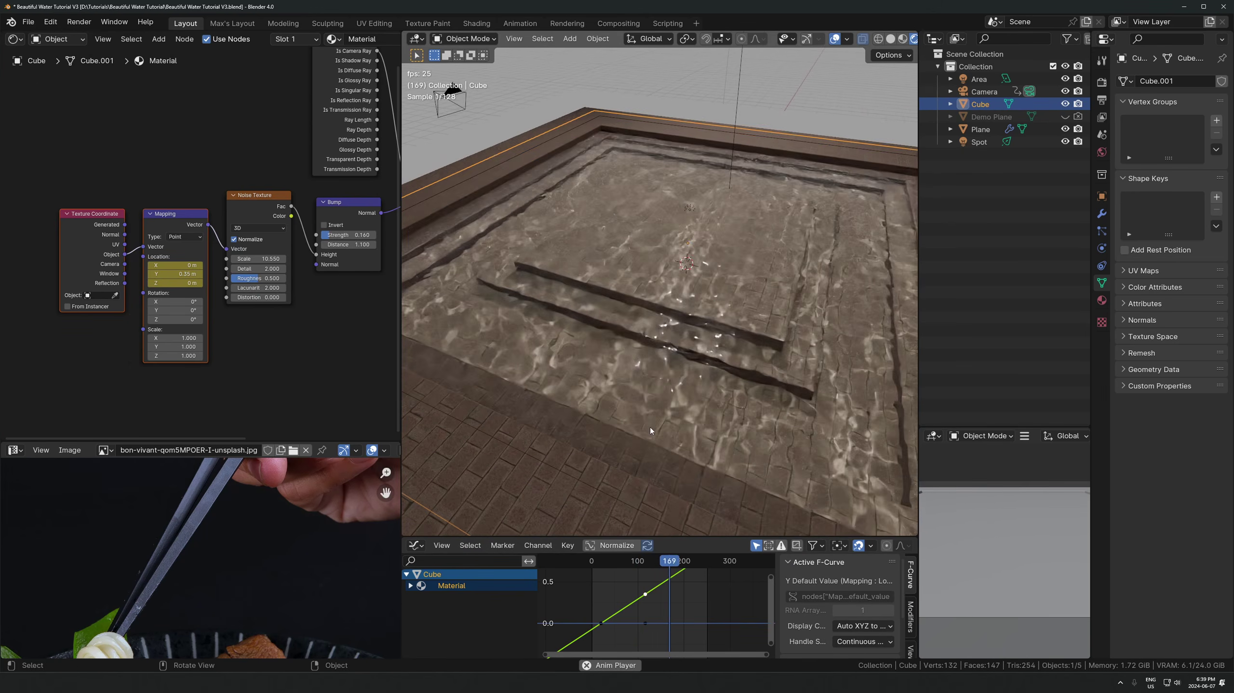
scroll(650, 427, "up", 4)
middle_click_drag(606, 393, 777, 449)
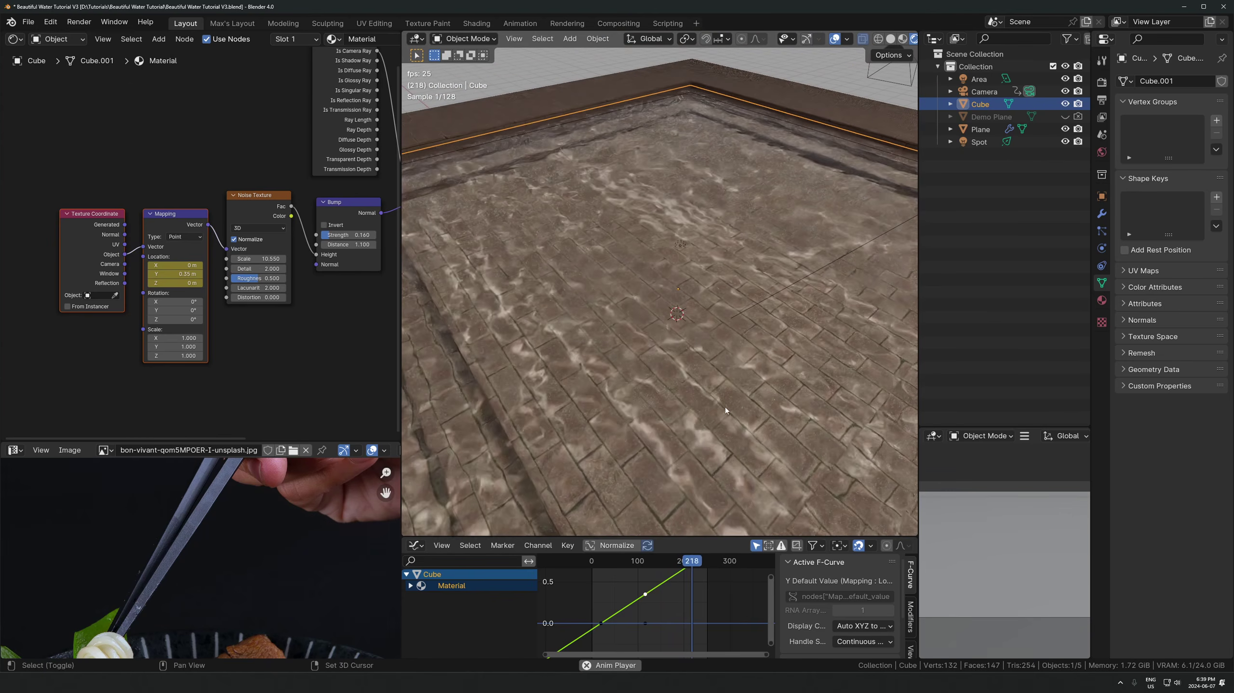
- Preview the Noise Texture's output on the water cube, then return to previewing the Principled BSDF
left_click(256, 207, "ctrl+shift")
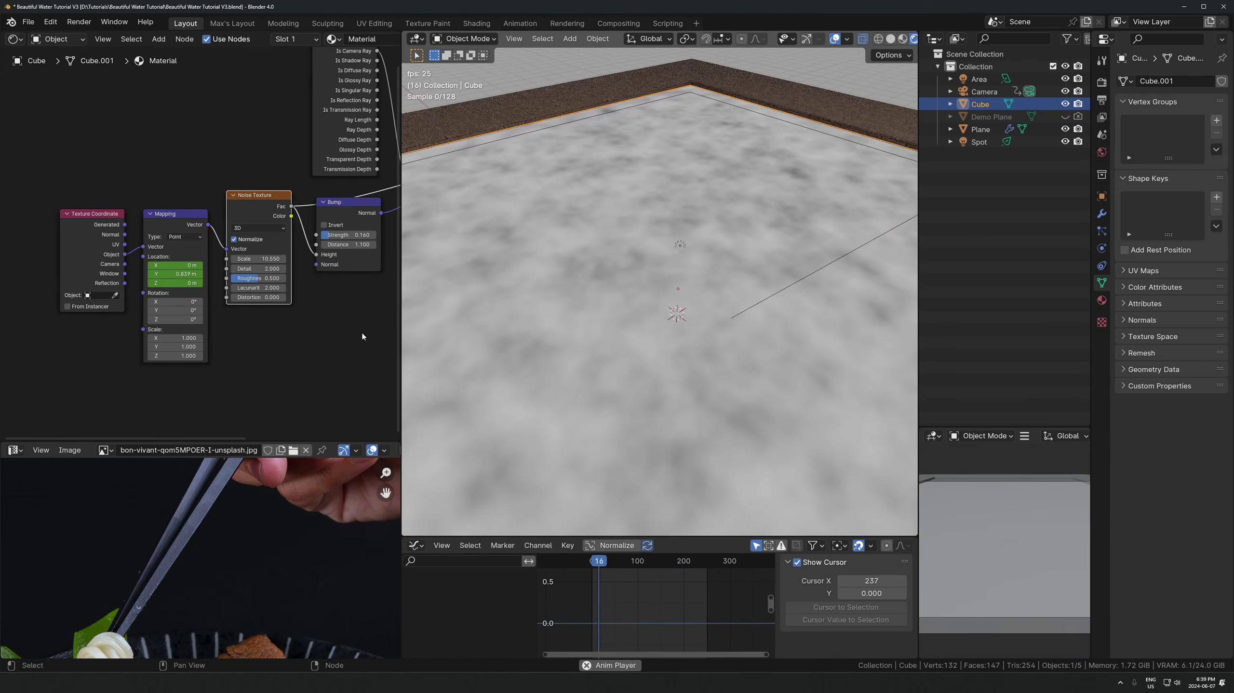
scroll(292, 347, "down", 1)
middle_click_drag(292, 347, 165, 306)
left_click(253, 186, "ctrl+shift")
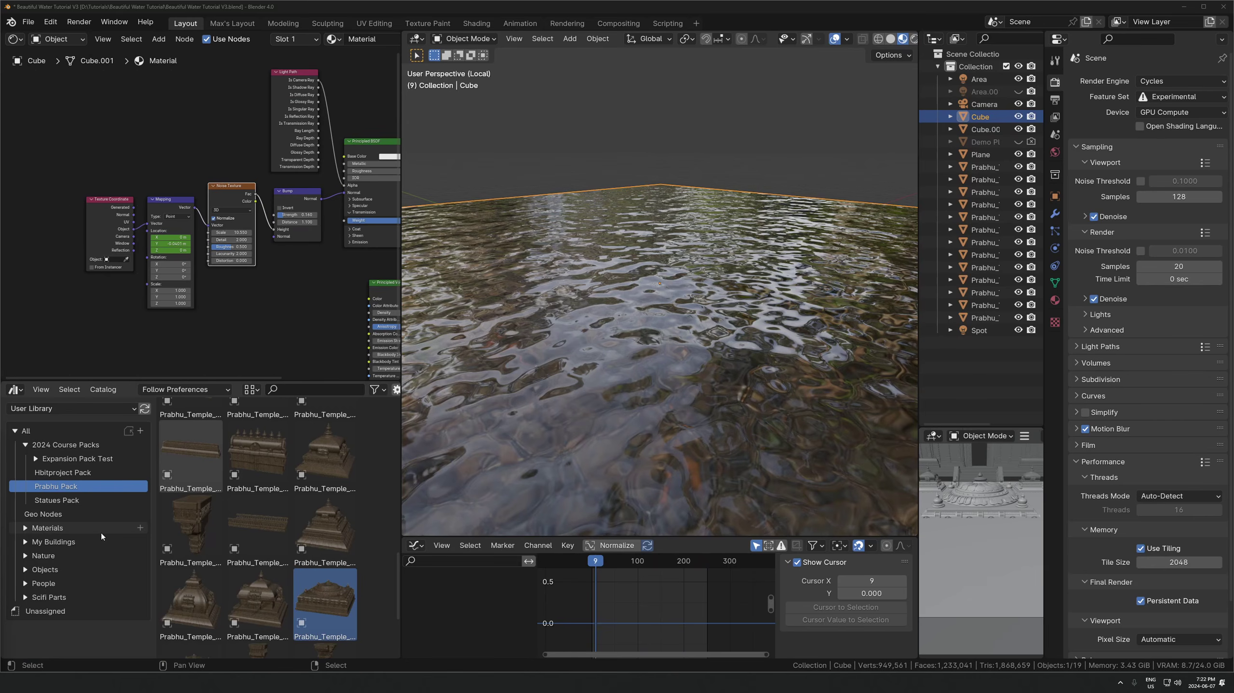
- Play the water movement, then switch the cube's Noise Texture to 4D and try out its W value
scroll(473, 305, "up", 2)
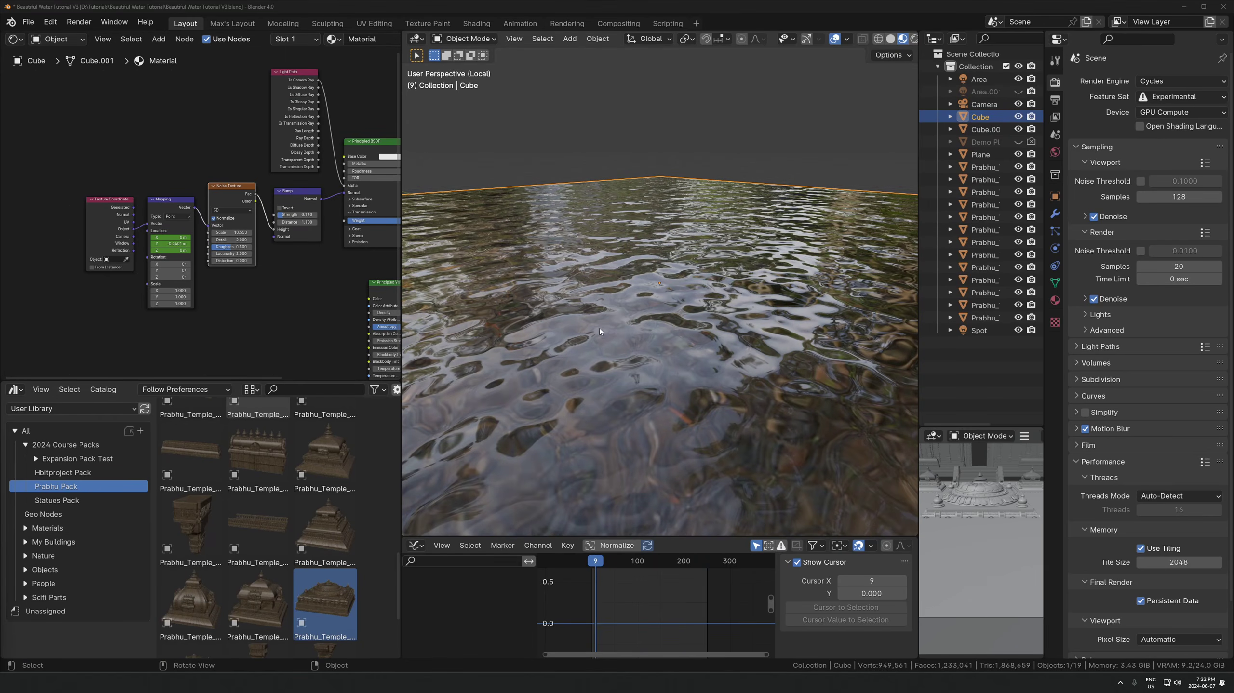
scroll(275, 168, "up", 3)
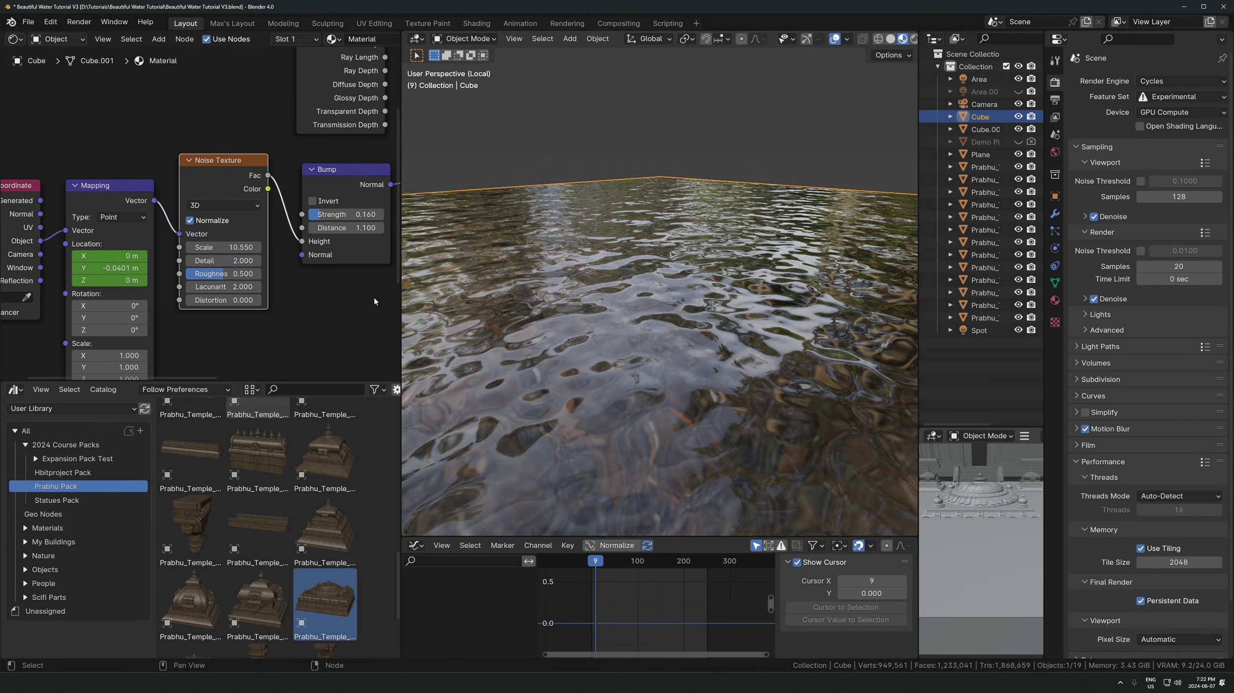
key("space")
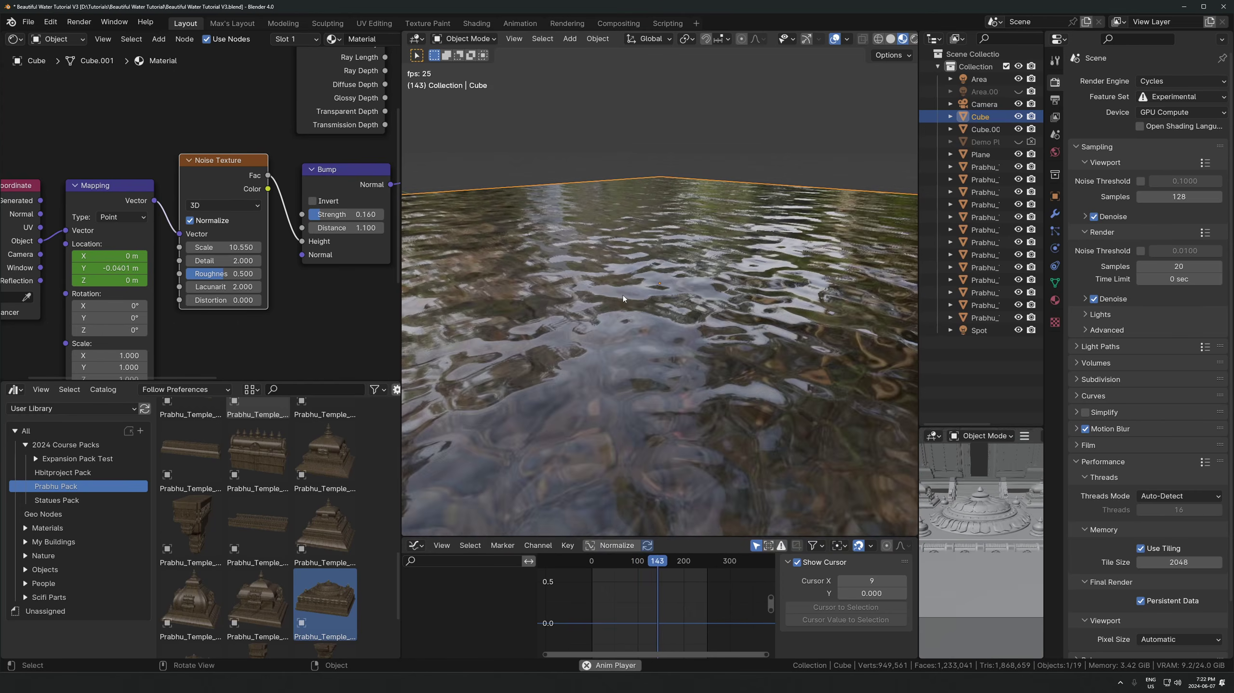
key("space")
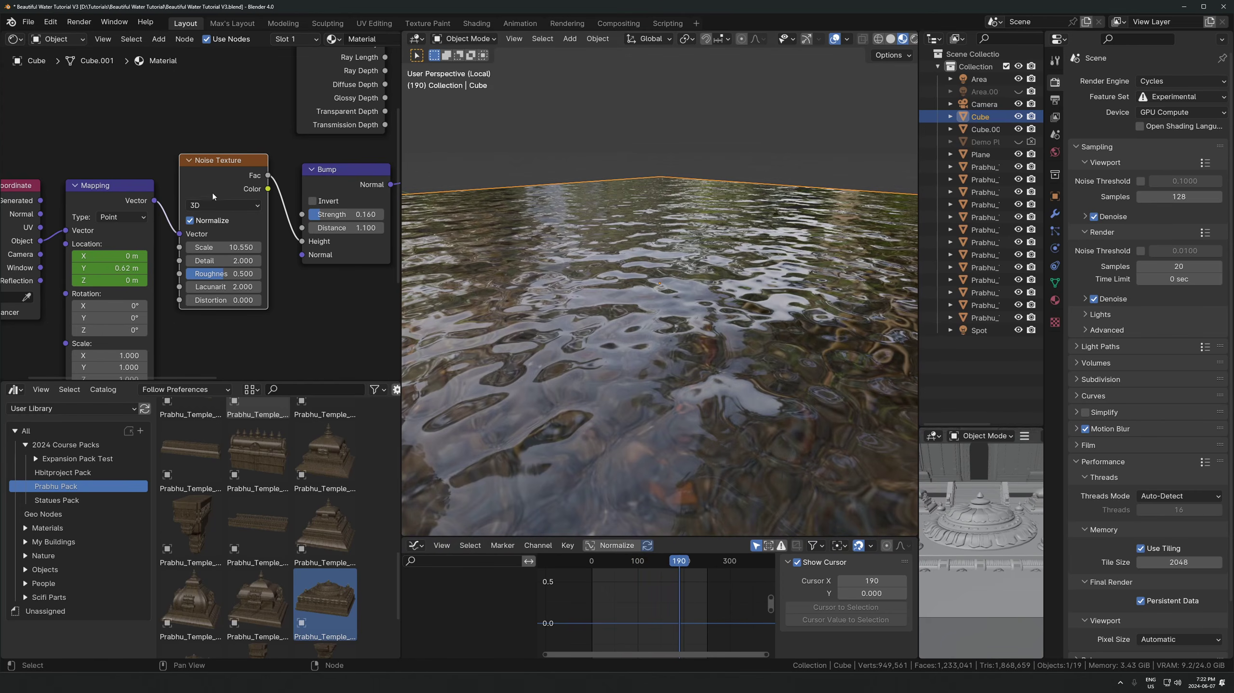
left_click(211, 208)
left_click(212, 277)
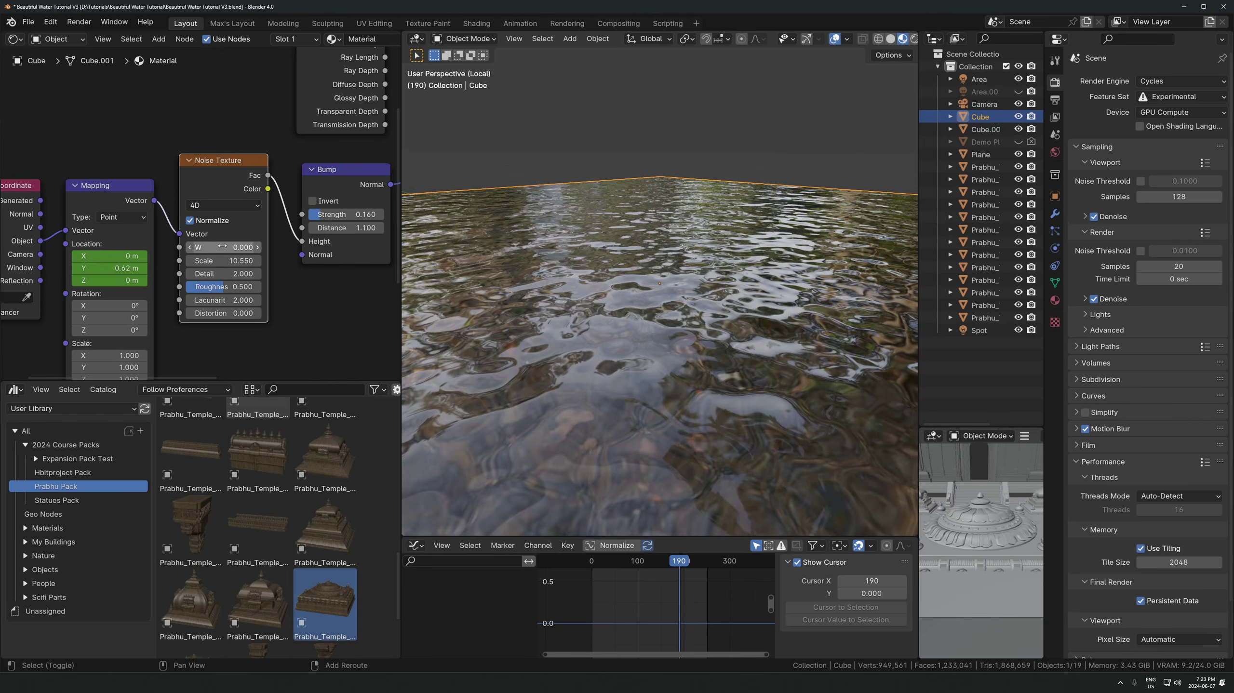
left_click_drag(223, 247, 289, 247)
right_click(223, 247)
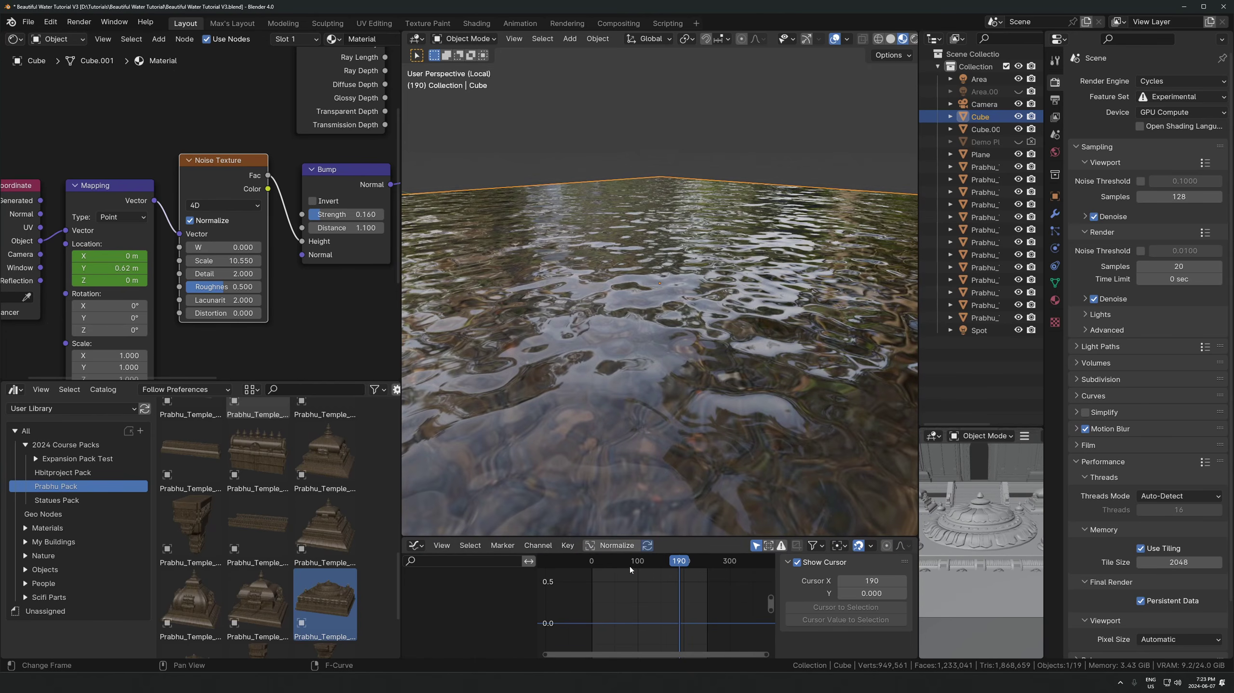
- Keyframe the Noise Texture's W at 0 and at 0.020 on frame 181, and set its curve to linear extrapolation
left_click_drag(630, 570, 674, 567)
key("i")
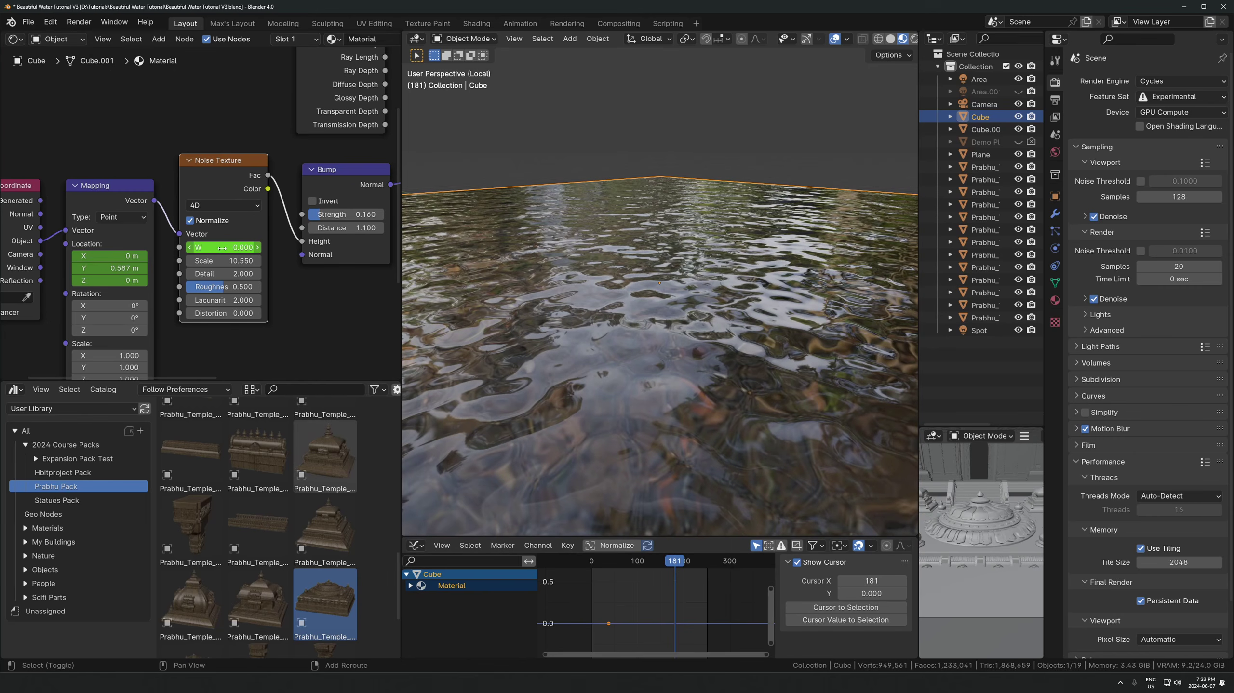
left_click_drag(223, 247, 223, 250)
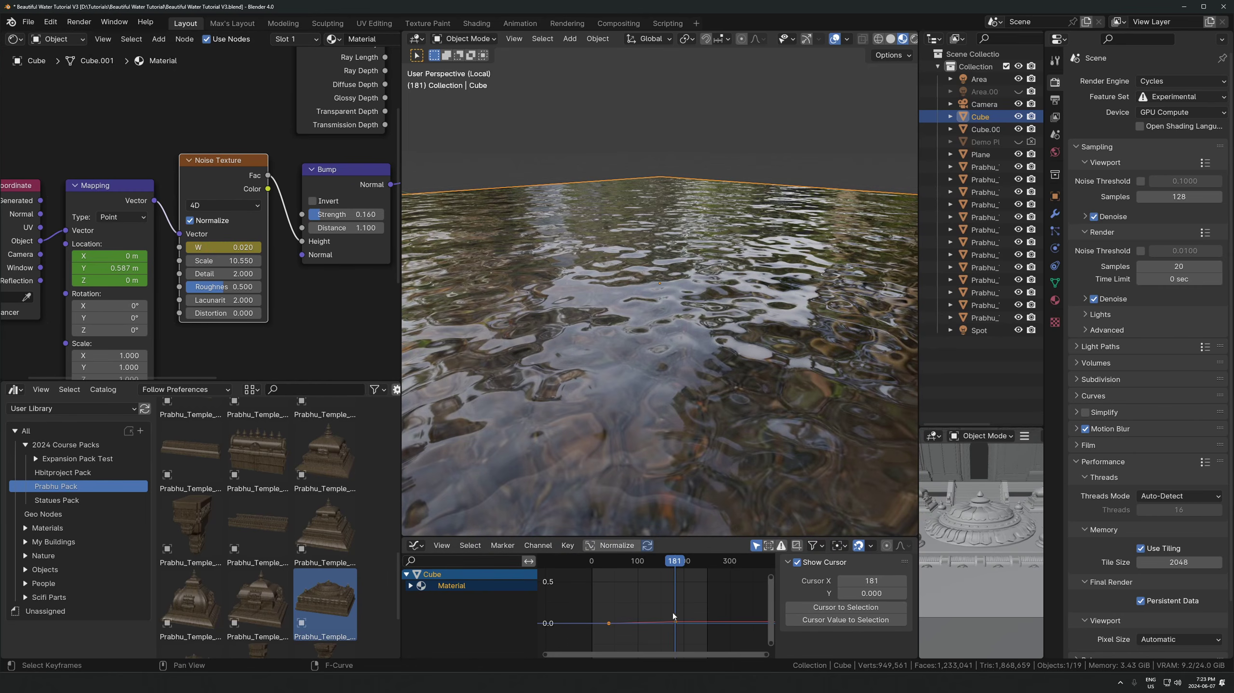
key("Home")
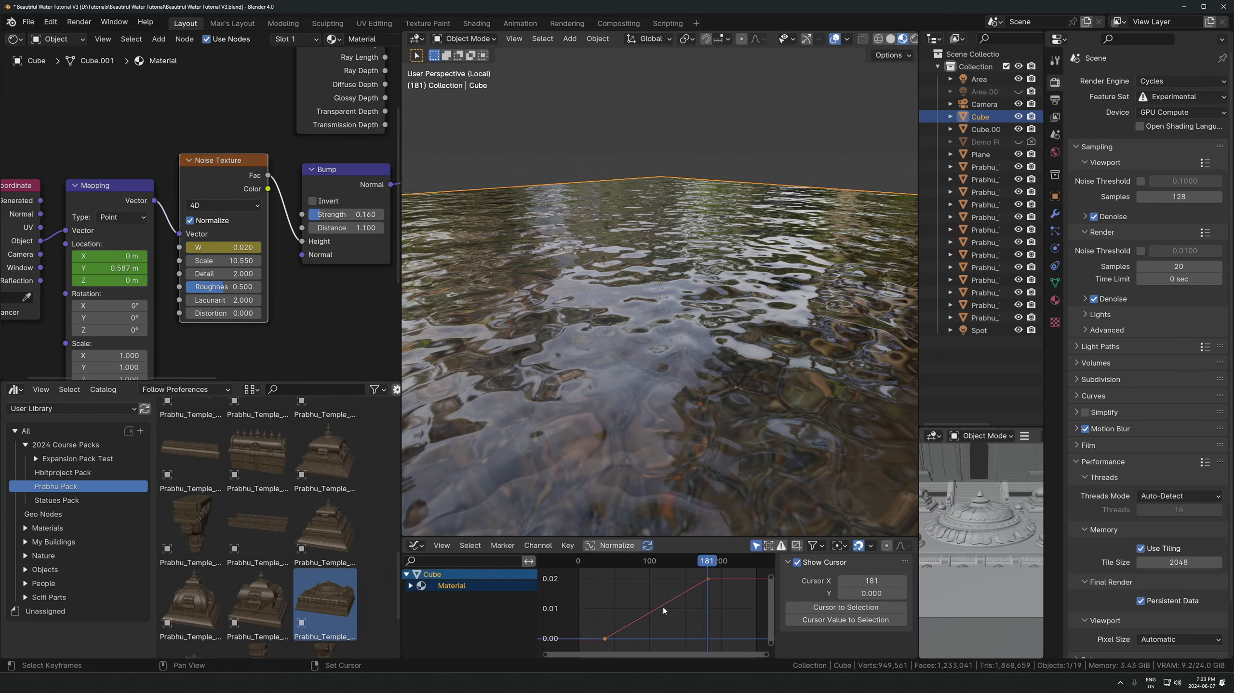
key("shift+e")
left_click(663, 607)
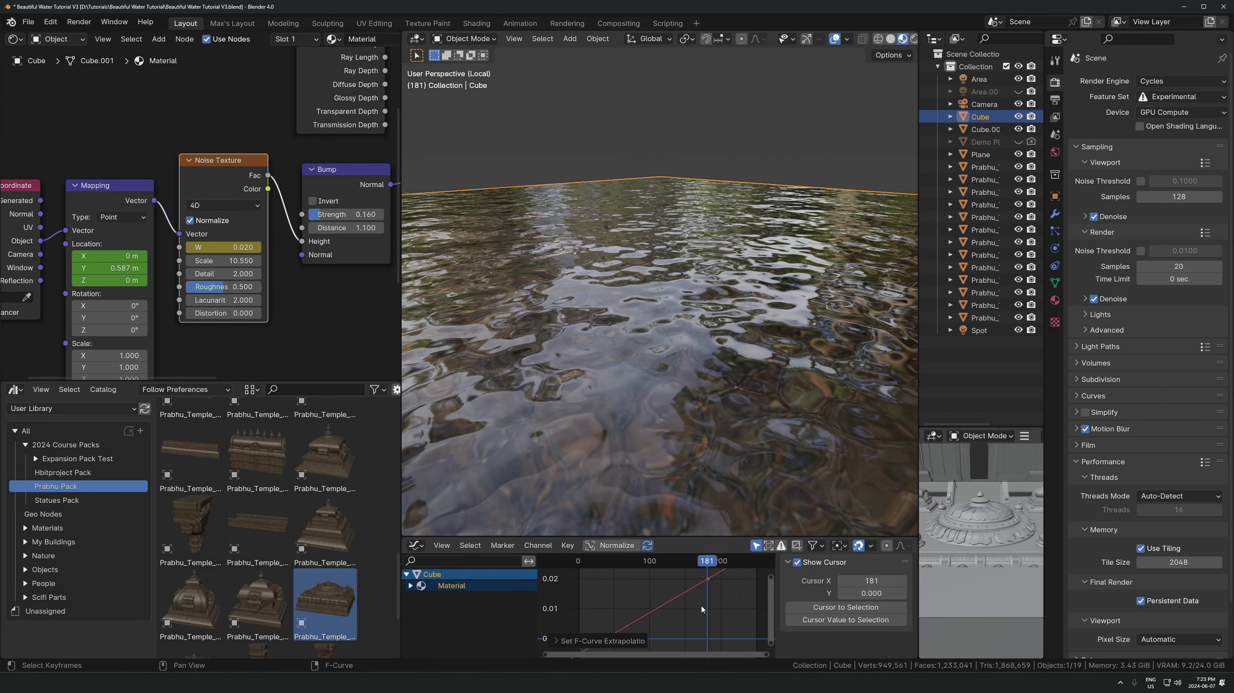
- Move the W curve's last keyframe about 73 frames later and its first keyframe to about frame 0, and play the result
scroll(709, 599, "down", 1)
left_click(699, 583)
key("g")
key("x")
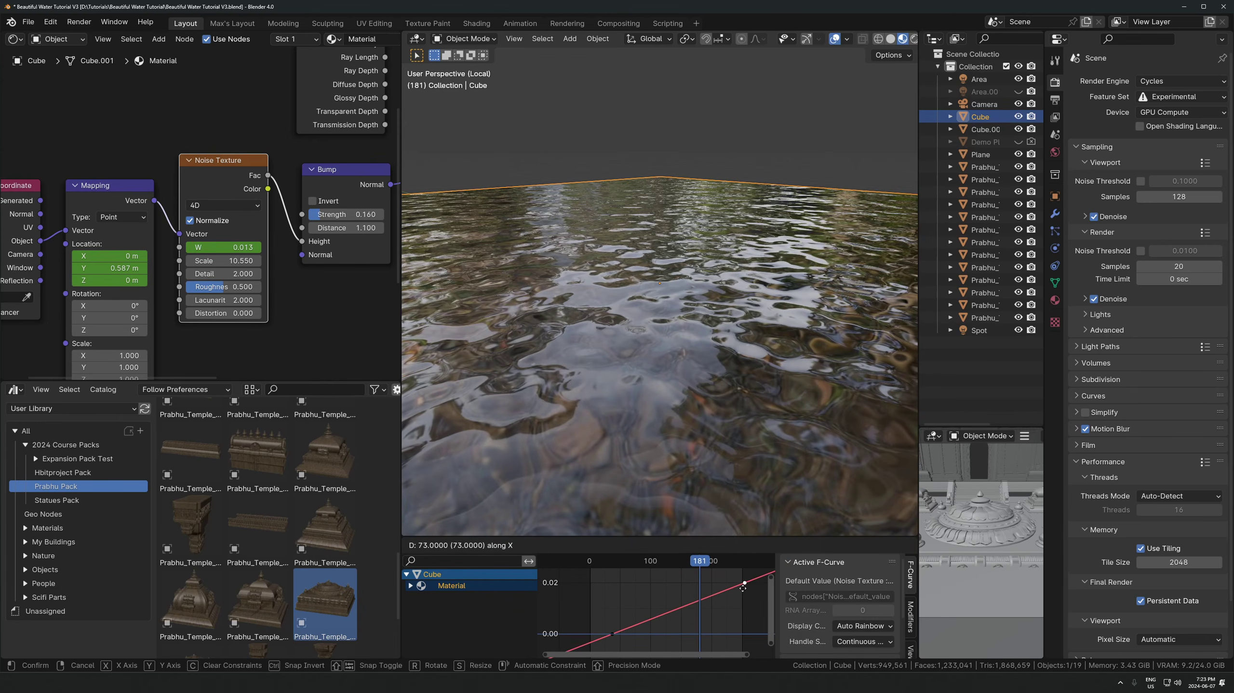
left_click(742, 588)
left_click_drag(621, 605, 604, 598)
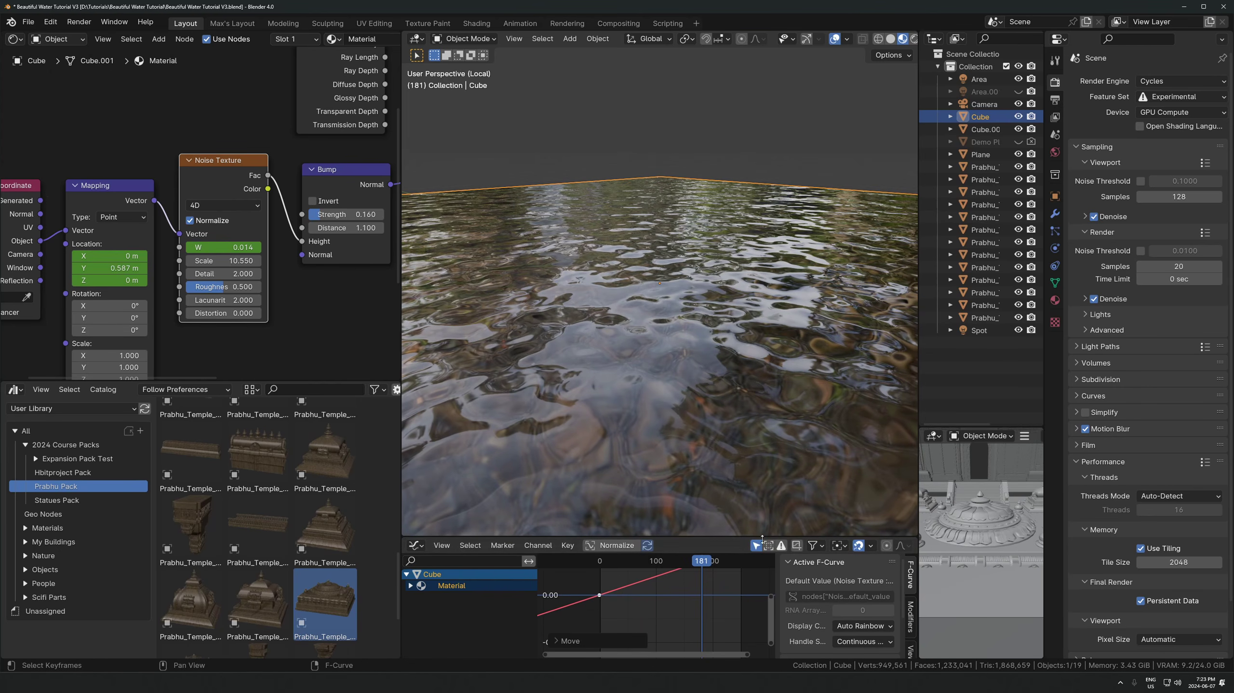
middle_click_drag(680, 581, 712, 608)
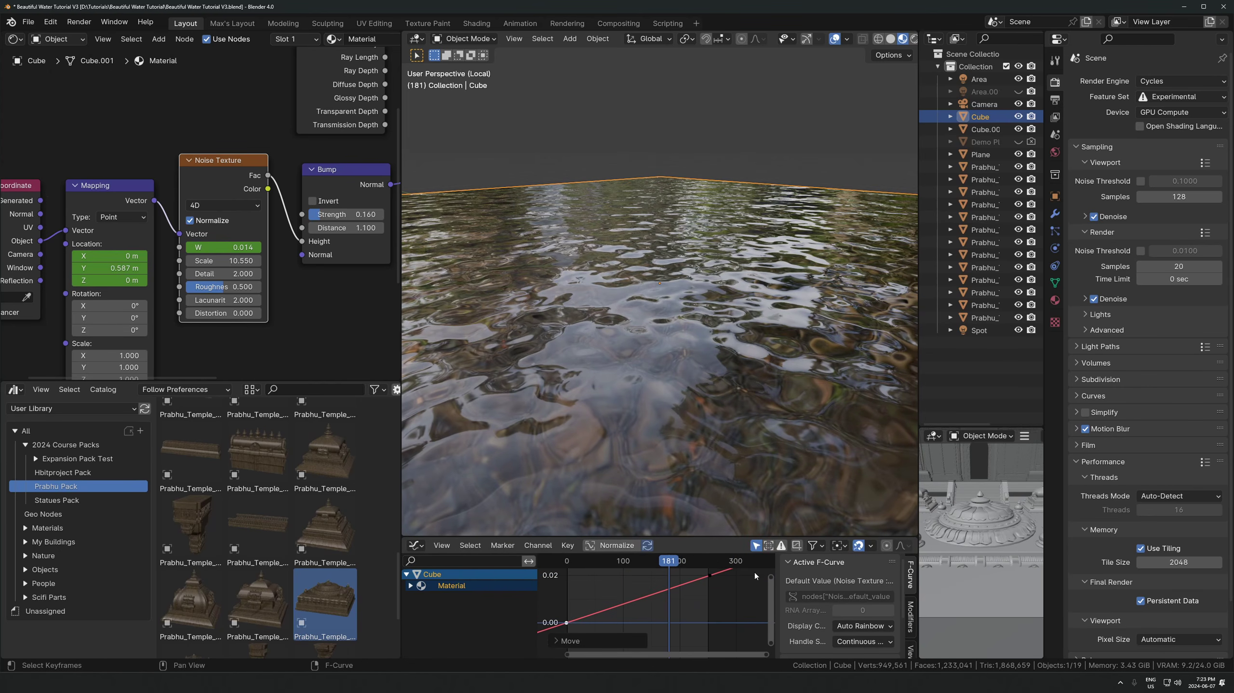
left_click_drag(663, 565, 616, 564)
key("space")
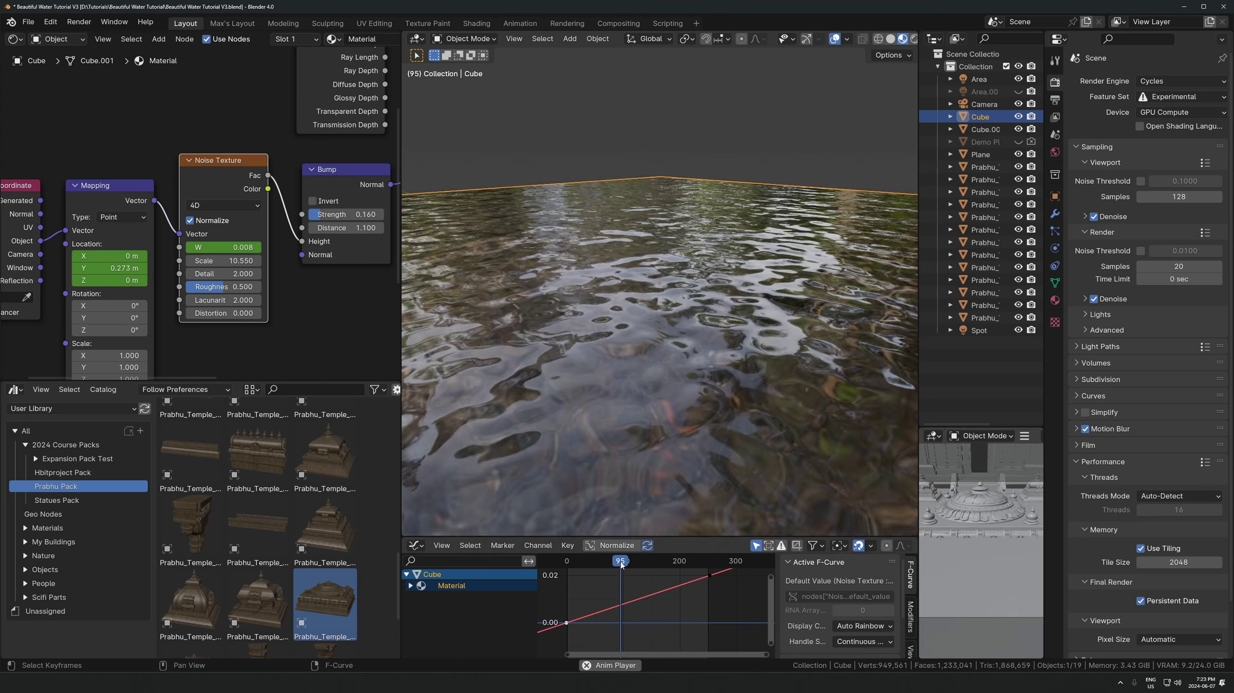
key("space")
- Raise the W curve's last keyframe vertically to speed up the noise evolution and play the animation
left_click(711, 573)
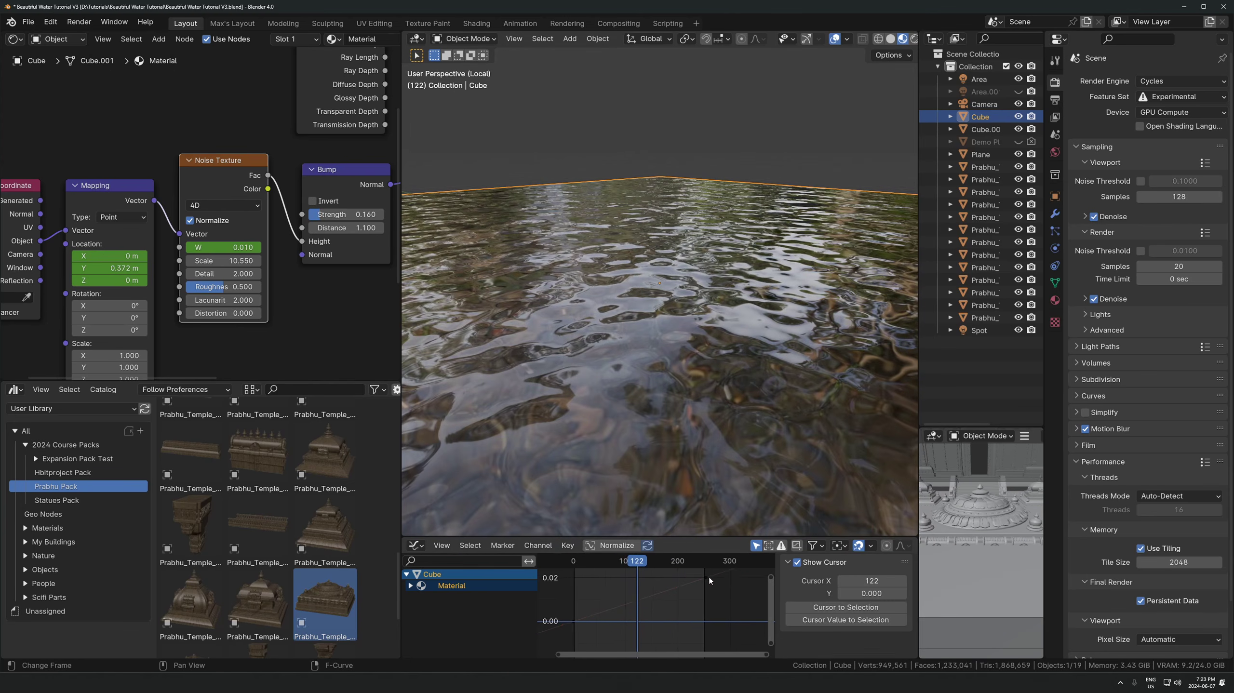
left_click(706, 577)
scroll(706, 580, "down", 2)
key("g")
key("y")
left_click(657, 595)
key("space")
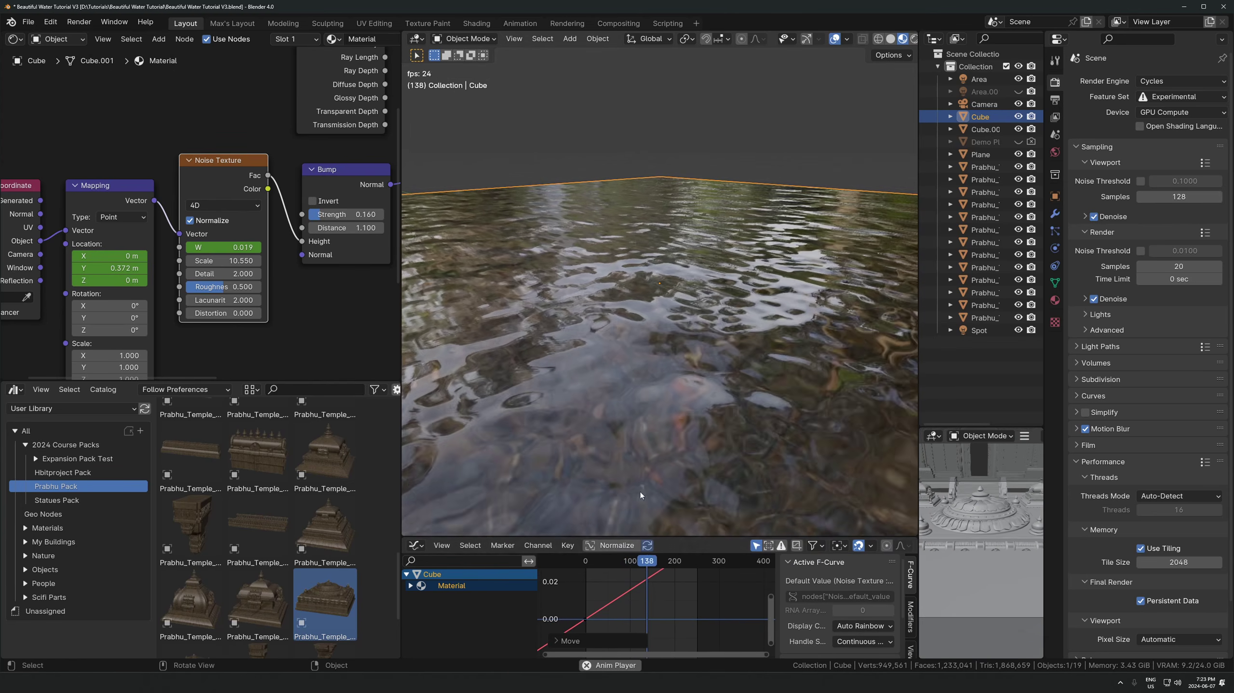
- Raise the last W keyframe further in several vertical moves while the animation plays
scroll(694, 580, "down", 1)
key("g")
key("y")
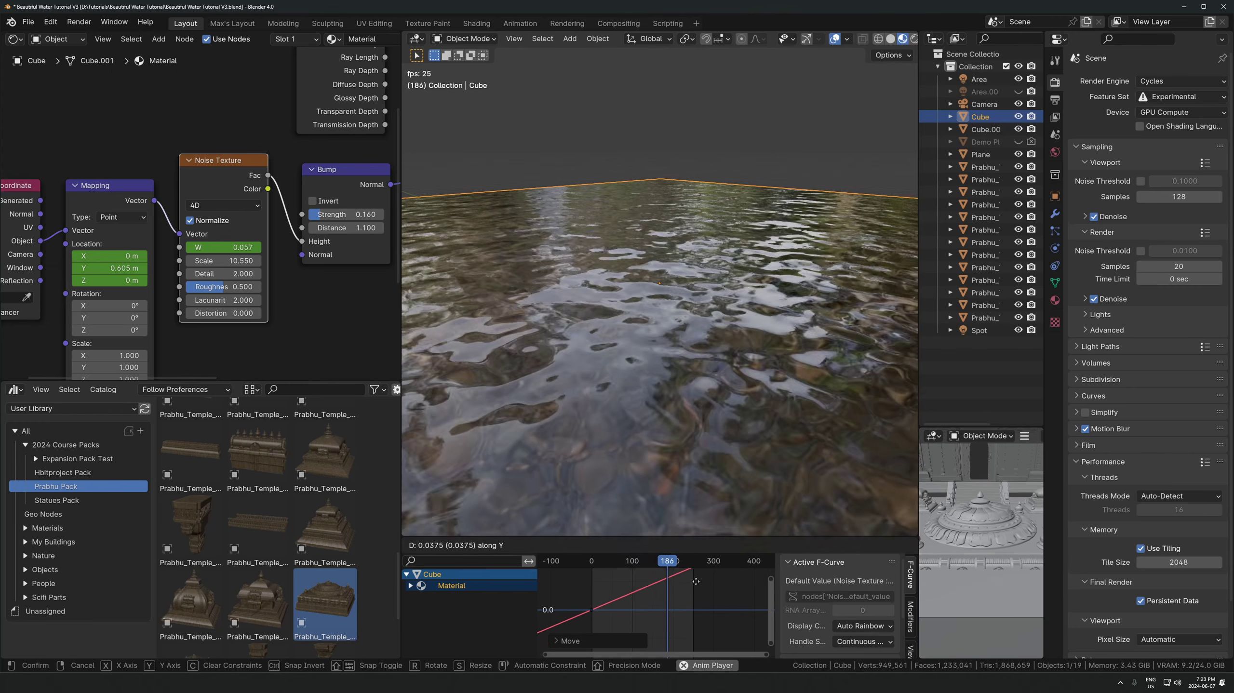
scroll(674, 606, "down", 1)
key("g")
key("y")
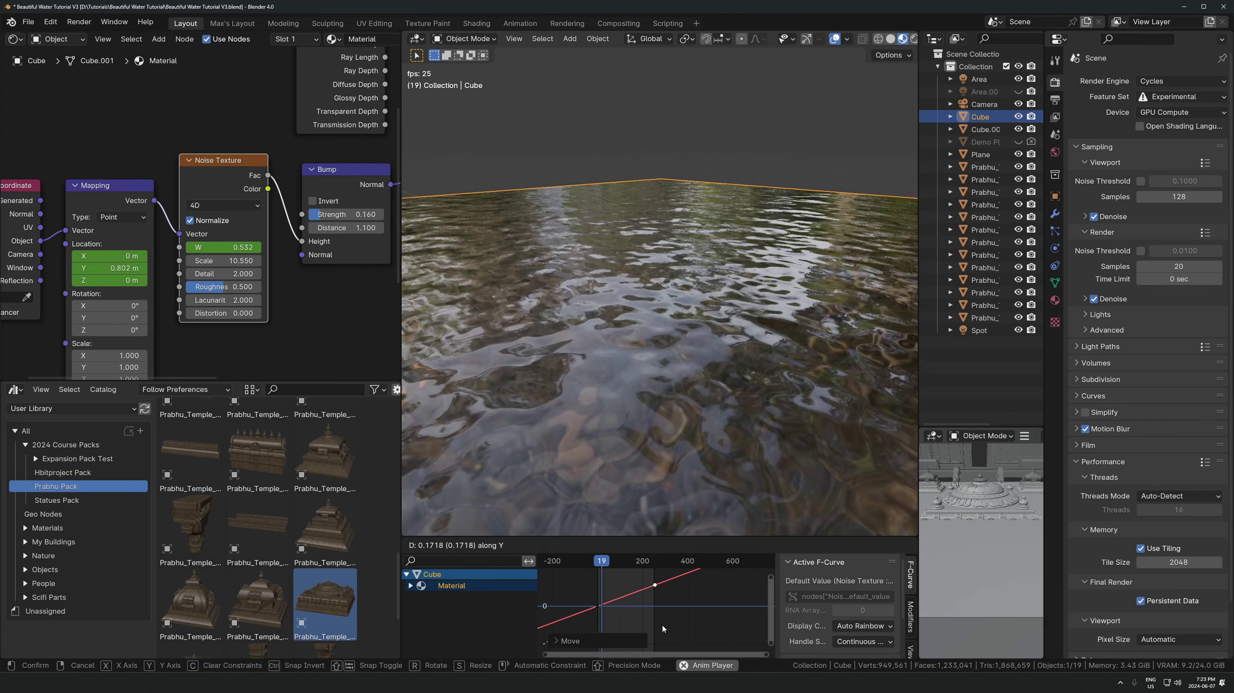
left_click(657, 628)
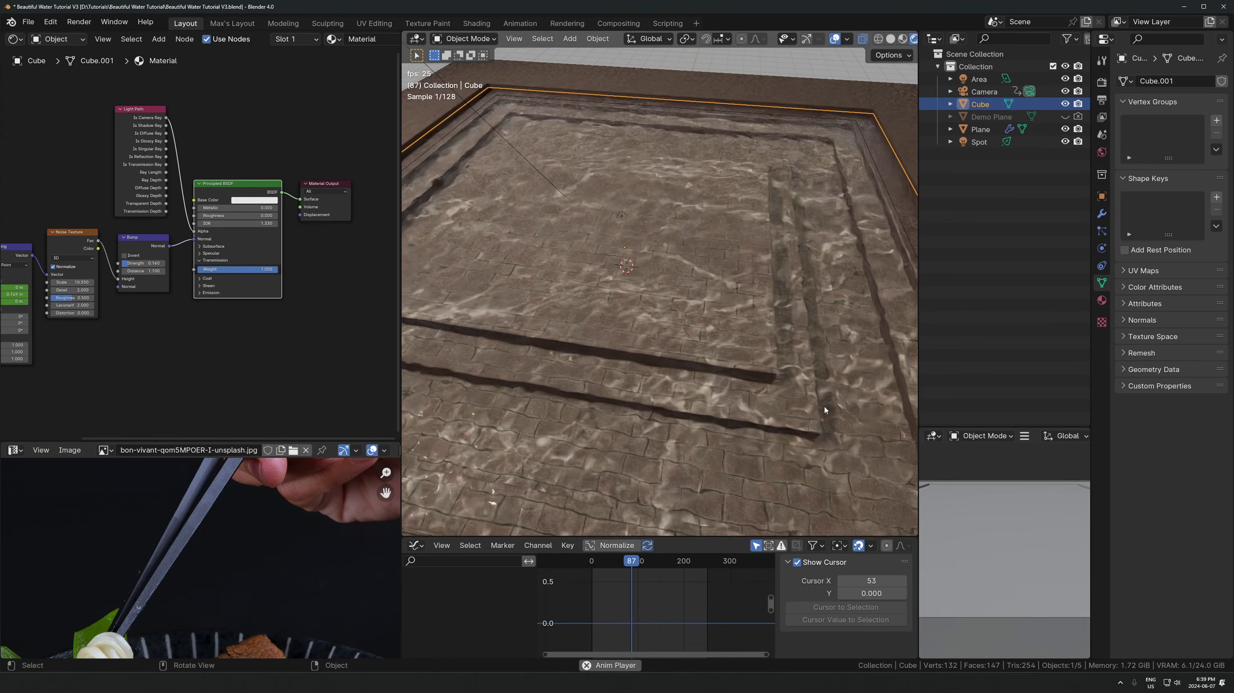
- Scale the edge loop of the pool plane's lower underwater step to about 0.975 so its wall slants
scroll(678, 372, "up", 8)
middle_click_drag(744, 422, 660, 366)
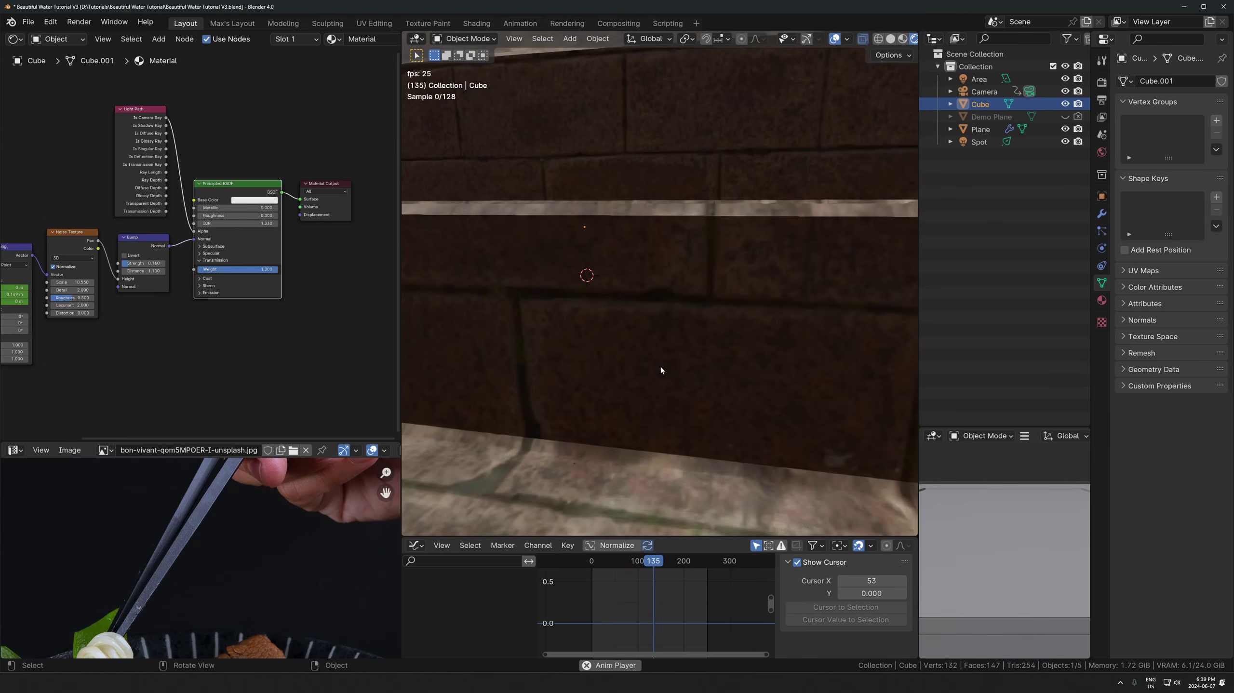
middle_click_drag(729, 337, 695, 376)
scroll(712, 358, "down", 2)
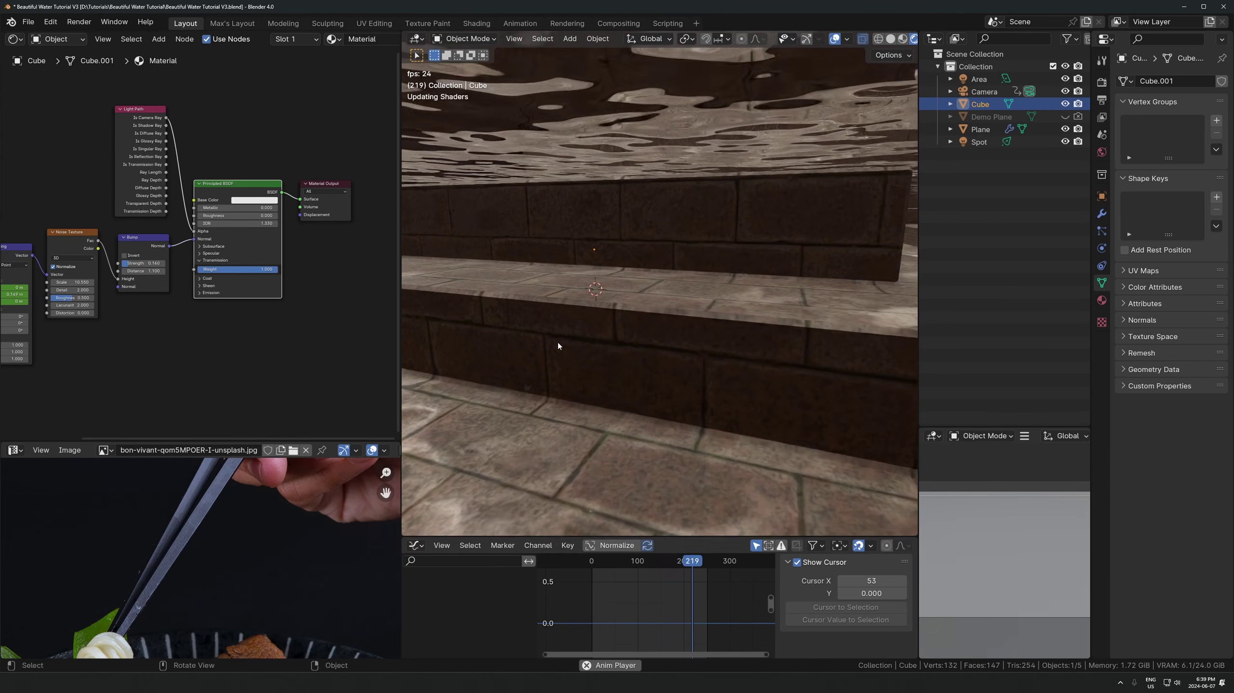
left_click(626, 325)
key("Tab")
key("2")
left_click(815, 328, "alt")
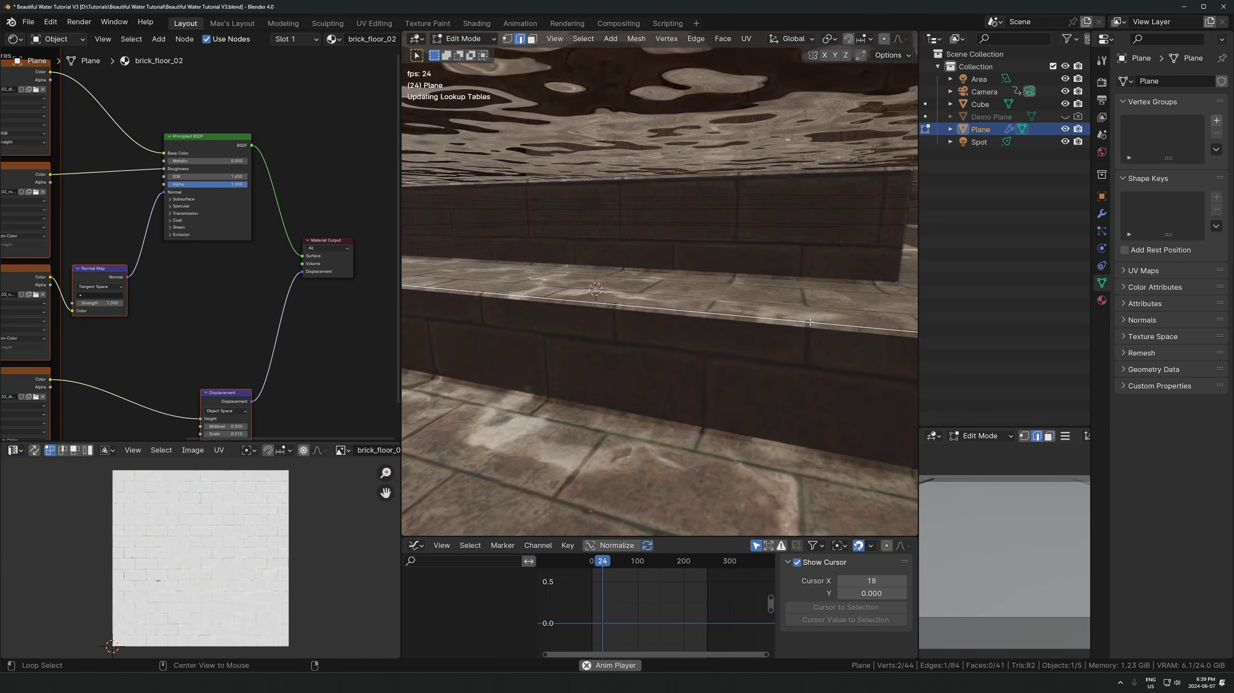
key("s")
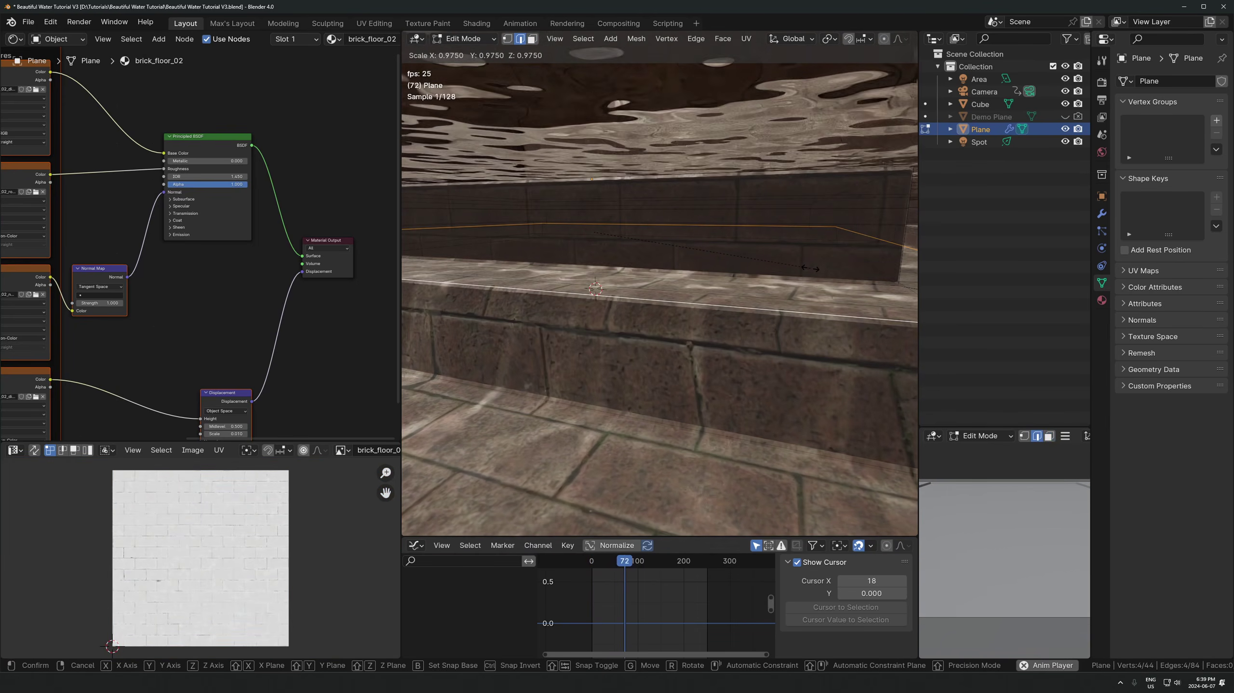
left_click(792, 289)
key("Tab")
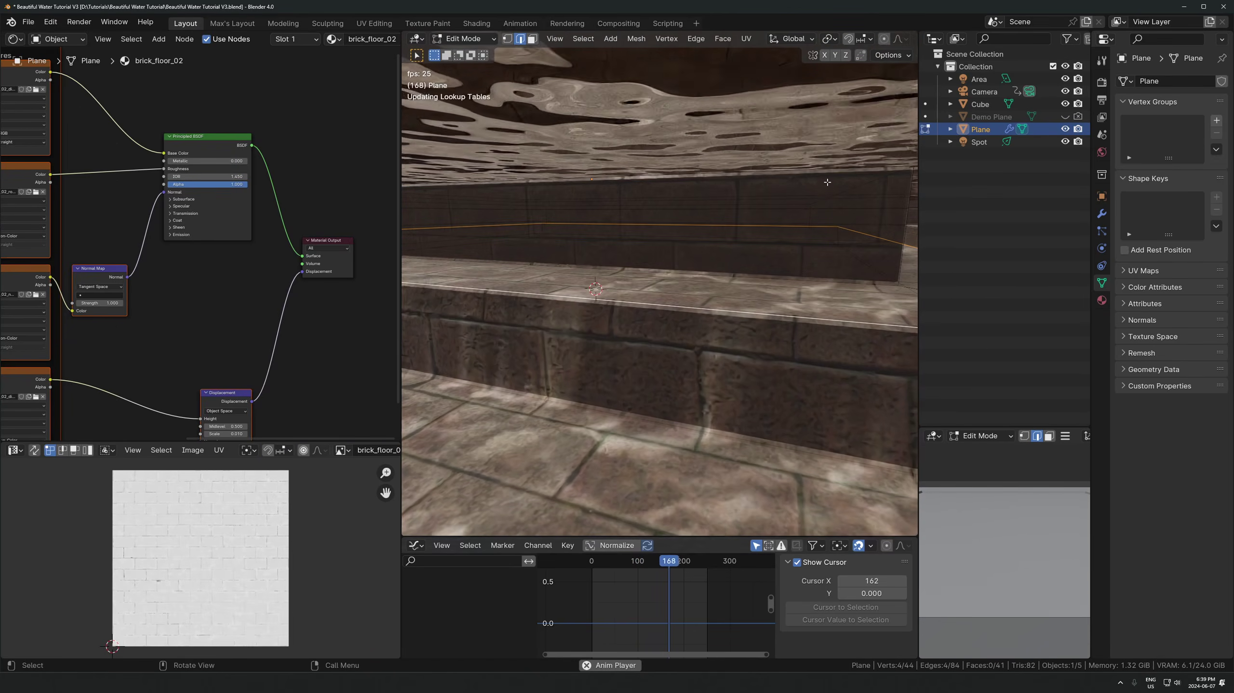
key("Tab")
left_click(869, 168)
key("s")
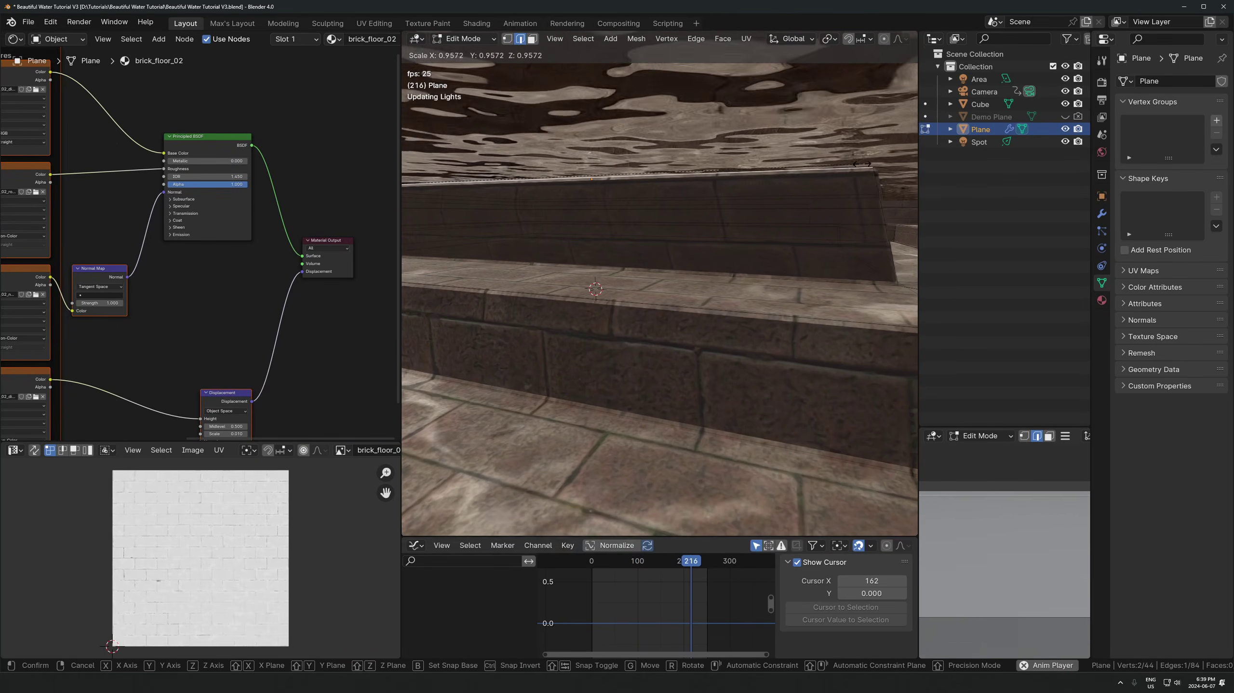
right_click(856, 164)
key("3")
key("Tab")
- Examine the whole pool and its lighting from outside, selecting the spot light above it and the water cube
middle_click_drag(818, 170, 748, 291)
scroll(748, 288, "down", 4)
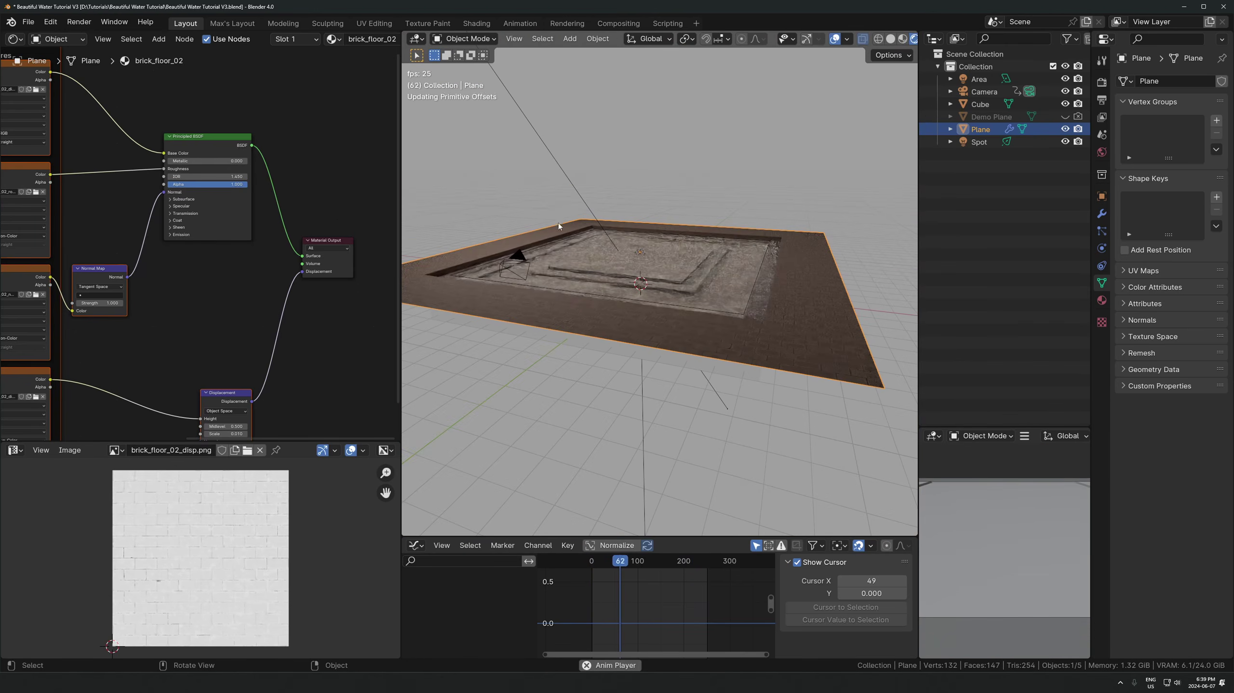
left_click(589, 204)
middle_click_drag(614, 293, 622, 331)
scroll(622, 331, "down", 2)
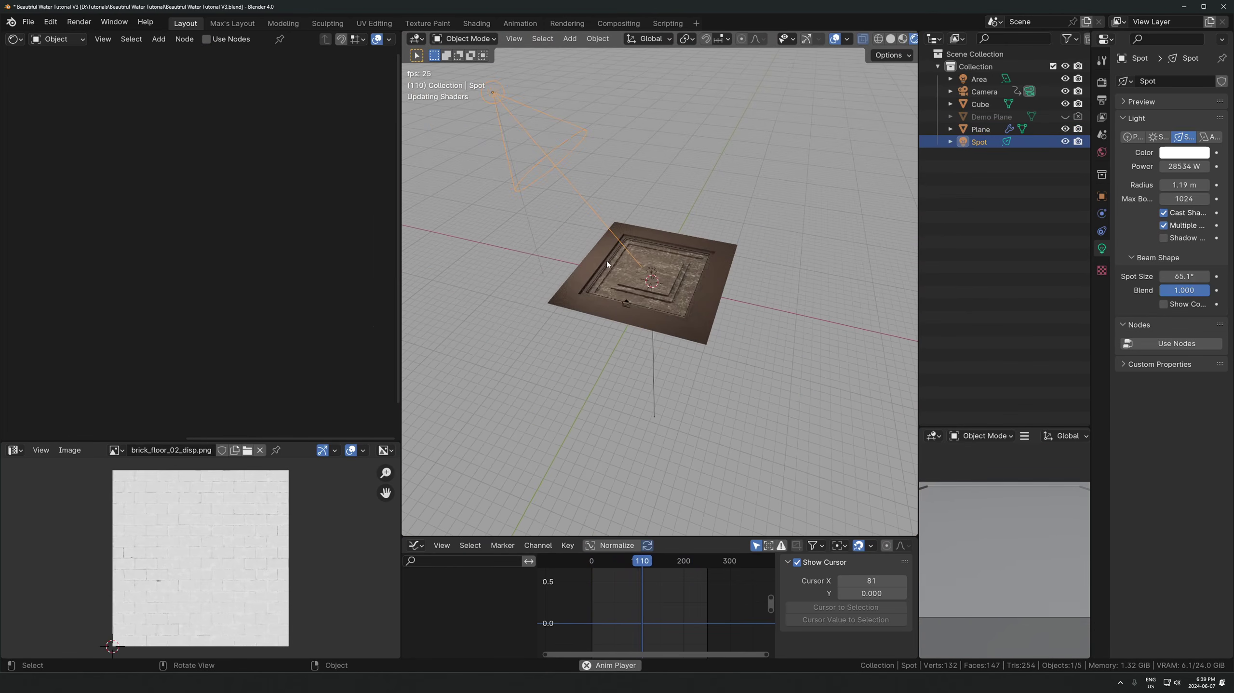
scroll(638, 257, "up", 4)
left_click(638, 257)
scroll(639, 265, "up", 2)
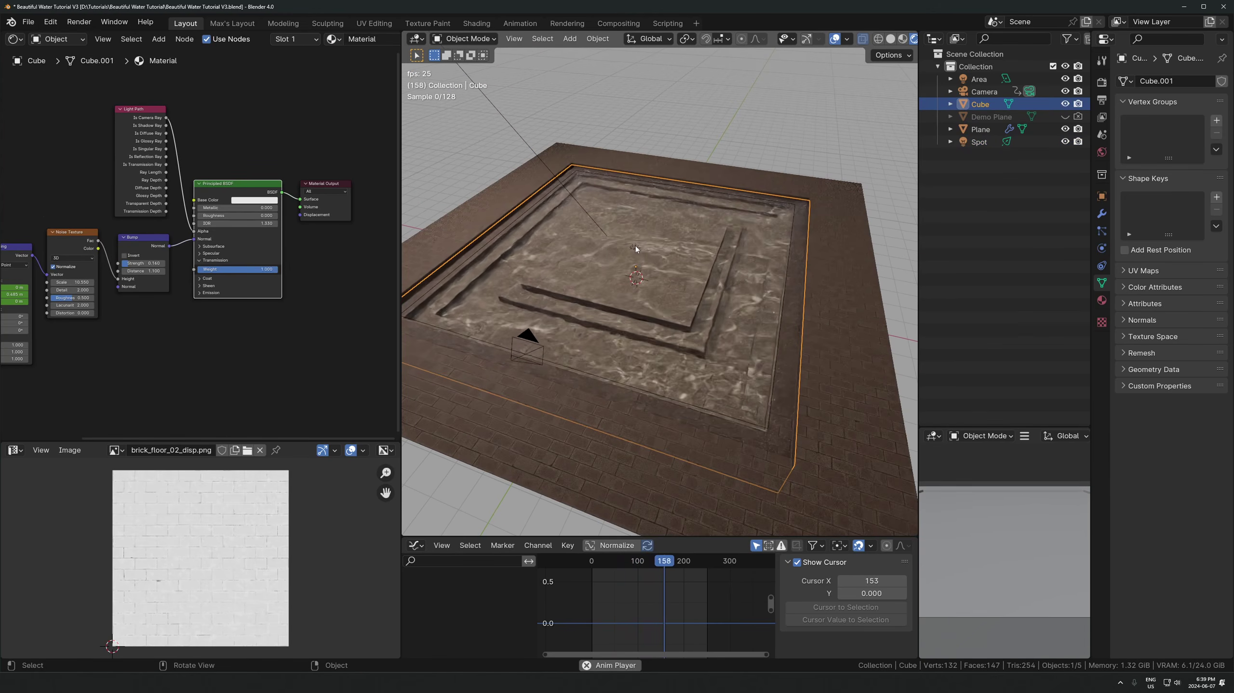
- Select the caustics area light above the pool and duplicate it in place
left_click(636, 248)
scroll(641, 263, "up", 2)
middle_click_drag(643, 271, 669, 335)
scroll(666, 325, "down", 2)
key("shift+d")
left_click(669, 252)
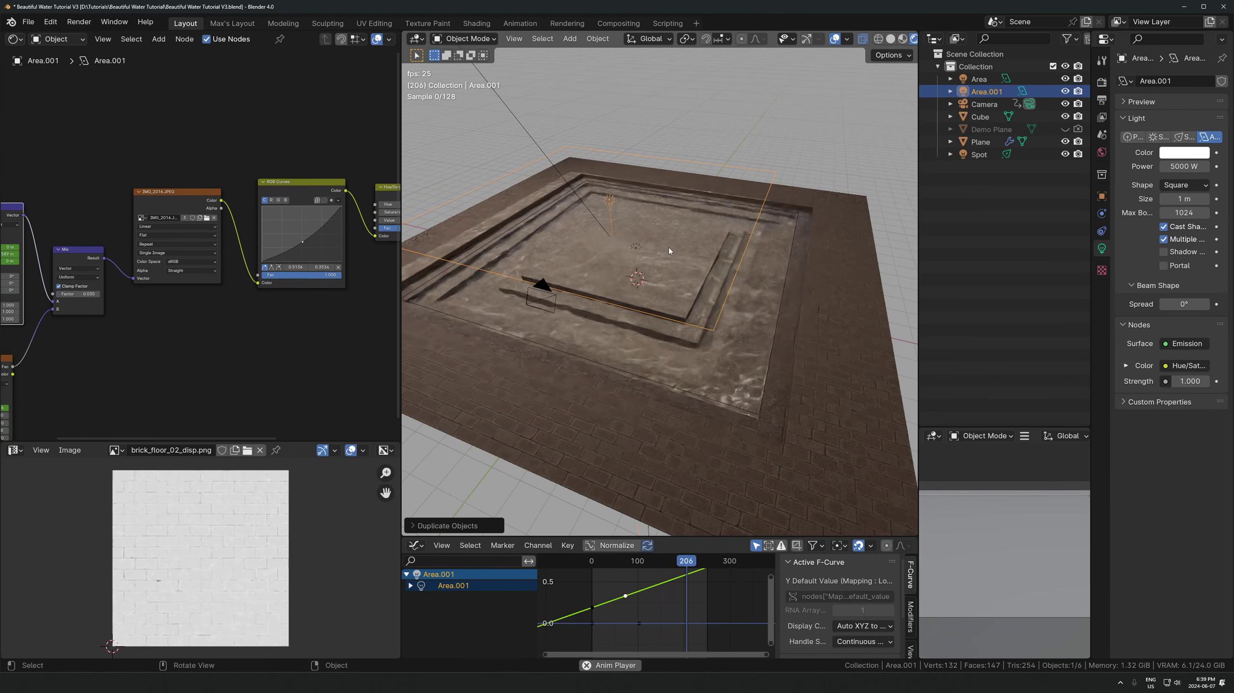
- Change the duplicated light's type to Spot and move it toward the near side of the pool
left_click(1184, 138)
key("g")
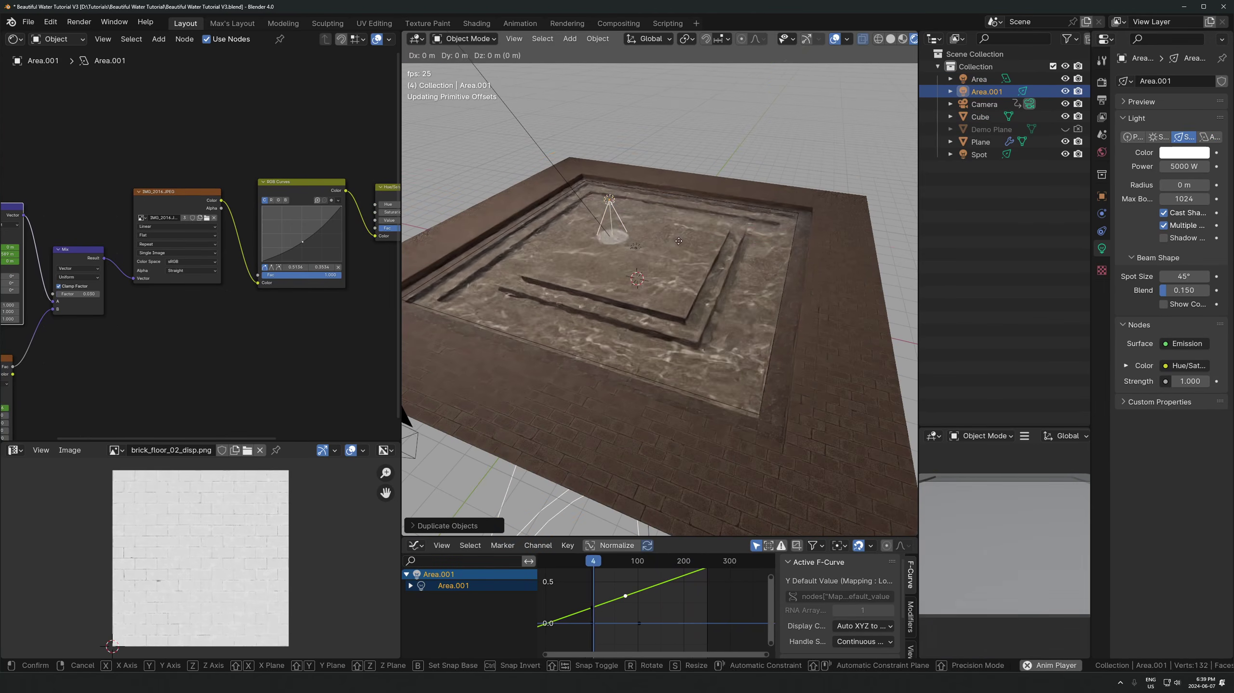
left_click(607, 361)
- Rotate the duplicated spot light by about -20° so it shines toward the walls of the pool's steps
scroll(699, 398, "up", 4)
mouse_move(706, 404)
middle_mouse_down()
mouse_move(723, 413)
mouse_move(707, 393)
middle_mouse_up()
key("r")
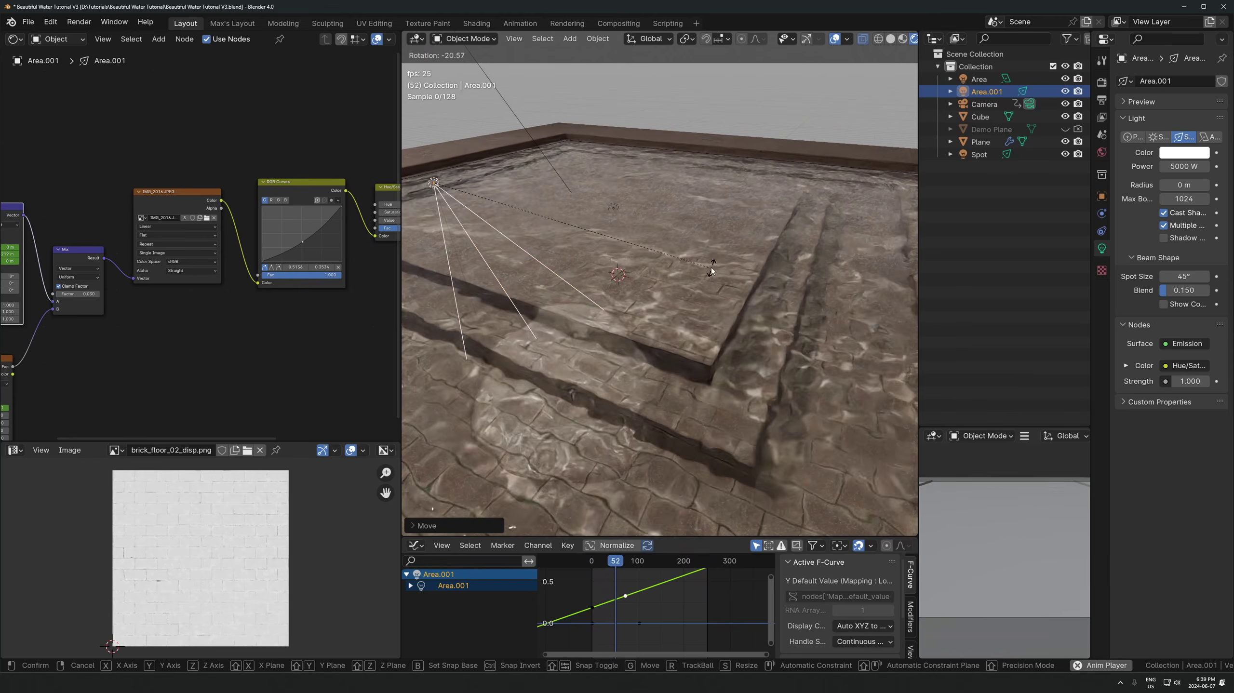
left_click(710, 267)
- Set the duplicated spot light's blend to 1.000 and its power to 500 W
left_click_drag(1174, 292, 1208, 291)
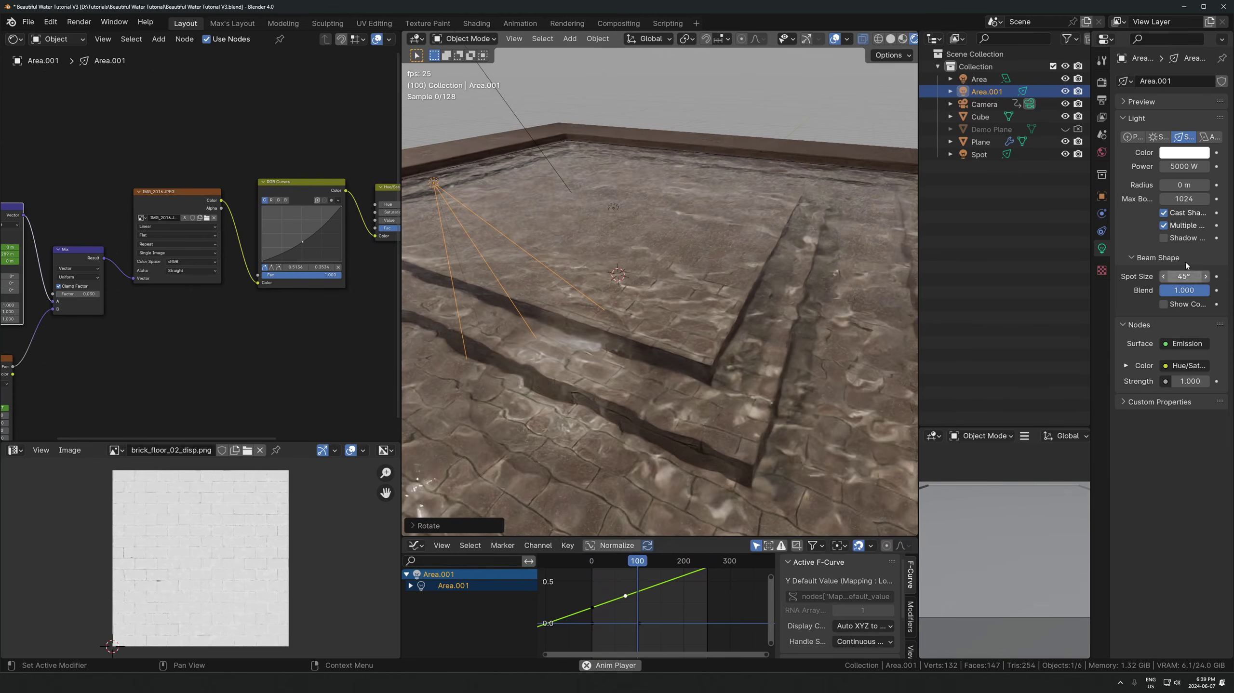
left_click(1168, 166)
left_click(1170, 165)
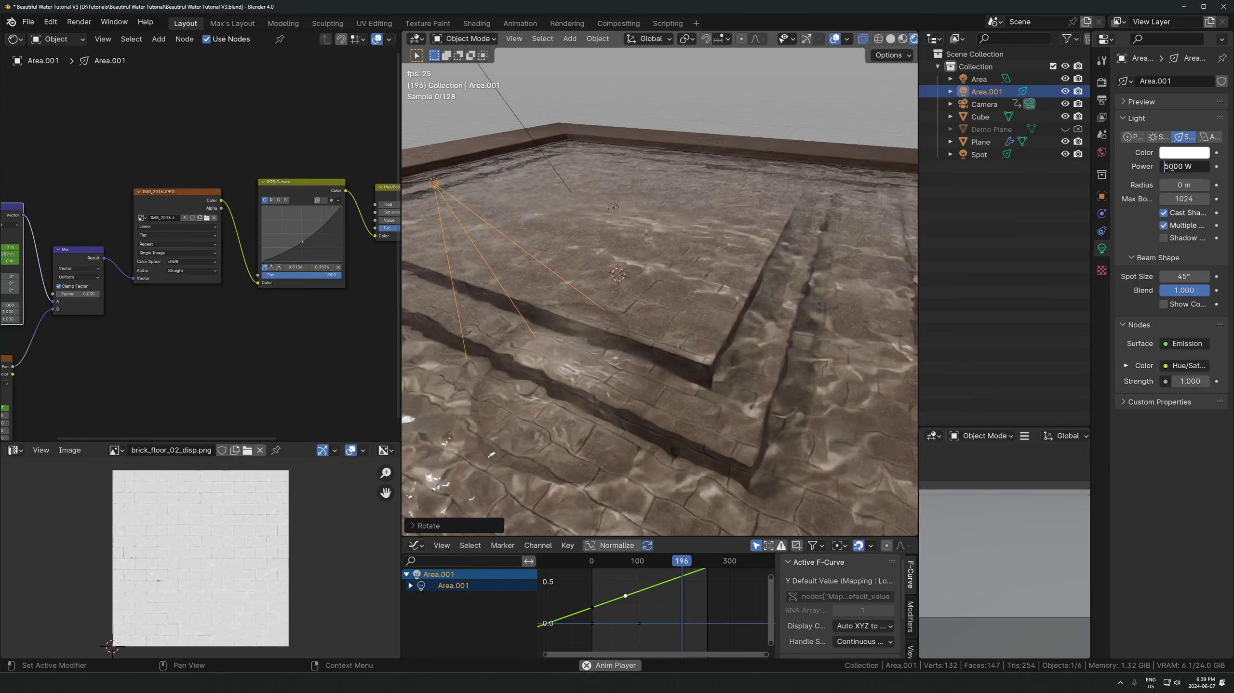
key("BackSpace")
key("Return")
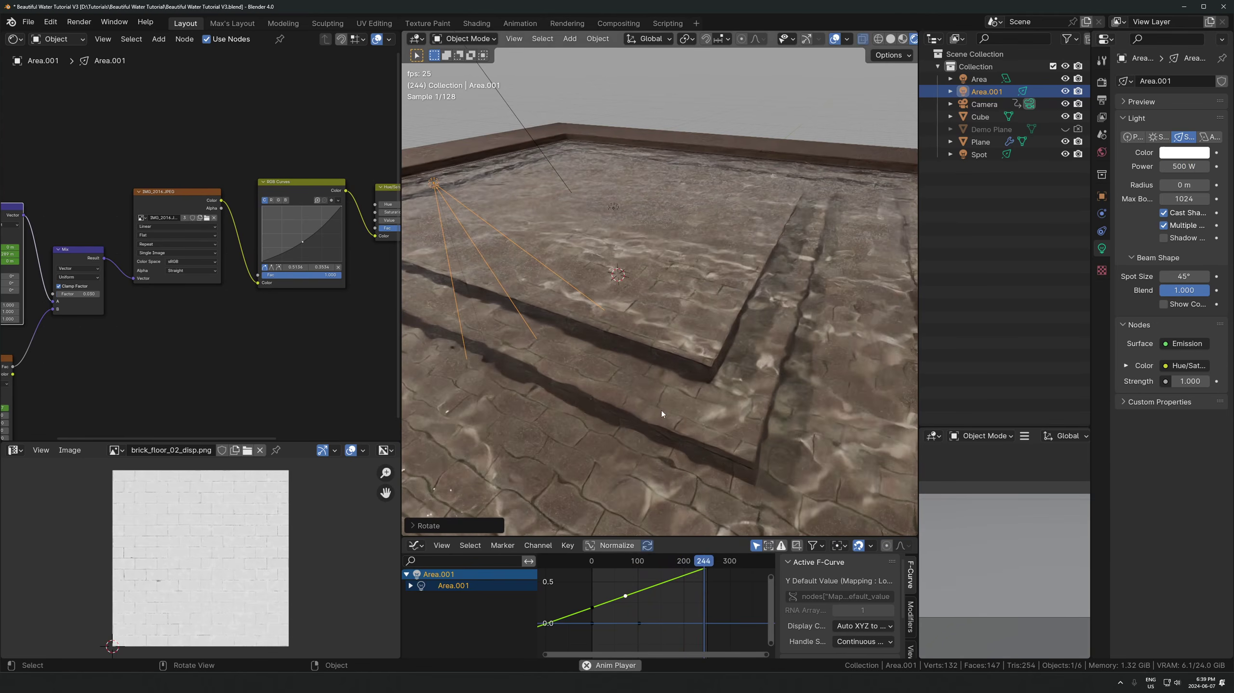
- Re-aim the spot light at the near walls of the steps and reposition it, including a shift along its local Z axis
key("r")
left_click(681, 373)
key("g")
left_click(631, 364)
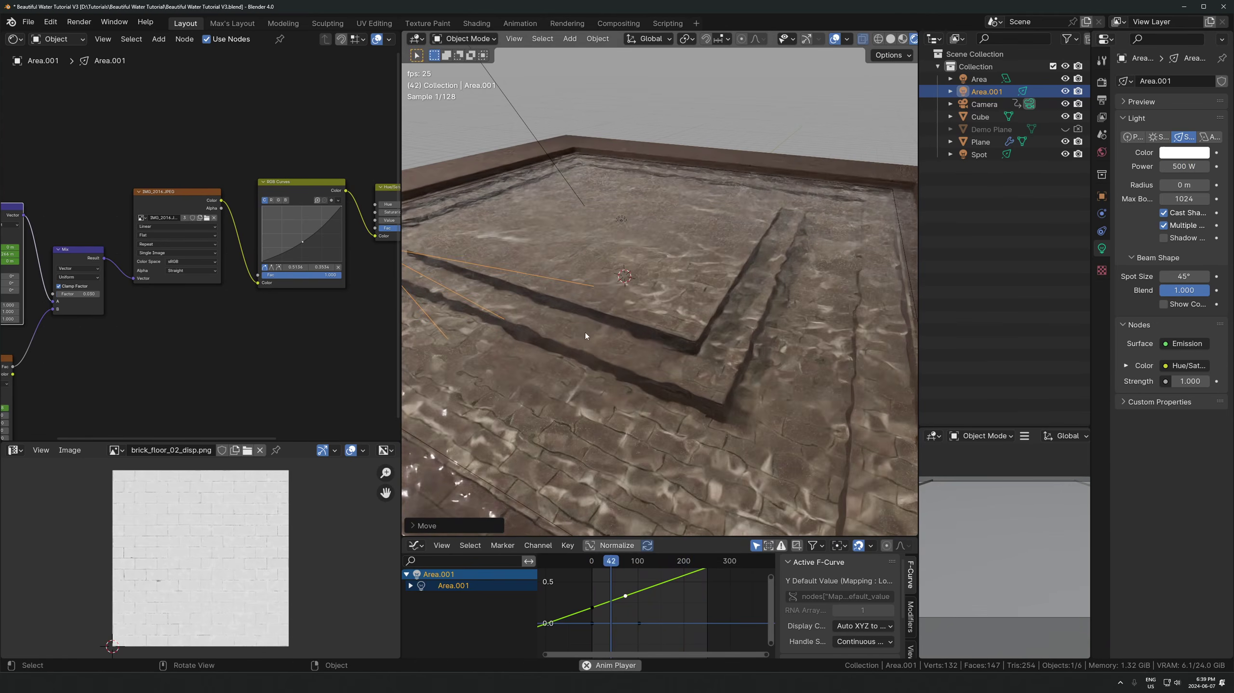
middle_click_drag(631, 364, 713, 378)
key("g")
key("z")
key("z")
left_click(681, 345)
- Rotate the spot light about the vertical axis and move it horizontally to the near corner of the steps
key("r")
key("z")
left_click(668, 301)
key("g")
key("shift+z")
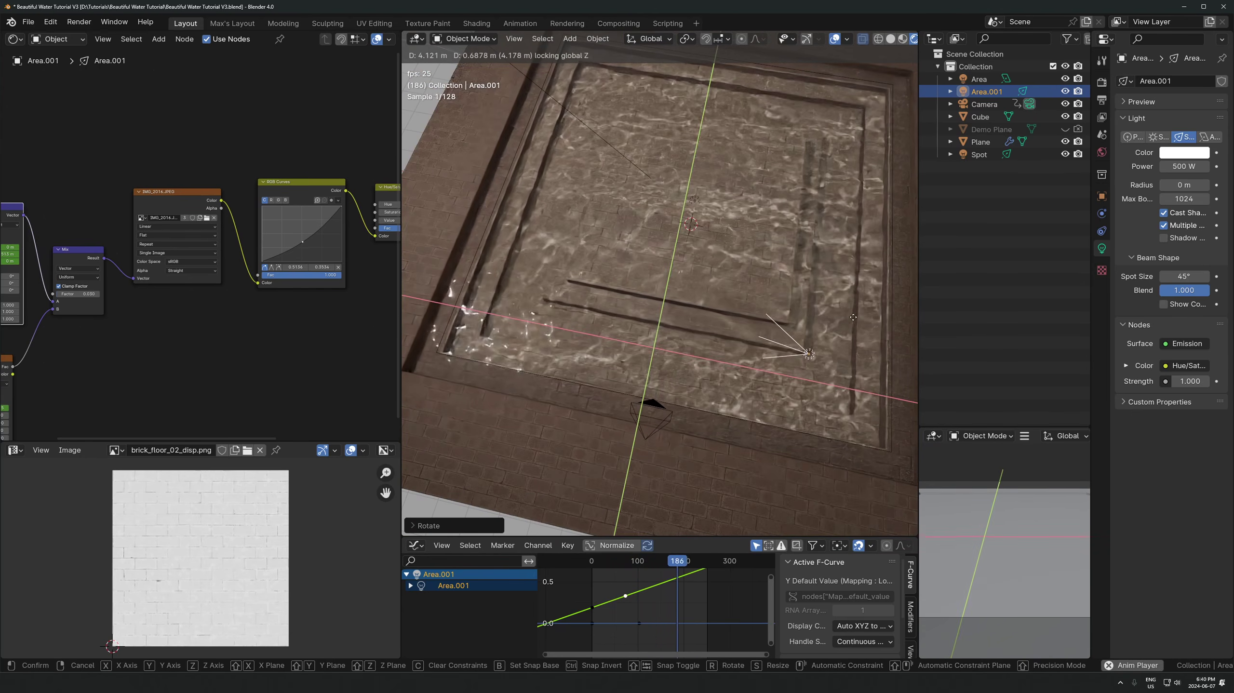
left_click(821, 306)
- Turn the spot light about the vertical axis, place it beside the adjacent side of the steps, and raise its power to 2246.1 W
middle_click_drag(821, 307, 768, 306, "shift")
key("r")
key("z")
left_click(804, 295)
key("g")
key("shift+z")
left_click(866, 266)
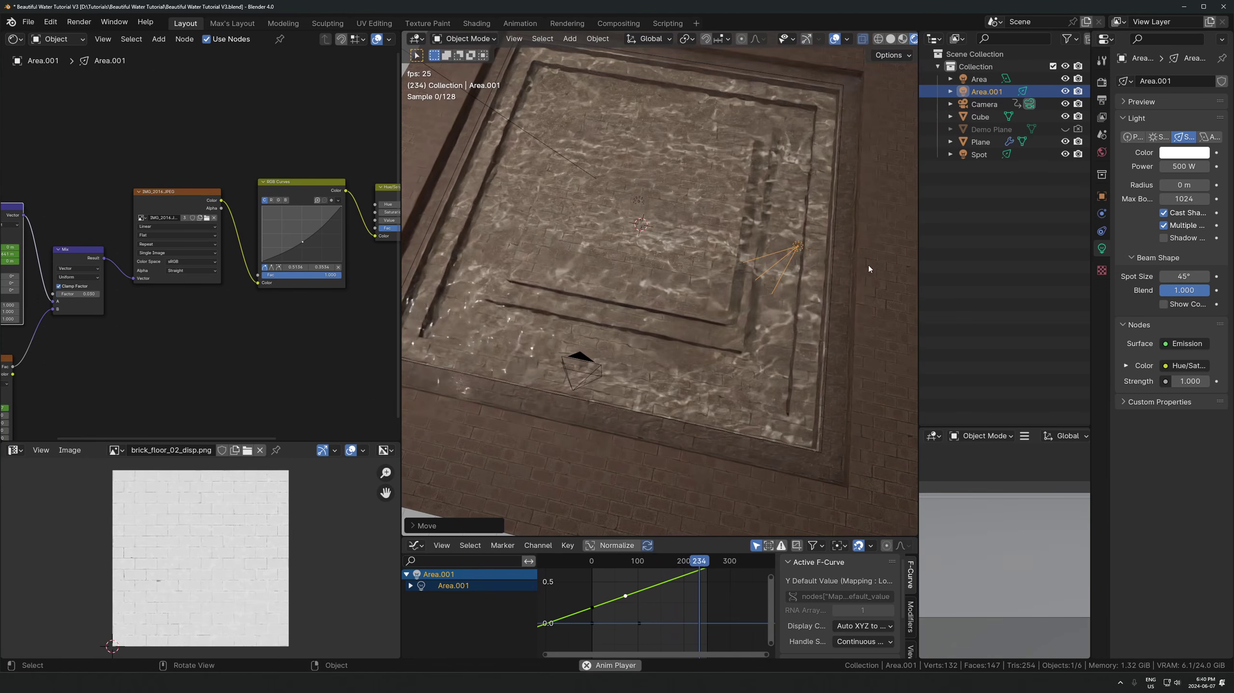
left_click_drag(1178, 165, 1175, 166)
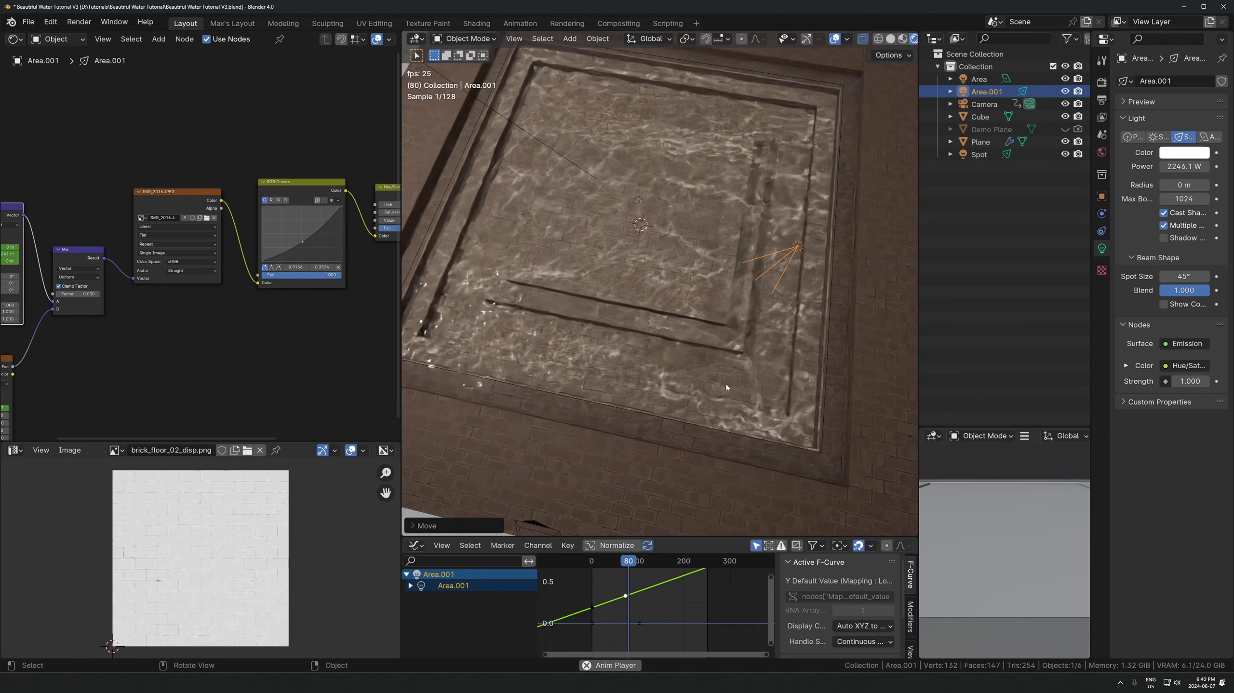
scroll(726, 383, "up", 8)
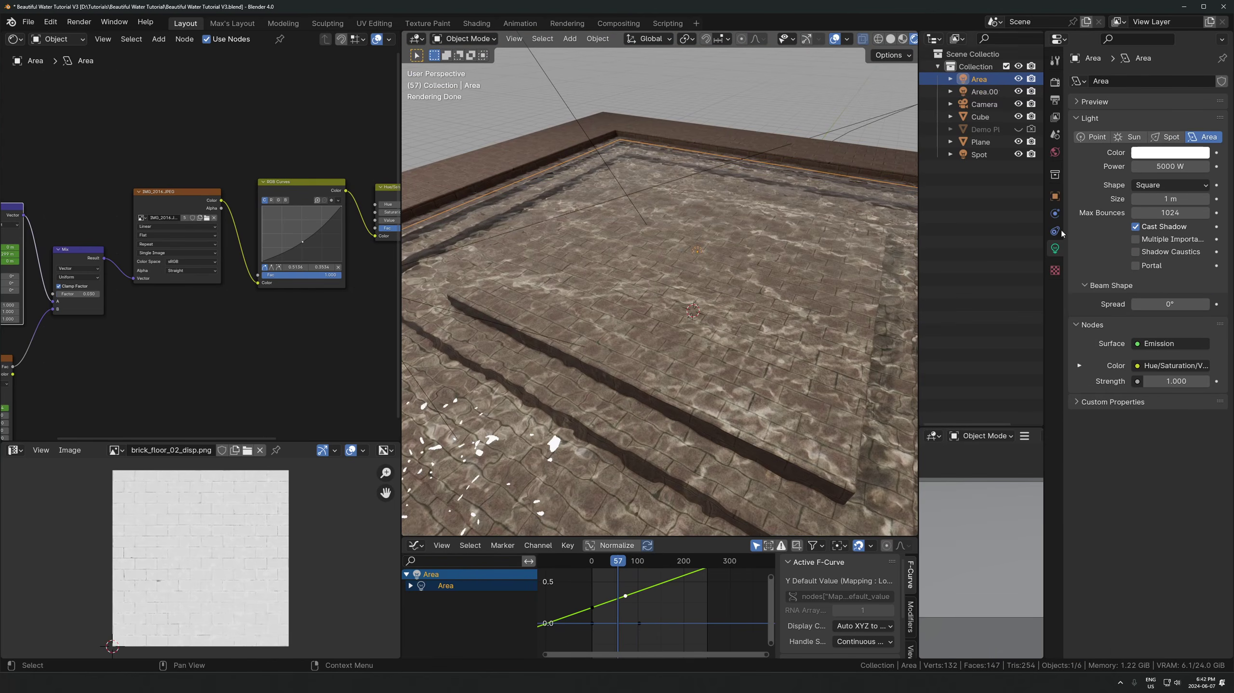
left_click(1153, 240)
left_click(1153, 241)
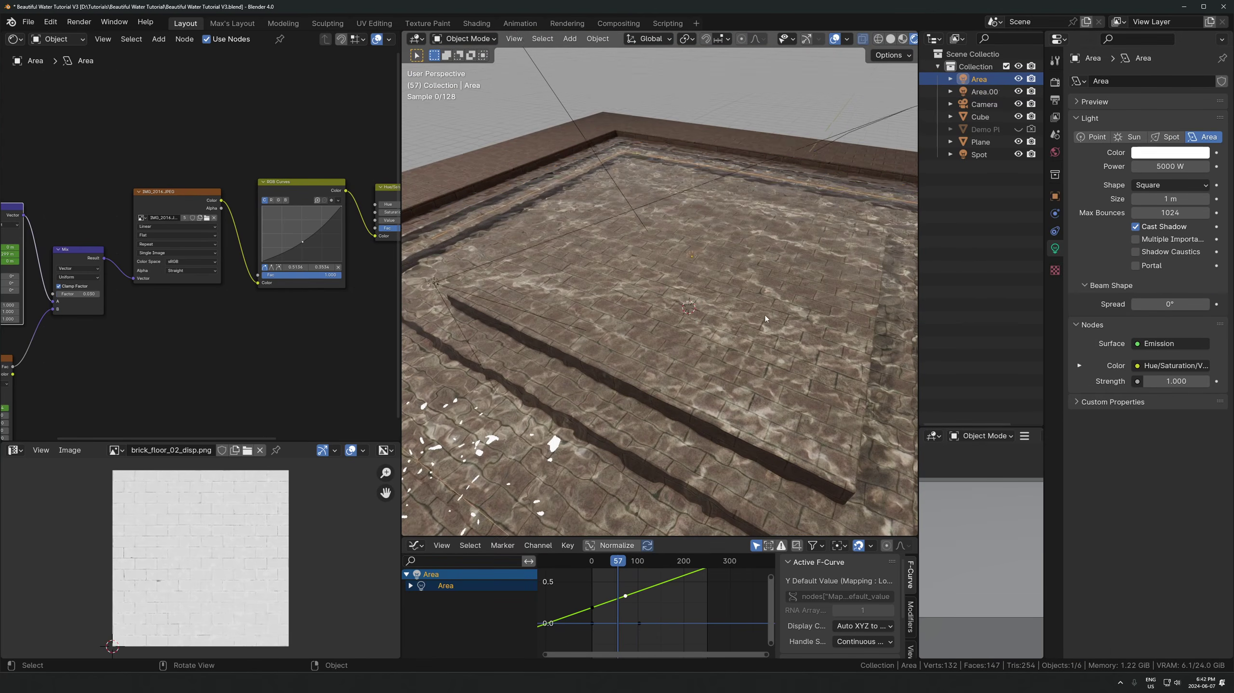
- Select the caustics spot light beside the pool's steps and move it along the near side of the pool
scroll(765, 319, "down", 6)
left_click(561, 287)
scroll(595, 285, "up", 3)
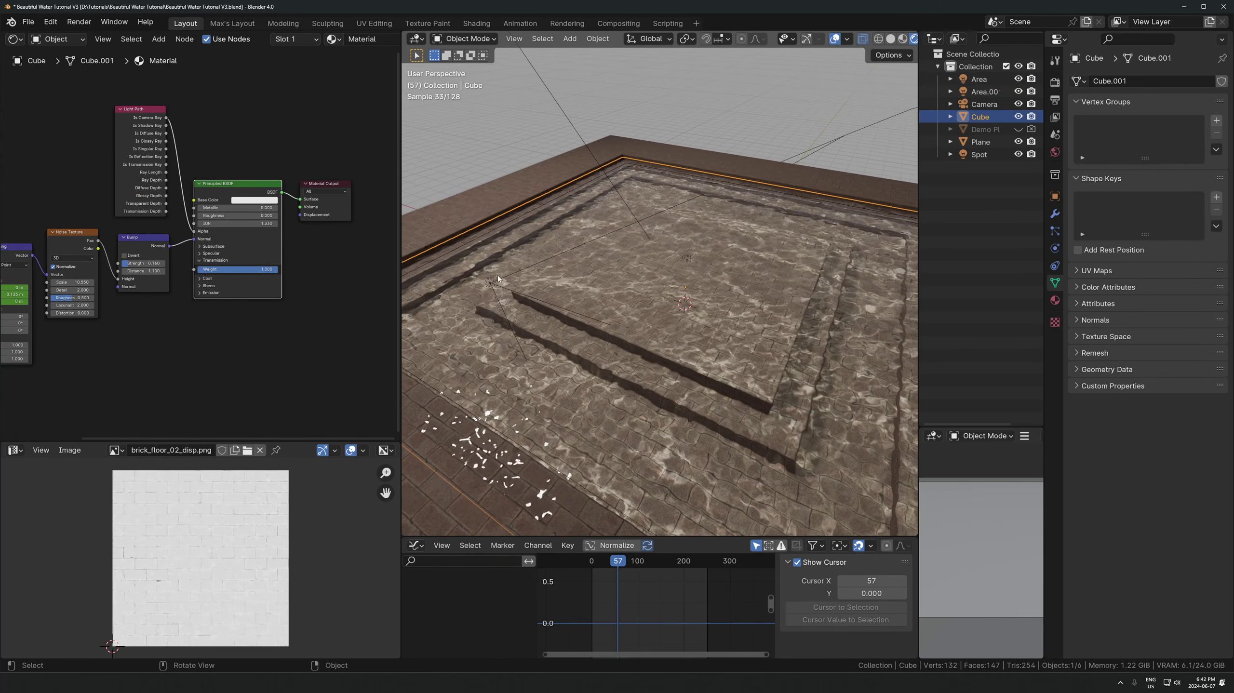
left_click(497, 277)
scroll(720, 335, "down", 4)
middle_click_drag(720, 335, 712, 361)
key("g")
left_click(691, 384)
scroll(711, 421, "up", 4)
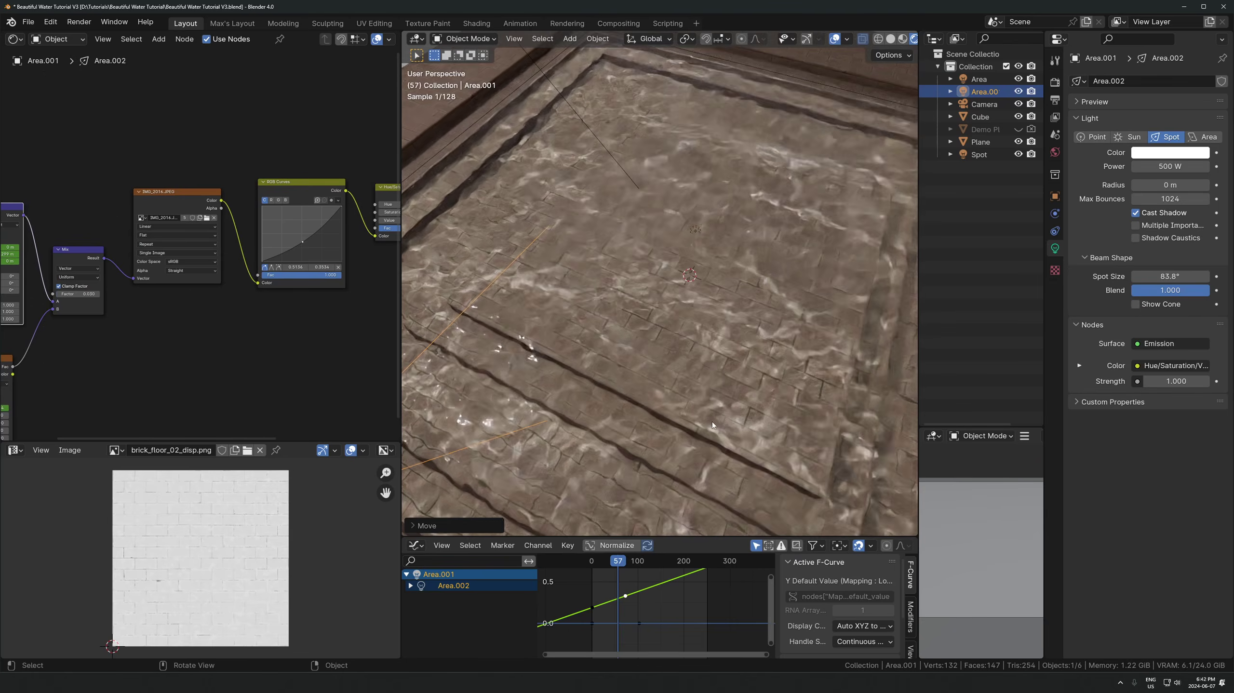
- Raise the selected spot light's power to 1000 W
middle_click_drag(711, 421, 719, 375)
scroll(719, 375, "down", 2)
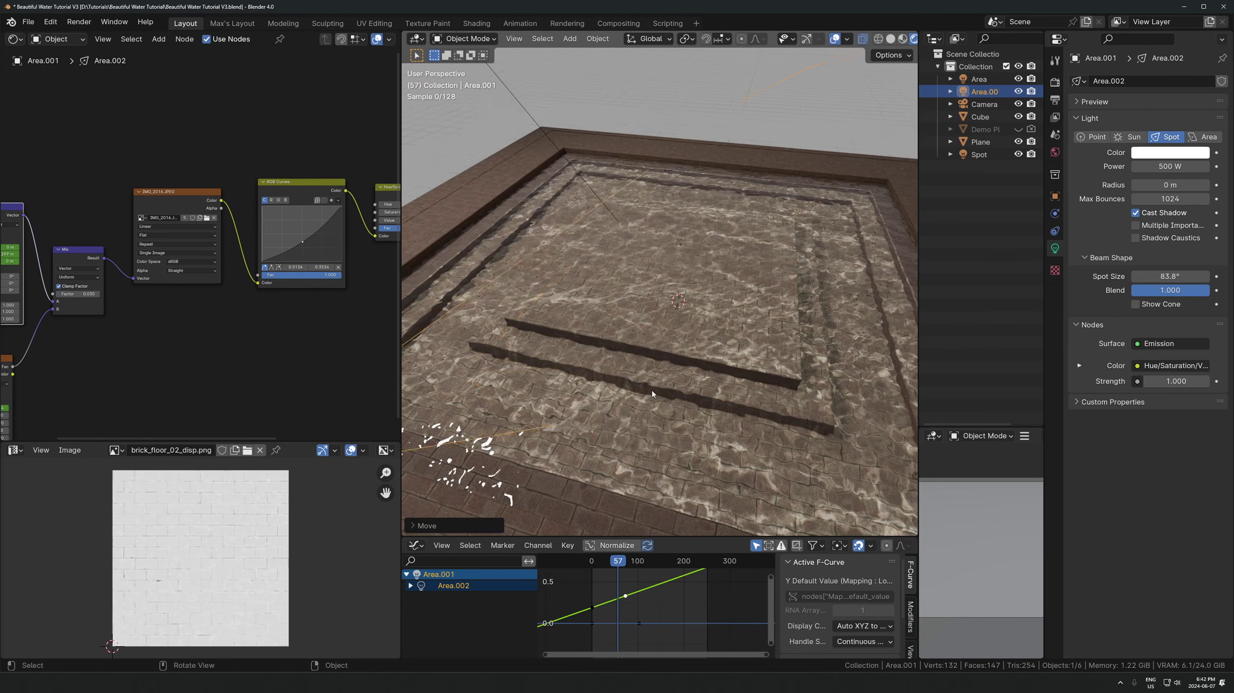
scroll(675, 268, "up", 3)
middle_click_drag(676, 268, 644, 322)
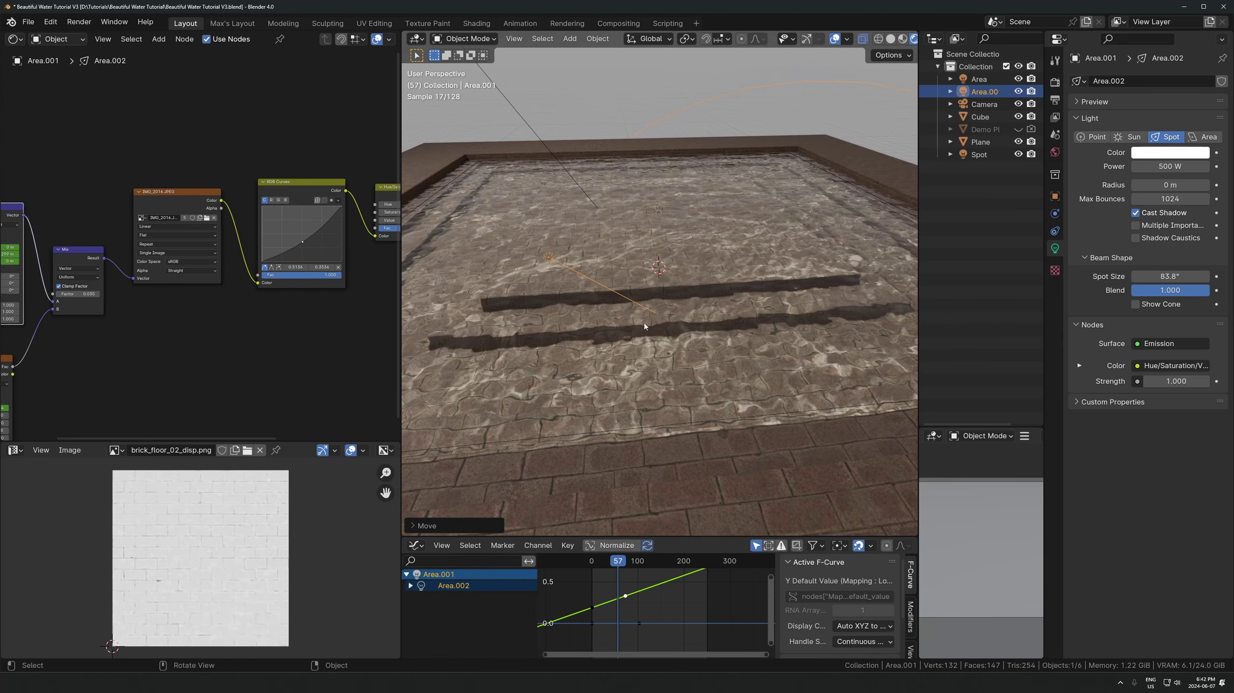
right_click(625, 317)
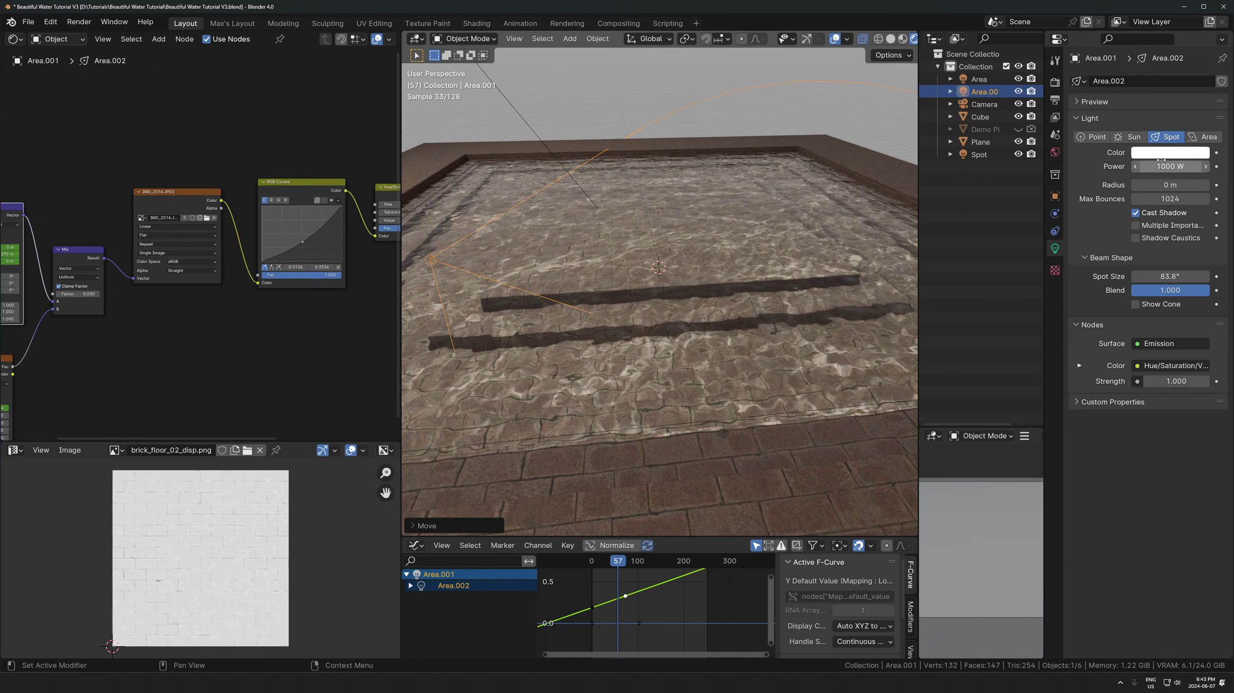
- Play the animation while viewing the step walls underwater, and hide the caustics spot light in the viewport to compare
scroll(690, 299, "up", 3)
middle_click_drag(721, 351, 652, 251)
key("space")
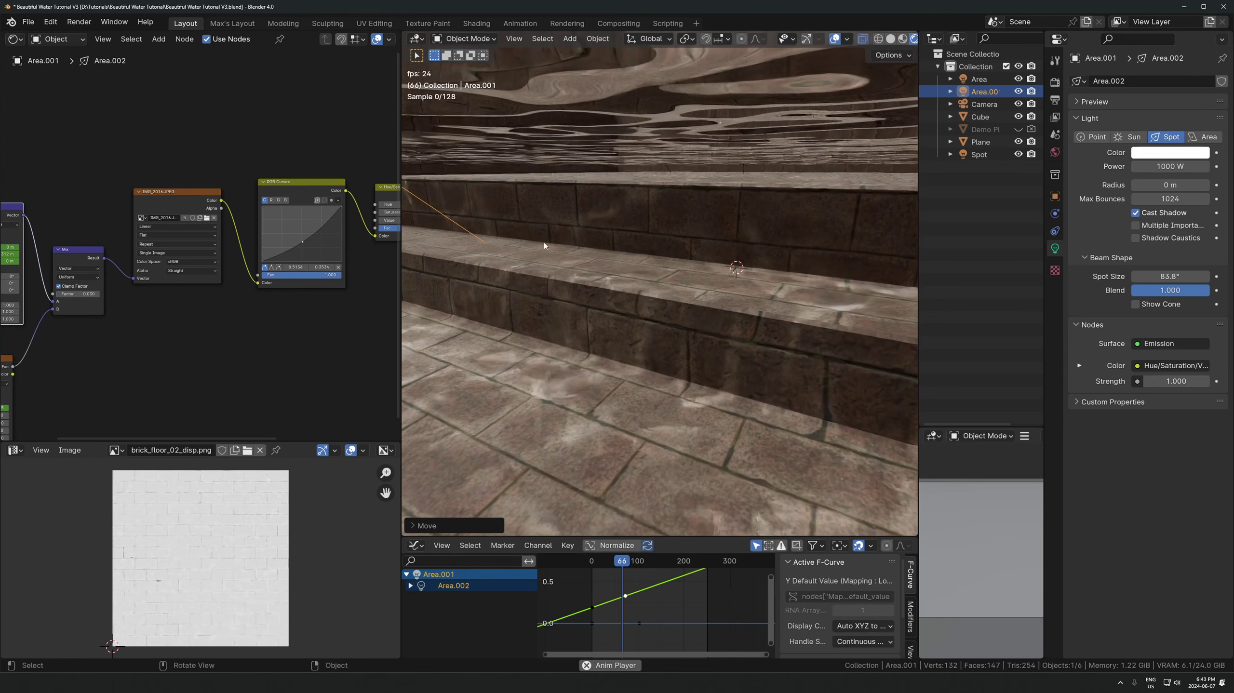
left_click(1019, 91)
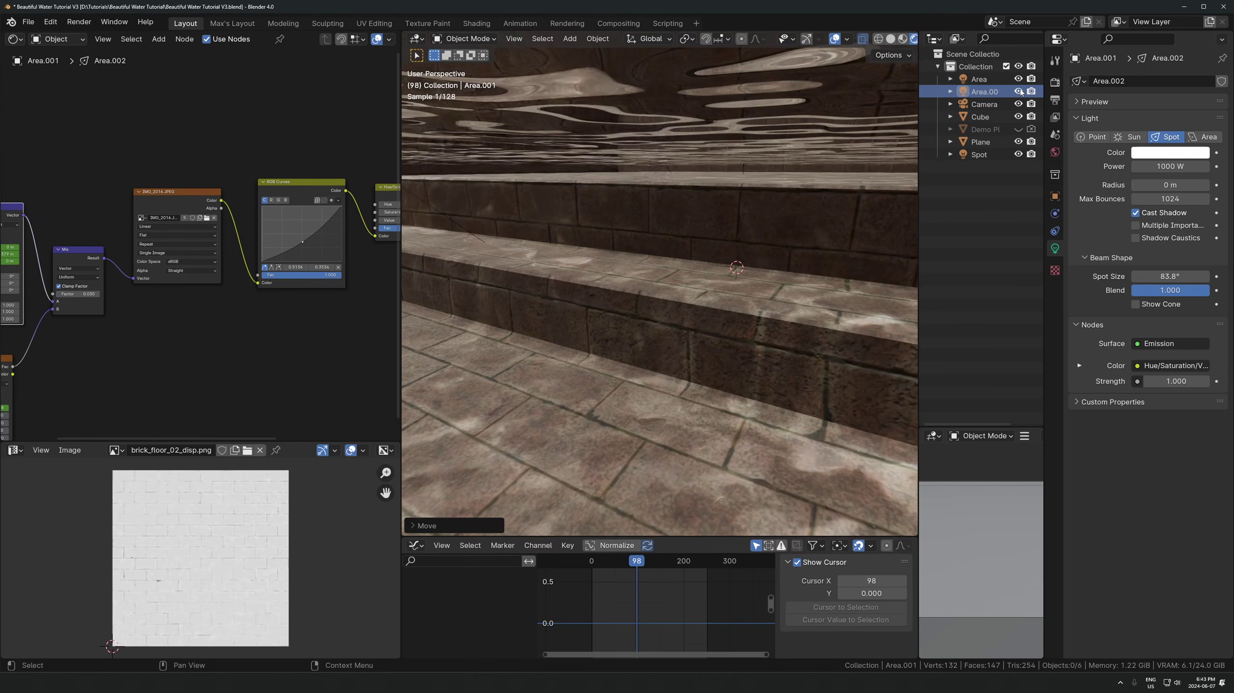
key("space")
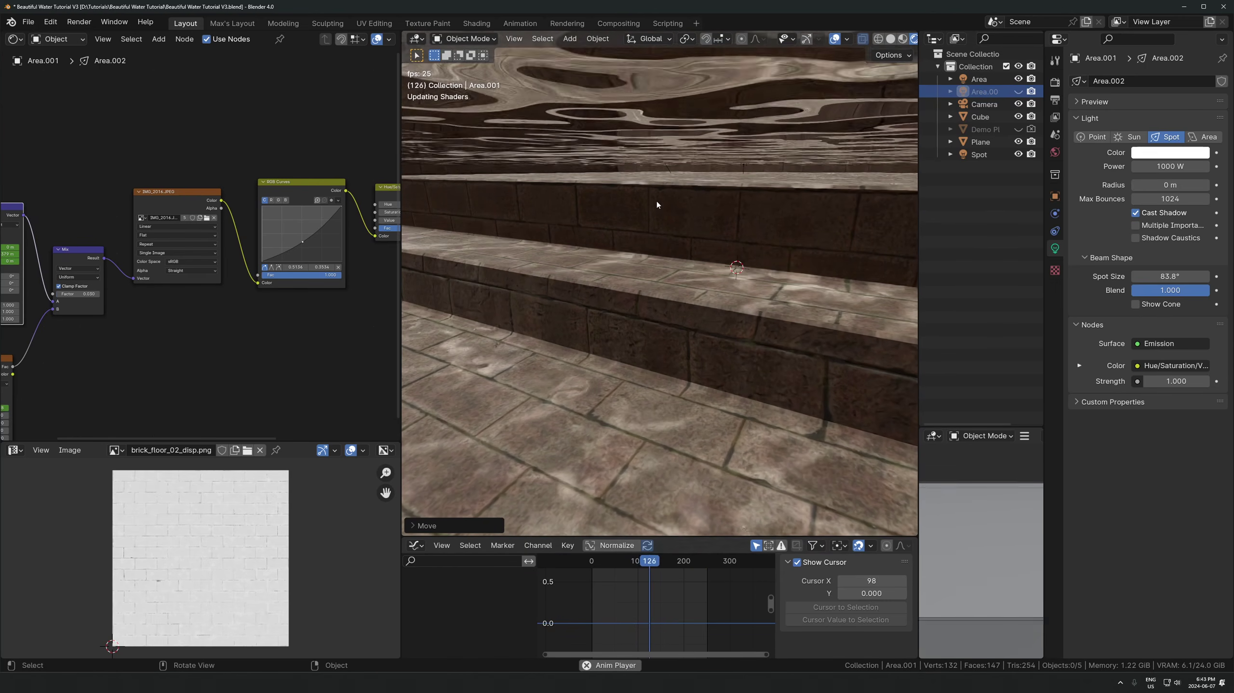
- Try to scale the top edge loop of the pool mesh's lower step
left_click(608, 316)
key("space")
key("Tab")
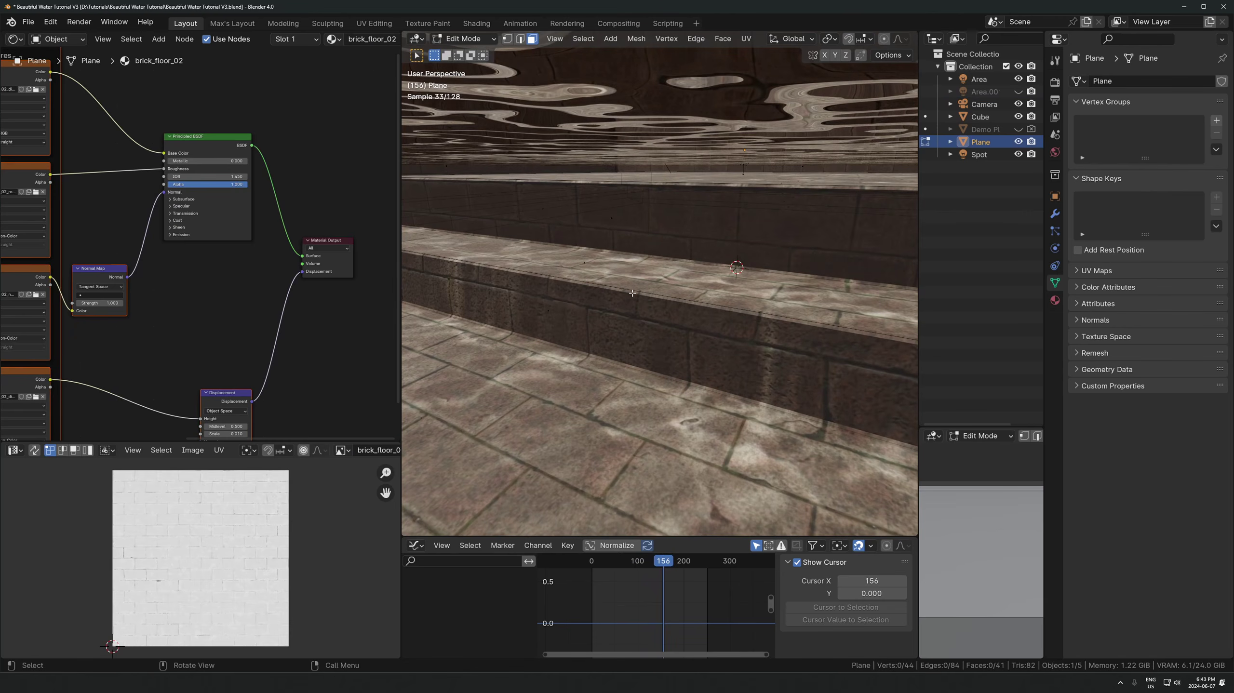
key("Escape")
key("Tab")
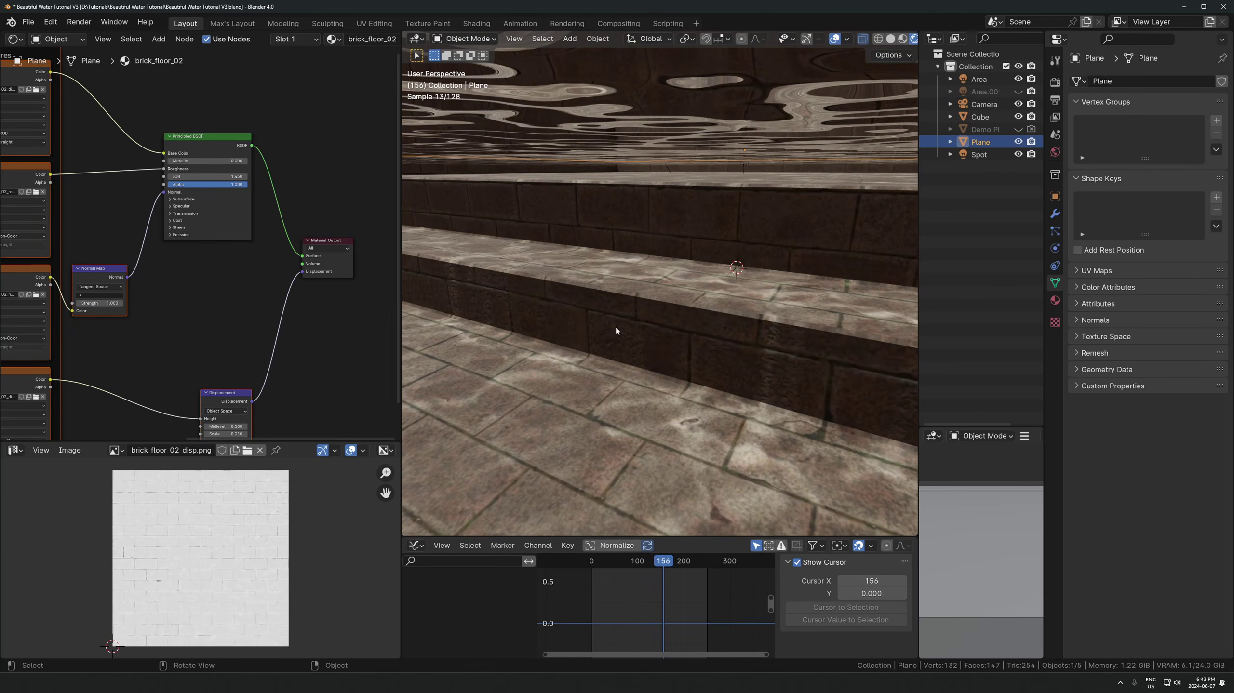
key("Tab")
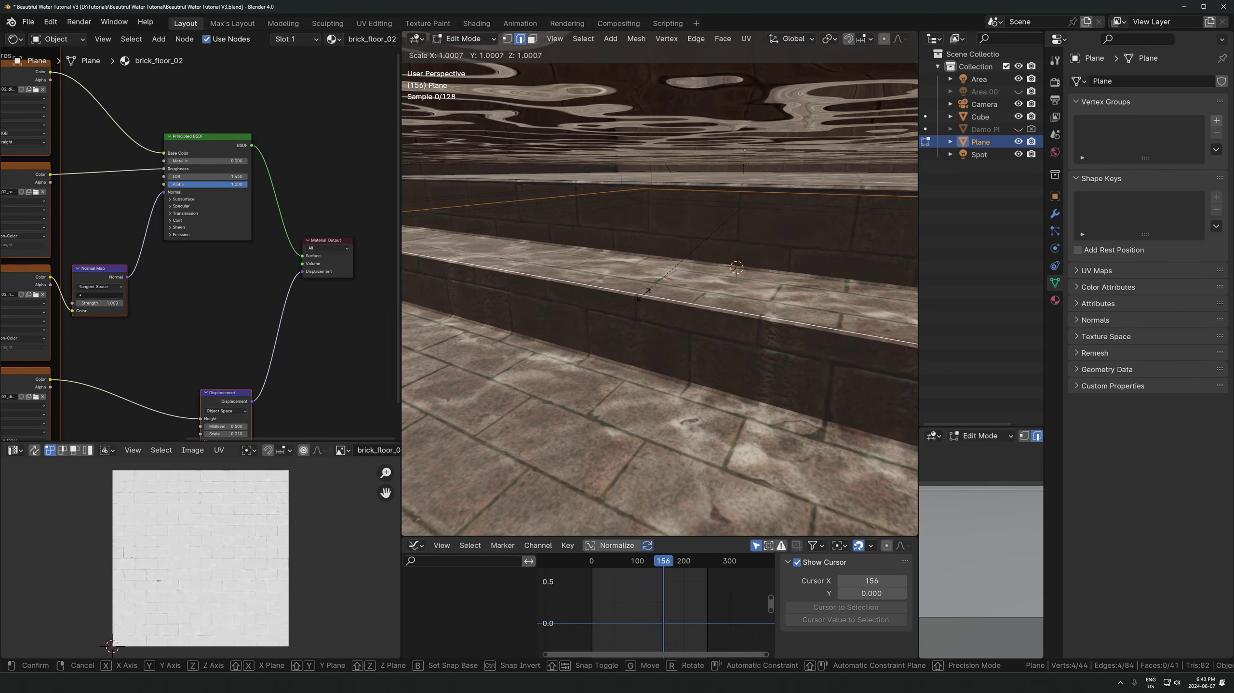
key("Tab")
- Play the animation and examine the vertical step walls underwater and the whole pool from outside
key("space")
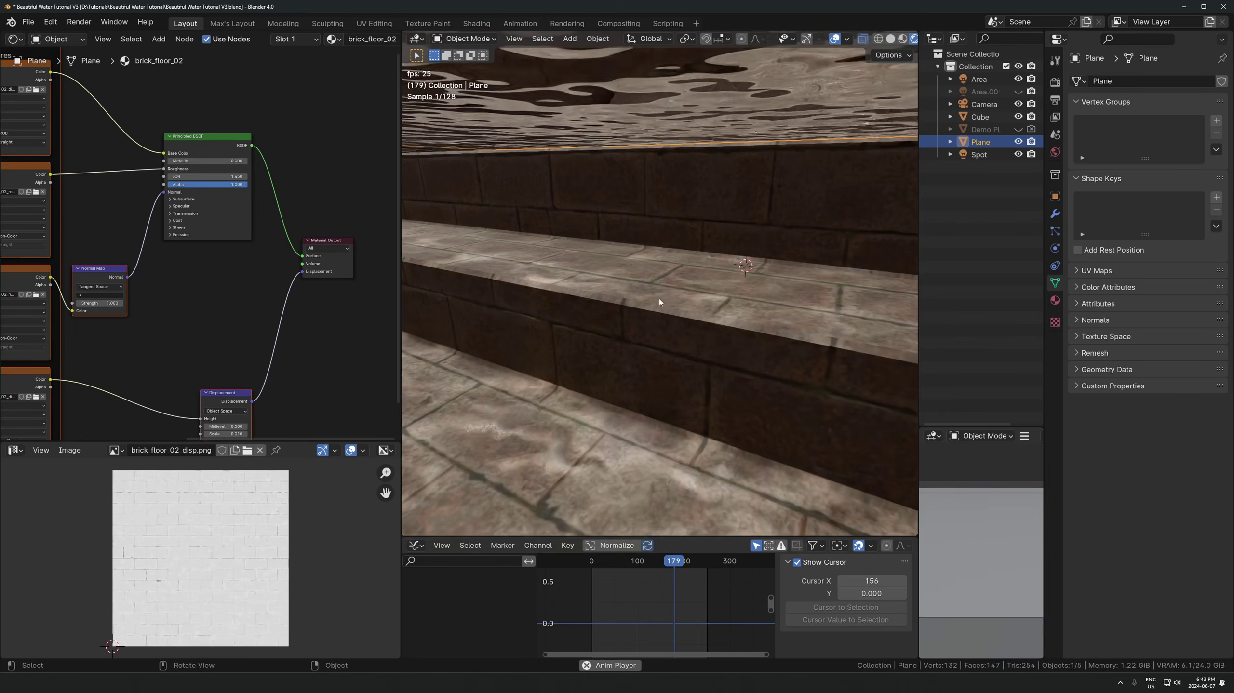
middle_click_drag(664, 302, 599, 290)
scroll(599, 290, "down", 6)
key("space")
middle_click_drag(682, 296, 567, 250)
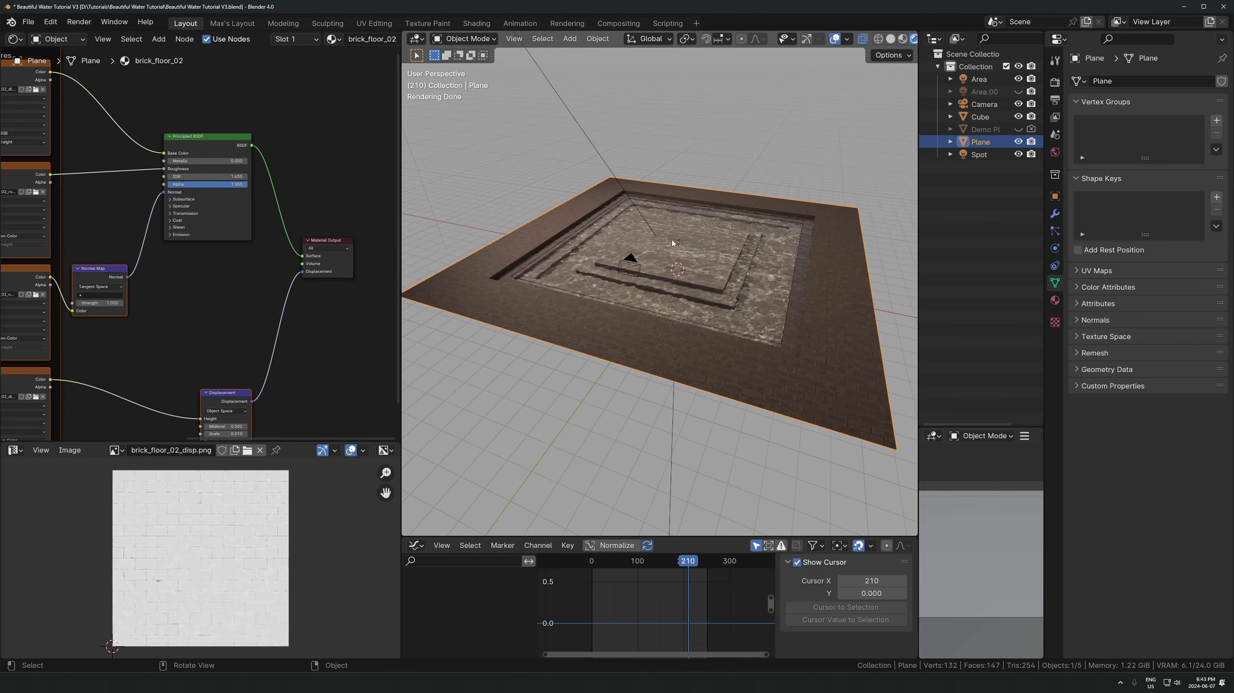
middle_click_drag(672, 243, 661, 213)
scroll(662, 213, "down", 3)
scroll(642, 272, "up", 4)
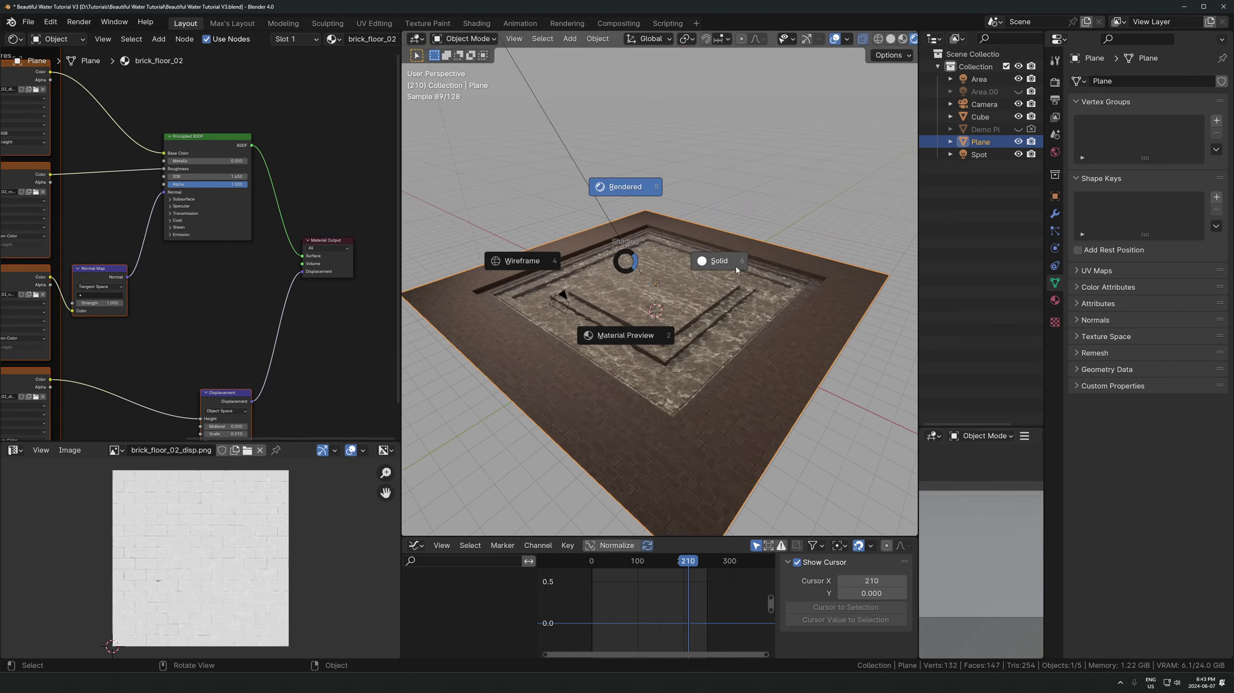
- Examine the caustics area light above the pool in Solid shading, and return to Rendered shading to view the water
left_click(735, 266)
scroll(641, 297, "up", 3)
scroll(642, 297, "down", 5)
scroll(659, 281, "up", 2)
left_click(657, 283)
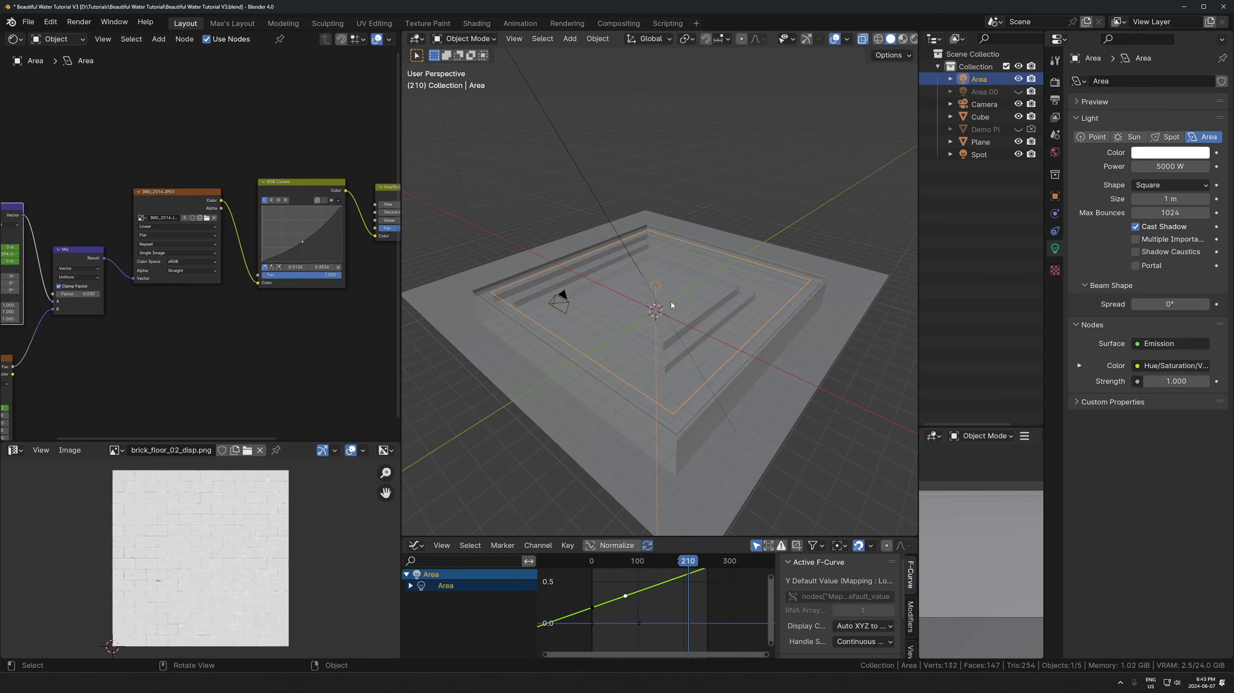
key("z")
left_click(695, 273)
scroll(696, 273, "up", 3)
left_click(706, 353)
scroll(737, 322, "up", 3)
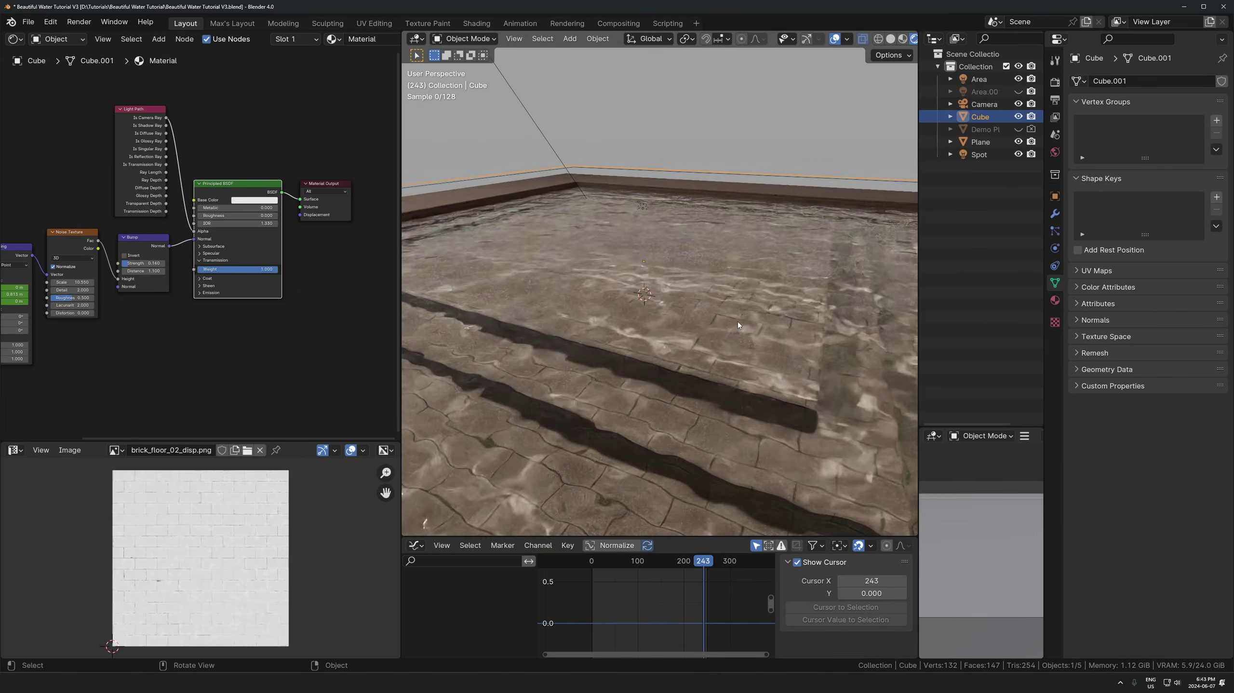
- Select the top edge loop of the pool mesh's lower step and scale it inward so the step's walls slope
scroll(728, 322, "up", 3)
left_click(696, 275)
key("Tab")
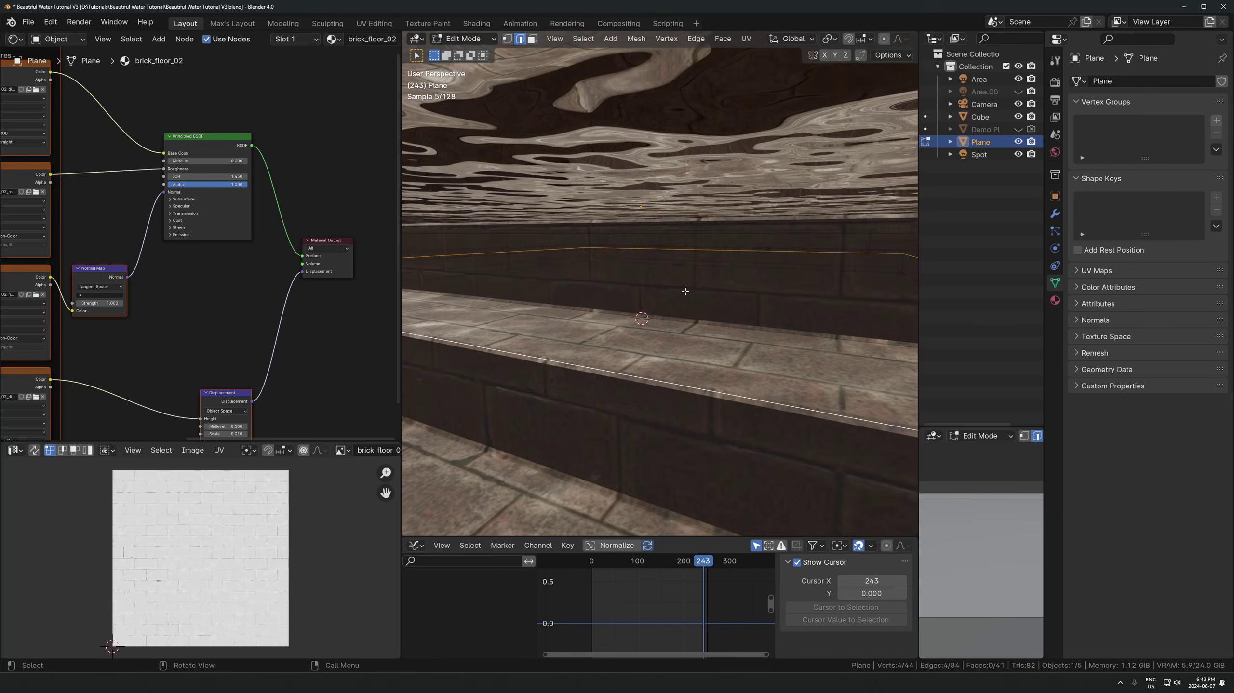
scroll(684, 291, "up", 2)
key("3")
middle_click_drag(682, 158, 687, 234)
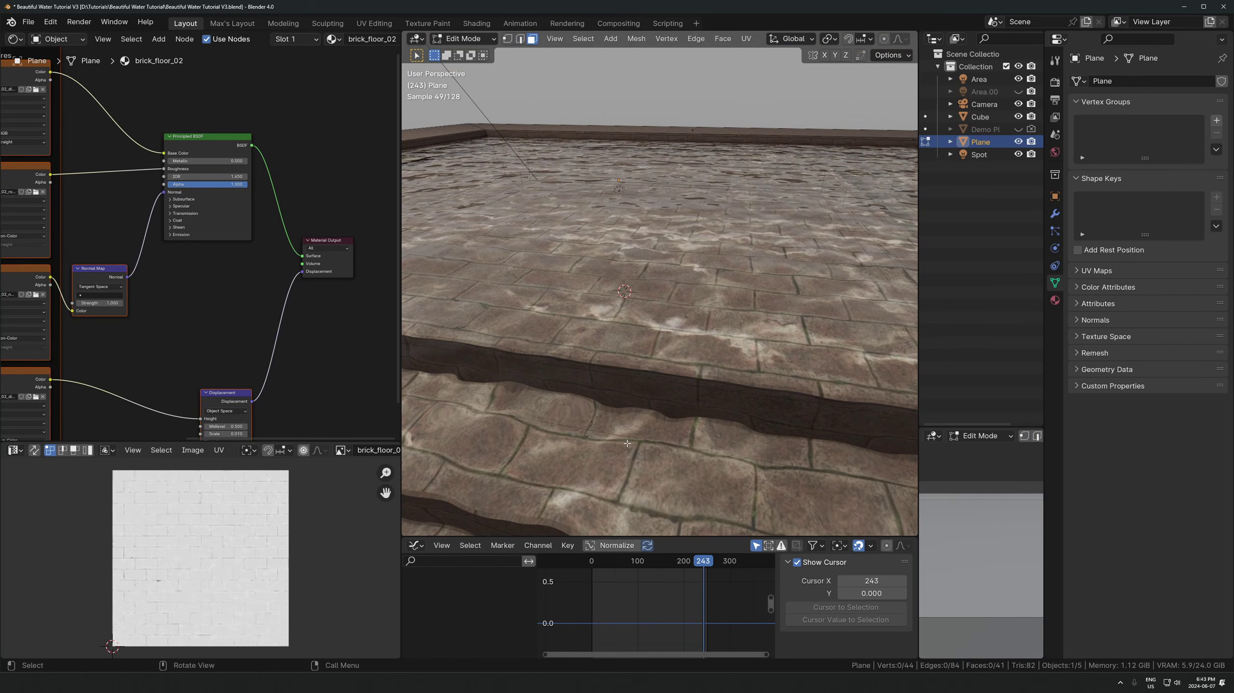
middle_click_drag(627, 443, 632, 271)
key("2")
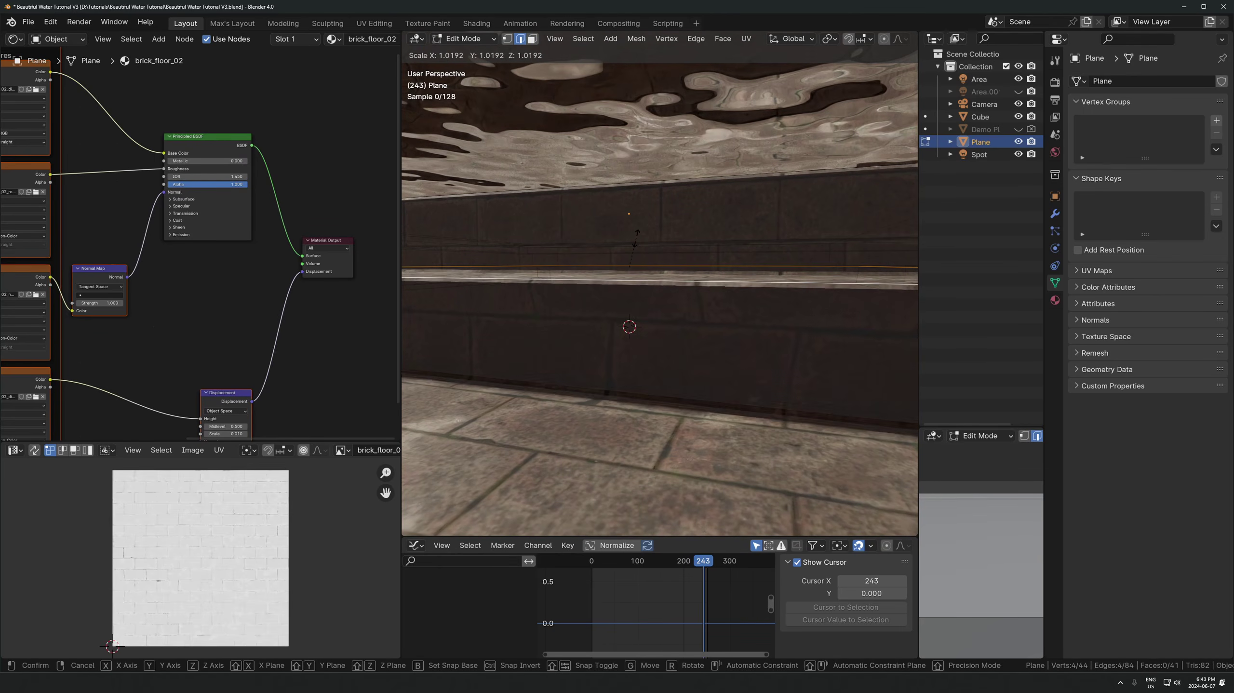
left_click(640, 290)
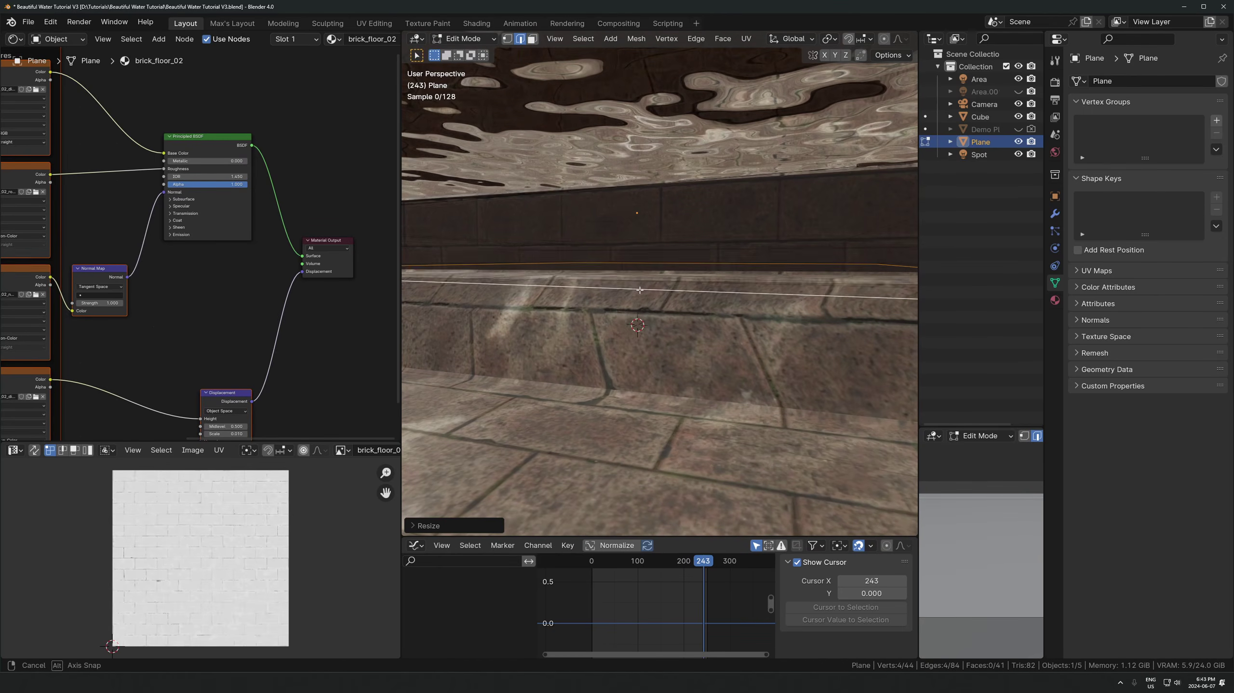
- Play the animation to check how the caustics fall on the lower step's sloped walls
middle_click_drag(639, 289, 667, 291)
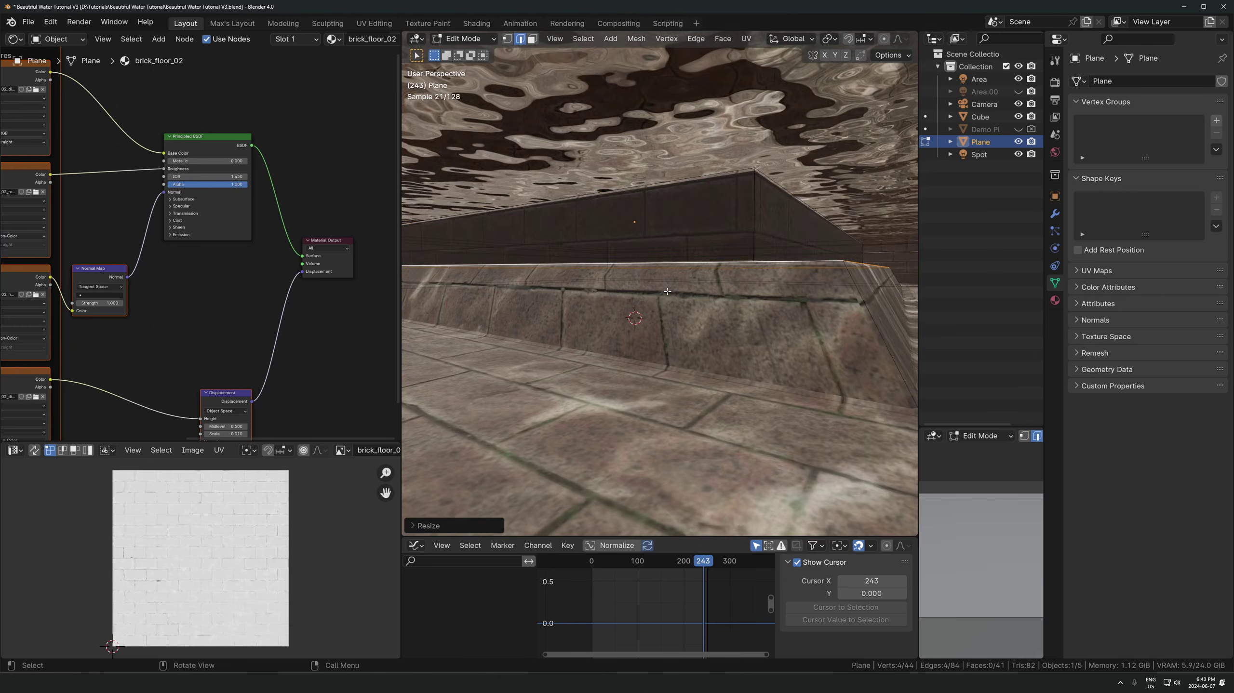
key("Tab")
key("space")
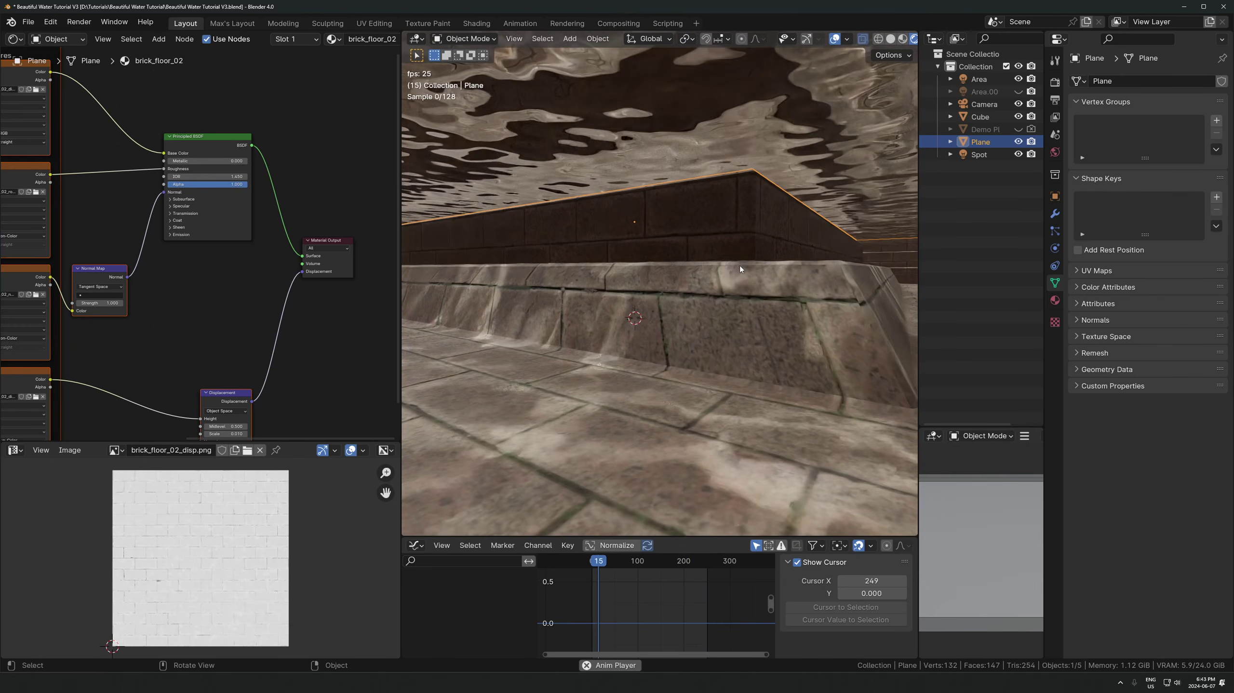
key("space")
- Select the four top edges of the upper step in the pool mesh and scale them to slope its walls
key("Tab")
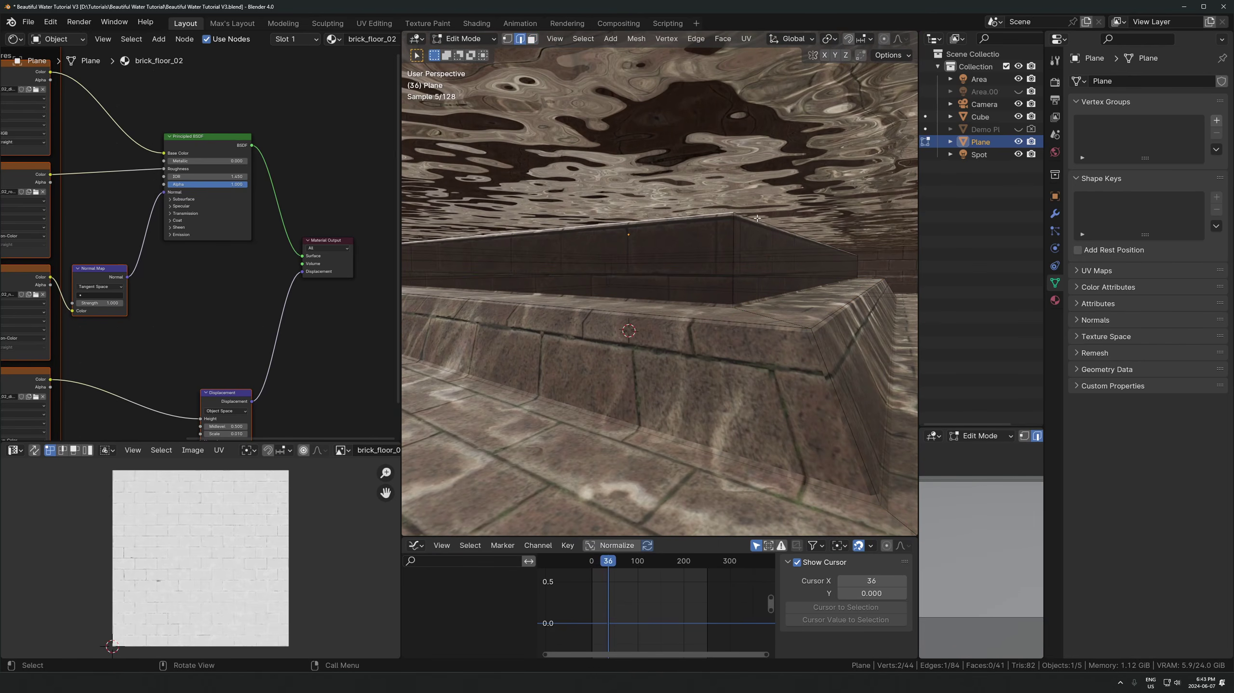
middle_click_drag(756, 238, 763, 180)
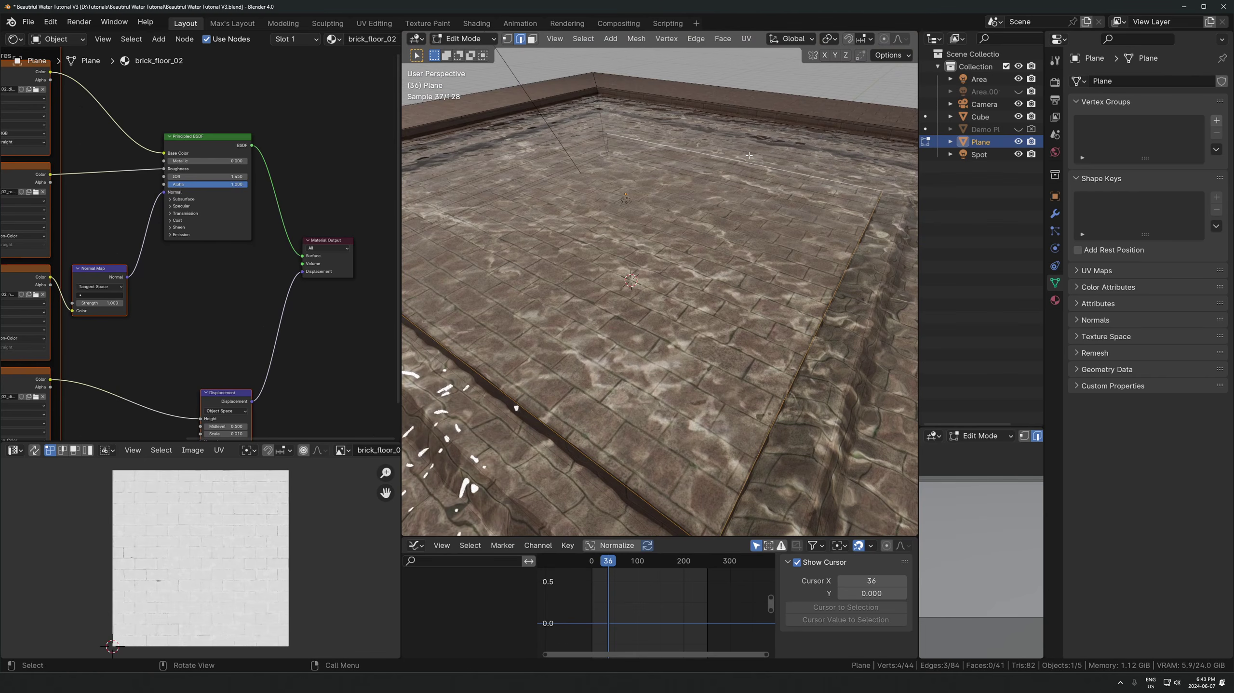
left_click(507, 162, "shift")
middle_click_drag(771, 262, 784, 194)
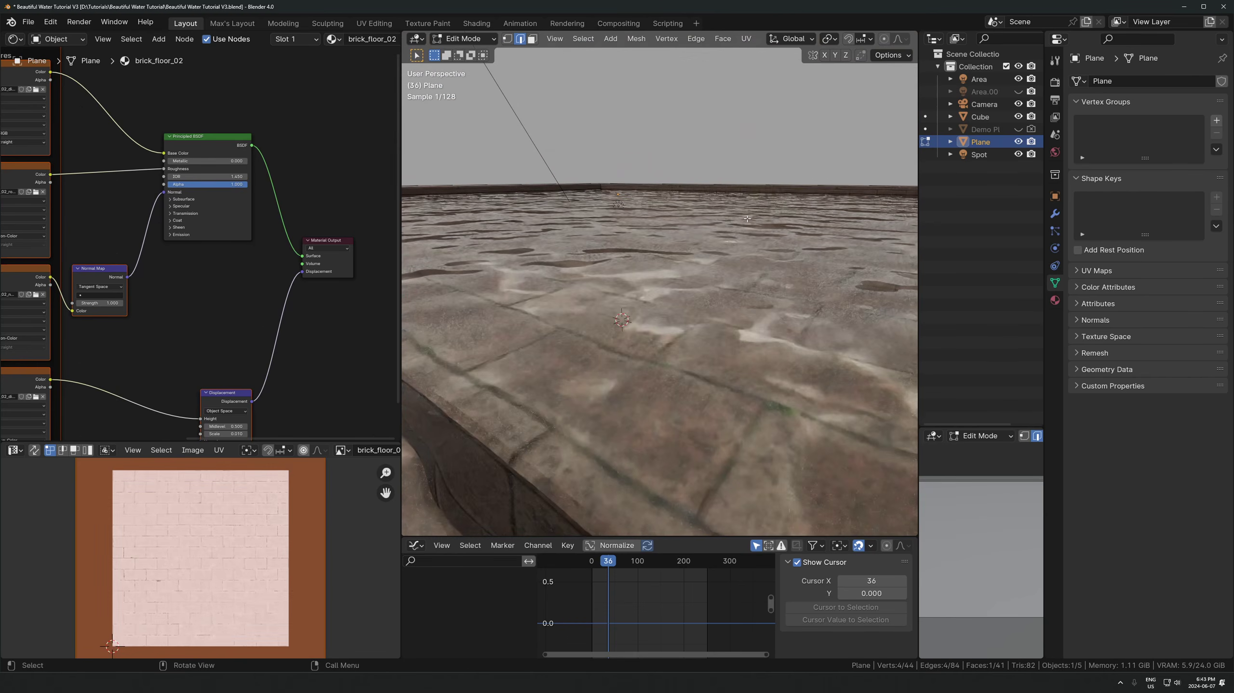
key("s")
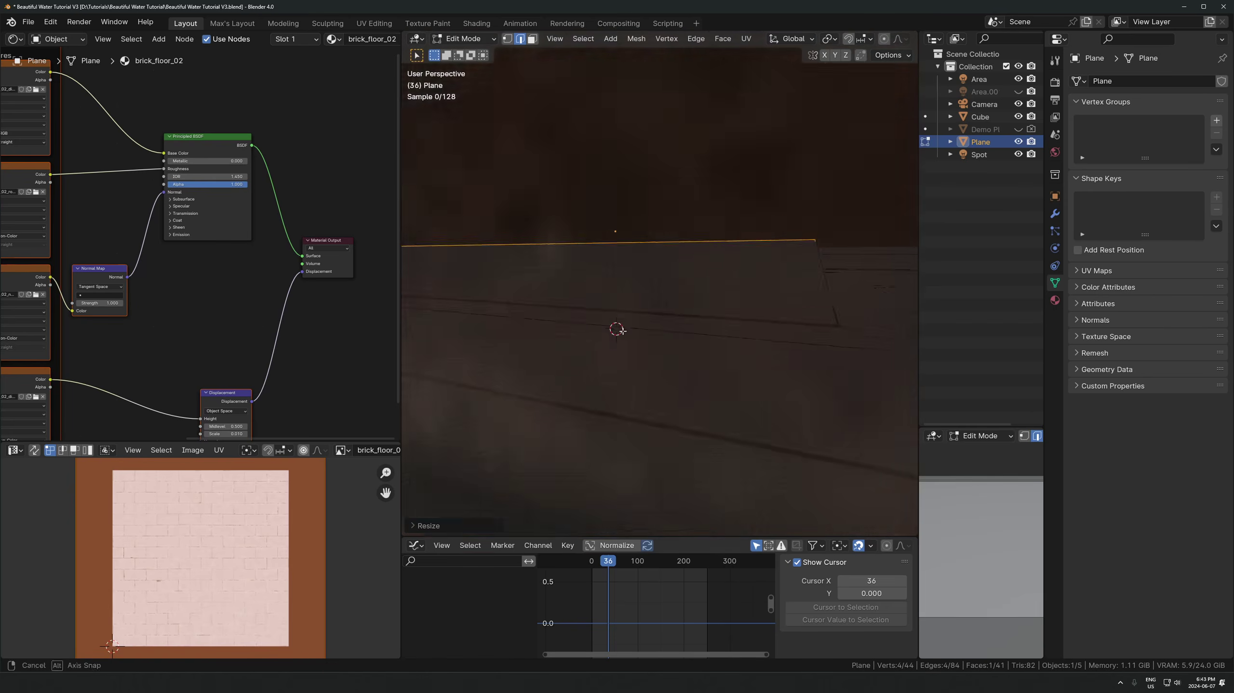
- Finish editing the pool mesh and play the animation to check the caustics on both sloped steps
left_click(623, 332)
key("Tab")
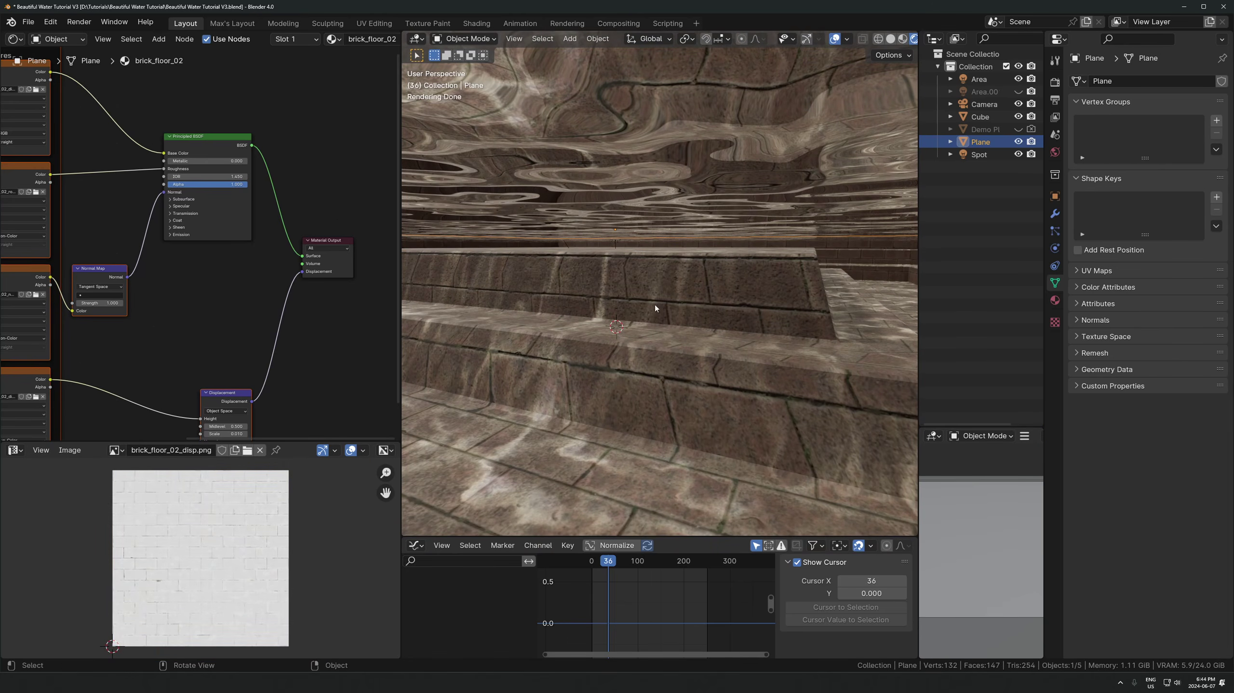
key("space")
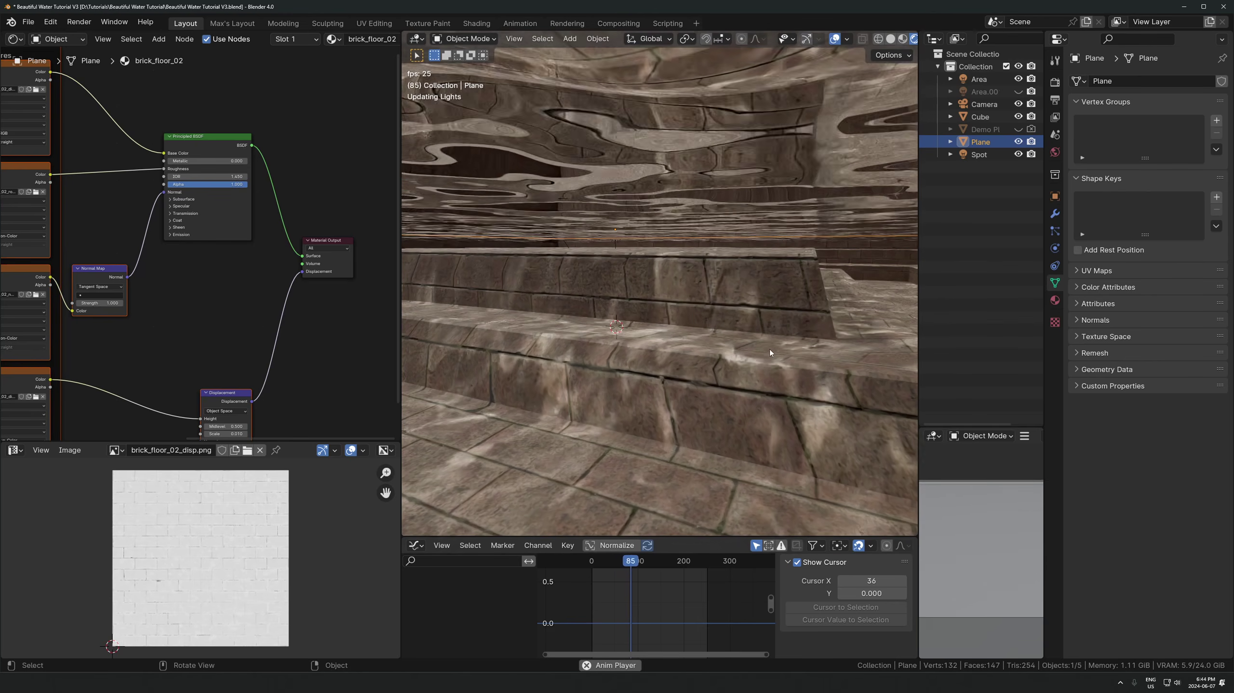
key("KP_0")
key("space")
- Select the spot light above the pool, rotate it, and reposition it to light the step walls at a lower angle
left_click(536, 123)
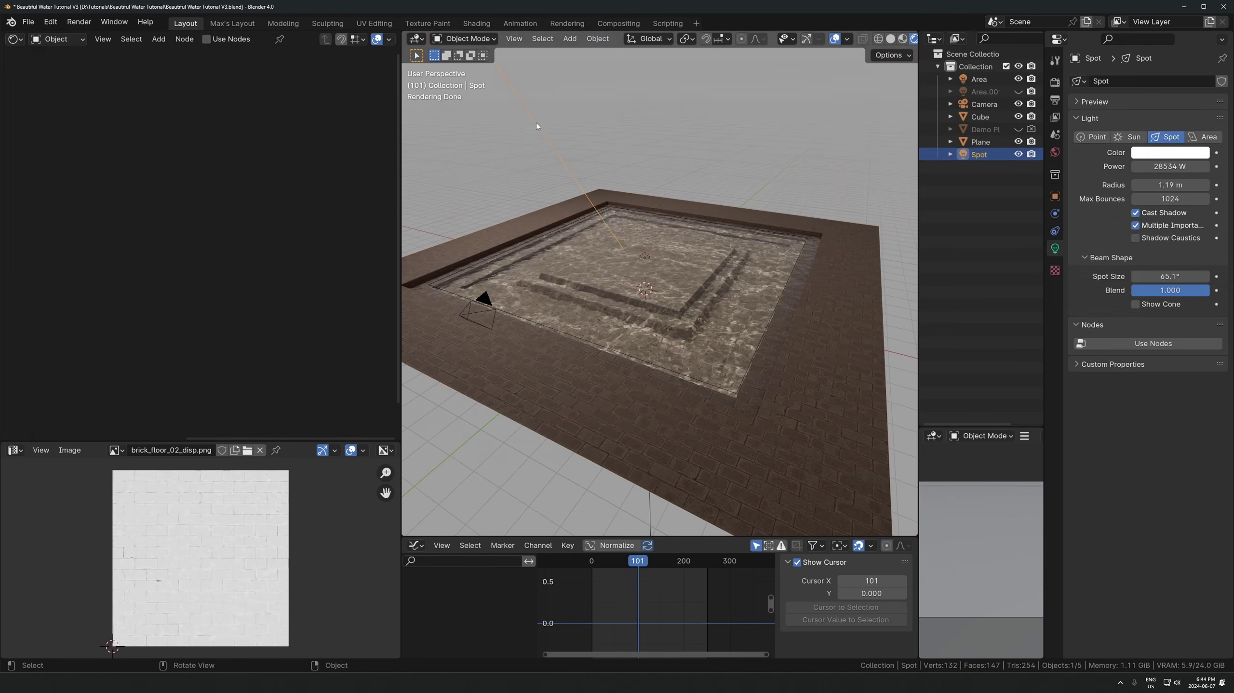
scroll(661, 294, "up", 3)
scroll(661, 294, "down", 4)
key("r")
left_click(774, 168)
key("g")
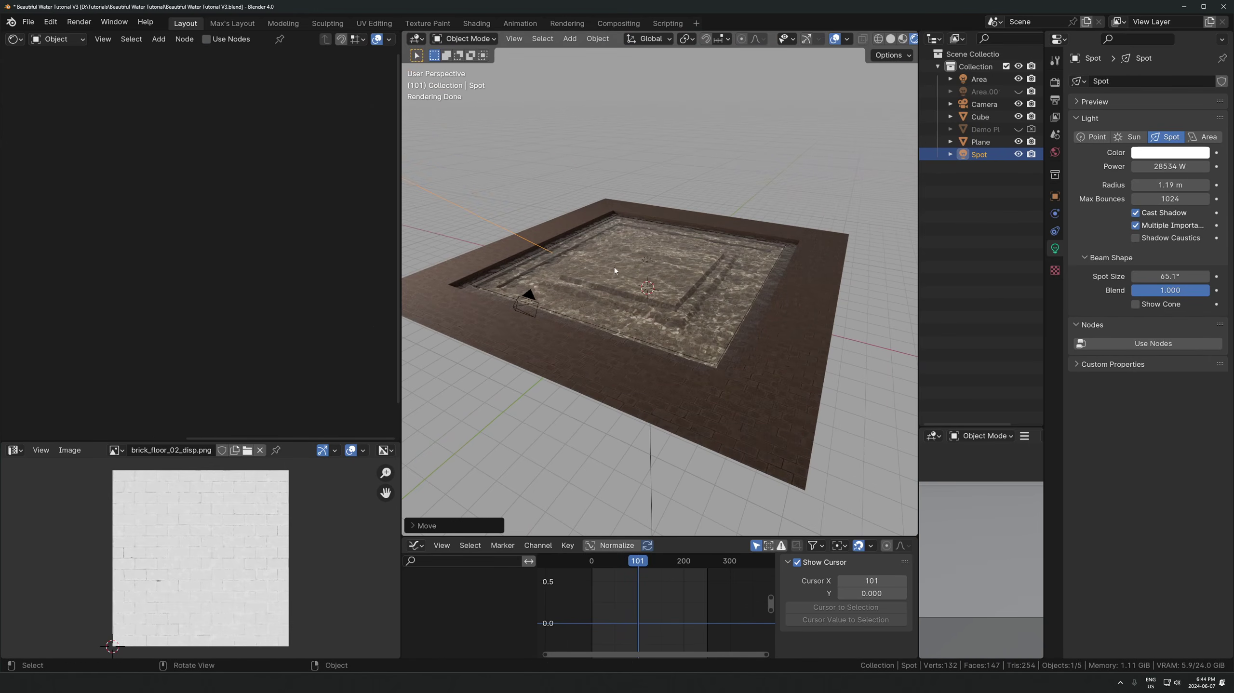
middle_click_drag(647, 196, 647, 180)
key("g")
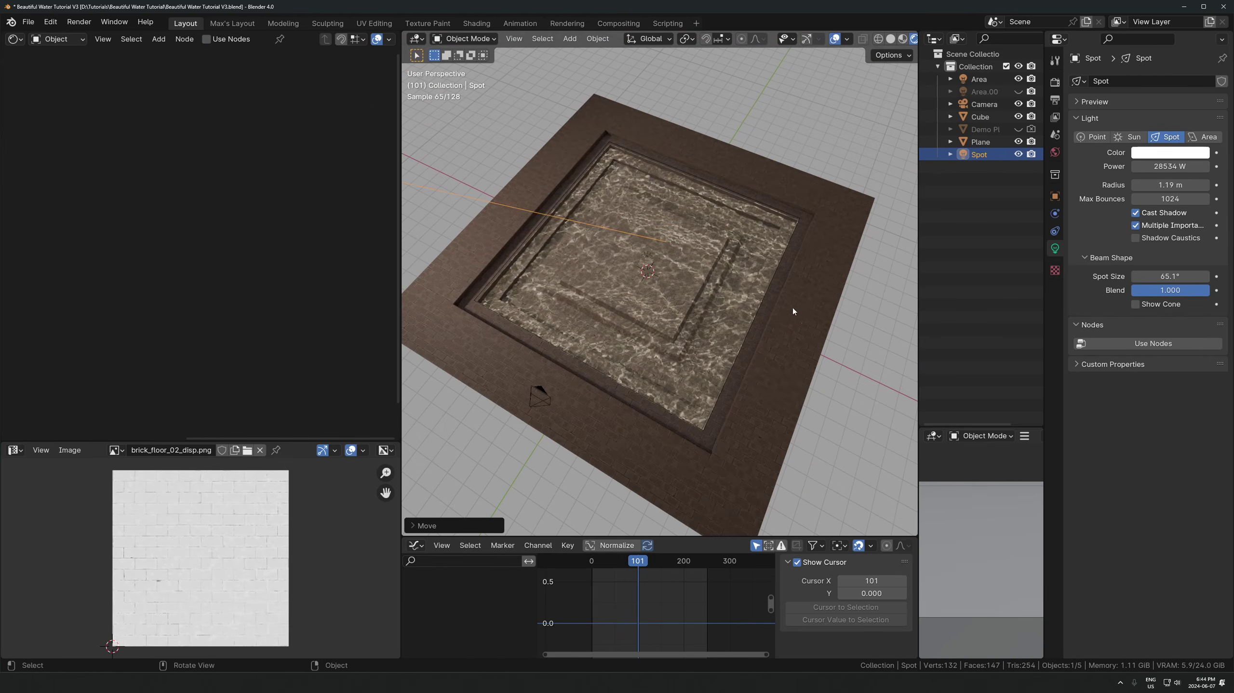
- Examine the caustics on the sloped step walls up close, and play the animation through the camera
scroll(792, 307, "up", 6)
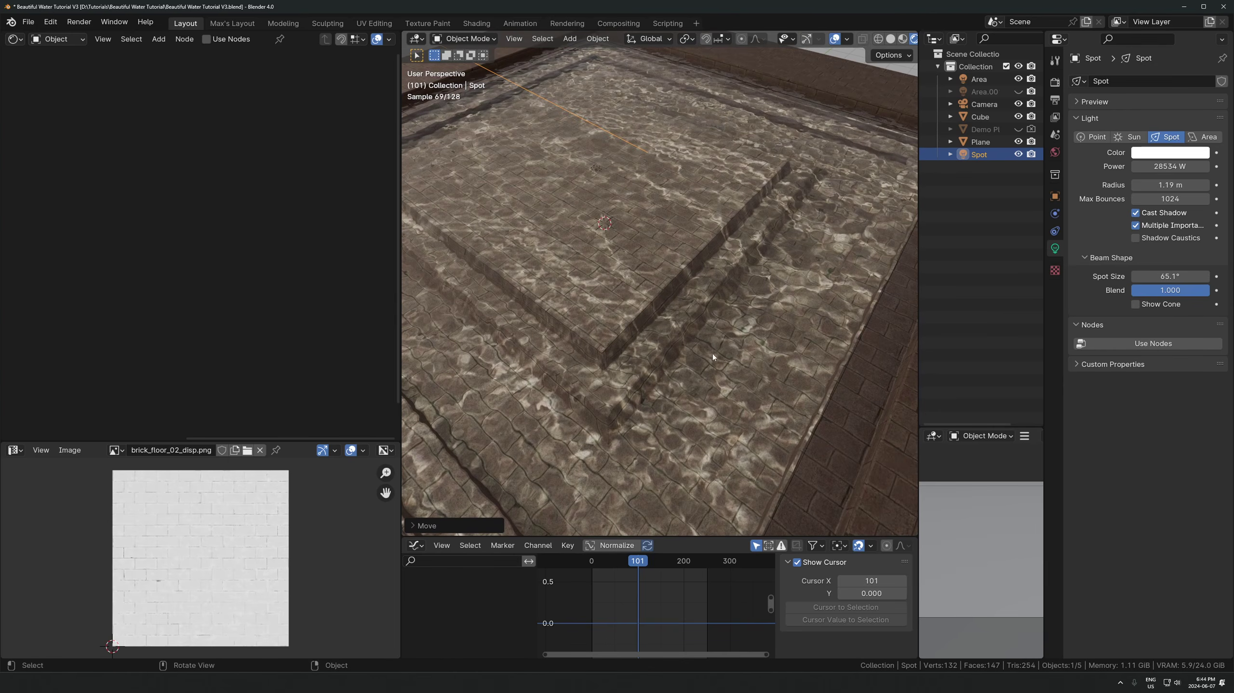
scroll(733, 322, "up", 5)
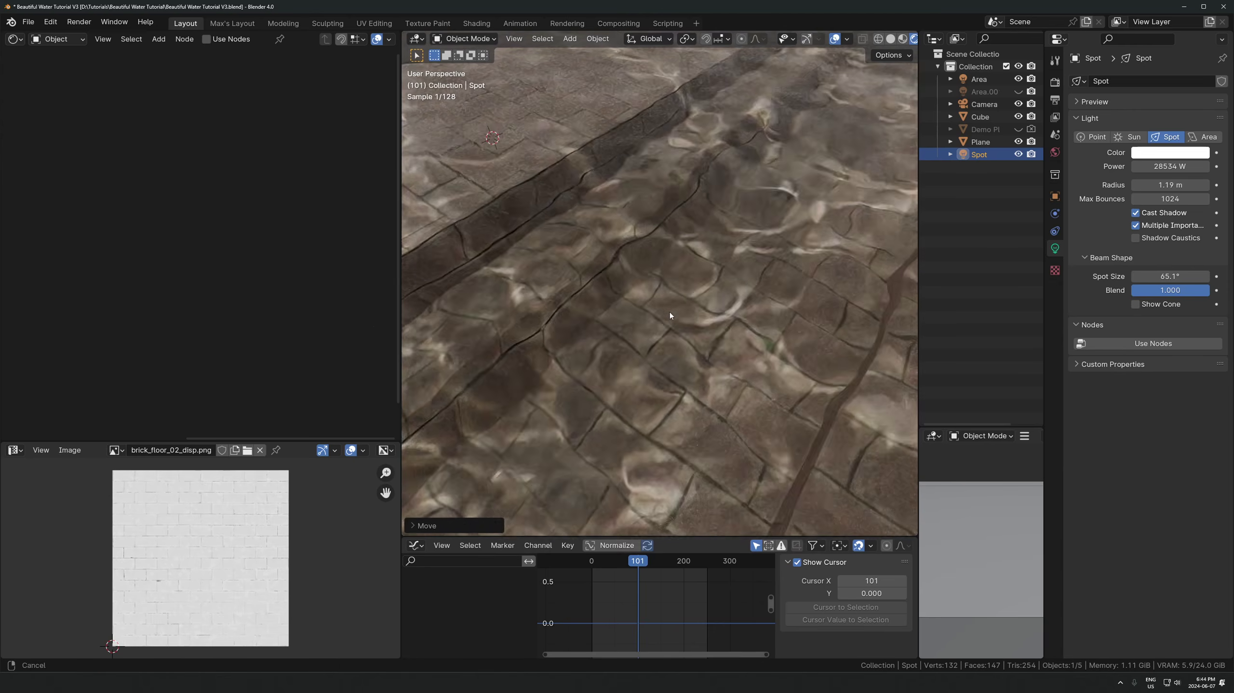
middle_click_drag(705, 384, 701, 302)
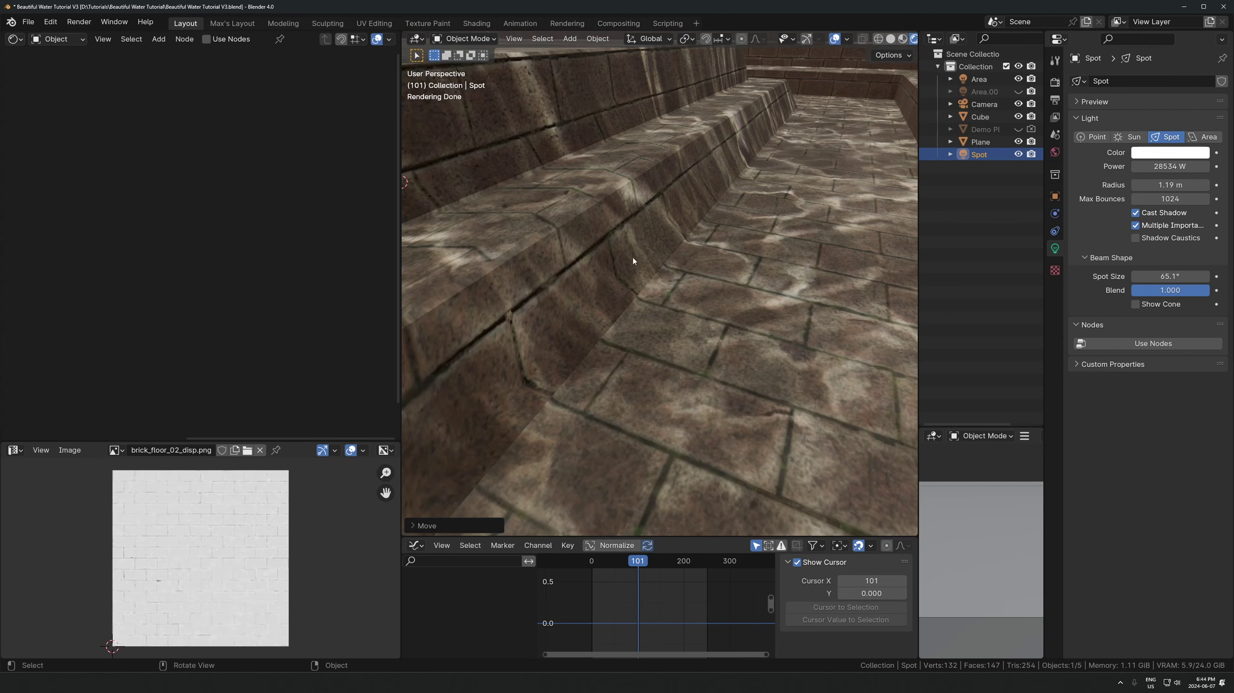
middle_click_drag(727, 162, 621, 206)
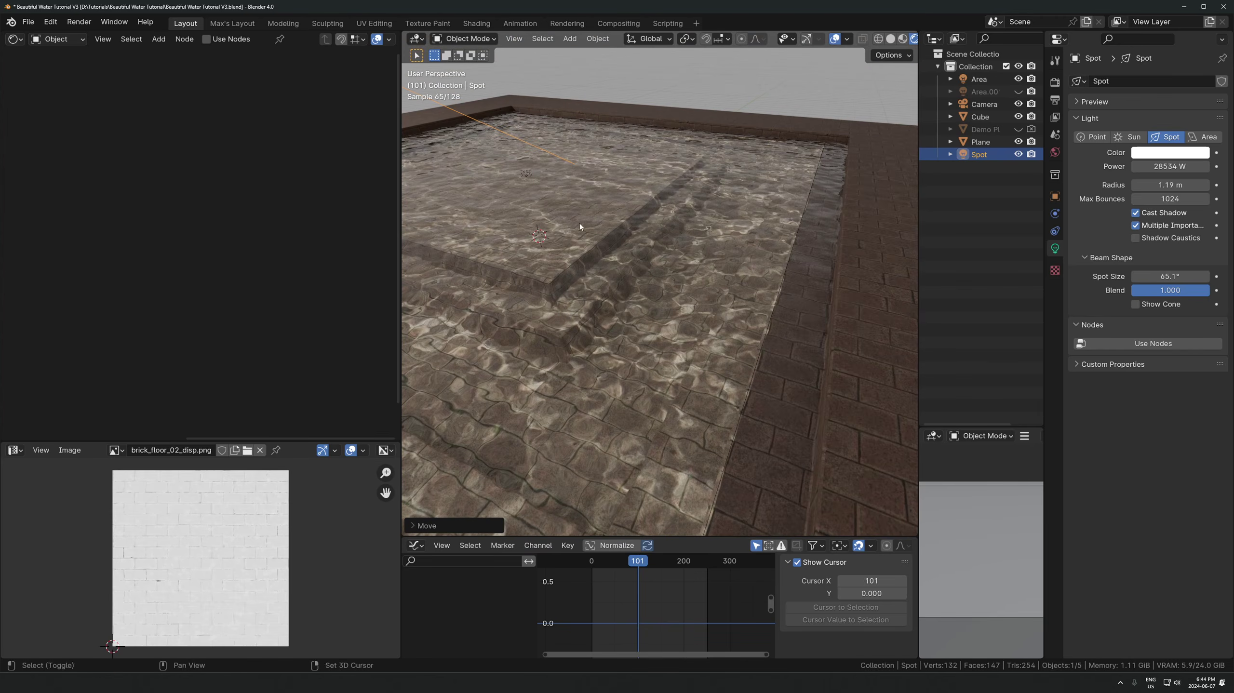
key("KP_0")
key("space")
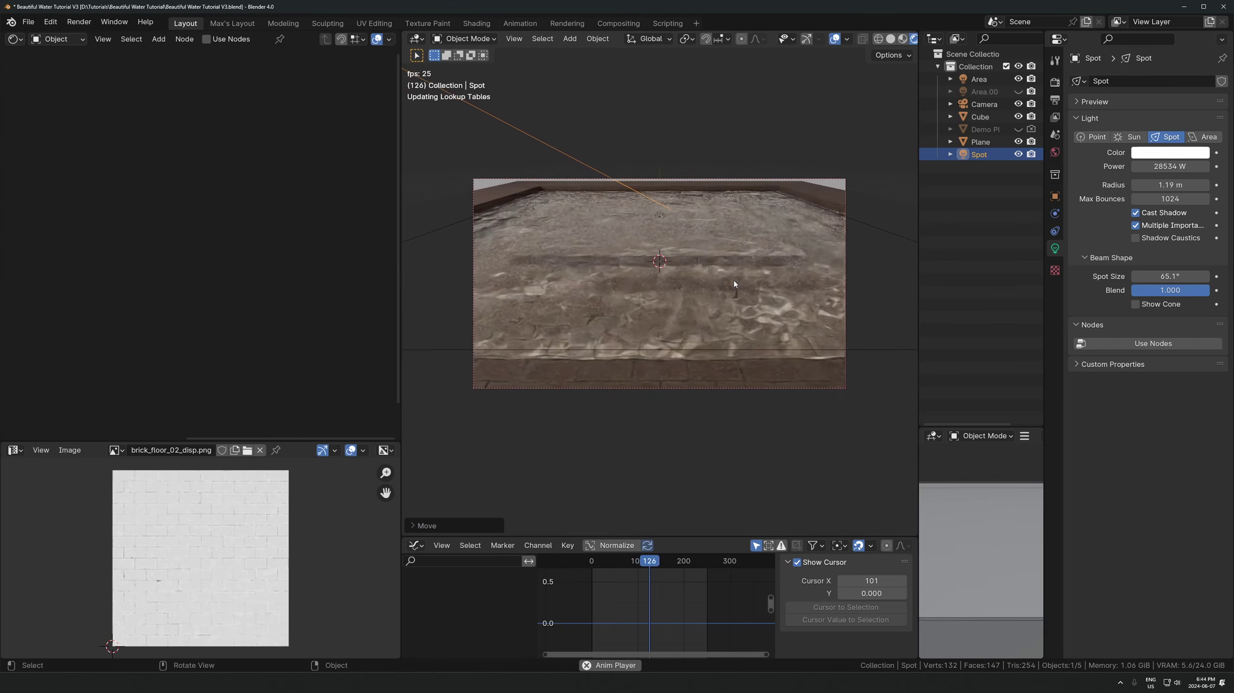
key("space")
- Unlink the World background shader, and connect a new Principled Volume to the volume output of the water cube's material
key("Home")
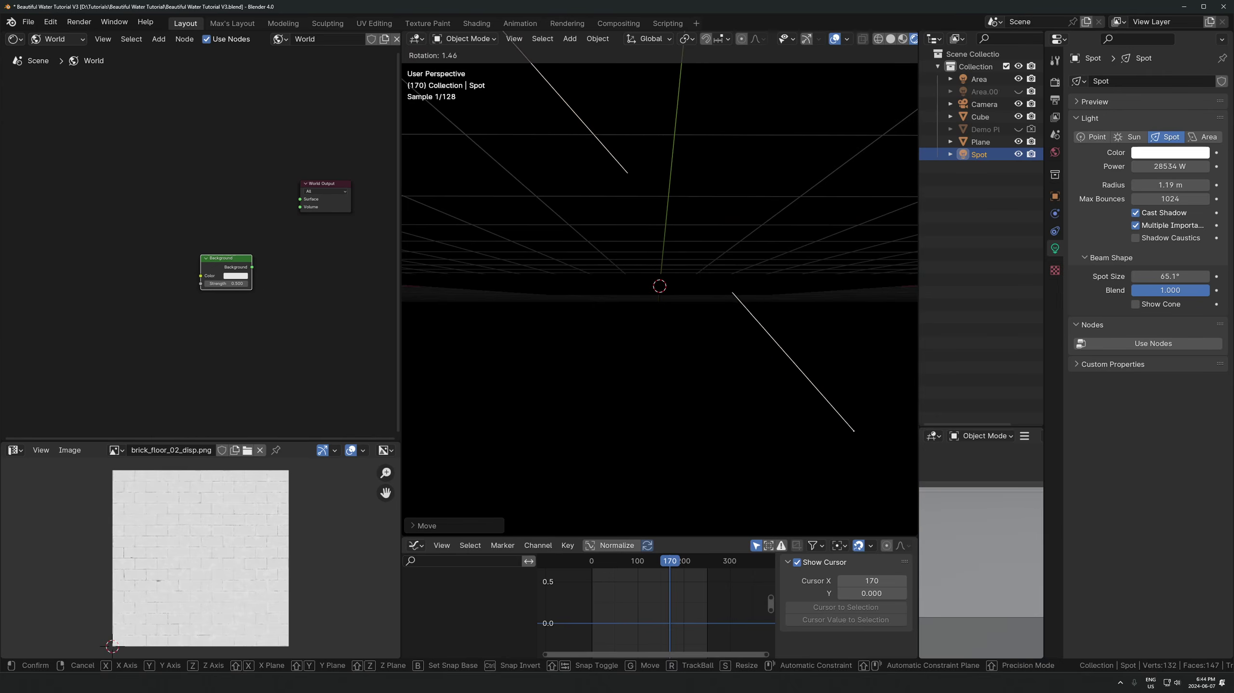
left_click(706, 340)
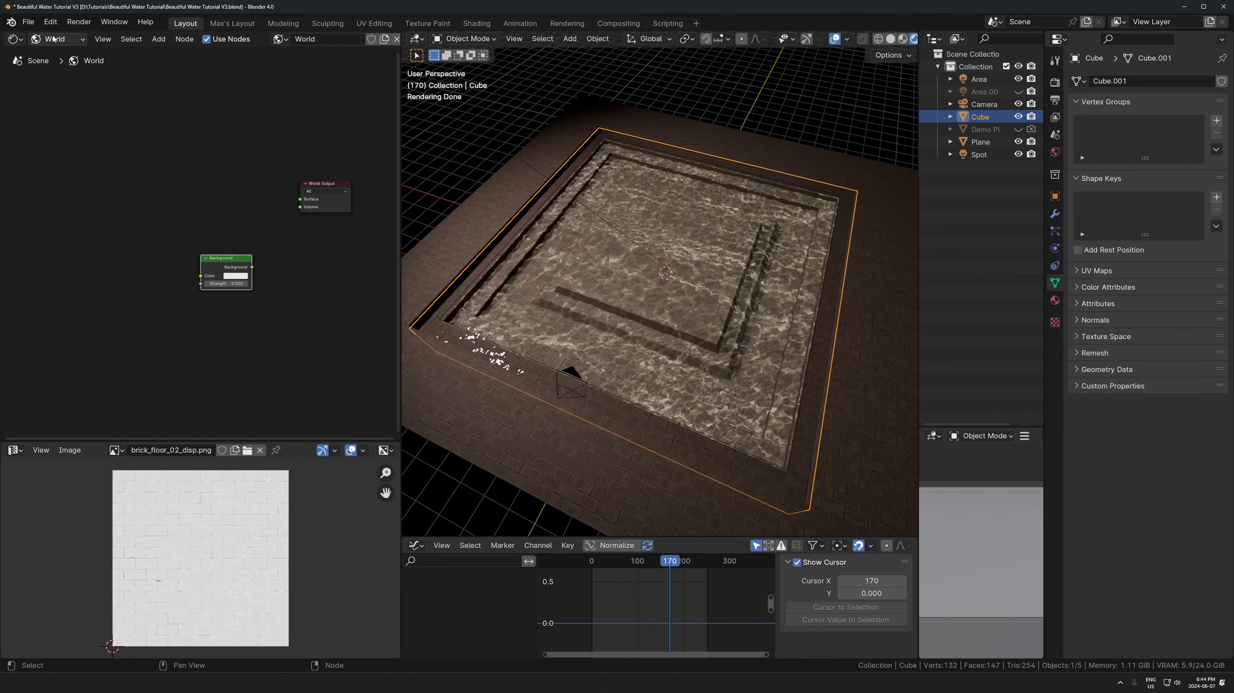
left_click(53, 70)
key("shift+a")
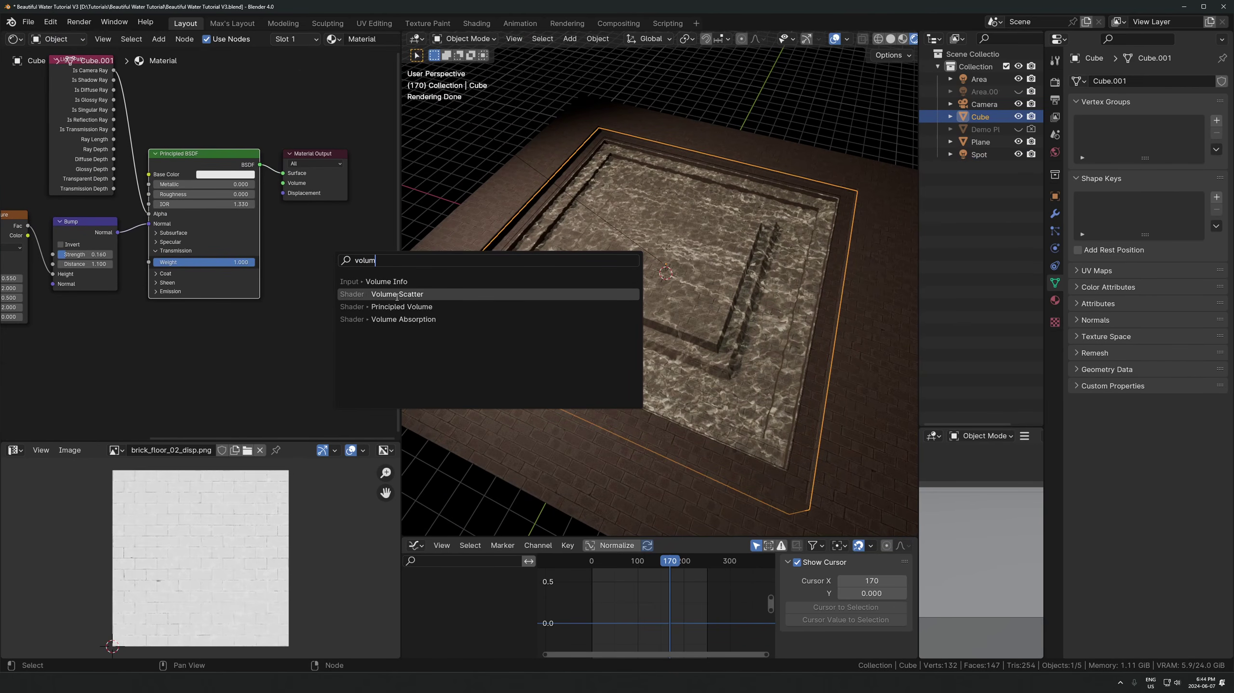
left_click(401, 306)
right_click_drag(360, 293, 315, 192, "alt")
middle_click_drag(340, 262, 293, 247)
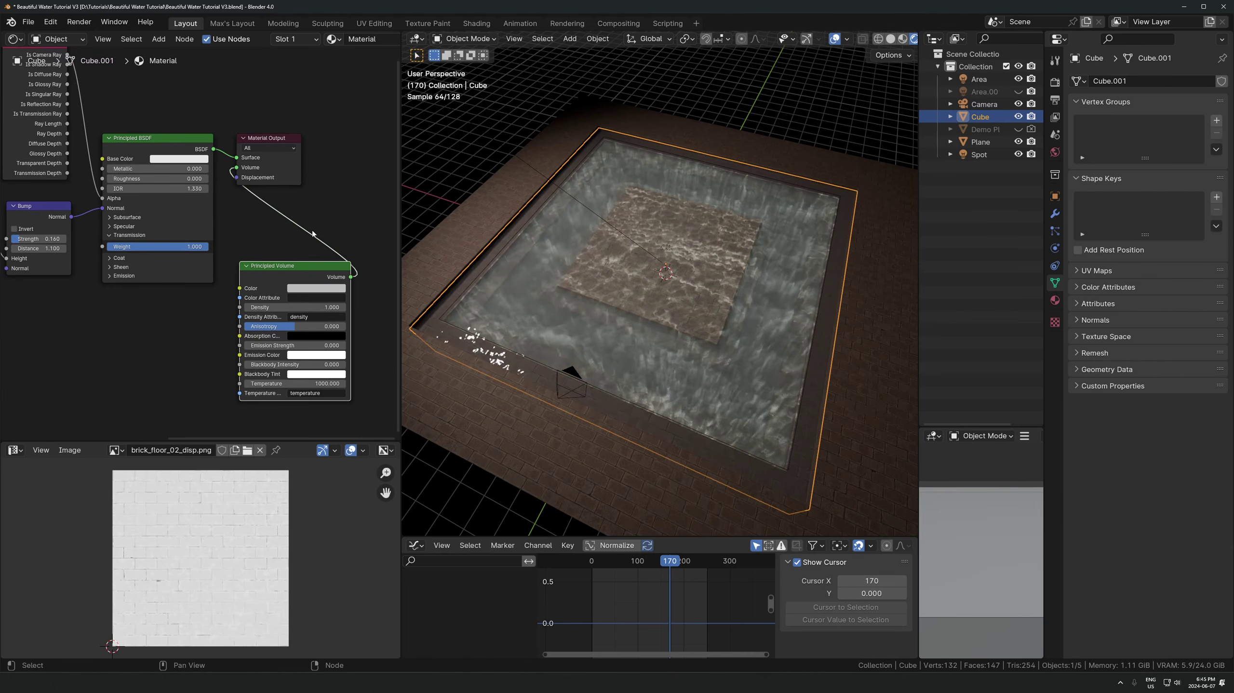
- Lower the Principled Volume density to 0.180 and play the animation to check the haze in the water
scroll(640, 299, "up", 5)
left_click_drag(313, 307, 291, 306)
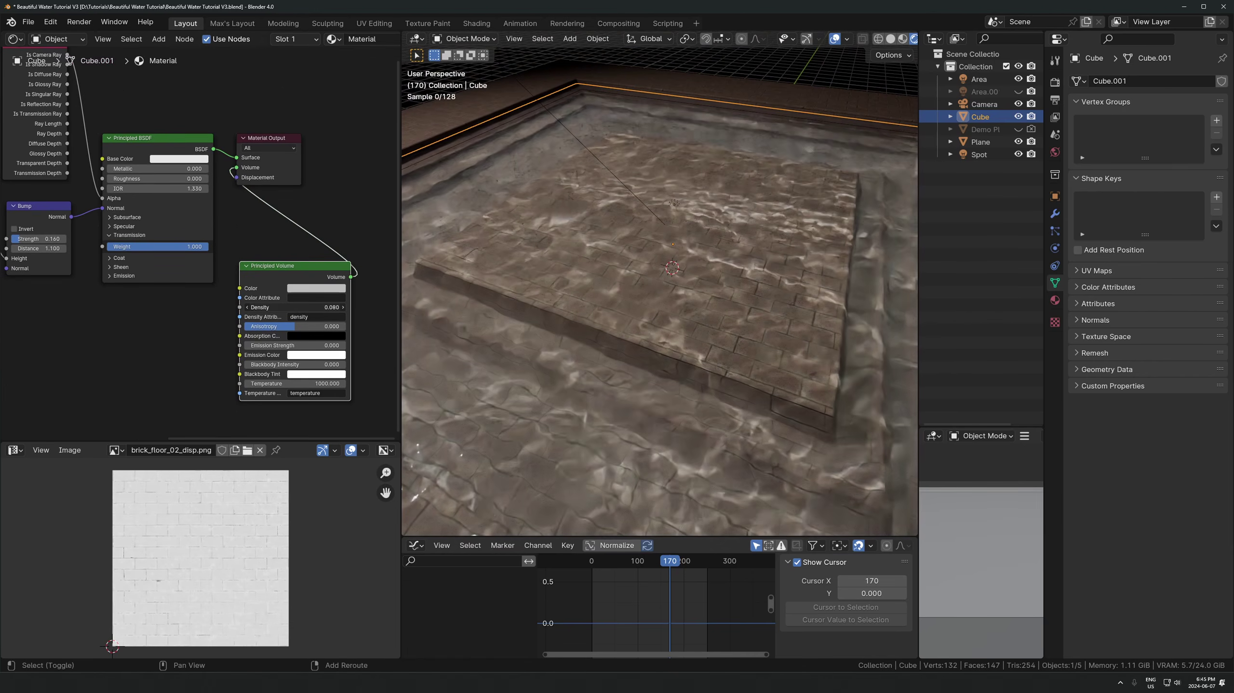
scroll(698, 294, "down", 4)
key("space")
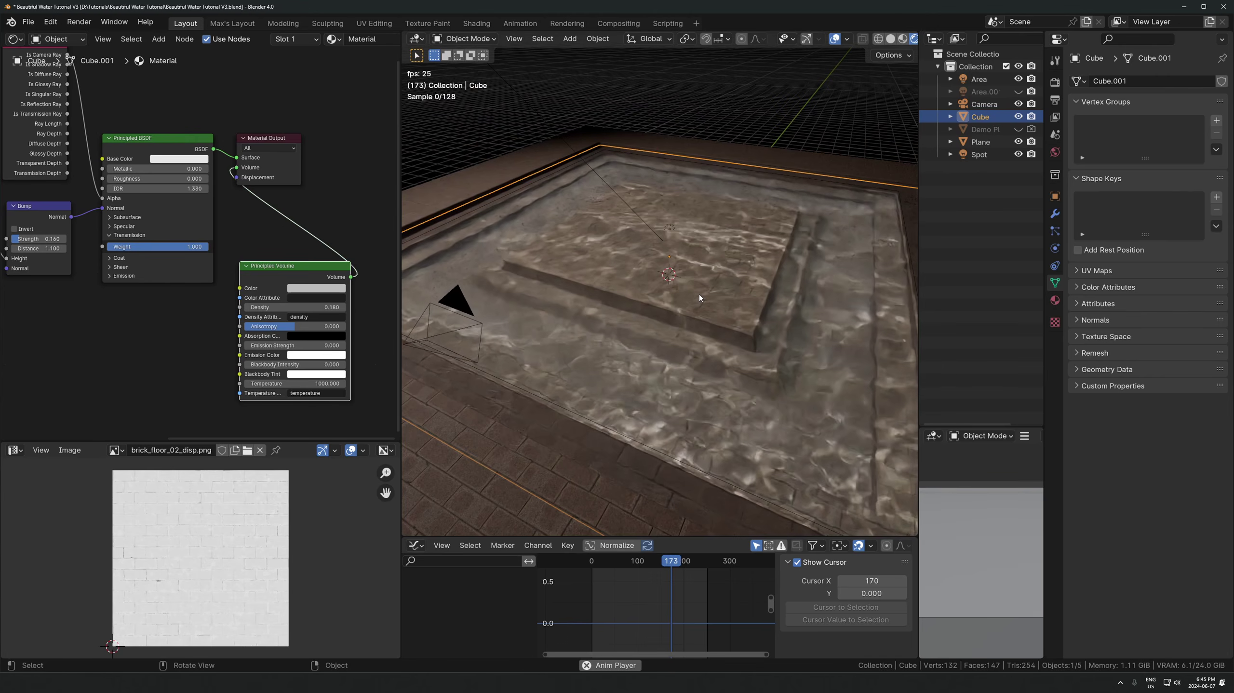
- Raise the Principled Volume density to 1.800 and play the animation to check much murkier water
mouse_move(312, 308)
left_mouse_down()
mouse_move(340, 307)
mouse_move(318, 307)
left_mouse_up()
middle_click_drag(835, 310, 701, 270)
key("space")
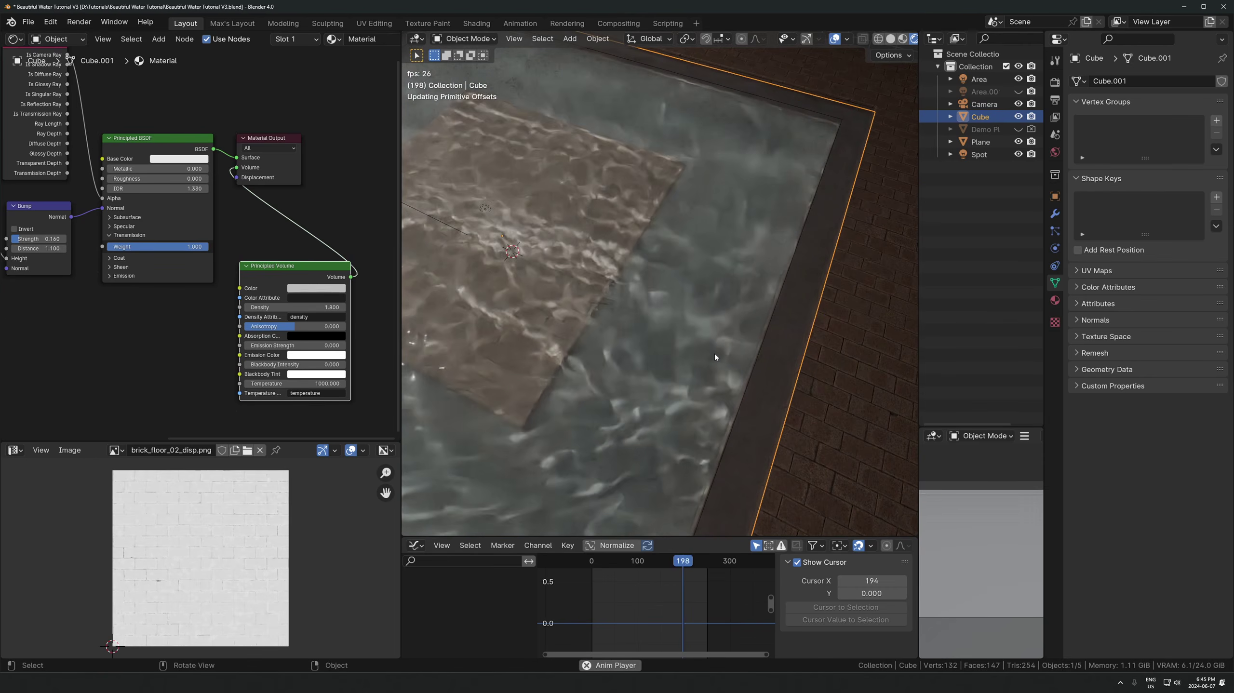
key("space")
- Reduce the Principled Volume density to about 0.36 and preview the animated water
left_click_drag(315, 309, 245, 309)
middle_click_drag(675, 364, 756, 303)
key("space")
key("space")
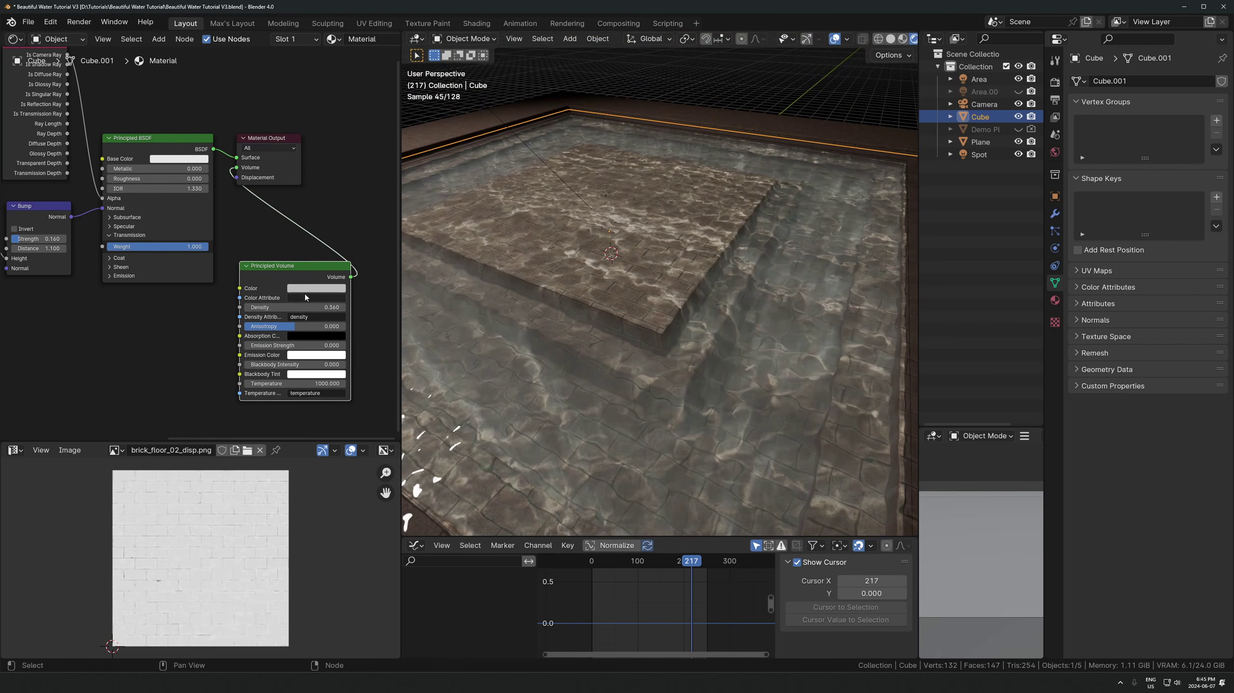
- Add a Volume Absorption shader to the water material and combine it with the Principled Volume for the volume output
key("shift+a")
type("absor")
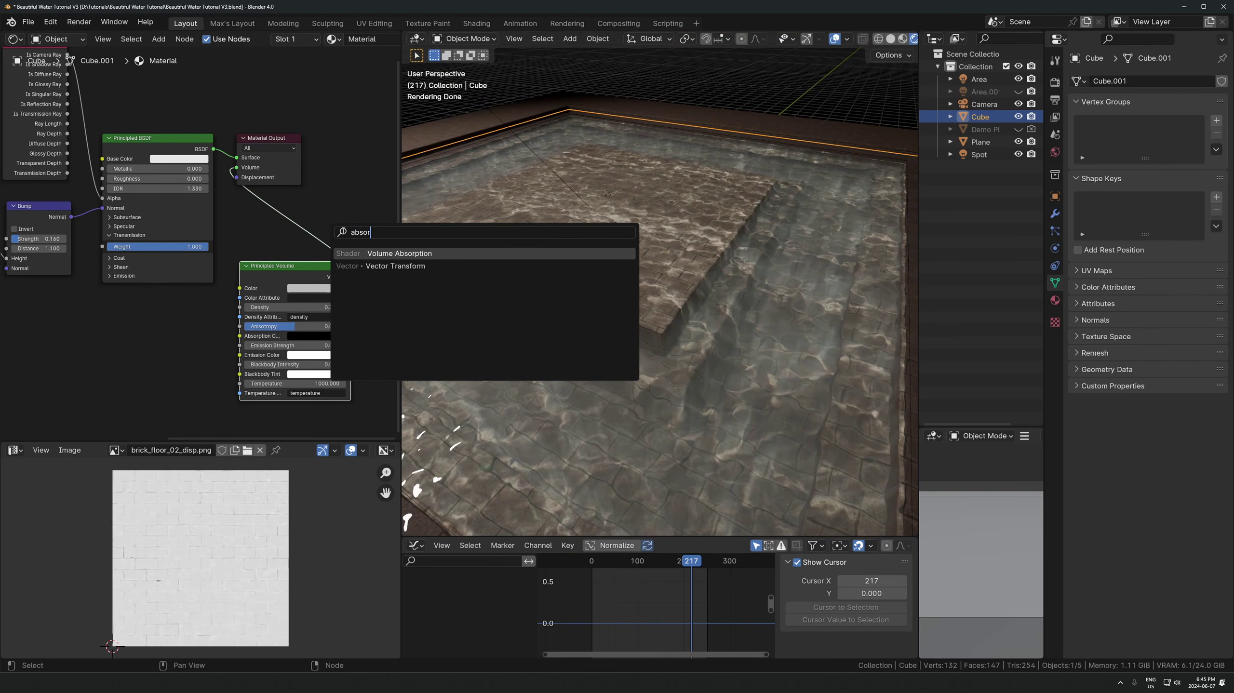
left_click(364, 253)
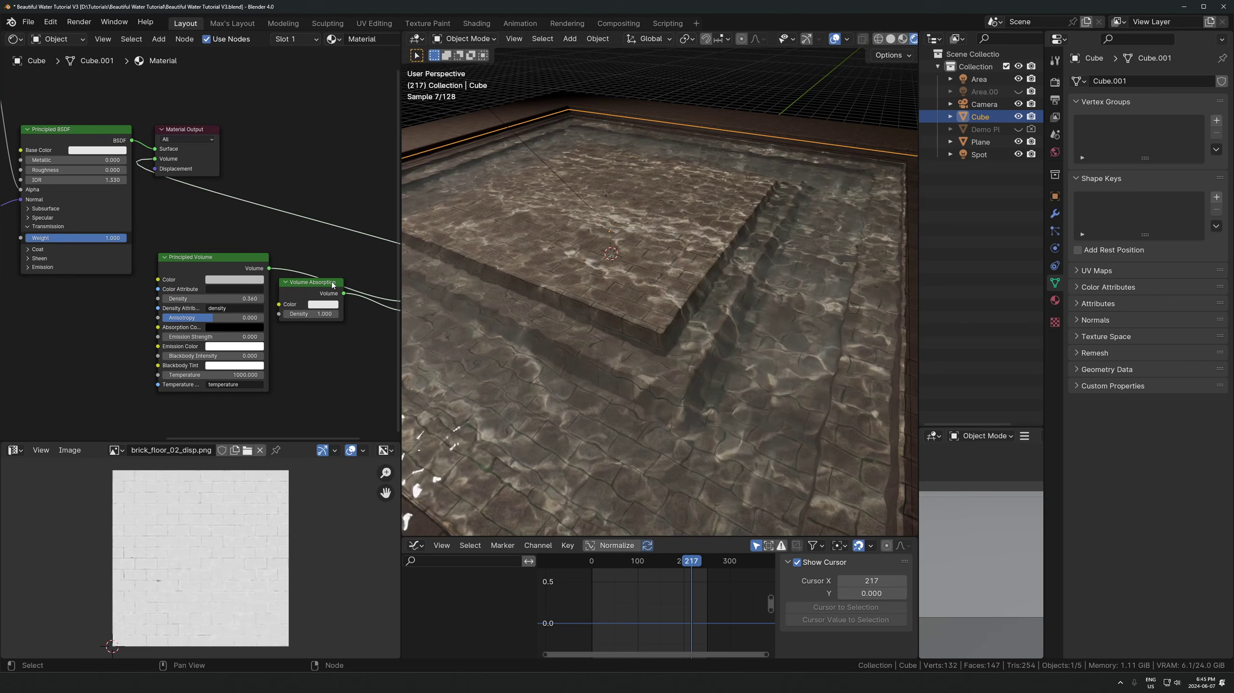
left_click(329, 367)
scroll(354, 275, "down", 4)
left_click_drag(379, 275, 303, 272)
left_click_drag(339, 332, 221, 289)
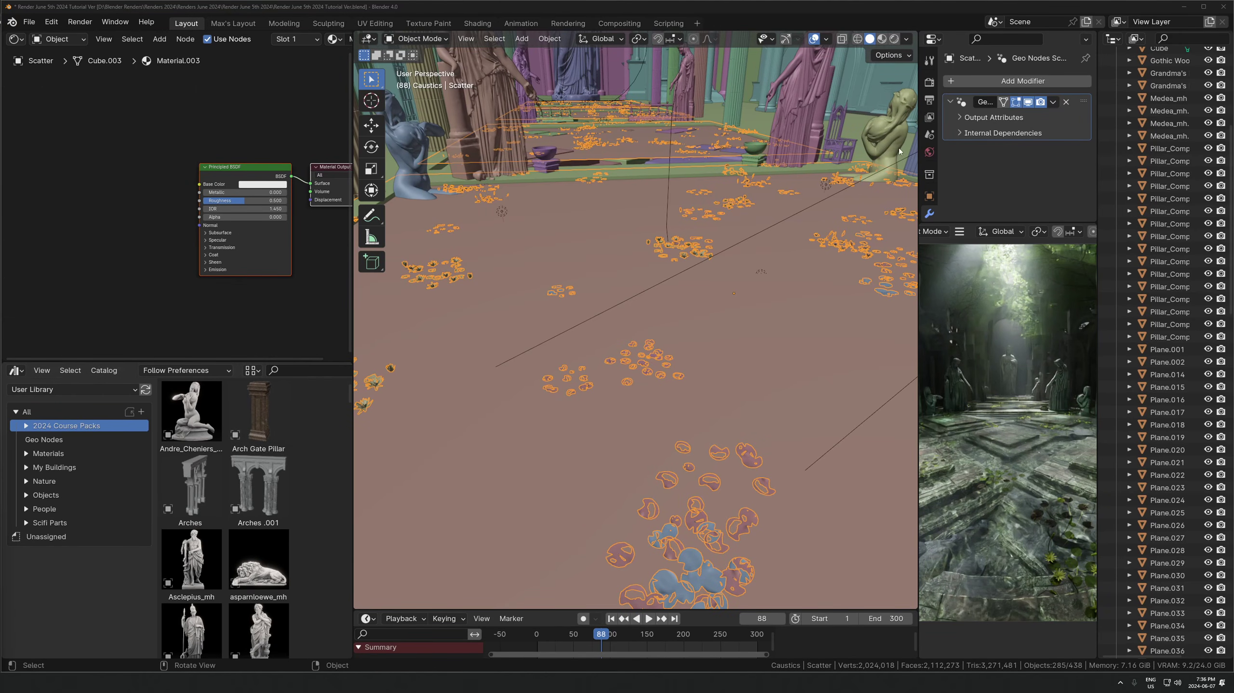
- In the flooded ruins scene, temporarily move the Caustics light to examine its effect on the camera view
middle_click_drag(873, 276, 734, 290)
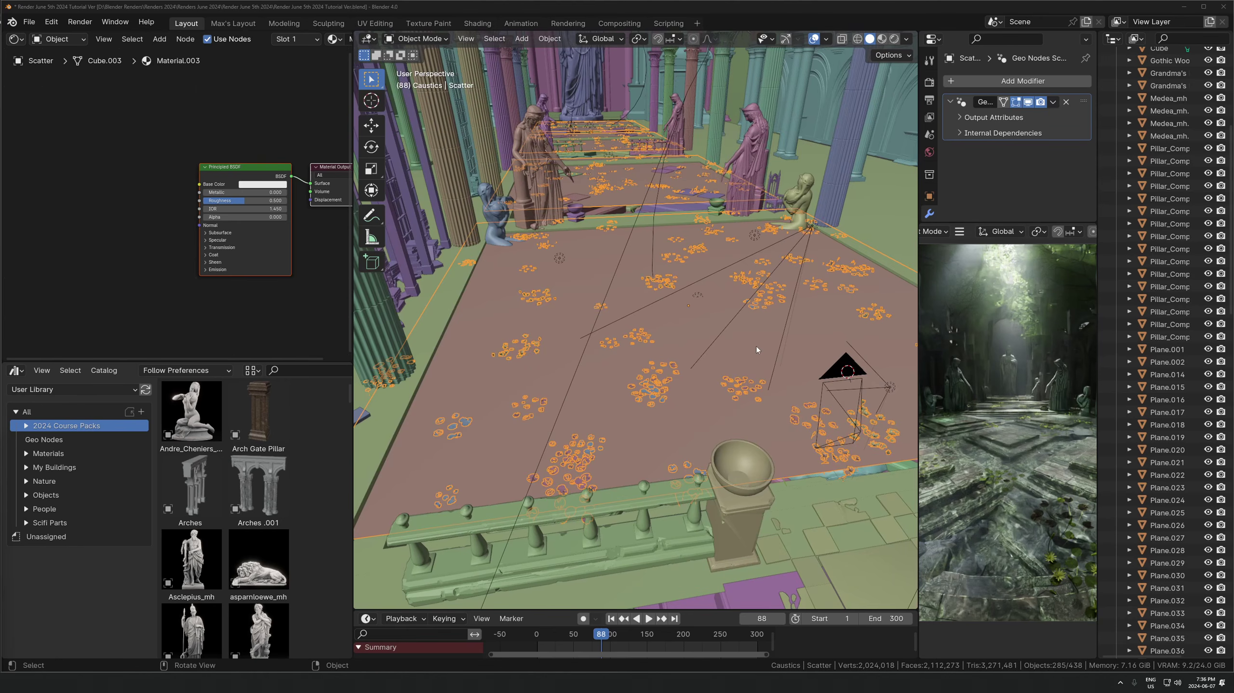
scroll(665, 311, "up", 3)
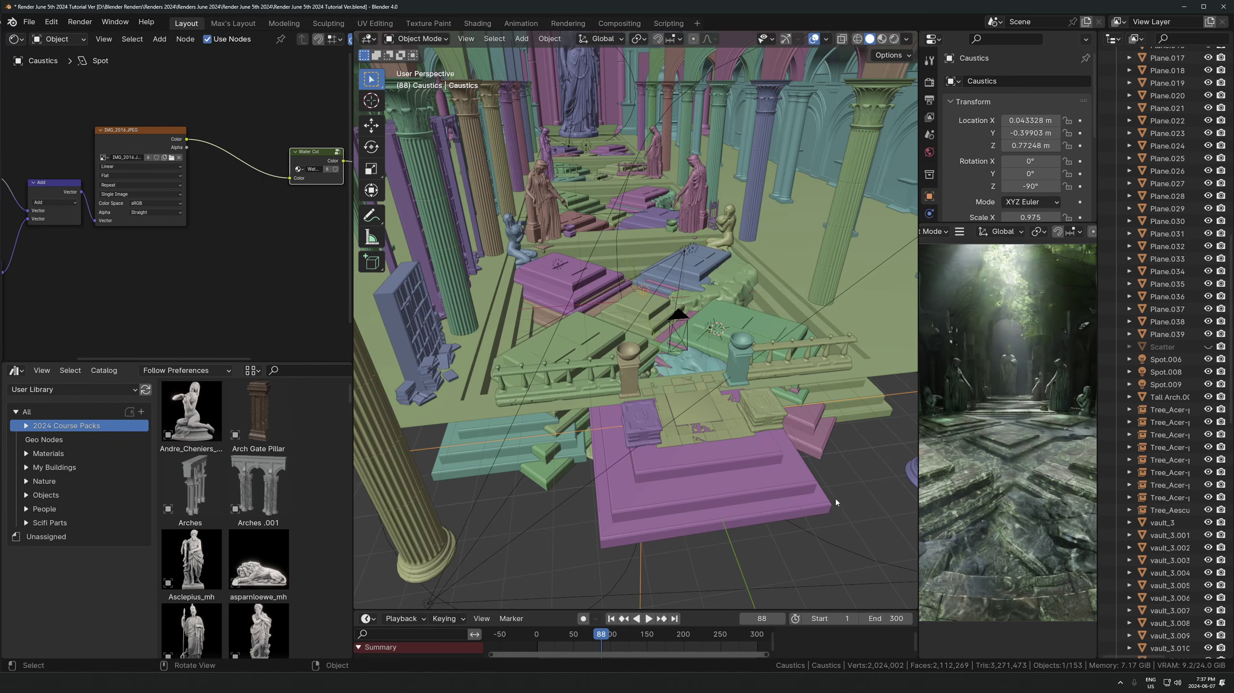
scroll(718, 344, "up", 3)
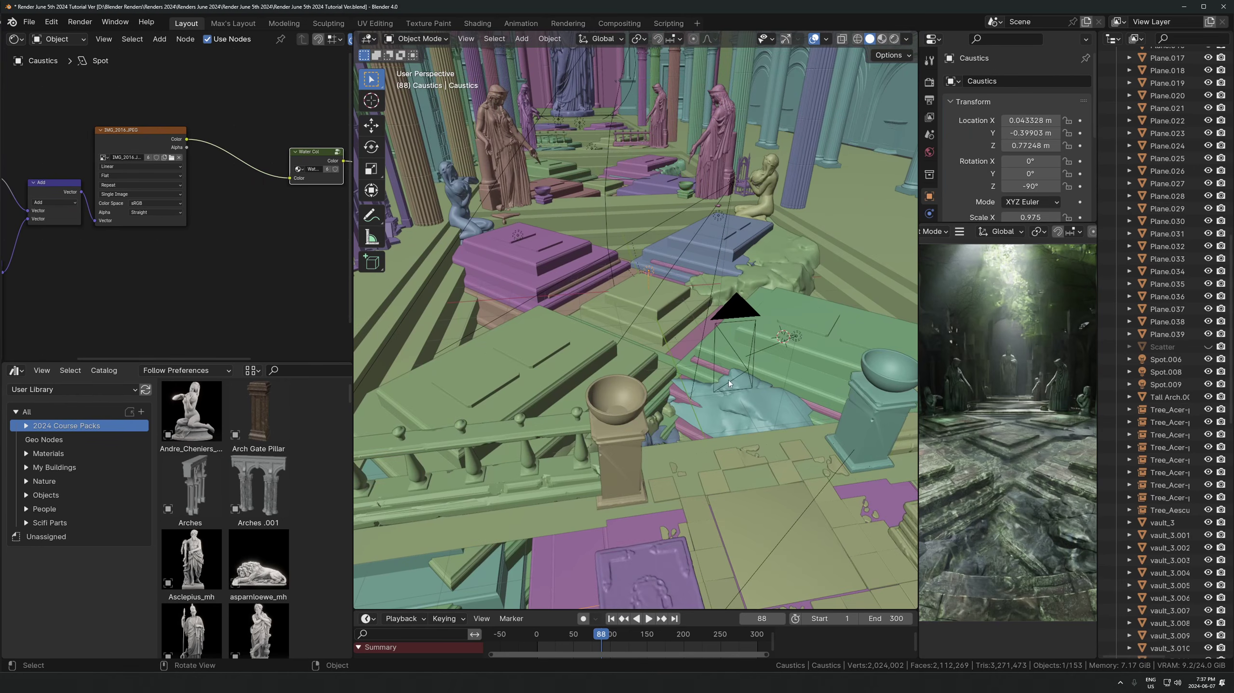
key("g")
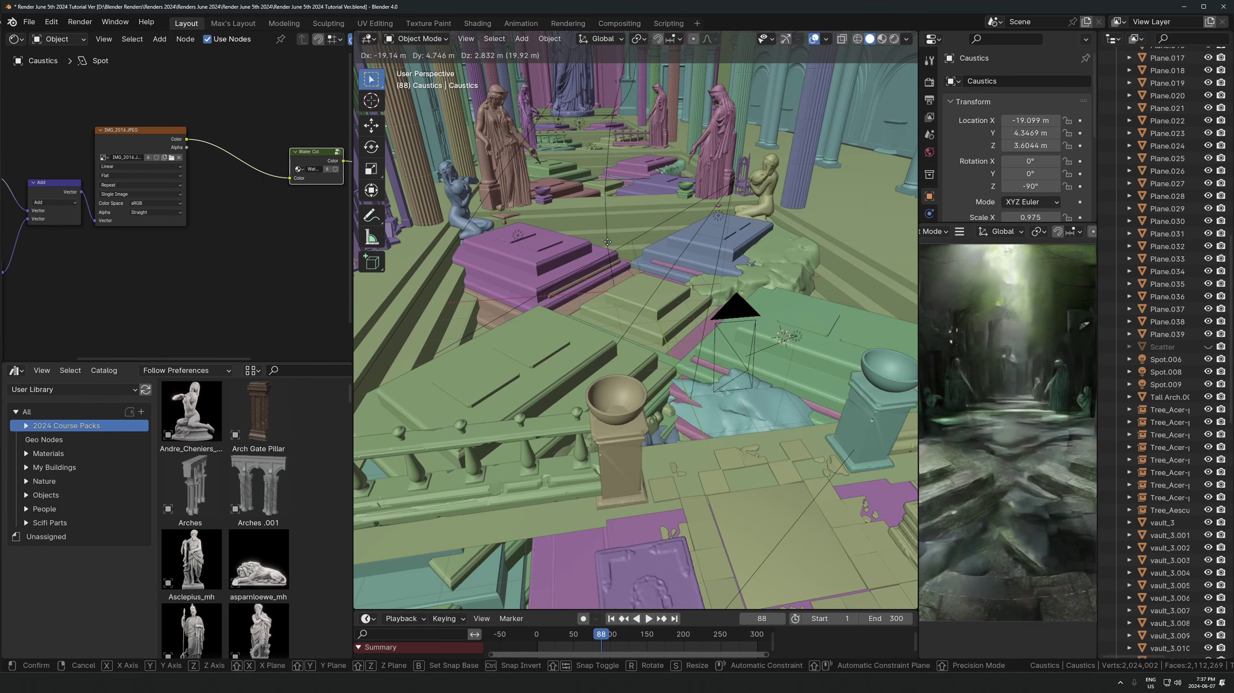
key("Escape")
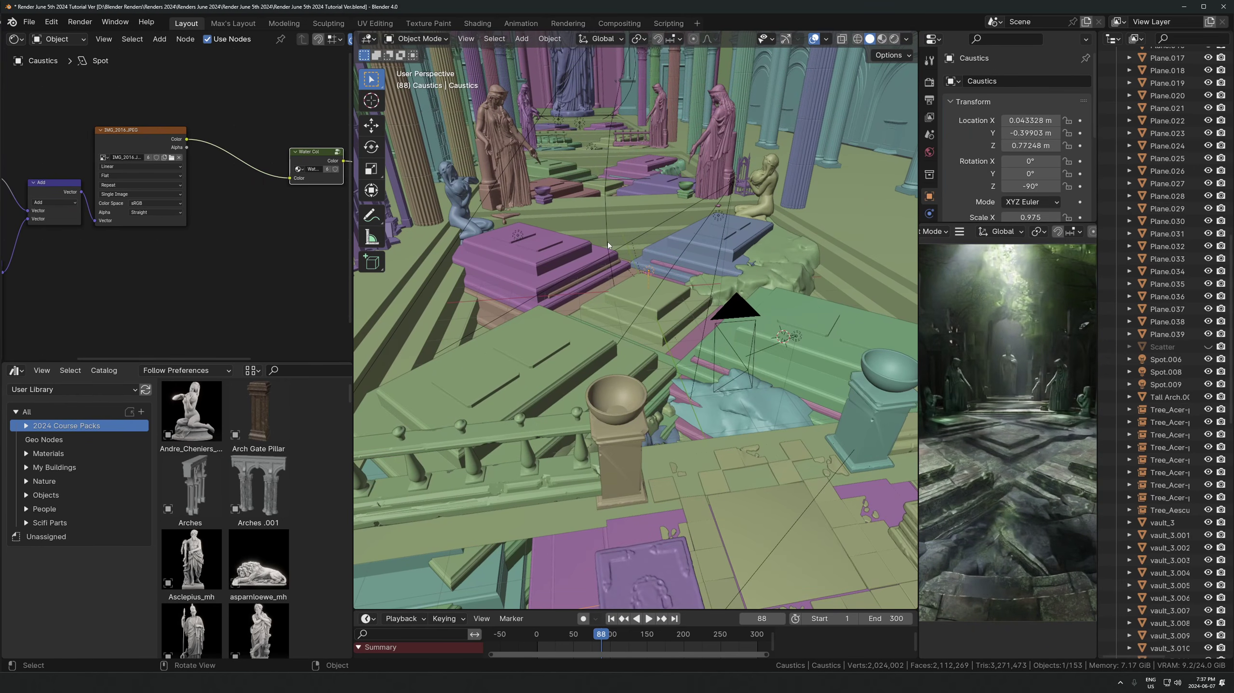
- Select the spot light Spot.003 above the near green slab and temporarily move it to examine its effect
left_click(798, 335)
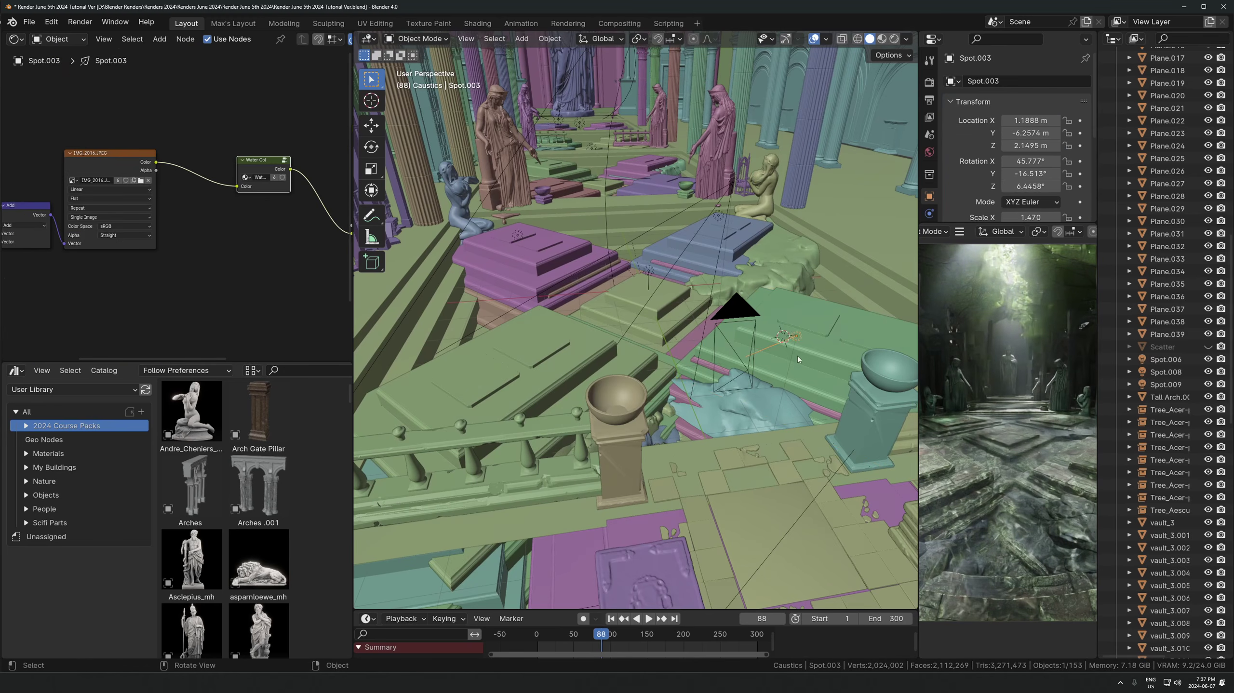
middle_click_drag(797, 356, 735, 332)
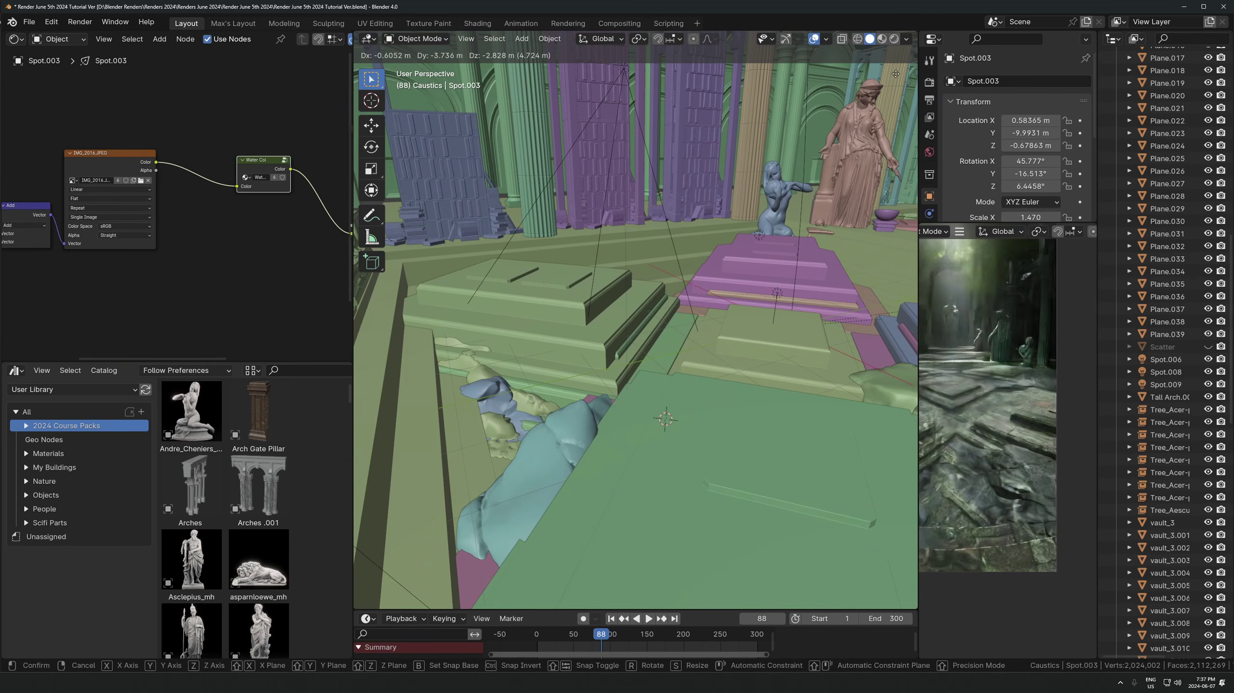
middle_click_drag(546, 306, 573, 287)
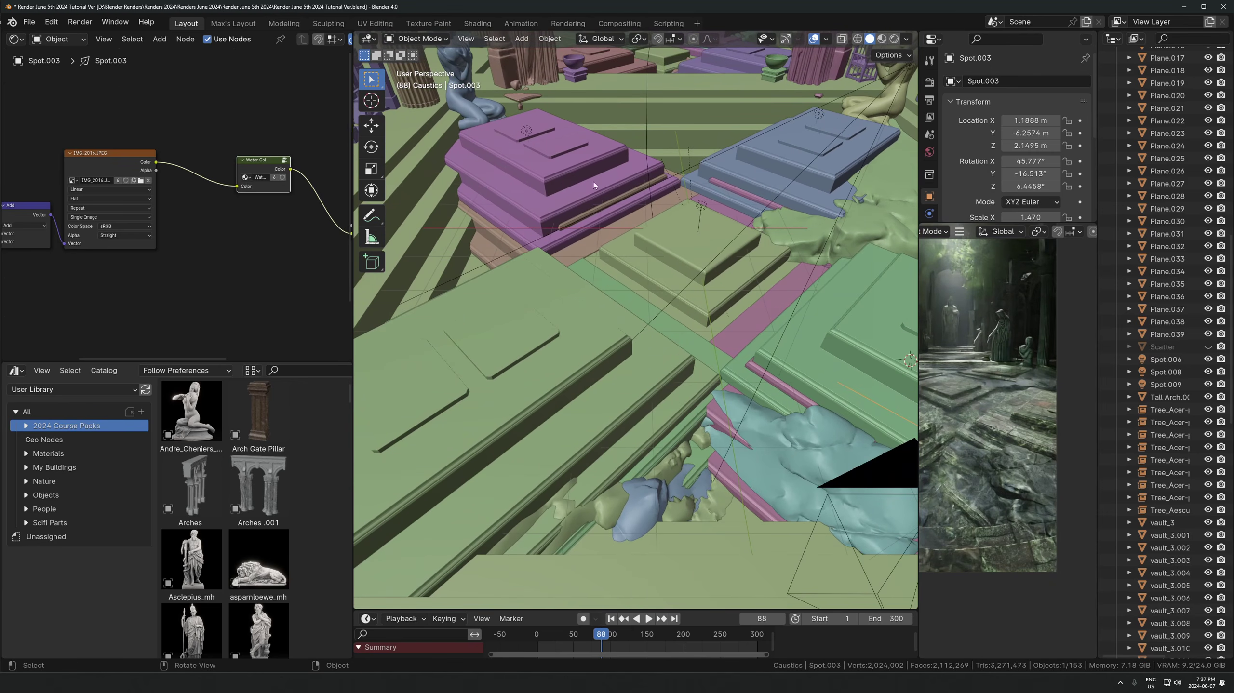
- Select the spot light above the purple stepped slab and inspect the caustics around the statues in the camera preview
left_click(526, 131)
key("KP_Decimal")
middle_click_drag(712, 310, 806, 291)
scroll(1031, 422, "up", 5)
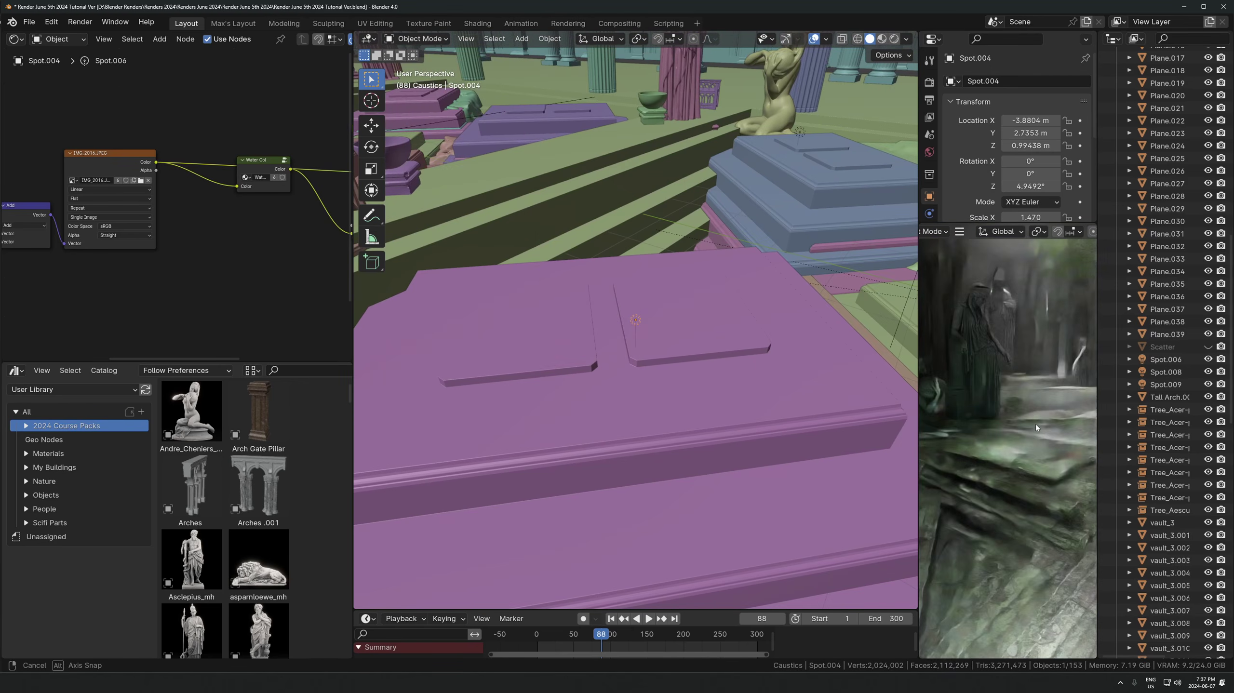
scroll(1029, 439, "down", 4)
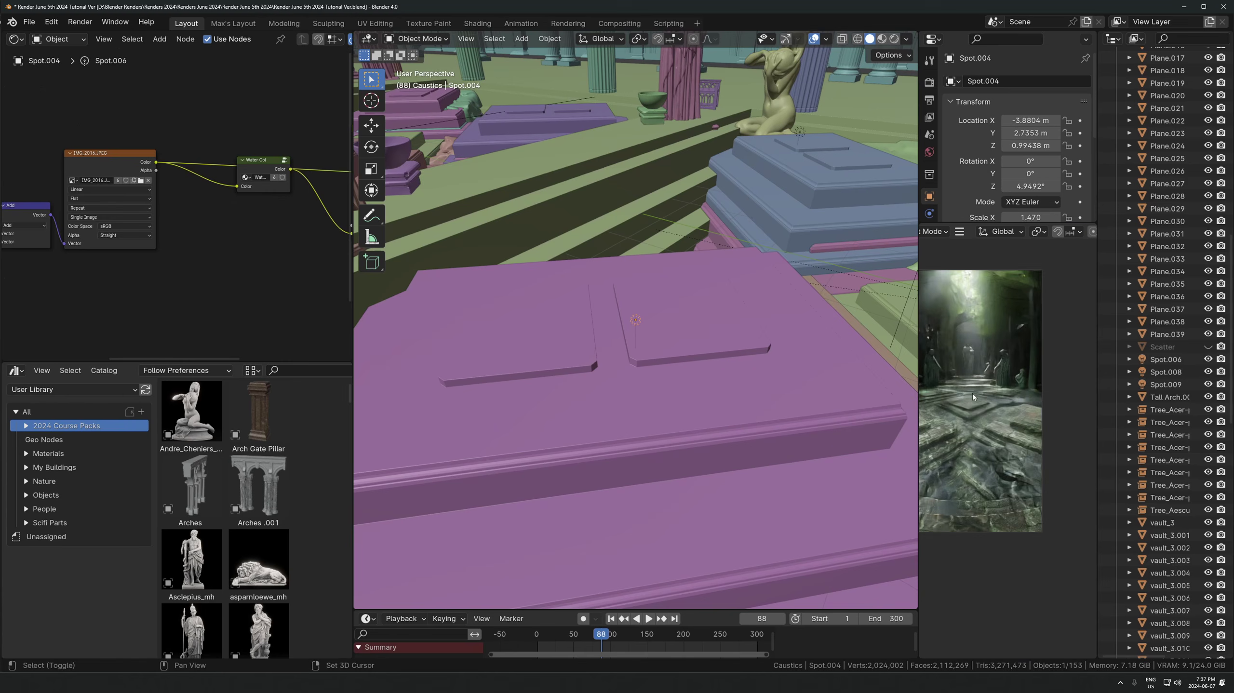
middle_click_drag(971, 395, 1060, 392, "shift")
scroll(974, 488, "up", 5)
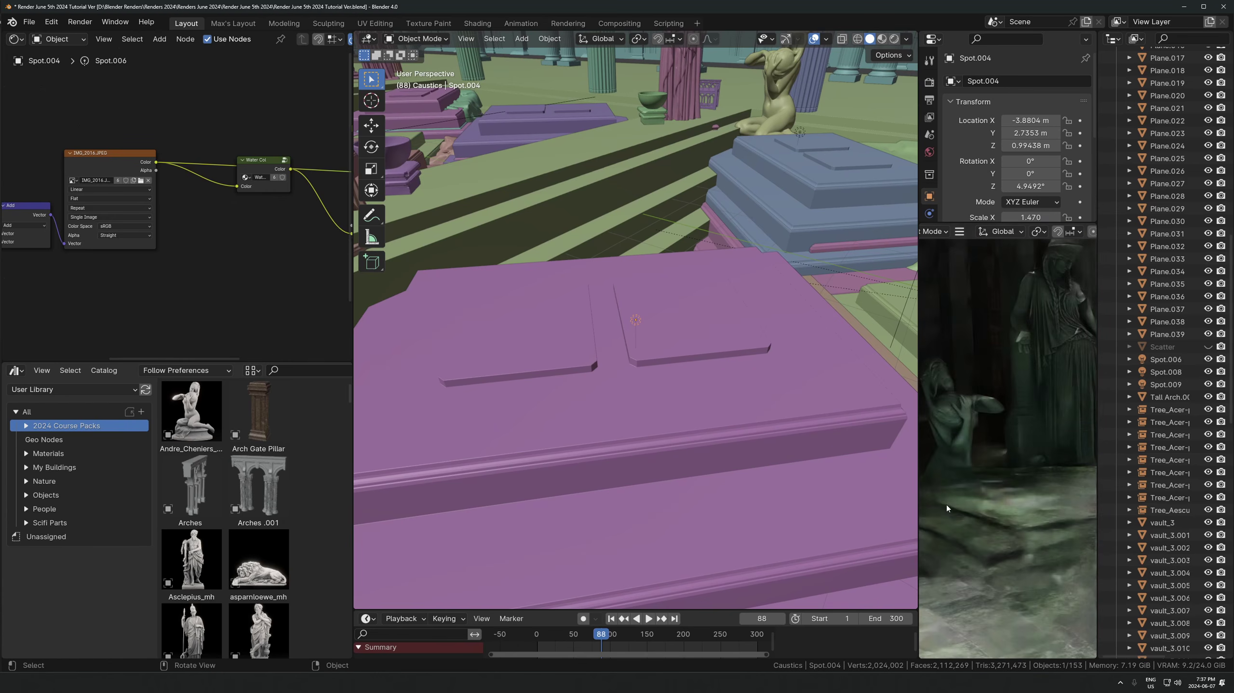
- Play the animation to check the moving caustics near the statues, and view more of the spot light's node tree
key("space")
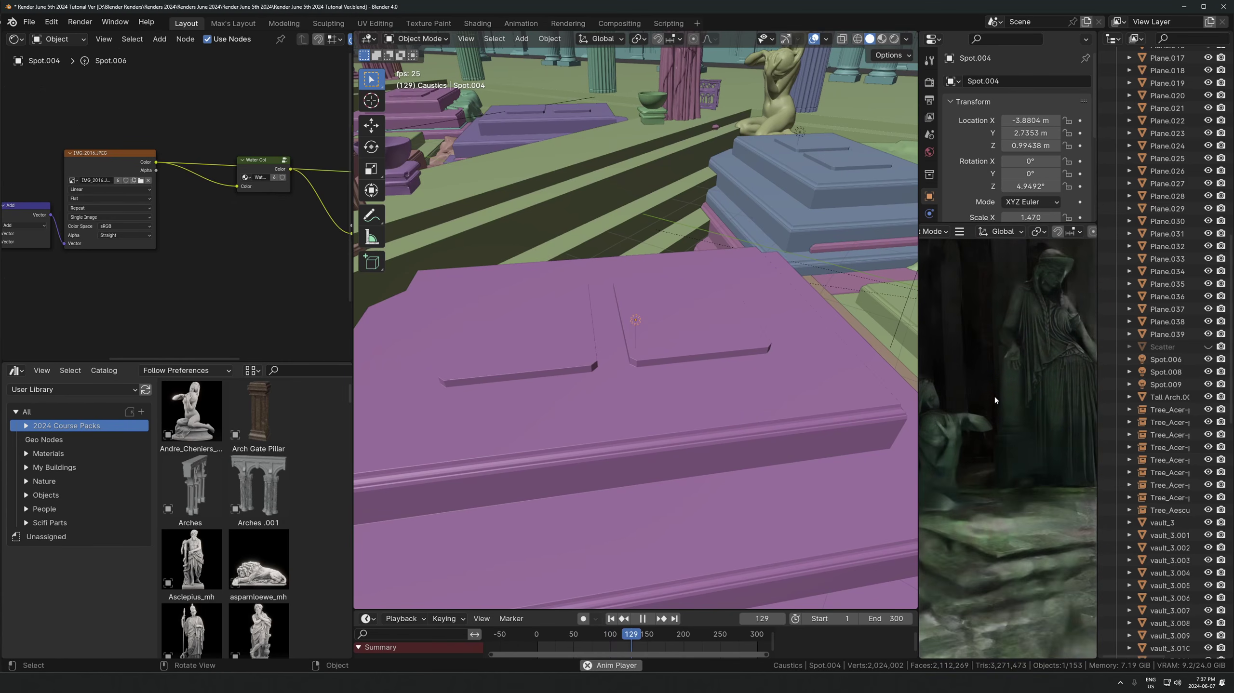
key("space")
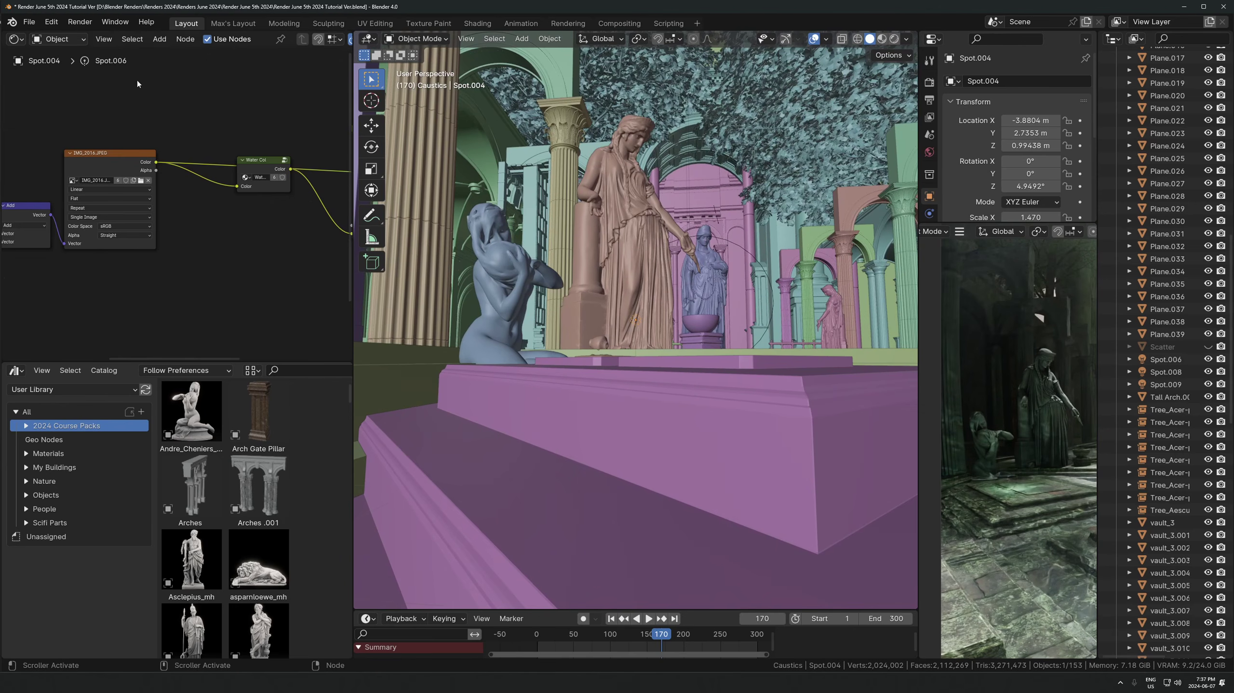
scroll(251, 199, "down", 2)
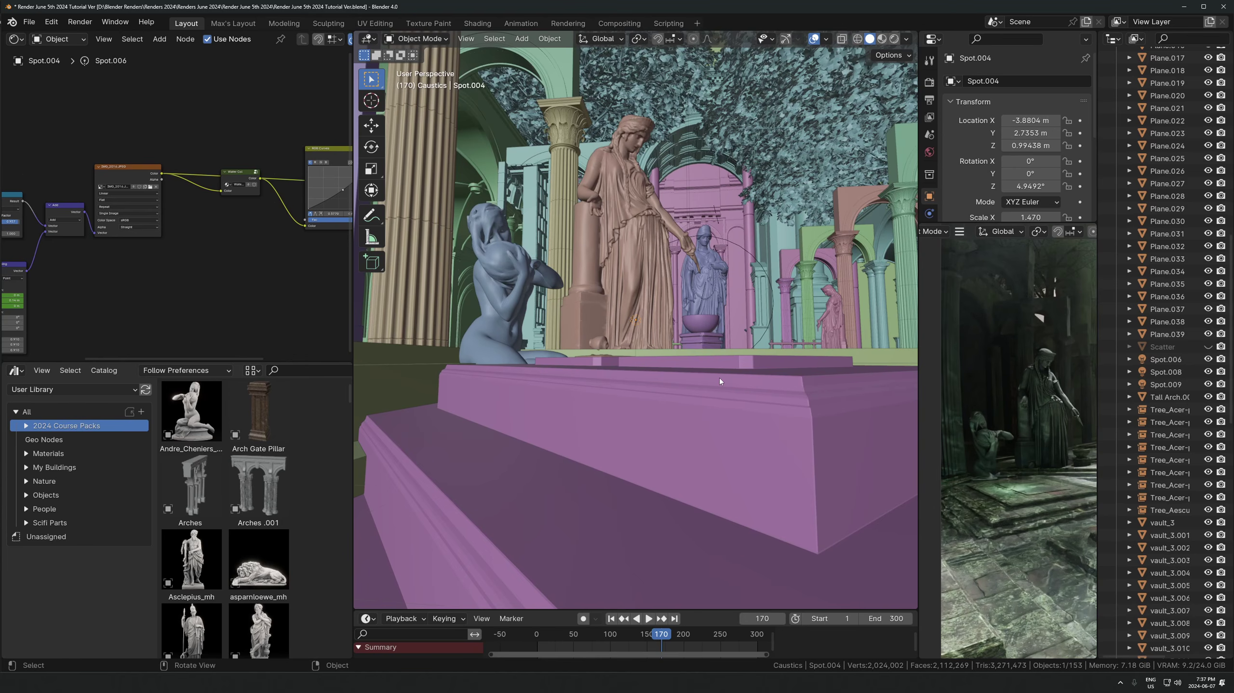
- Examine the spot light's node tree from the Texture Coordinate and Noise Texture nodes through to the image texture node
scroll(226, 203, "down", 2)
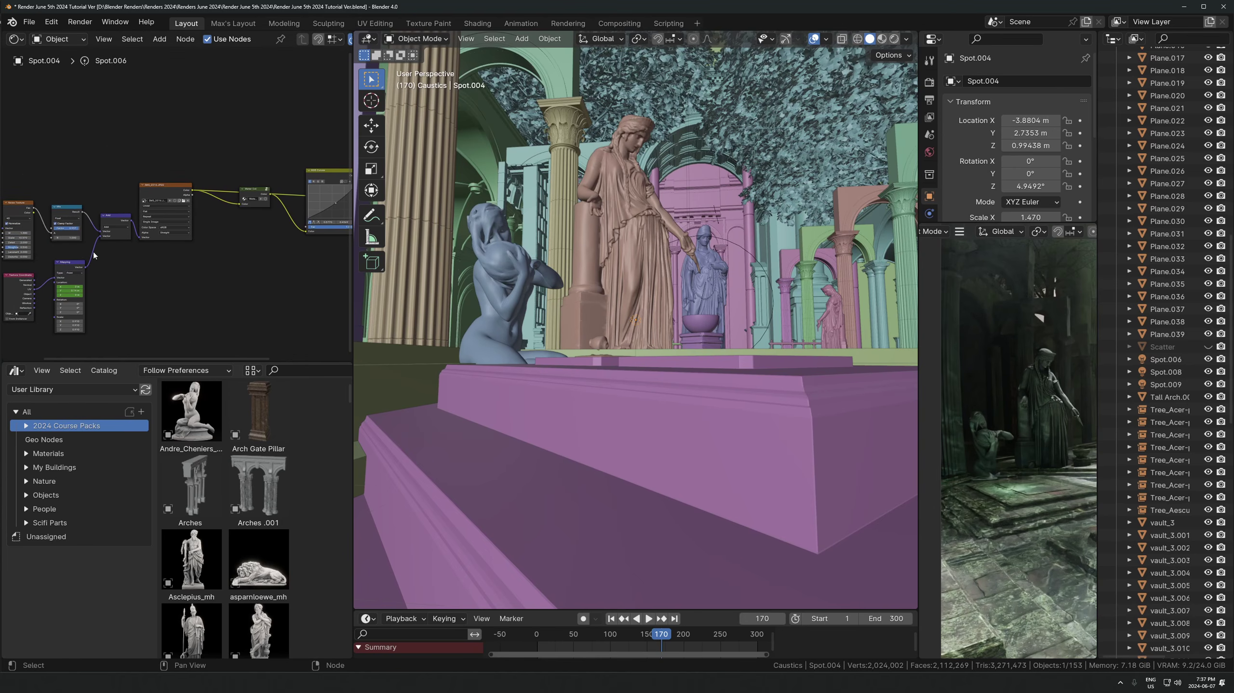
scroll(94, 256, "up", 5)
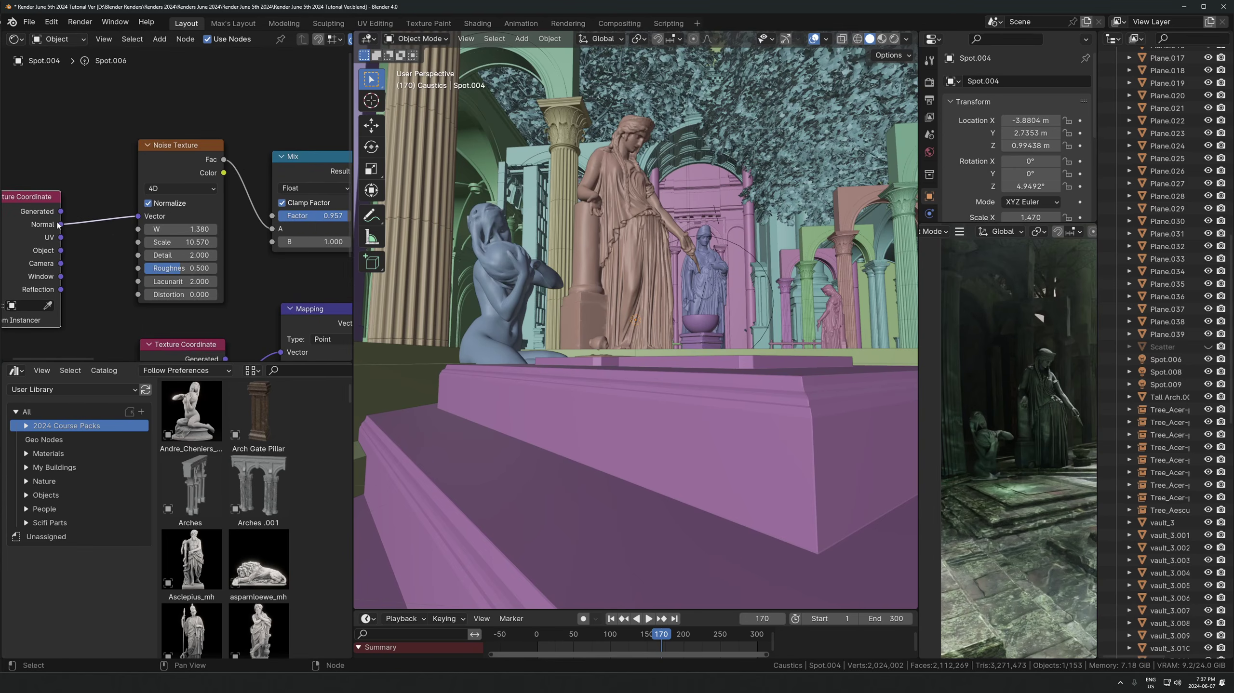
scroll(111, 258, "down", 2)
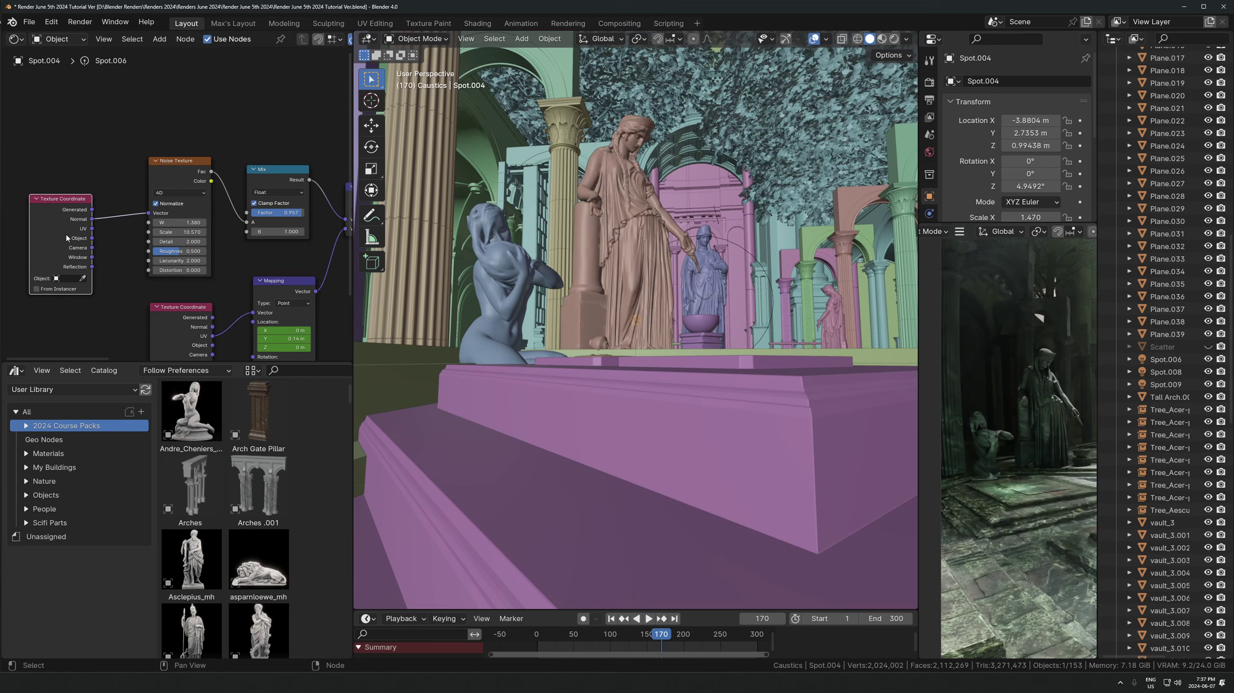
scroll(235, 240, "down", 5)
middle_click_drag(340, 216, 205, 237)
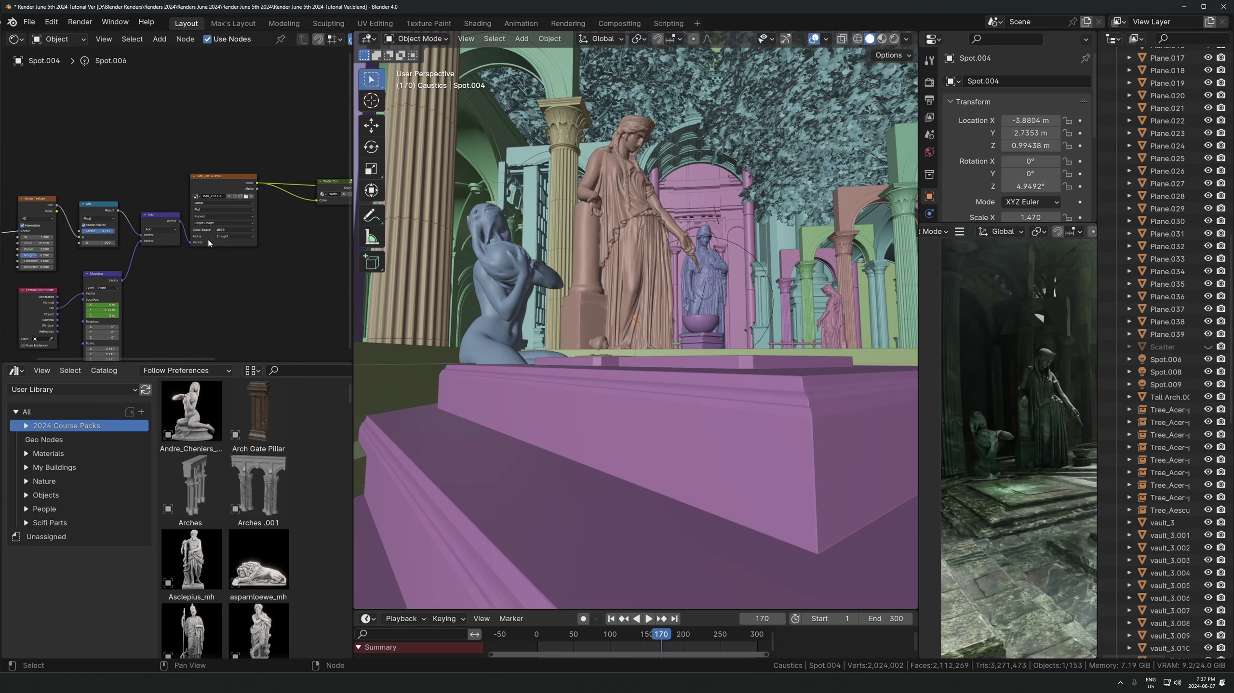
scroll(205, 237, "up", 4)
left_click(248, 168)
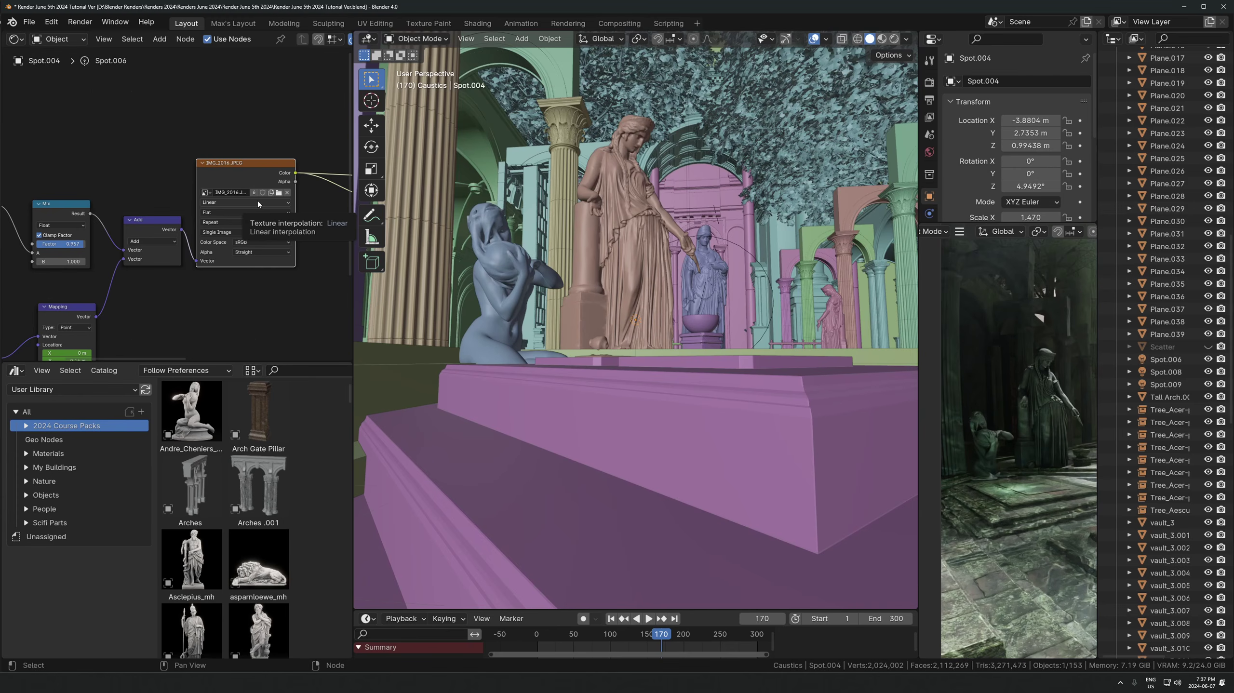
- Try raising the spot light about 2.2 m along Z above the purple stepped slab to examine its effect
middle_click_drag(358, 217, 581, 333)
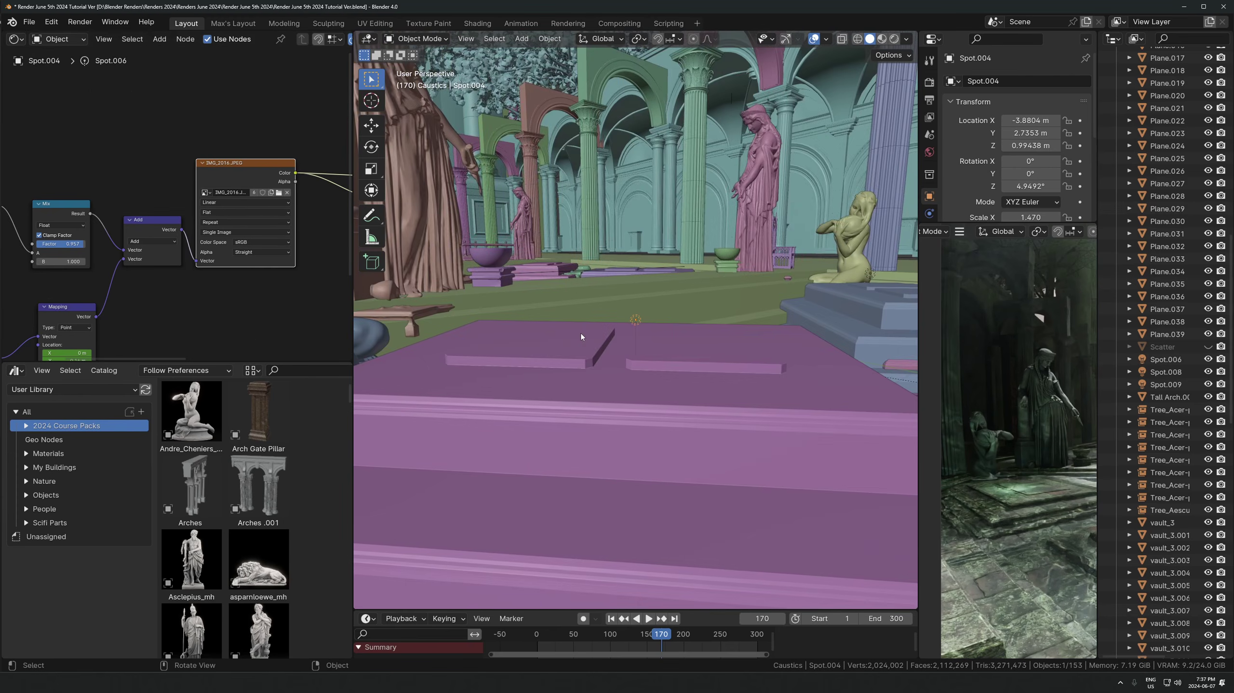
middle_click_drag(634, 363, 679, 357)
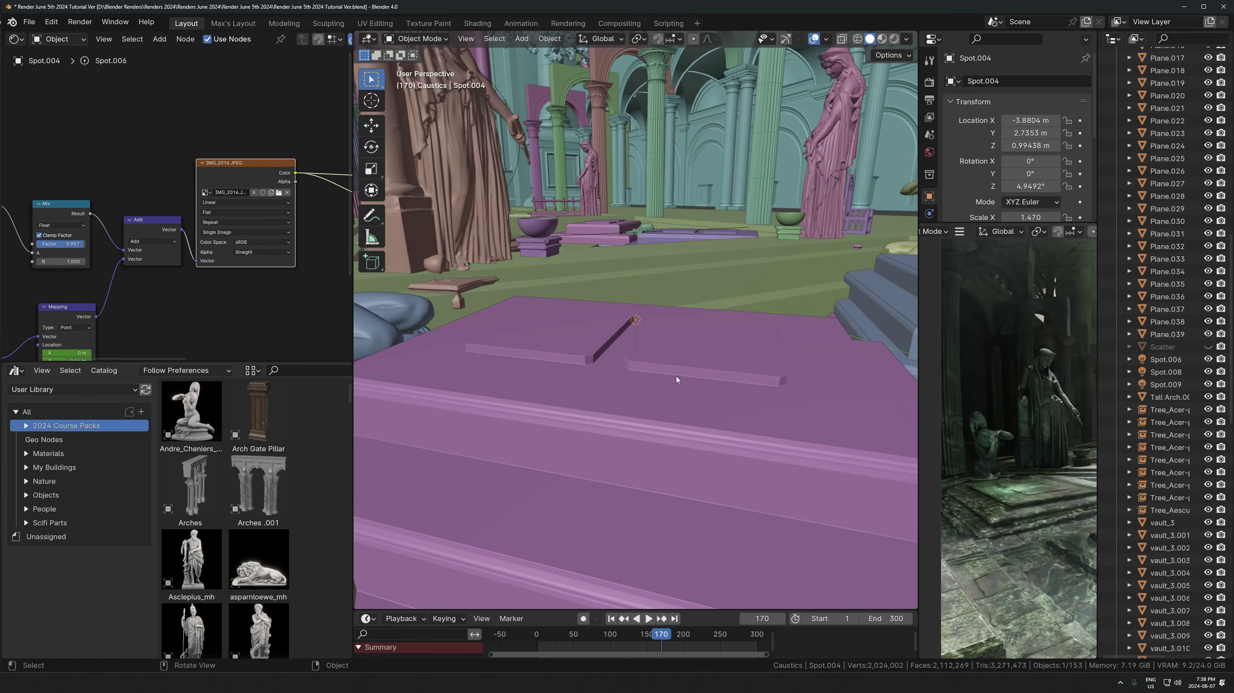
middle_click_drag(684, 361, 668, 338)
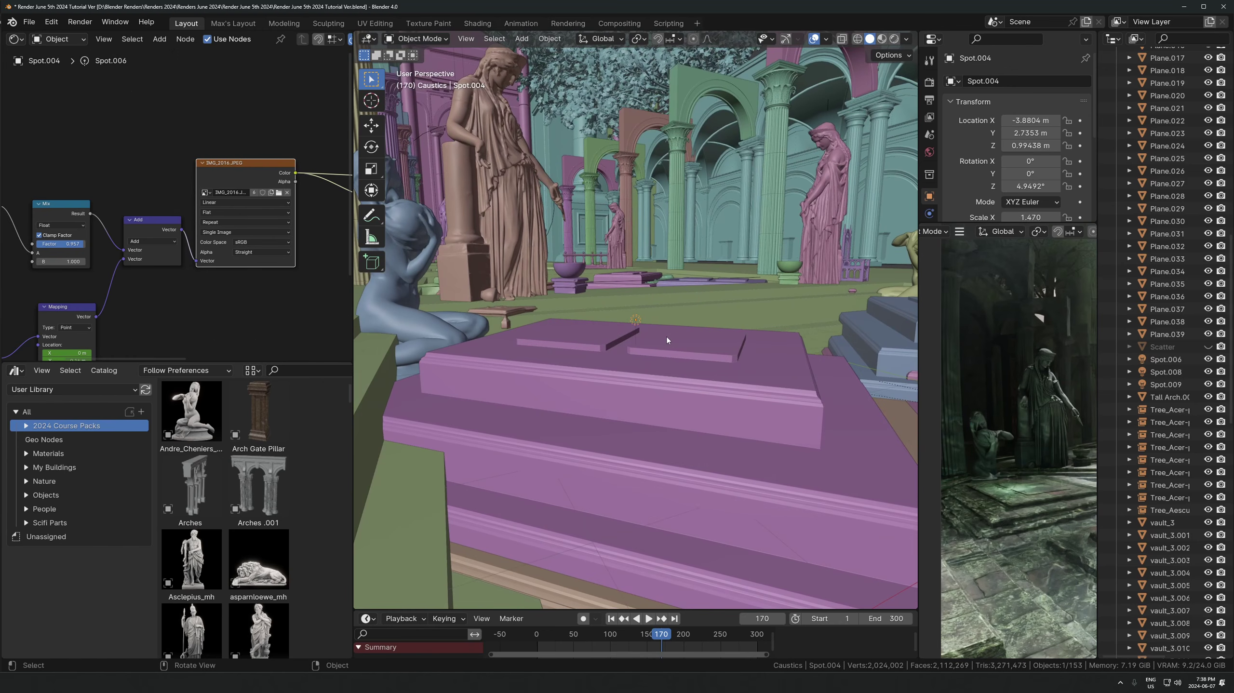
key("g")
key("z")
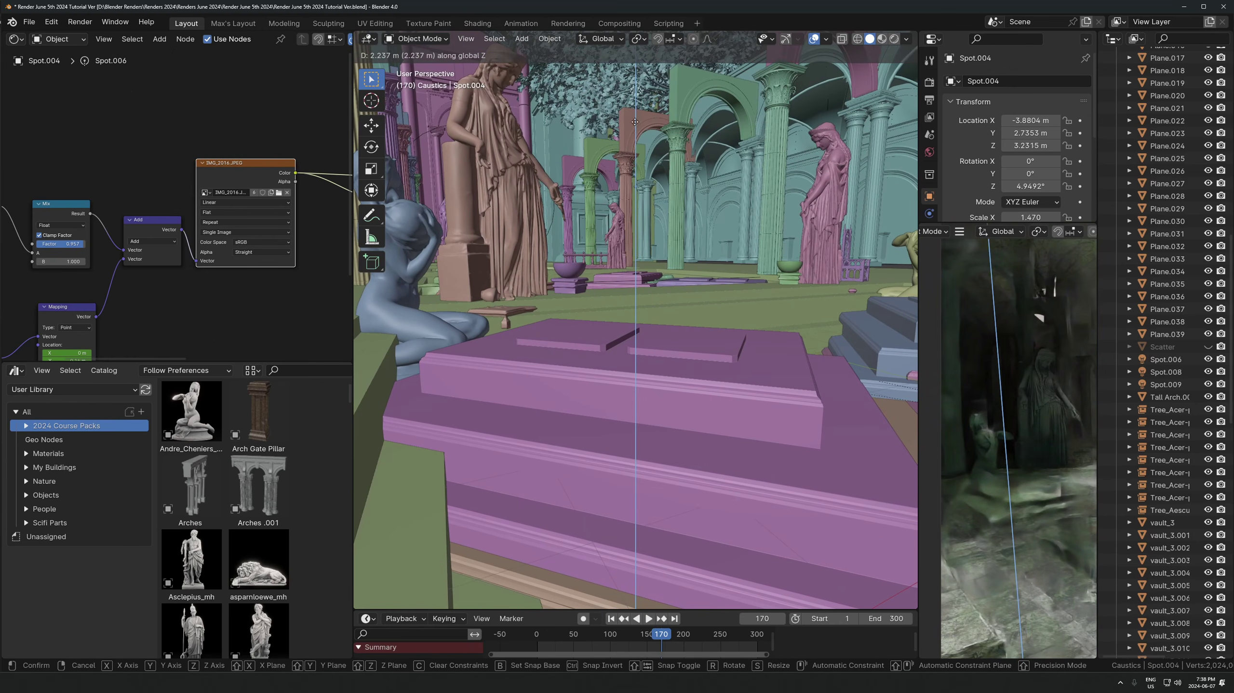
key("Escape")
- Move the spot light about -0.25 m in X and 4.05 m in Y, to the foot of the standing statue
middle_click_drag(645, 541, 636, 320)
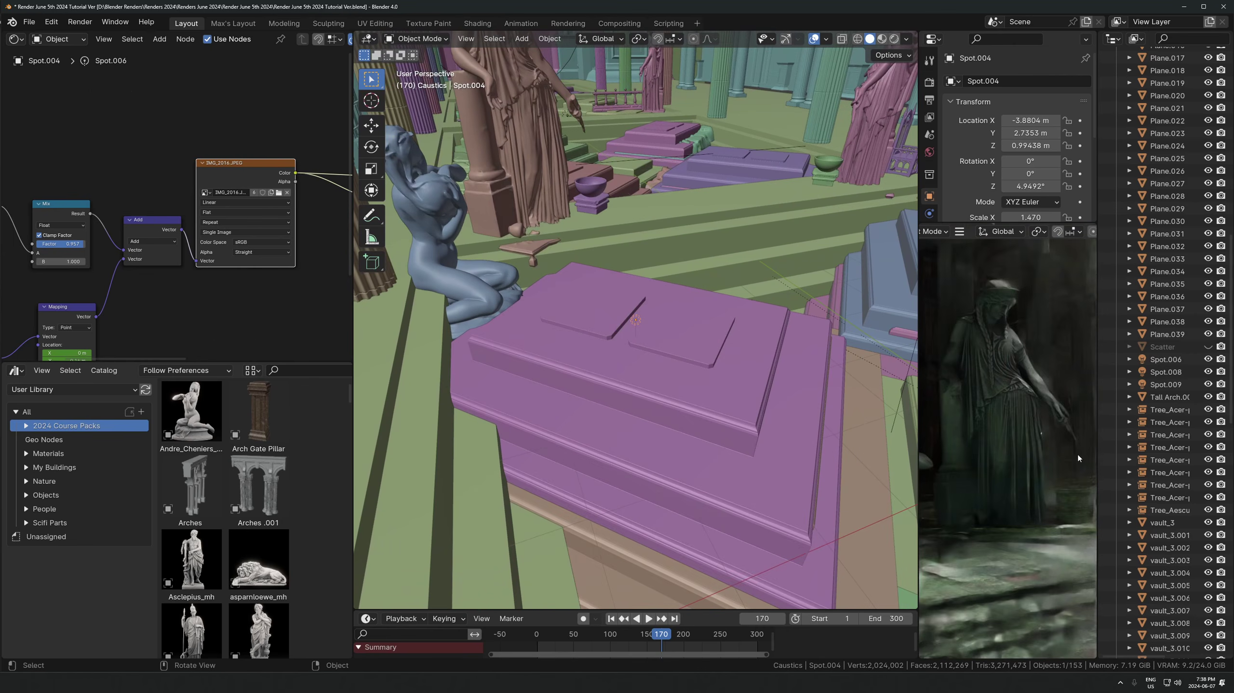
middle_click_drag(653, 398, 626, 298)
key("g")
left_click(1016, 526)
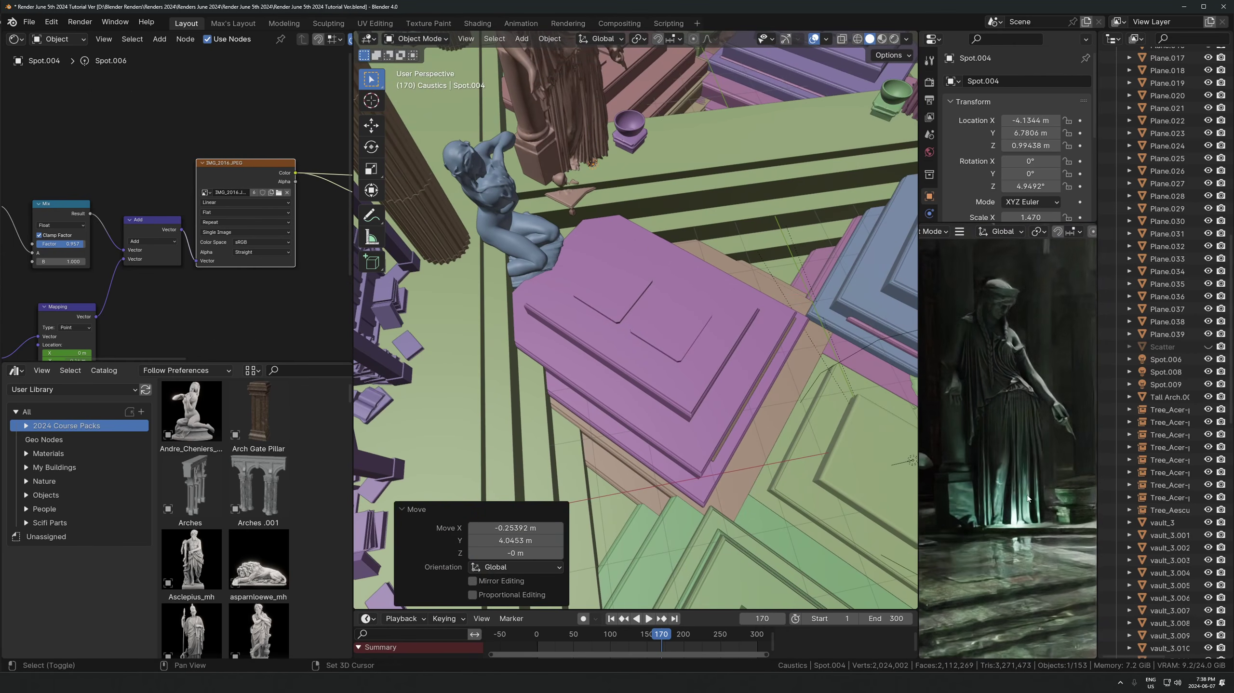
- Raise the spot light to Z 1.5517 m and adjust its horizontal position beside the standing statue
key("g")
key("z")
key("shift+z")
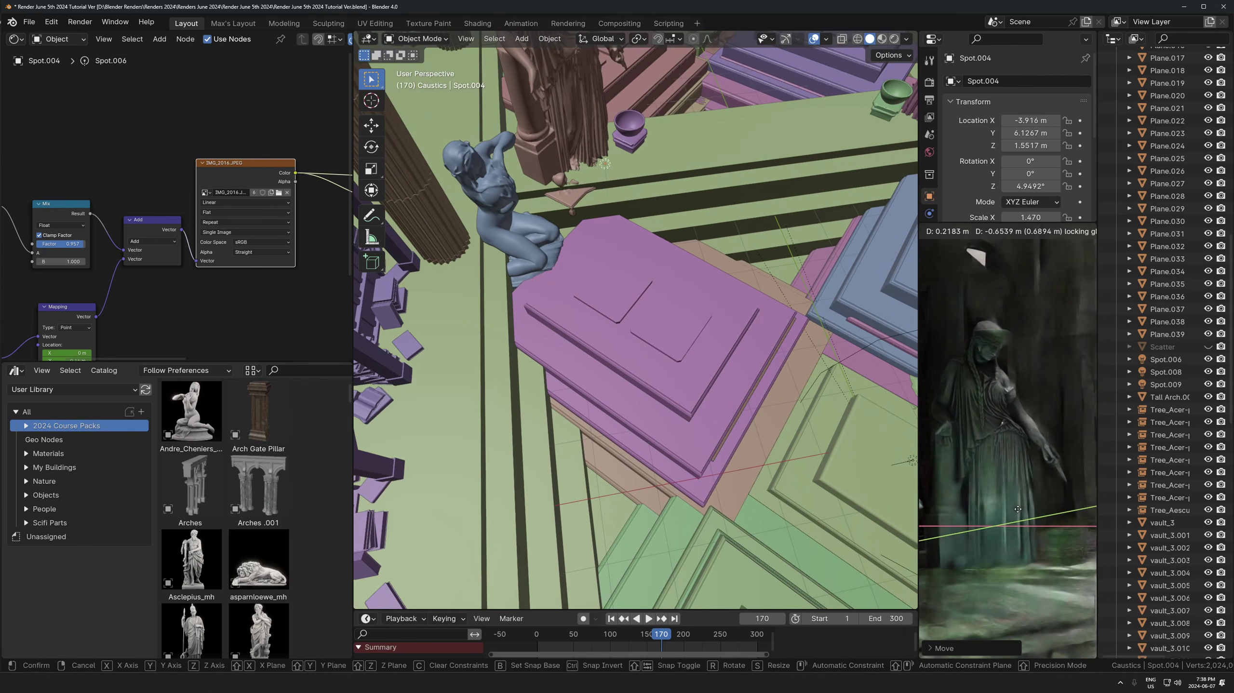
left_click(1023, 519)
scroll(1014, 514, "up", 3)
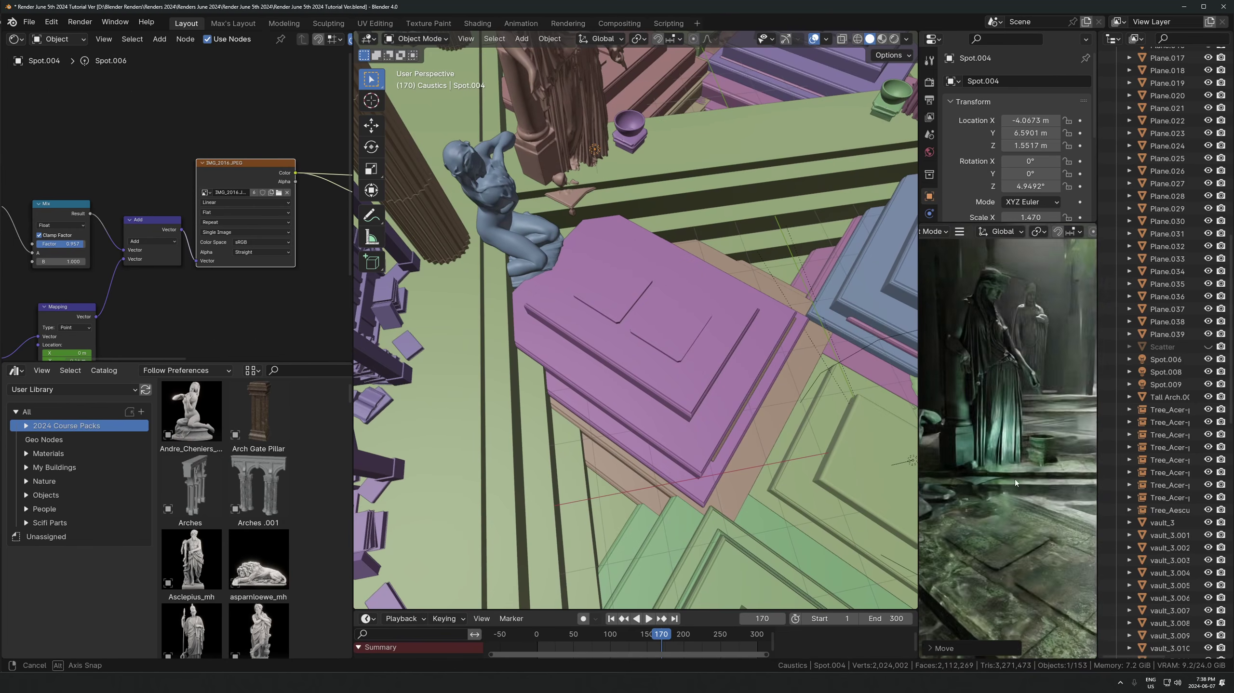
key("g")
left_click(1033, 457)
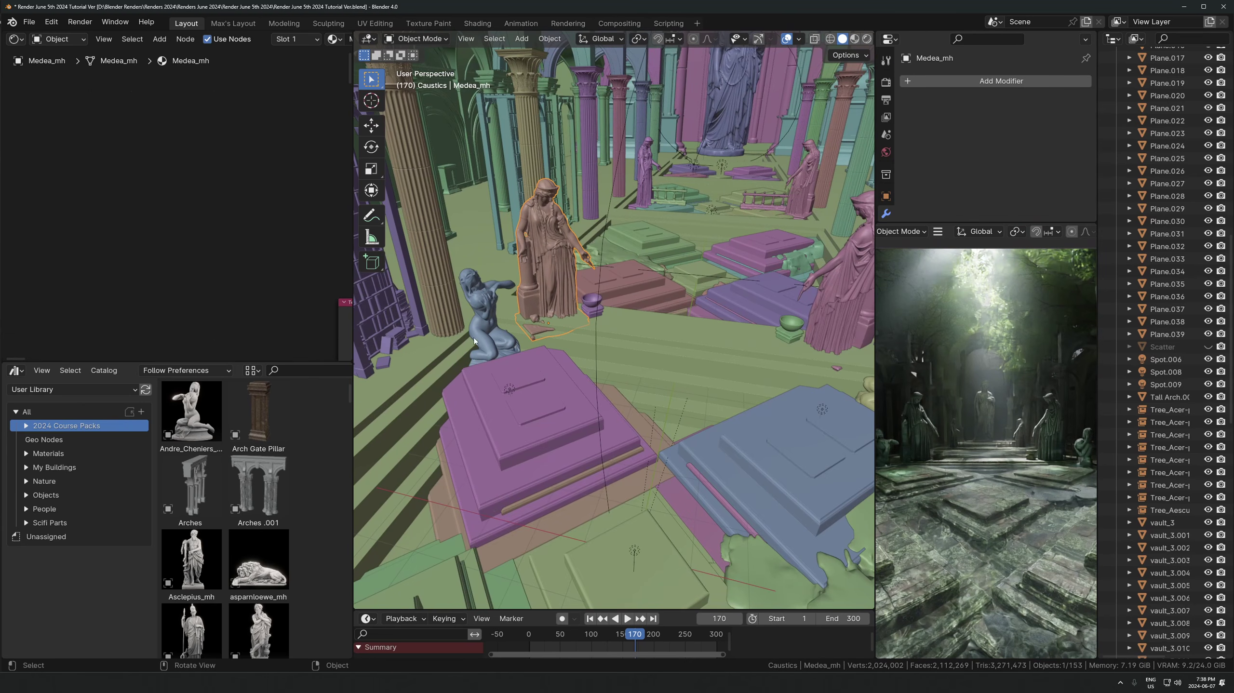
scroll(474, 341, "down", 3)
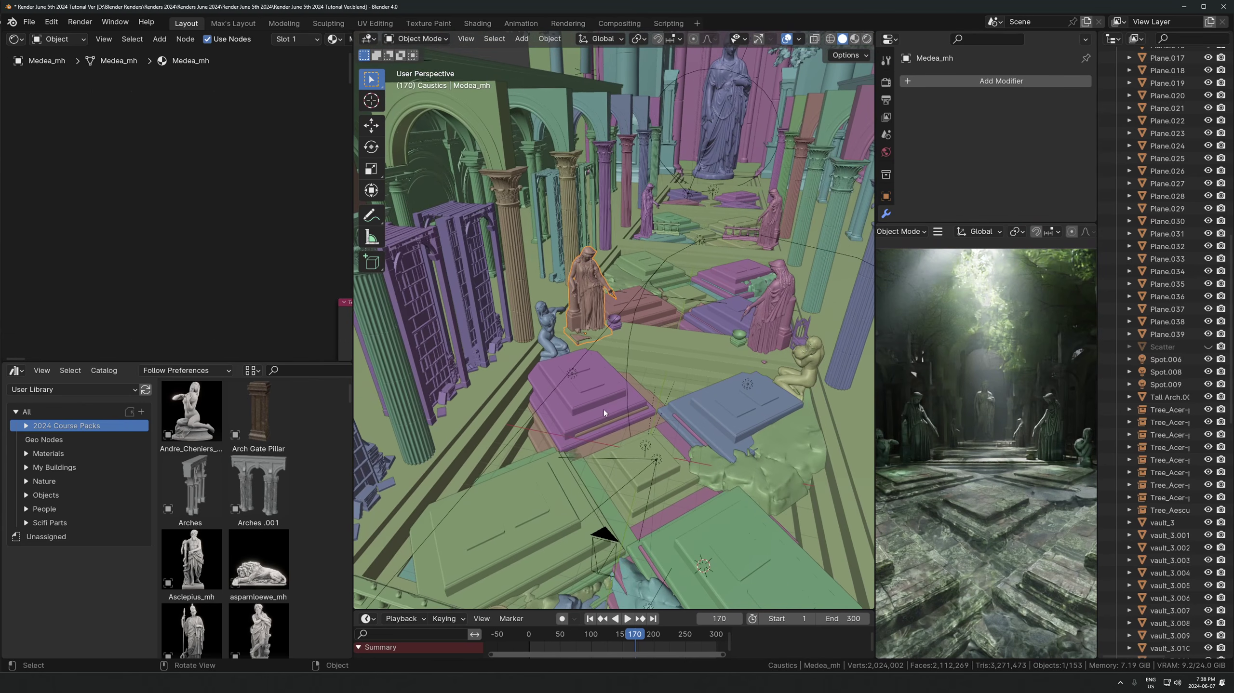
middle_click_drag(603, 409, 624, 439)
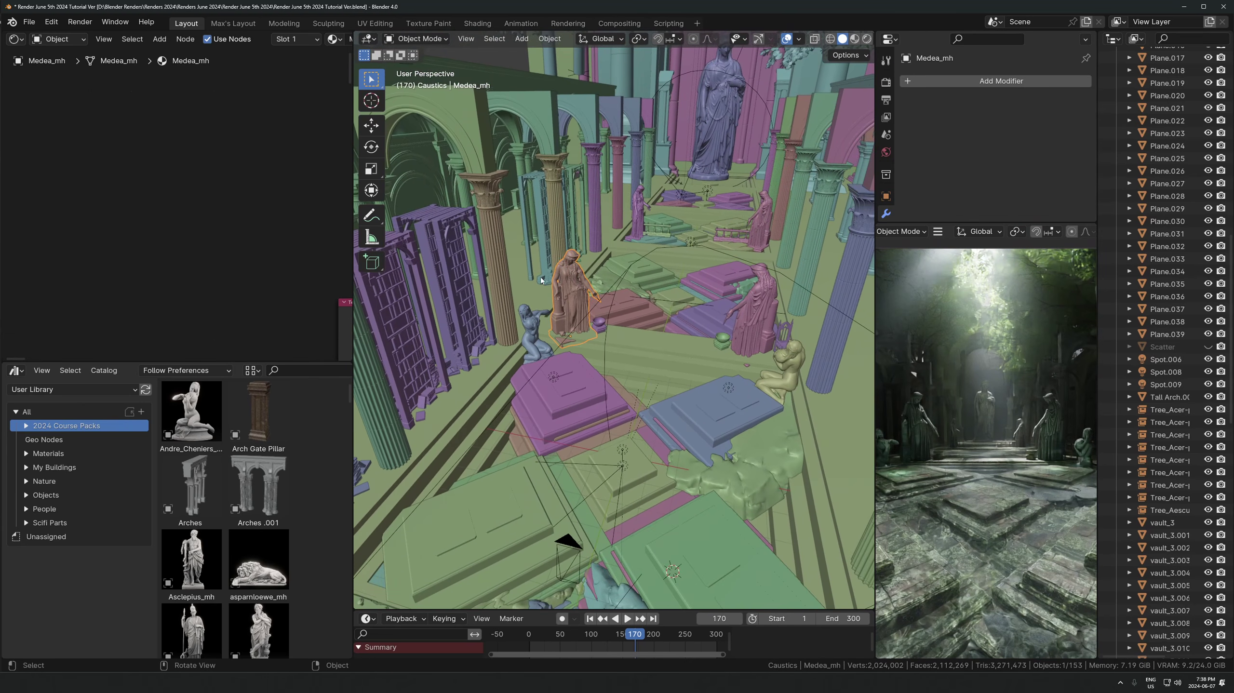
middle_click_drag(710, 432, 637, 176)
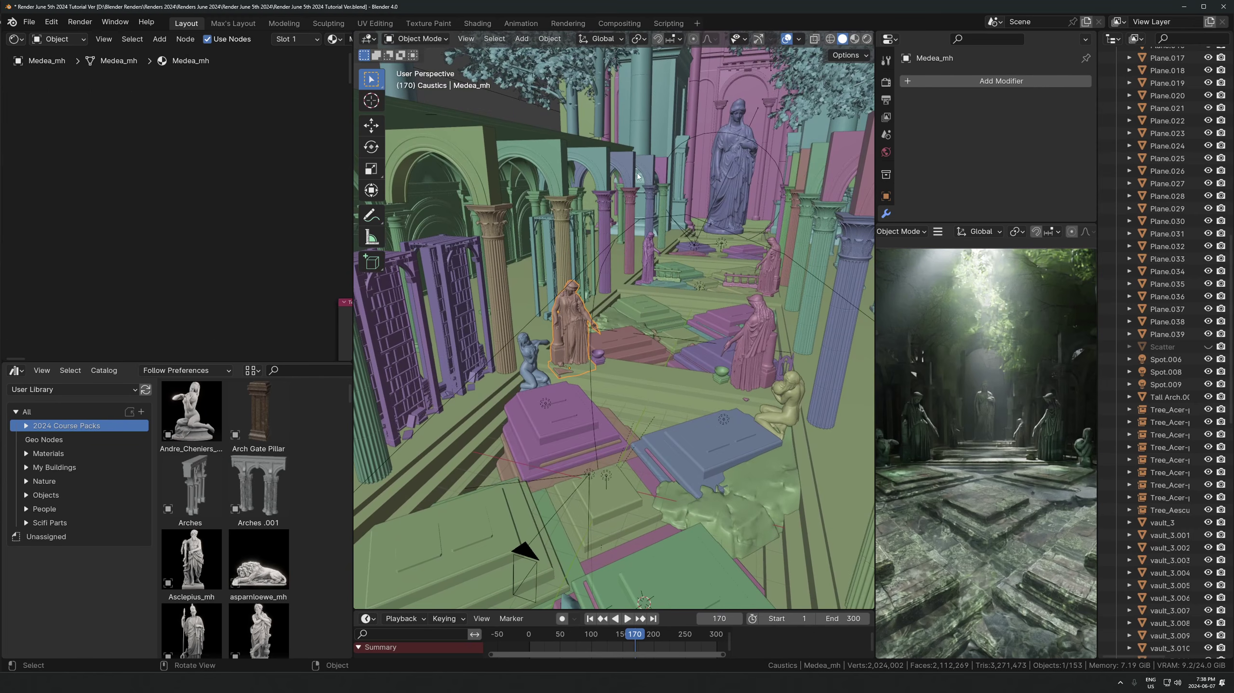
left_click(559, 214)
left_click(592, 335)
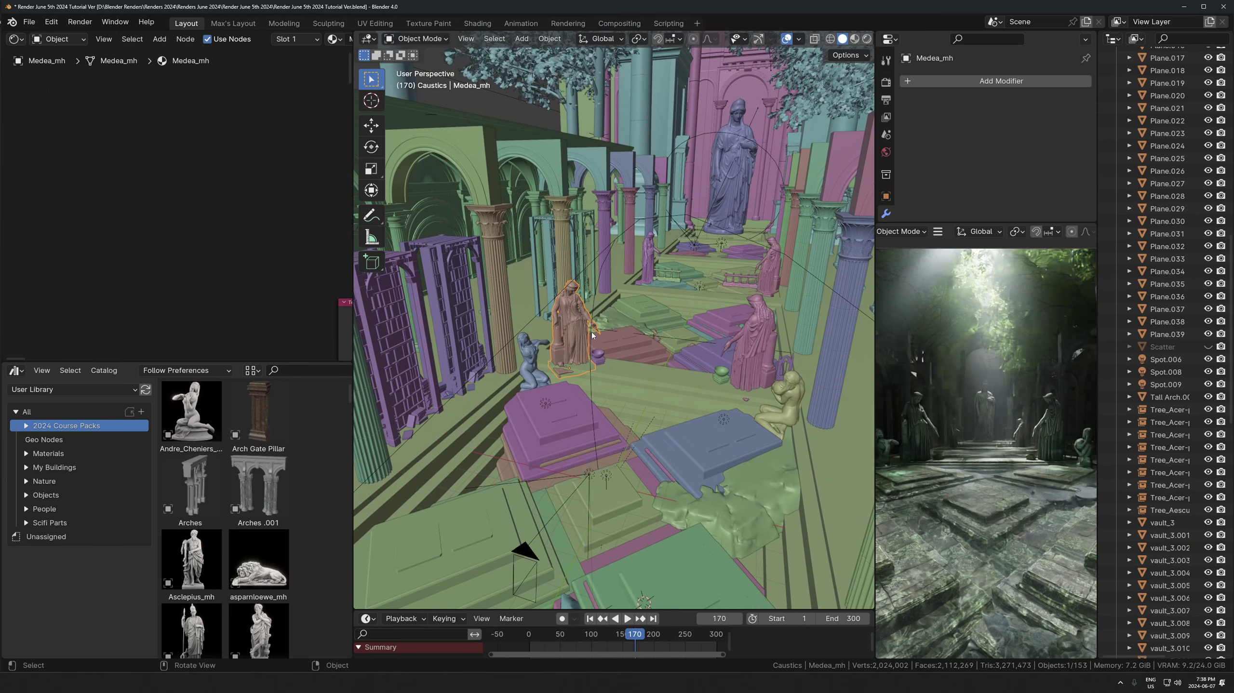